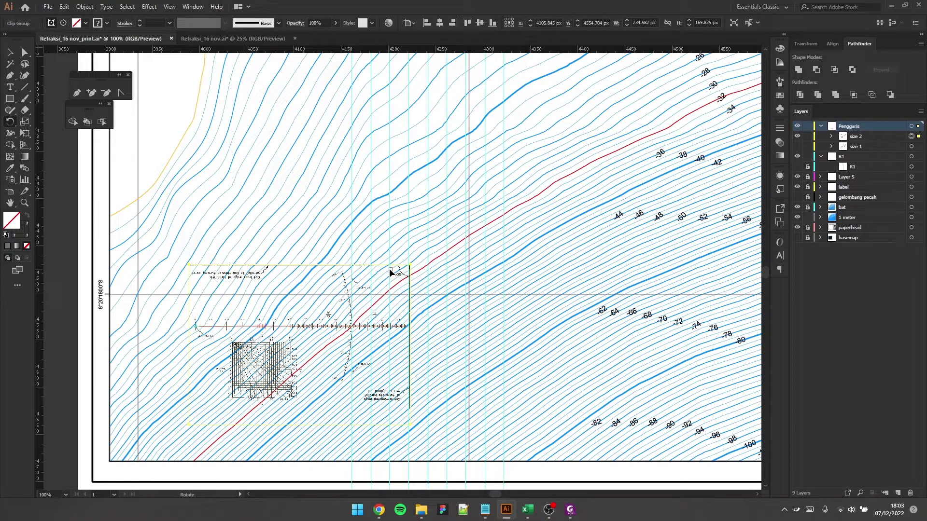
Step: Examine the bathymetry map's contour lines and depth labels around the red 32 m contour and the overlaid refraction template
{"action": "scroll", "coordinate": [517, 224], "scroll_direction": "up", "scroll_amount": 5}
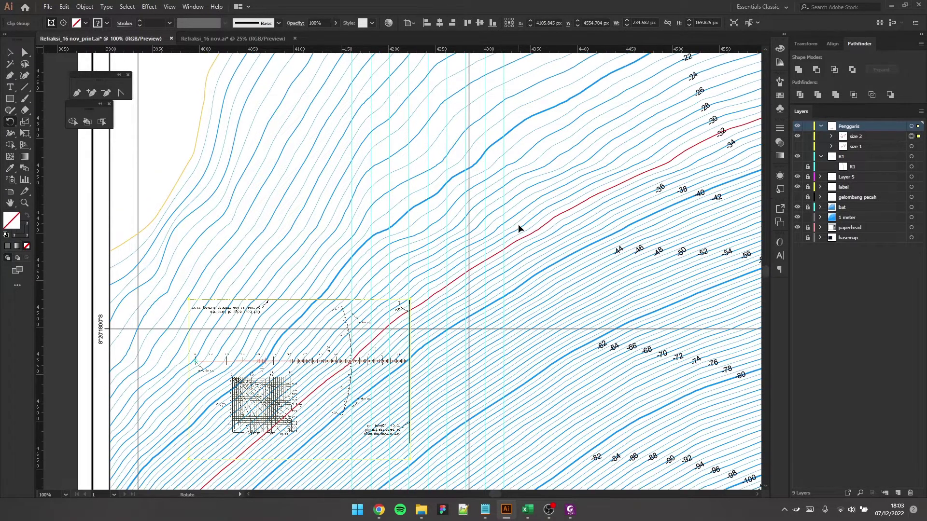
{"action": "scroll", "coordinate": [399, 187], "scroll_direction": "right", "scroll_amount": 1}
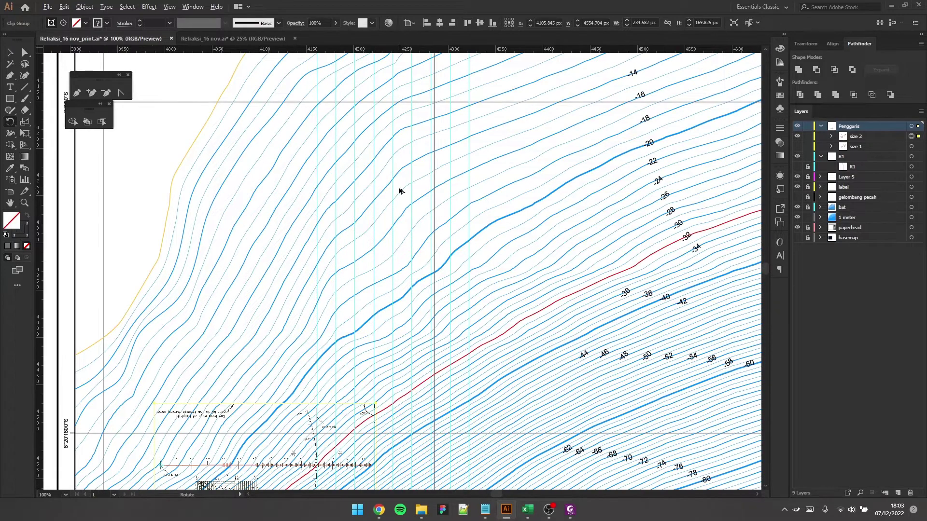
{"action": "scroll", "coordinate": [398, 187], "scroll_direction": "down", "scroll_amount": 2}
{"action": "scroll", "coordinate": [491, 228], "scroll_direction": "up", "scroll_amount": 1}
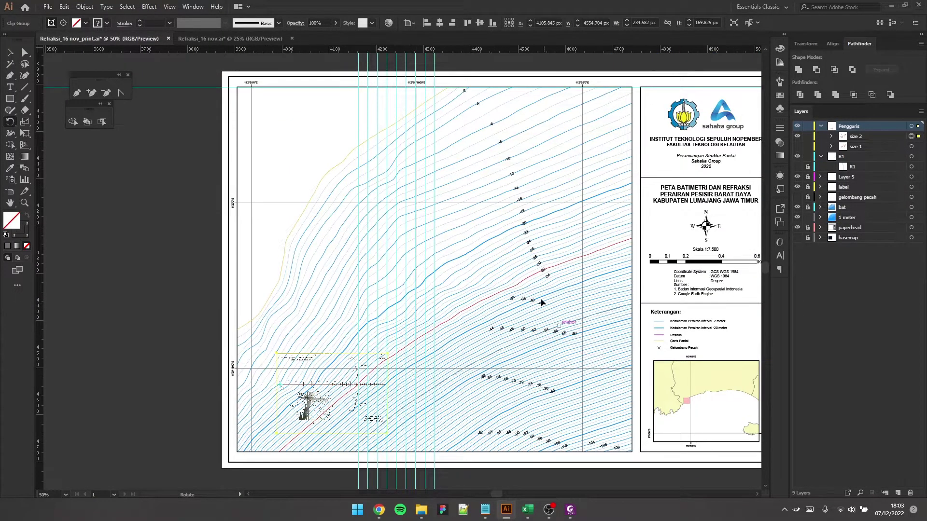
{"action": "scroll", "coordinate": [493, 278], "scroll_direction": "up", "scroll_amount": 1}
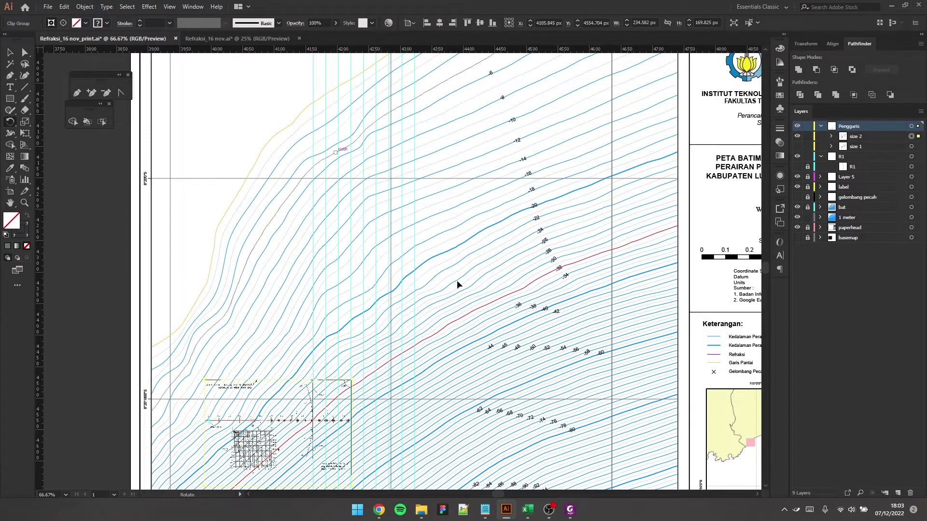
{"action": "scroll", "coordinate": [502, 285], "scroll_direction": "down", "scroll_amount": 1}
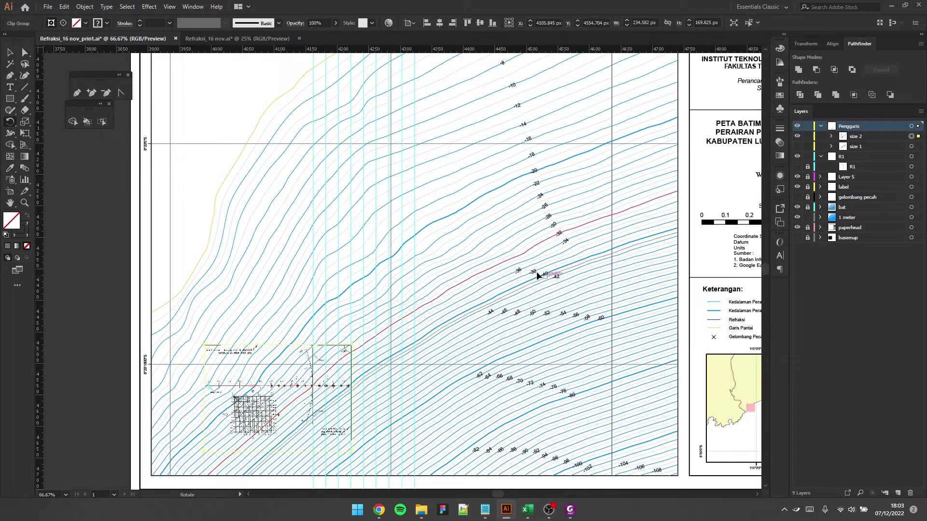
{"action": "scroll", "coordinate": [505, 274], "scroll_direction": "up", "scroll_amount": 3}
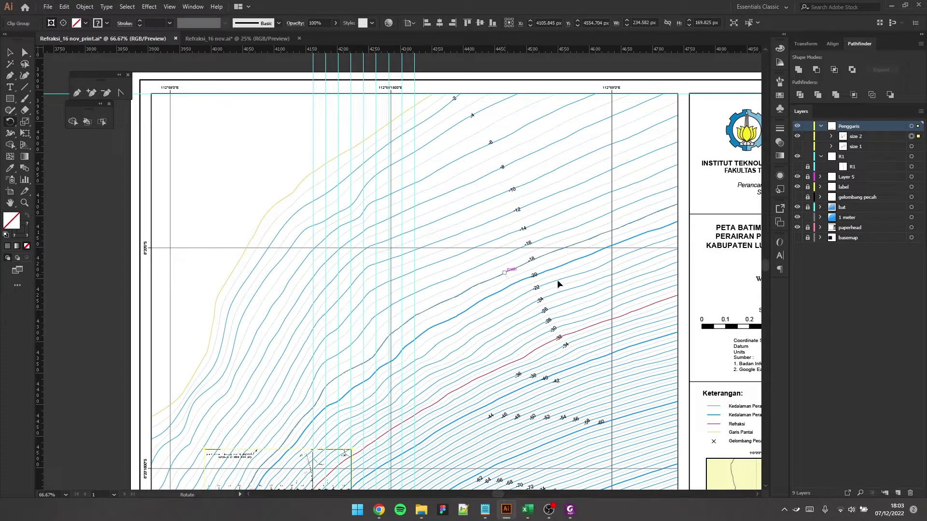
{"action": "scroll", "coordinate": [585, 280], "scroll_direction": "up", "scroll_amount": 1}
{"action": "scroll", "coordinate": [594, 218], "scroll_direction": "up", "scroll_amount": 1}
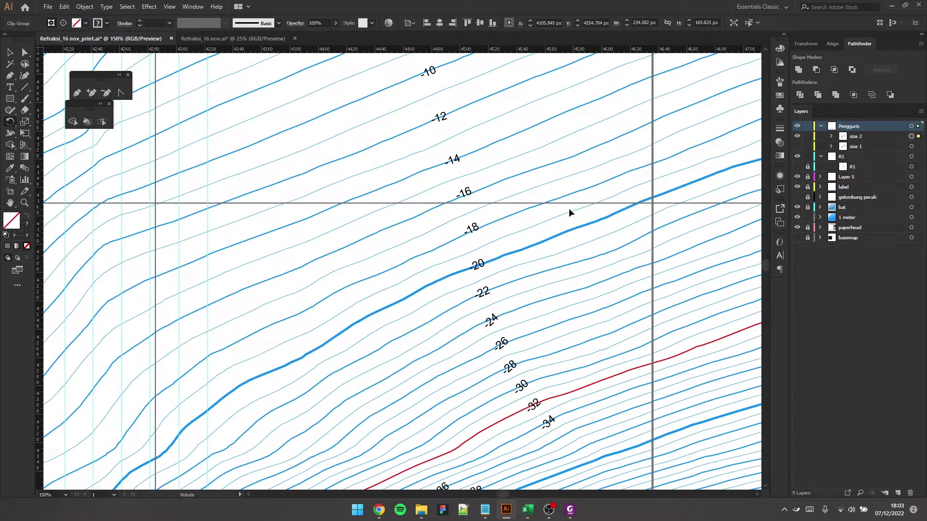
{"action": "scroll", "coordinate": [537, 204], "scroll_direction": "down", "scroll_amount": 1}
{"action": "scroll", "coordinate": [512, 258], "scroll_direction": "down", "scroll_amount": 1}
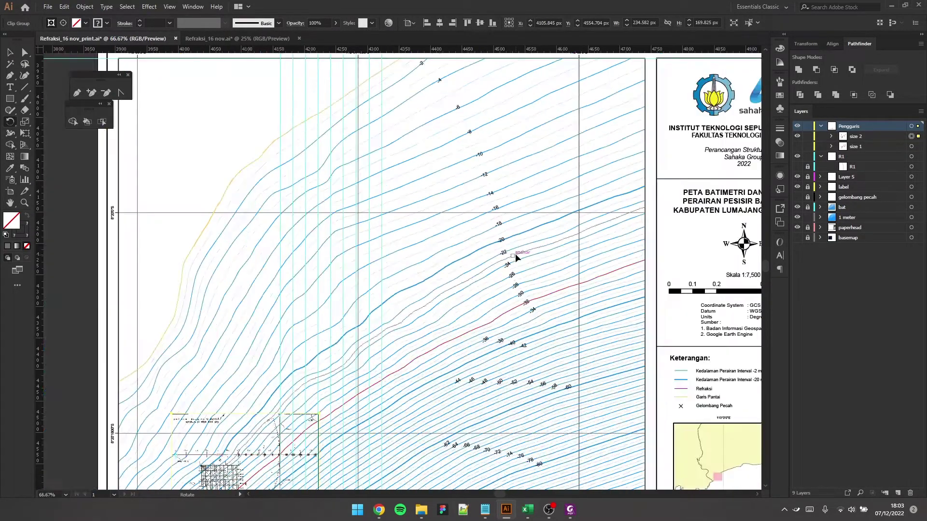
{"action": "scroll", "coordinate": [550, 261], "scroll_direction": "down", "scroll_amount": 2}
Step: Switch to the Desain Breakwater workbook in Excel and examine the C2/C1 and C1/C2 columns alongside the C1/C2 equation
{"action": "key", "text": "alt+Tab"}
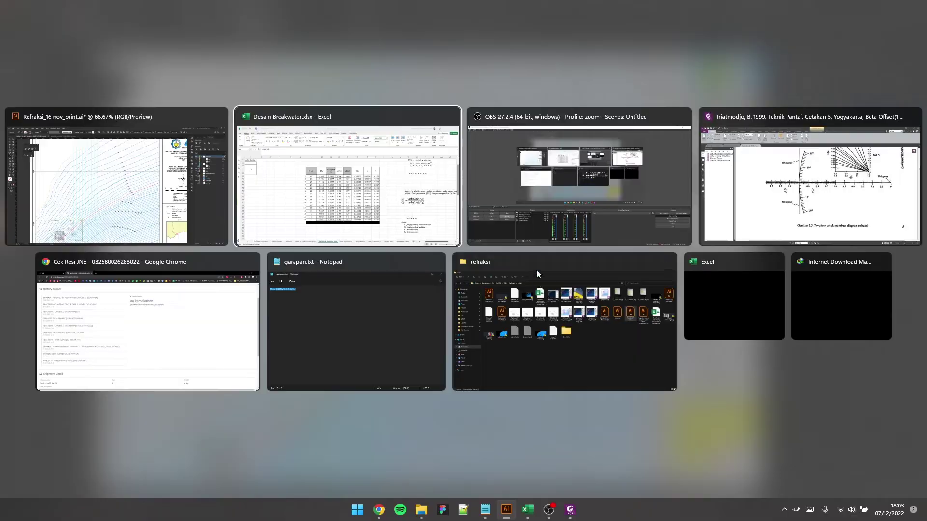
{"action": "key", "text": "alt+Tab"}
{"action": "key", "text": "alt+Tab"}
{"action": "left_click", "coordinate": [574, 512]}
{"action": "scroll", "coordinate": [624, 247], "scroll_direction": "up", "scroll_amount": 3}
{"action": "scroll", "coordinate": [718, 240], "scroll_direction": "down", "scroll_amount": 1}
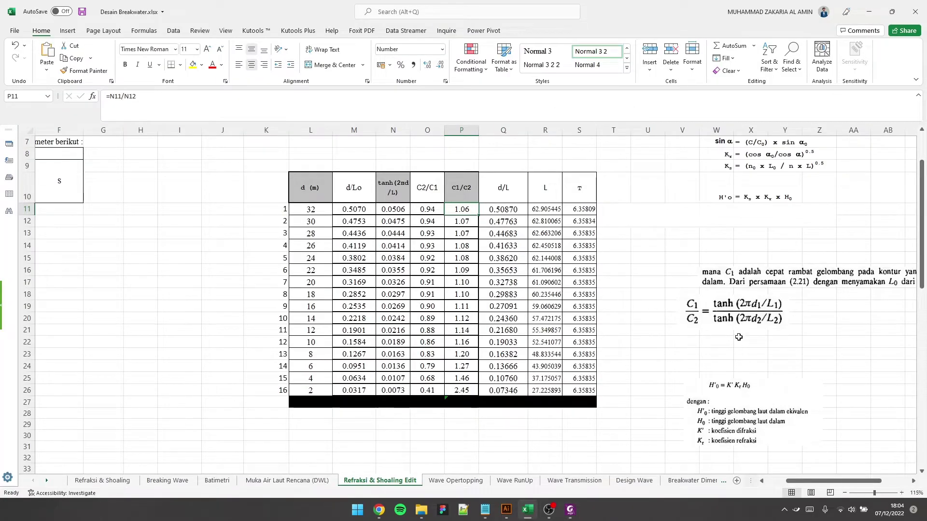
{"action": "left_click", "coordinate": [432, 192]}
{"action": "left_click", "coordinate": [473, 190]}
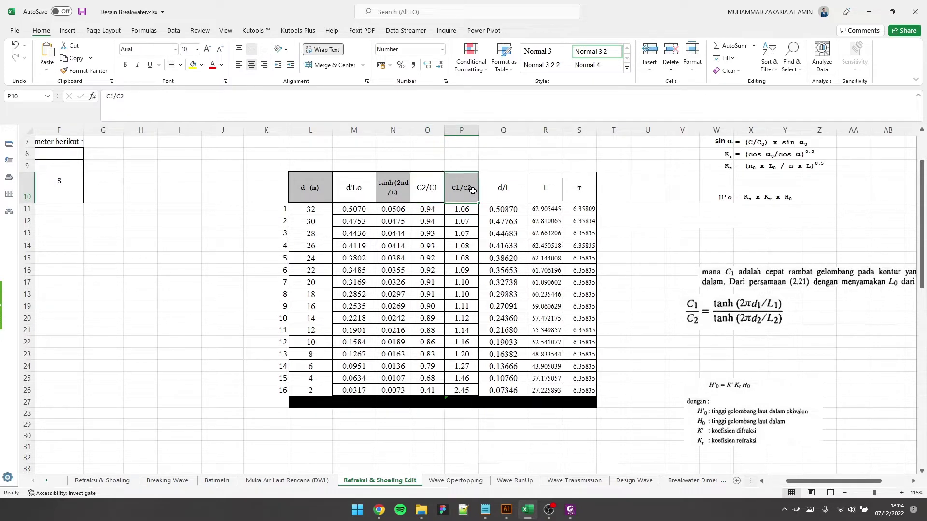
{"action": "left_click", "coordinate": [430, 200]}
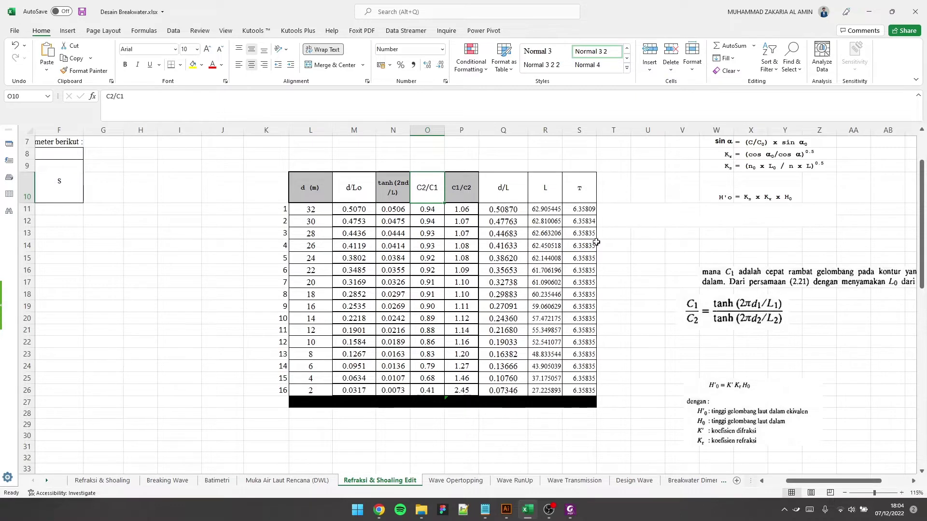
{"action": "left_click", "coordinate": [739, 319]}
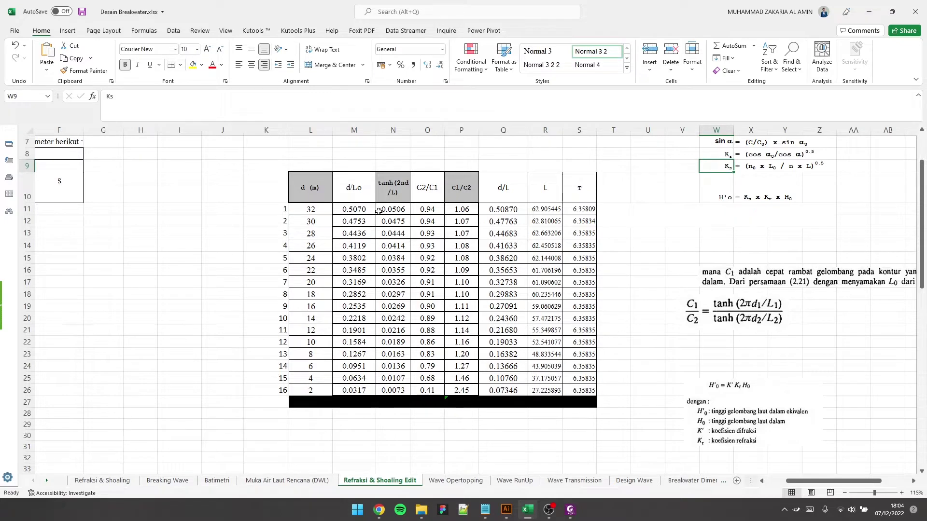
Step: Switch to the Teknik Pantai PDF in Foxit PhantomPDF and view the C1/C2 and C2/C1 scales of the refraction template
{"action": "key", "text": "alt+Tab"}
{"action": "scroll", "coordinate": [588, 276], "scroll_direction": "down", "scroll_amount": 2}
{"action": "scroll", "coordinate": [365, 154], "scroll_direction": "up", "scroll_amount": 1}
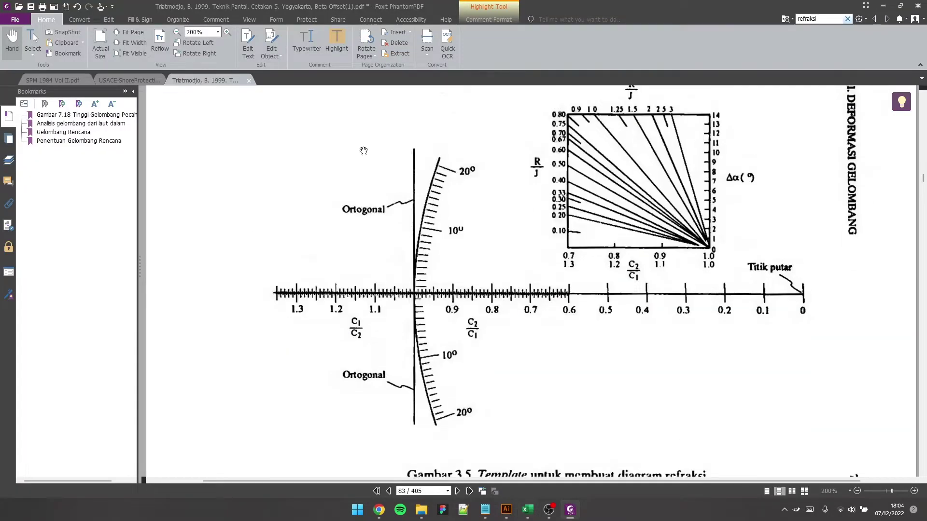
{"action": "scroll", "coordinate": [845, 235], "scroll_direction": "up", "scroll_amount": 1}
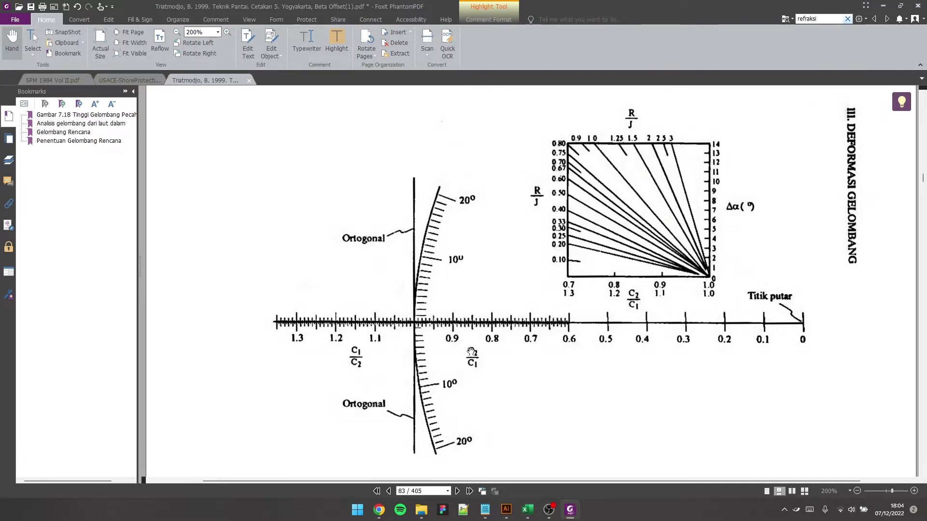
Step: Compare the C2/C1 and C1/C2 columns in the Excel workbook with the matching scales on the PDF's refraction template
{"action": "left_click", "coordinate": [527, 510]}
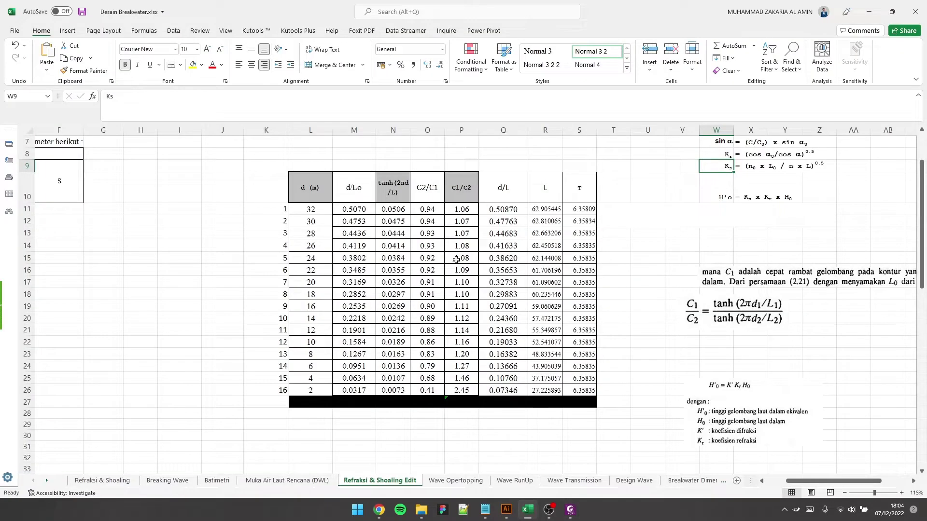
{"action": "left_click_drag", "start_coordinate": [434, 214], "coordinate": [433, 368]}
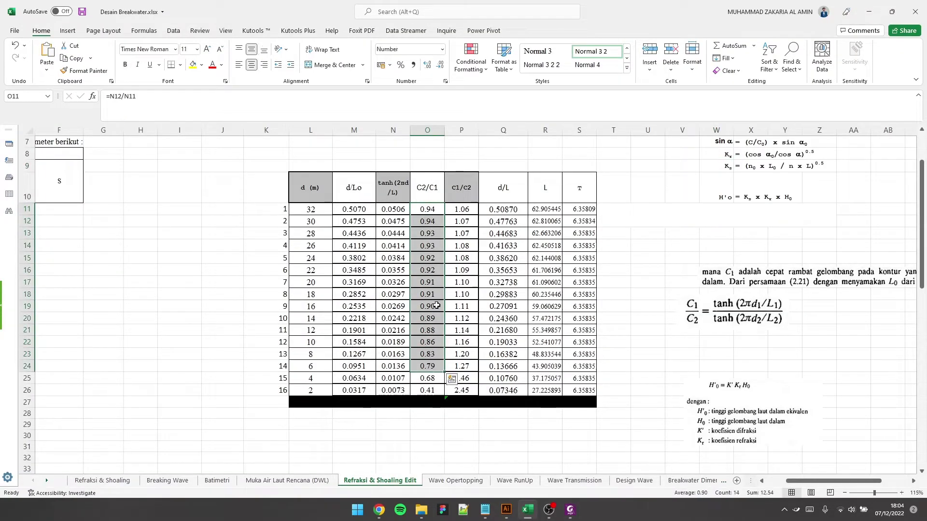
{"action": "left_click_drag", "start_coordinate": [465, 211], "coordinate": [454, 380]}
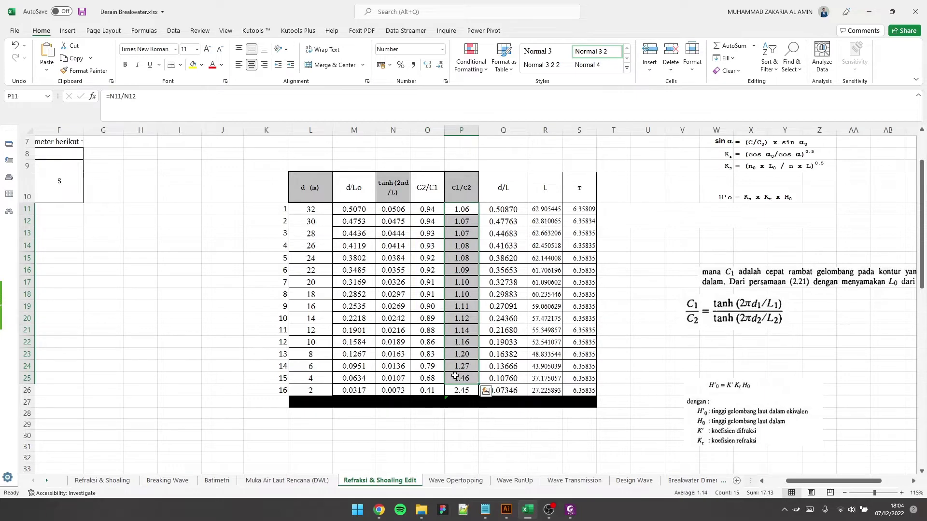
{"action": "key", "text": "alt+Tab"}
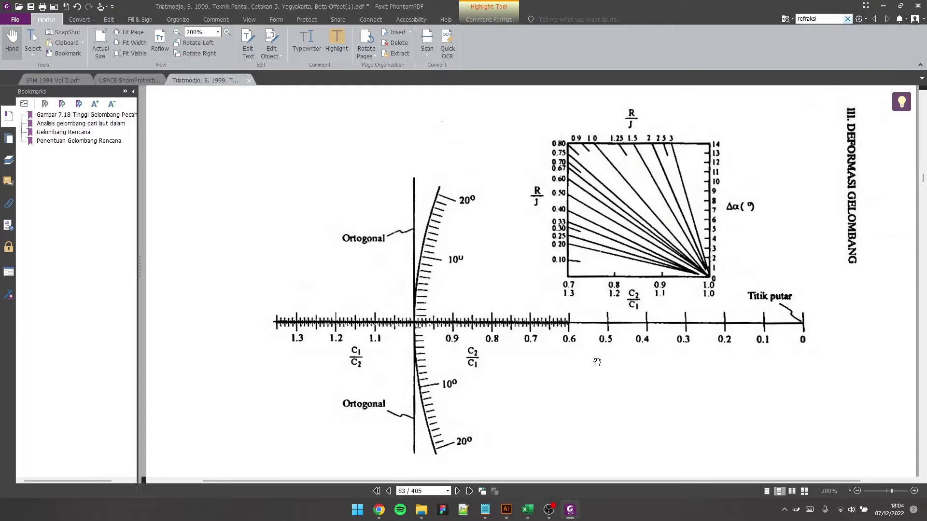
{"action": "key", "text": "alt+Tab"}
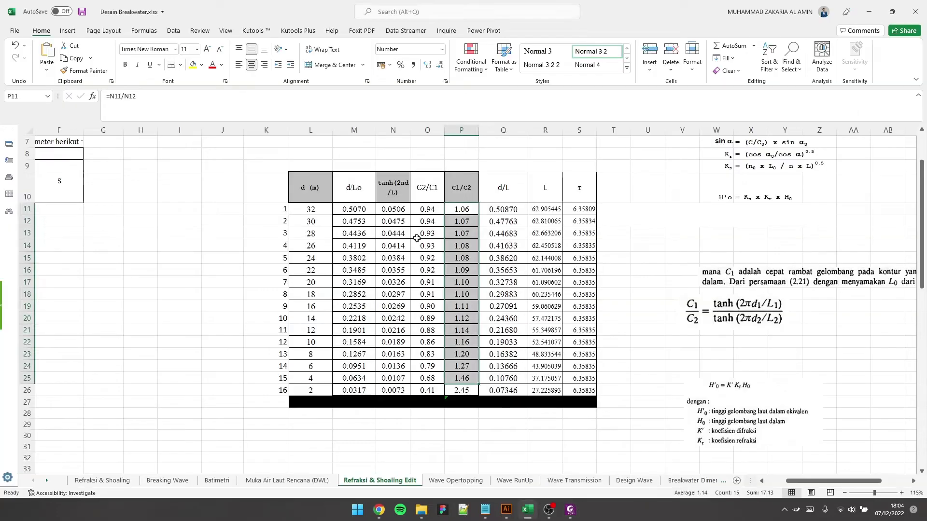
{"action": "left_click", "coordinate": [468, 211]}
{"action": "key", "text": "alt+Tab"}
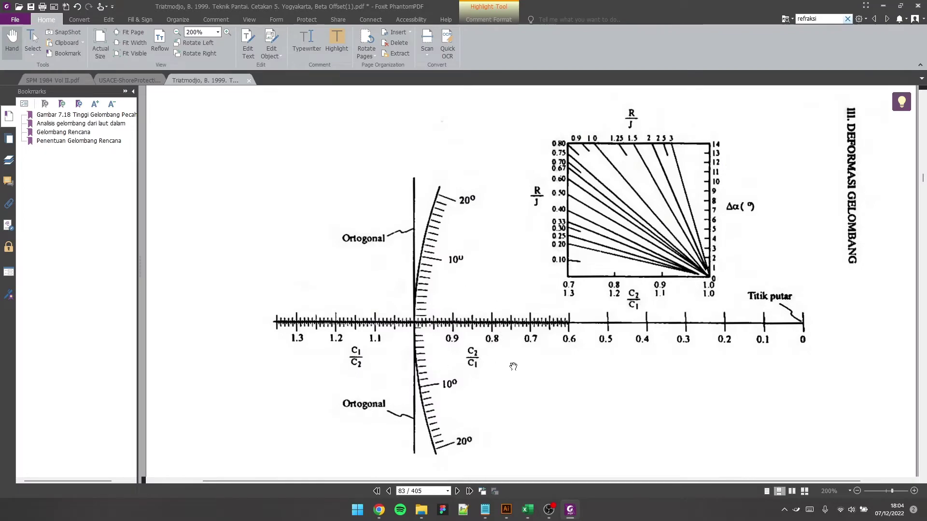
{"action": "key", "text": "alt+Tab"}
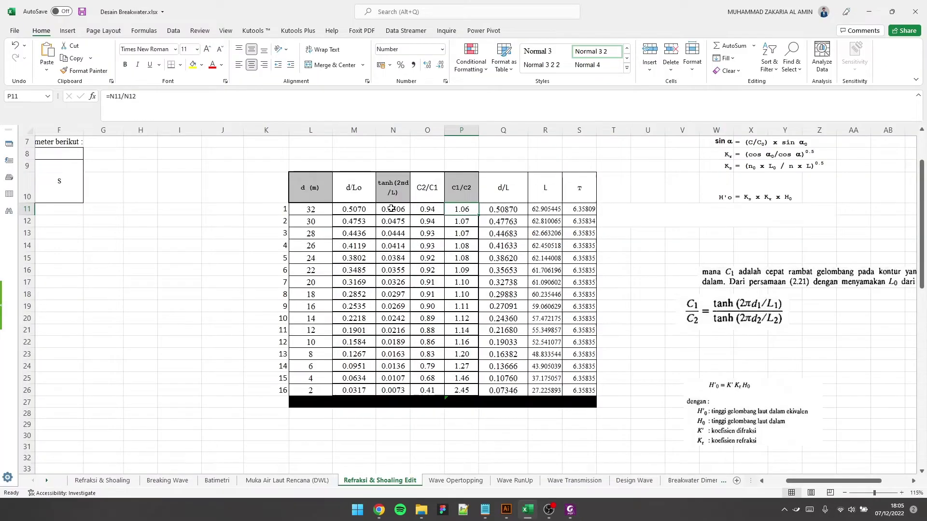
{"action": "left_click_drag", "start_coordinate": [436, 210], "coordinate": [436, 389]}
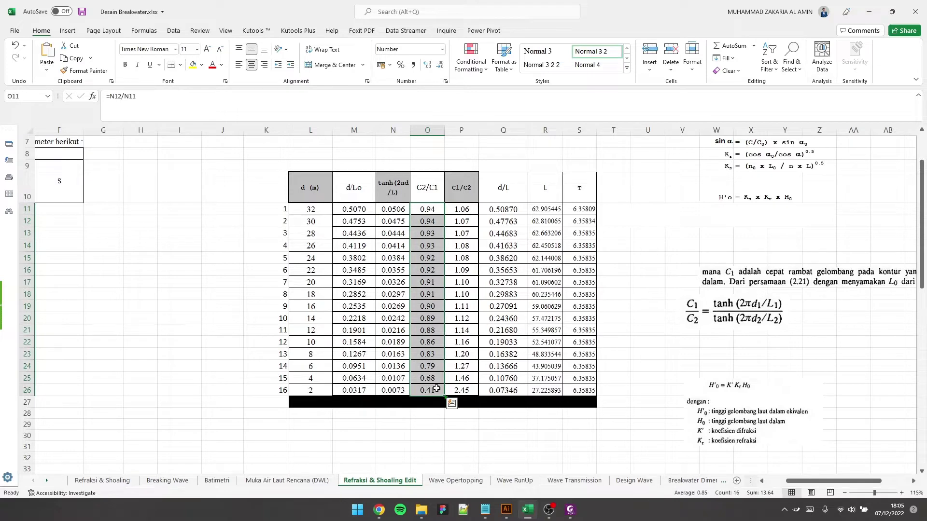
Step: Compare the refraction template in the Teknik Pantai PDF with the orthogonal-method procedure in the USACE Shore Protection Manual
{"action": "key", "text": "alt+Tab"}
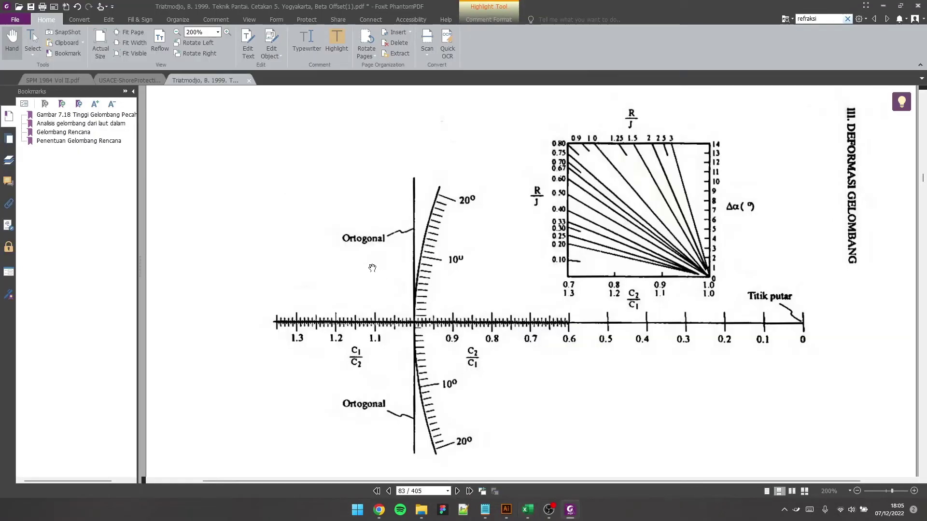
{"action": "scroll", "coordinate": [349, 274], "scroll_direction": "down", "scroll_amount": 1}
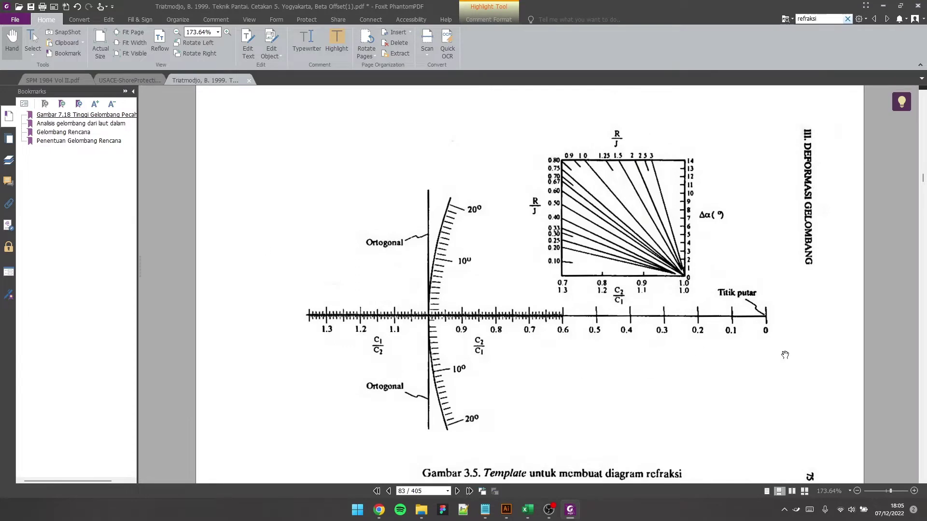
{"action": "left_click", "coordinate": [128, 81]}
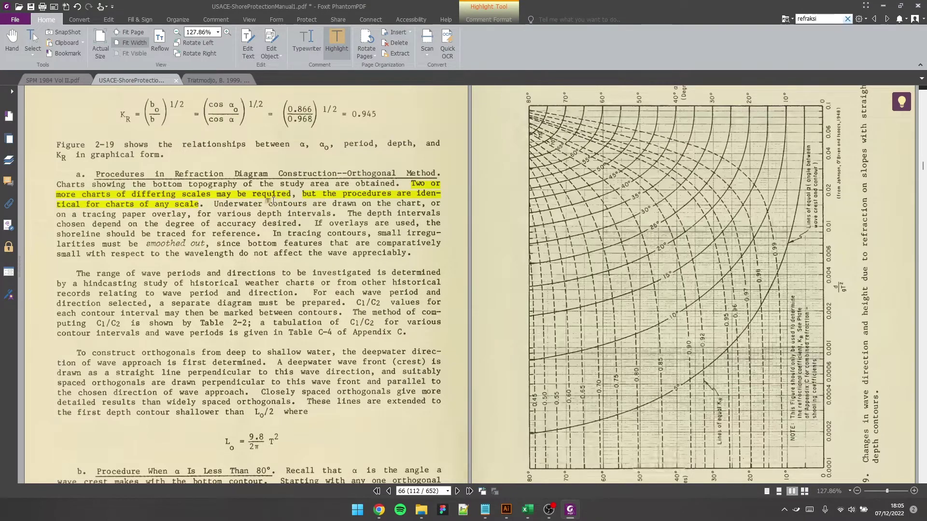
{"action": "left_click", "coordinate": [224, 80]}
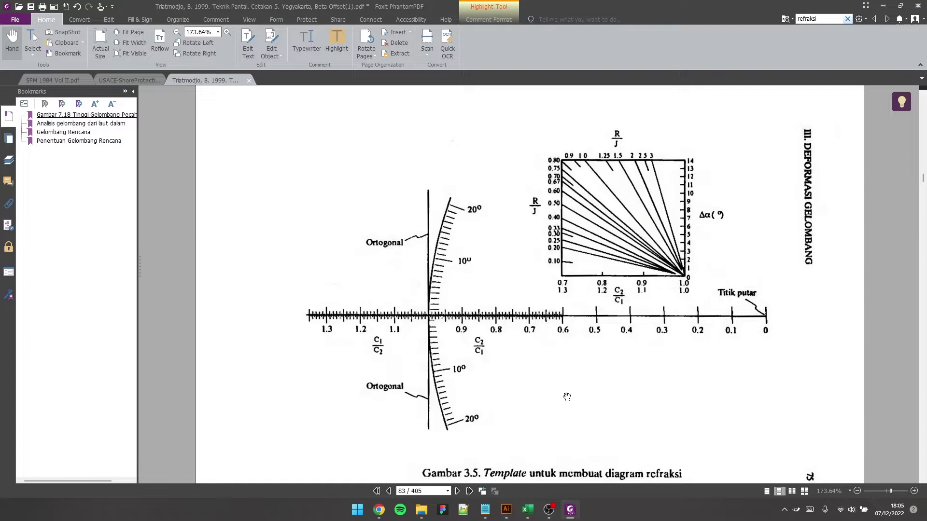
{"action": "left_click", "coordinate": [137, 80]}
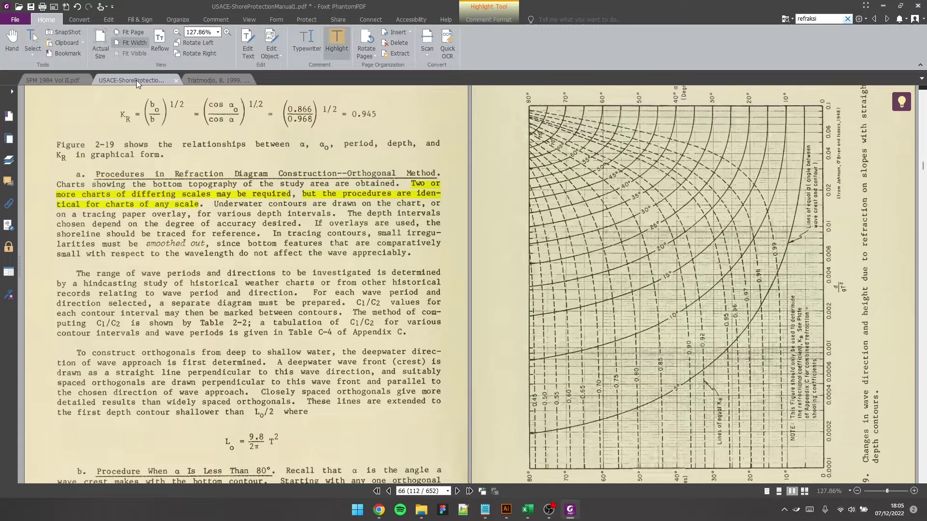
{"action": "left_click", "coordinate": [213, 80]}
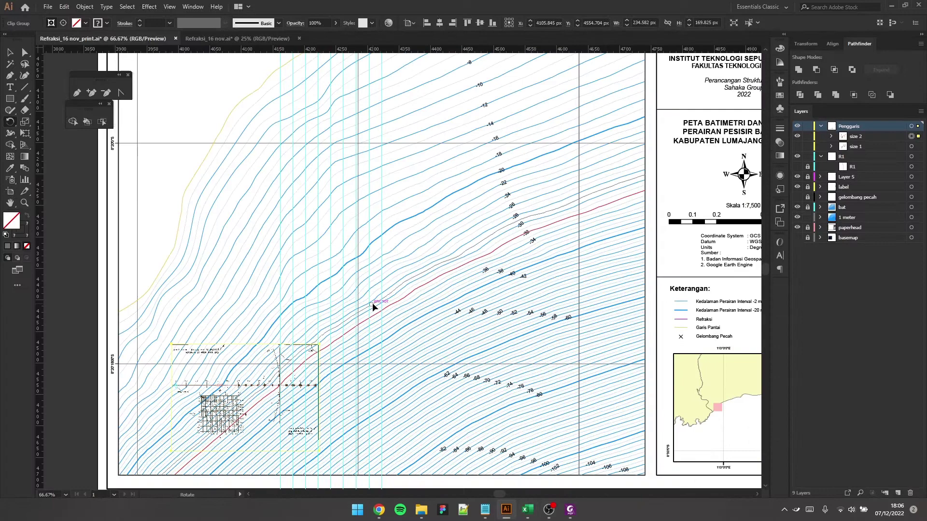
Step: Return to the Illustrator map and examine how the overlaid refraction template sits on the red 32 m contour and its neighbours
{"action": "scroll", "coordinate": [372, 302], "scroll_direction": "up", "scroll_amount": 2}
{"action": "scroll", "coordinate": [385, 307], "scroll_direction": "up", "scroll_amount": 3}
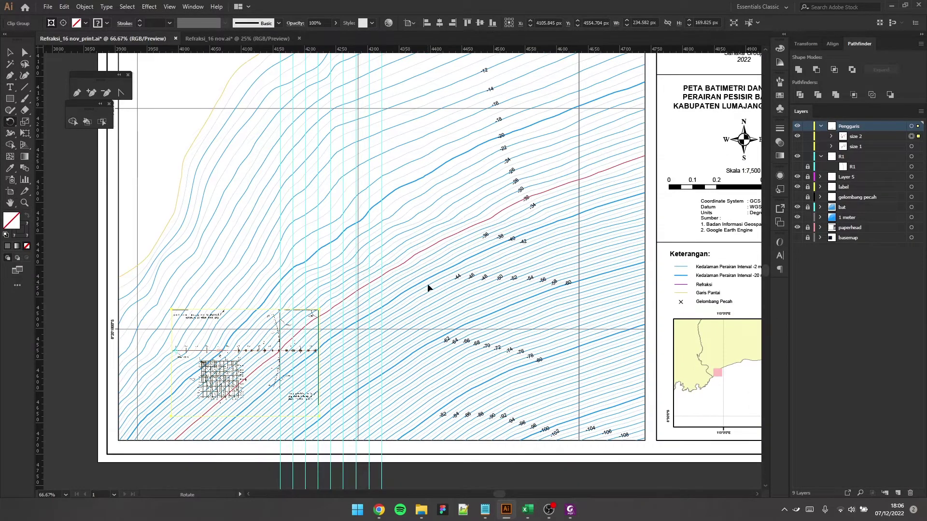
{"action": "scroll", "coordinate": [325, 349], "scroll_direction": "up", "scroll_amount": 1}
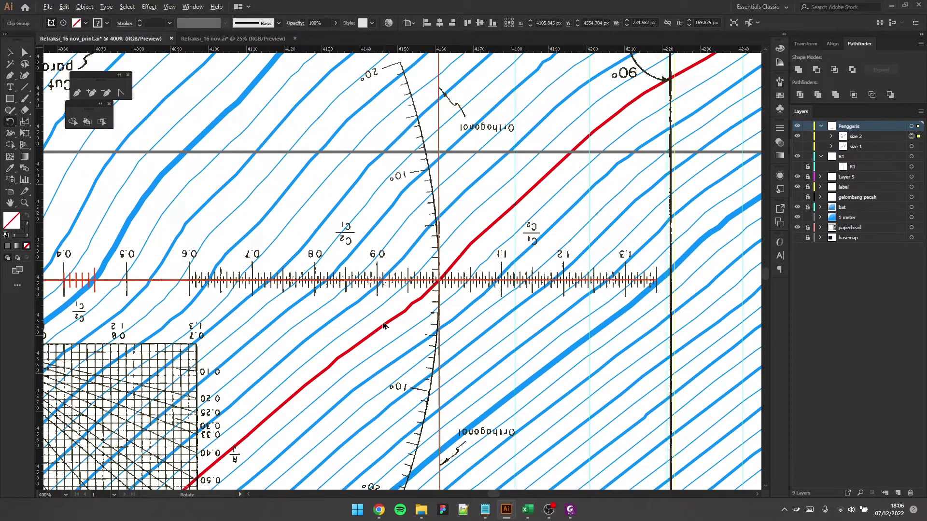
{"action": "scroll", "coordinate": [486, 314], "scroll_direction": "down", "scroll_amount": 3}
{"action": "scroll", "coordinate": [488, 314], "scroll_direction": "up", "scroll_amount": 1}
{"action": "scroll", "coordinate": [600, 209], "scroll_direction": "up", "scroll_amount": 1}
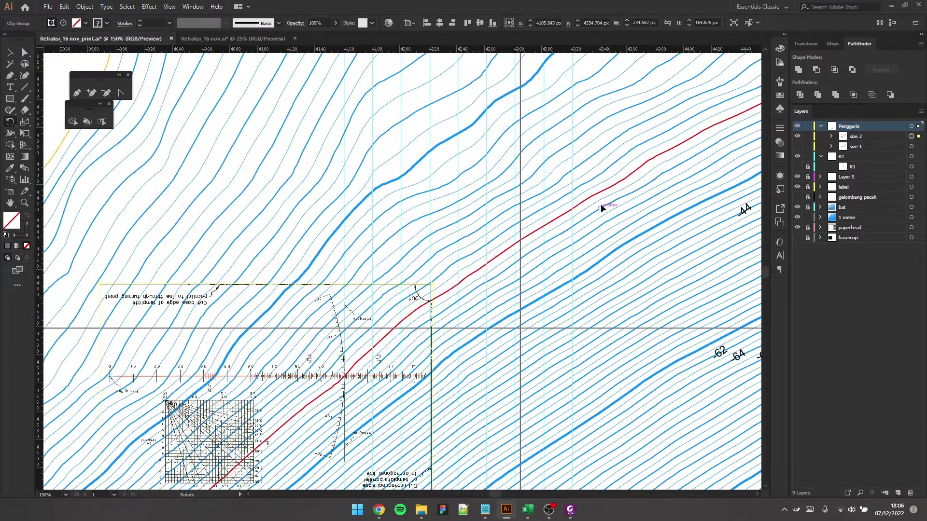
{"action": "scroll", "coordinate": [579, 209], "scroll_direction": "down", "scroll_amount": 3}
{"action": "scroll", "coordinate": [587, 208], "scroll_direction": "right", "scroll_amount": 1}
{"action": "scroll", "coordinate": [691, 134], "scroll_direction": "up", "scroll_amount": 1}
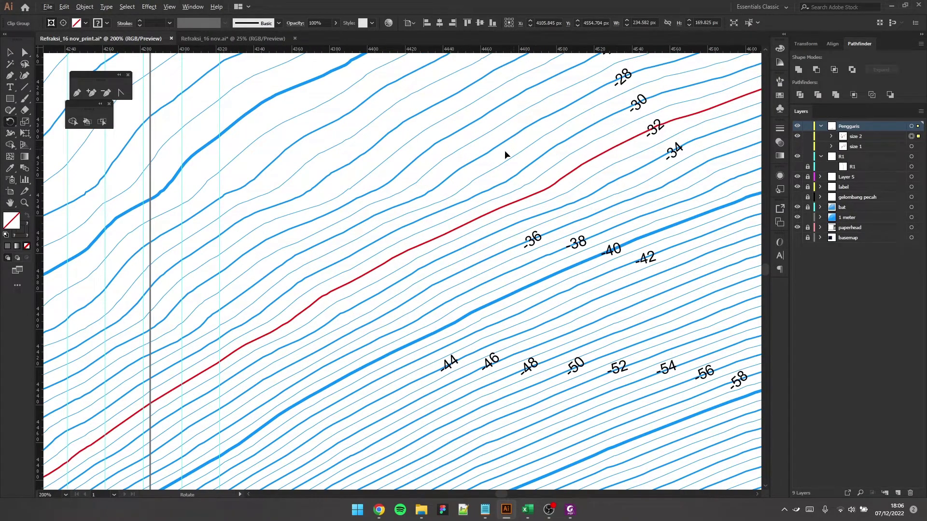
Step: Switch to the Teknik Pantai PDF and go to the numbered refraction procedure on book page 76
{"action": "key", "text": "alt+Tab"}
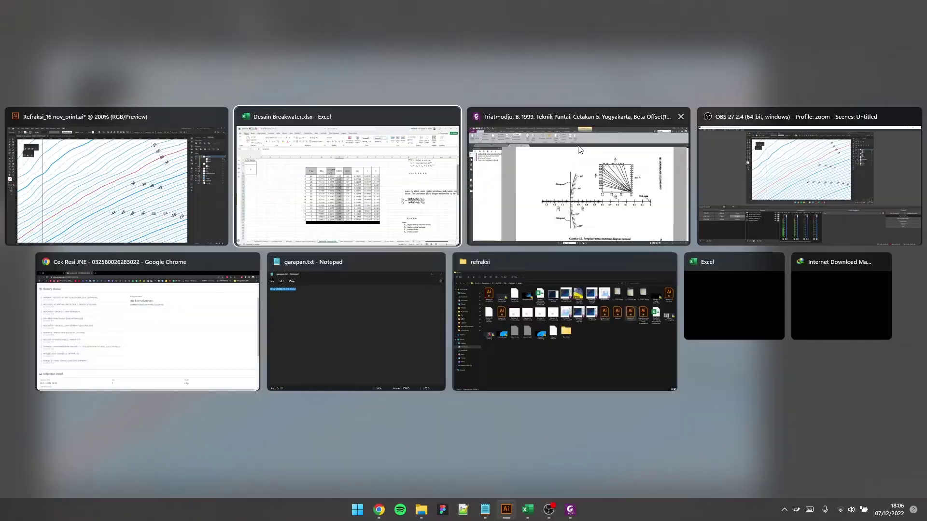
{"action": "scroll", "coordinate": [497, 229], "scroll_direction": "down", "scroll_amount": 5}
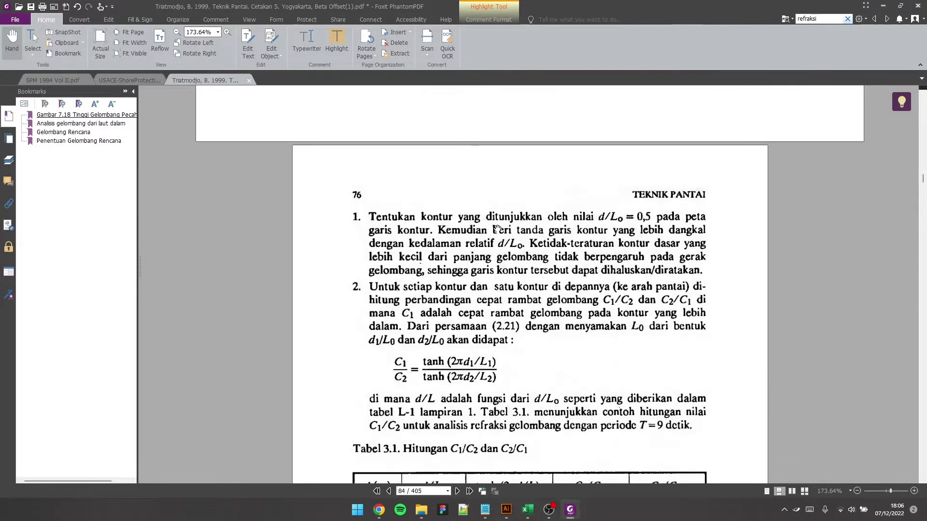
Step: Read refraction procedure steps 1 to 5 and Table 3.1 of C1/C2 and C2/C1 values on book page 76
{"action": "scroll", "coordinate": [497, 228], "scroll_direction": "down", "scroll_amount": 1}
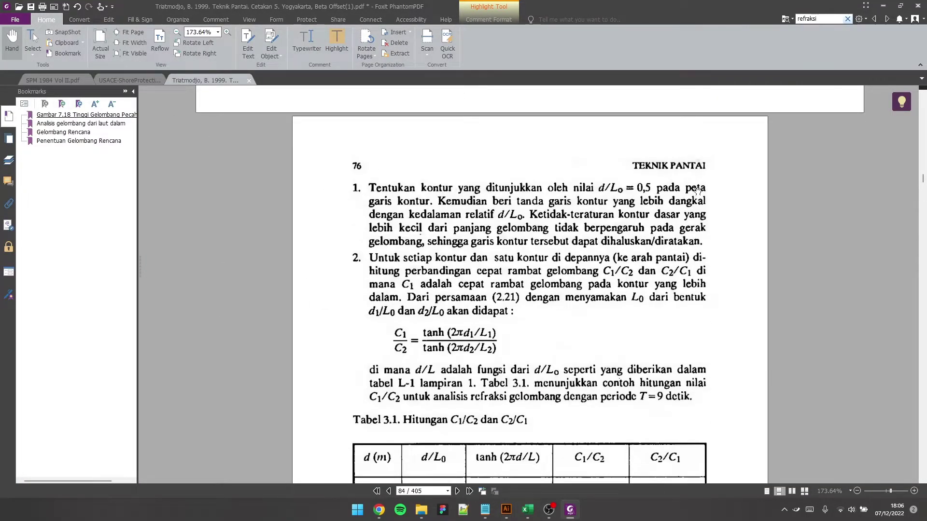
{"action": "scroll", "coordinate": [697, 190], "scroll_direction": "down", "scroll_amount": 2}
{"action": "scroll", "coordinate": [565, 206], "scroll_direction": "down", "scroll_amount": 7}
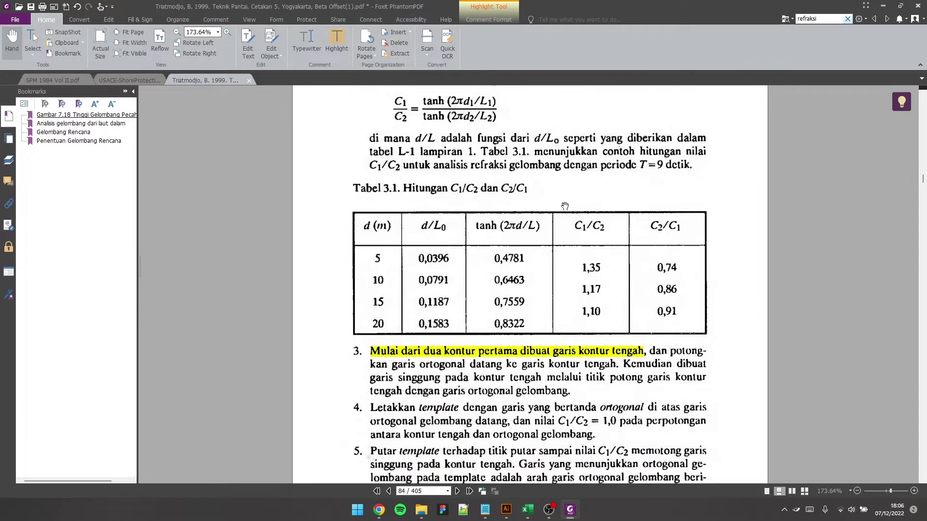
{"action": "scroll", "coordinate": [565, 206], "scroll_direction": "down", "scroll_amount": 3}
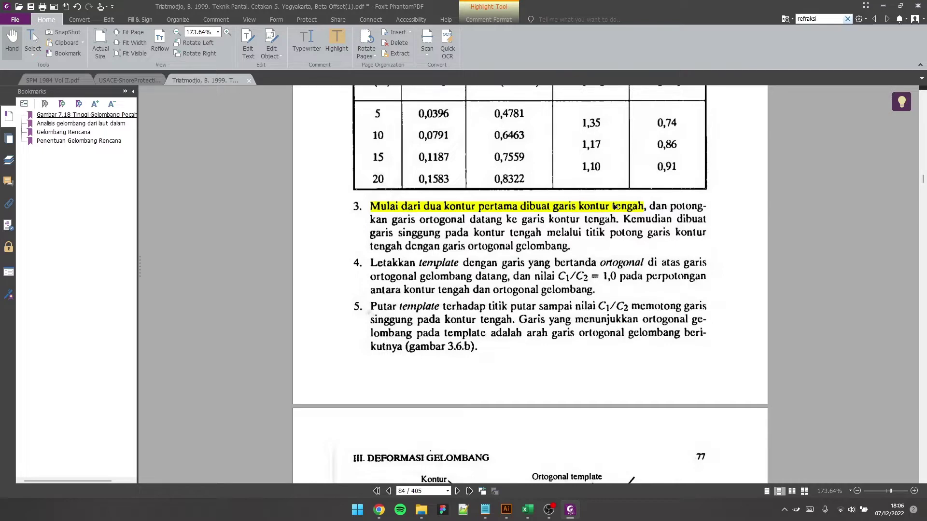
Step: Switch to the Illustrator map, cross-check with the PDF, and examine the red 32 m contour and its neighbours
{"action": "key", "text": "super+Tab"}
{"action": "left_click", "coordinate": [368, 193]}
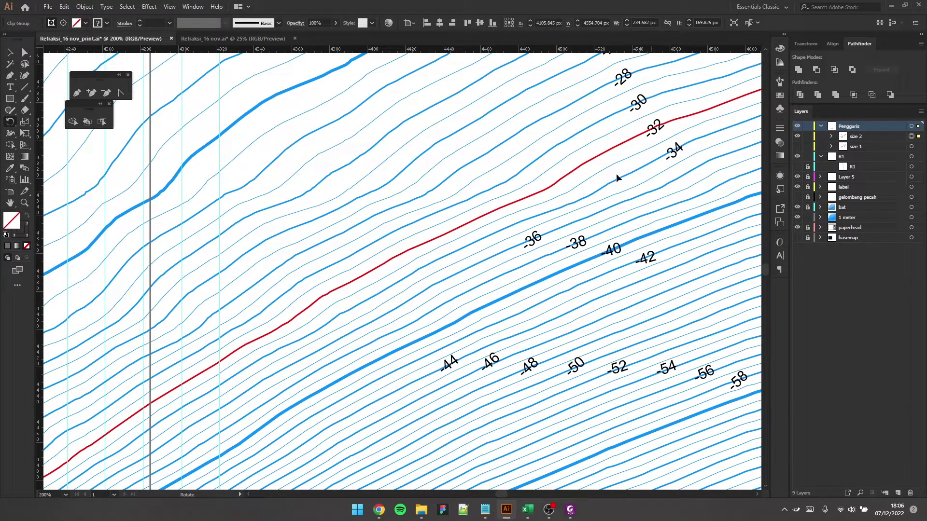
{"action": "key", "text": "super+Tab"}
{"action": "left_click", "coordinate": [551, 193]}
{"action": "left_click", "coordinate": [323, 221]}
{"action": "scroll", "coordinate": [657, 157], "scroll_direction": "up", "scroll_amount": 1}
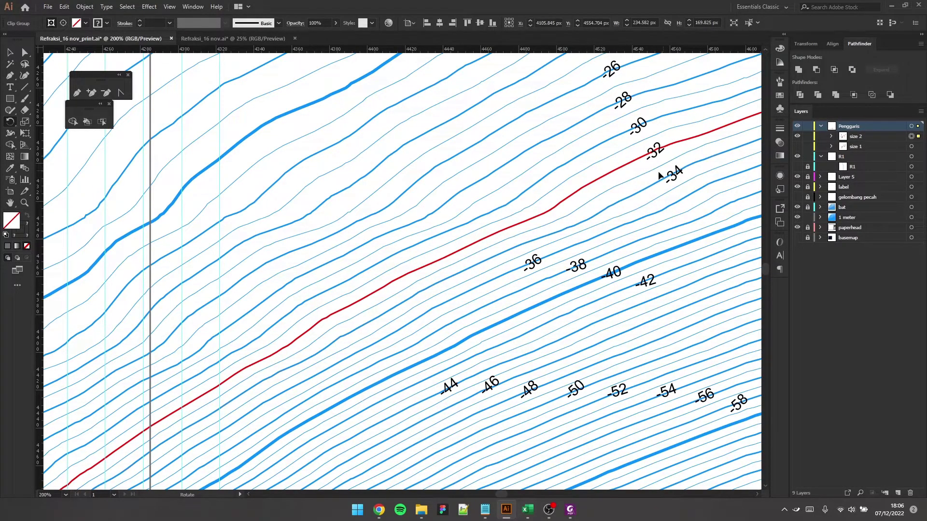
{"action": "scroll", "coordinate": [555, 214], "scroll_direction": "down", "scroll_amount": 4}
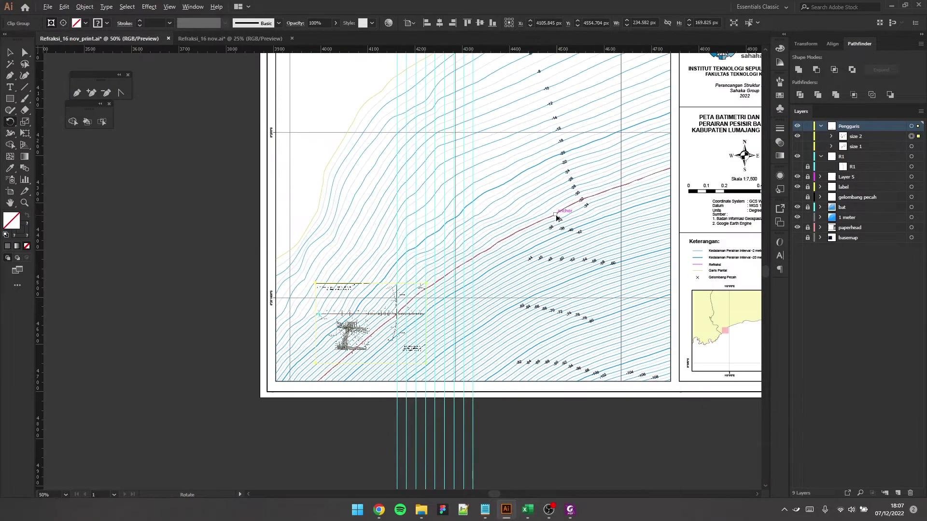
Step: Draw an open four-point curve about 392 by 254 px with the Curvature tool in the empty area beside the map
{"action": "scroll", "coordinate": [365, 250], "scroll_direction": "left", "scroll_amount": 5}
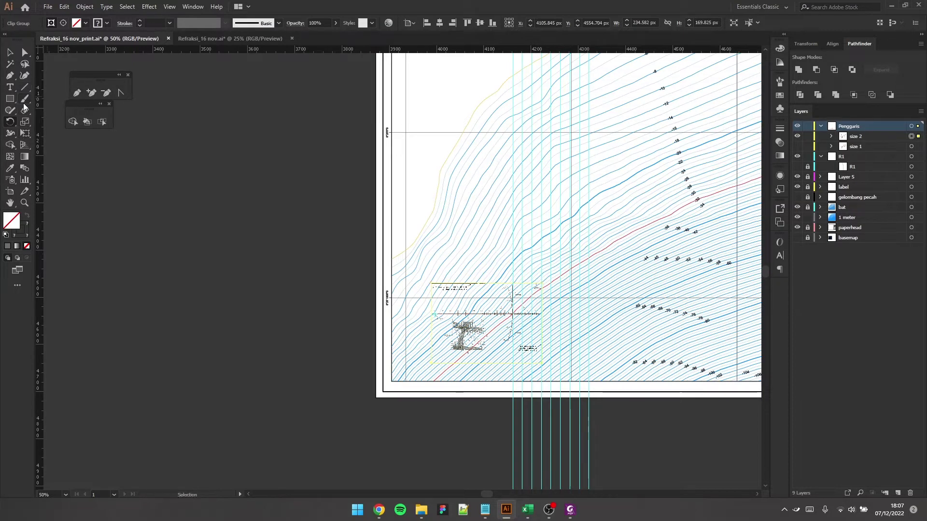
{"action": "left_click", "coordinate": [24, 77]}
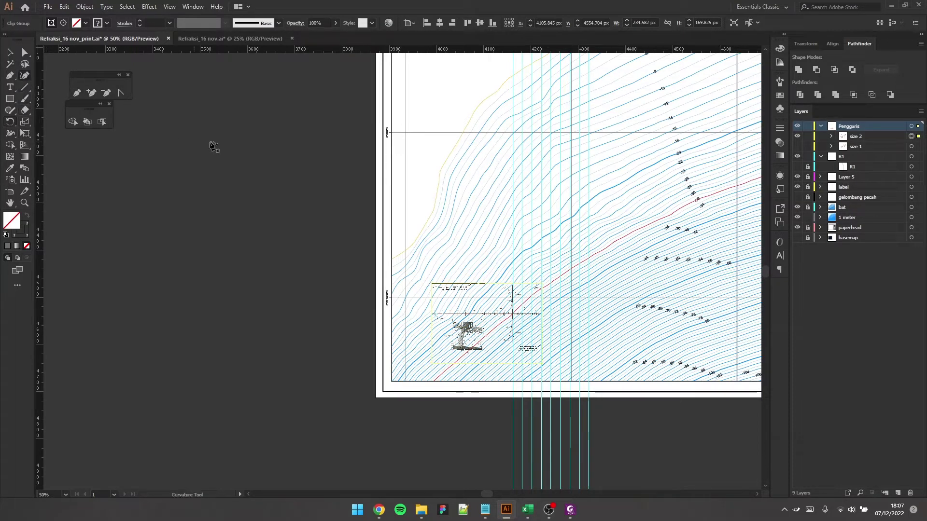
{"action": "left_click", "coordinate": [261, 131]}
{"action": "left_click", "coordinate": [201, 140]}
{"action": "left_click", "coordinate": [161, 183]}
{"action": "left_click", "coordinate": [77, 250]}
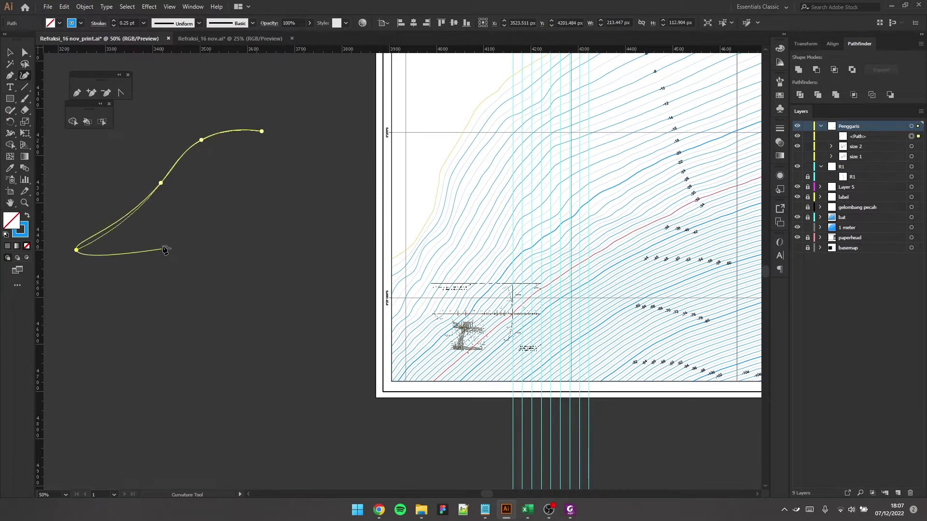
{"action": "key", "text": "Escape"}
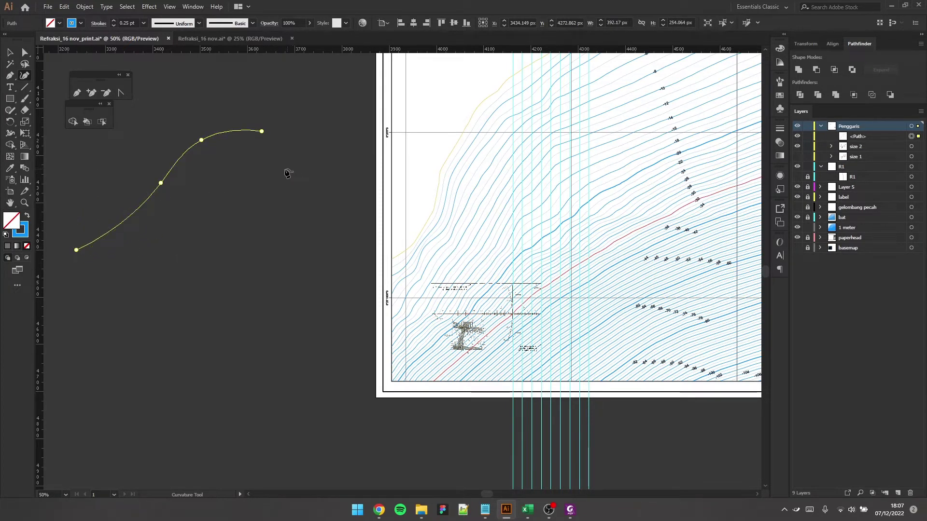
Step: Draw a second four-point curve about 395 by 307 px just below the first one, then deselect it
{"action": "left_click", "coordinate": [266, 170]}
{"action": "left_click", "coordinate": [213, 172]}
{"action": "left_click", "coordinate": [173, 226]}
{"action": "left_click", "coordinate": [79, 311]}
{"action": "key", "text": "Escape"}
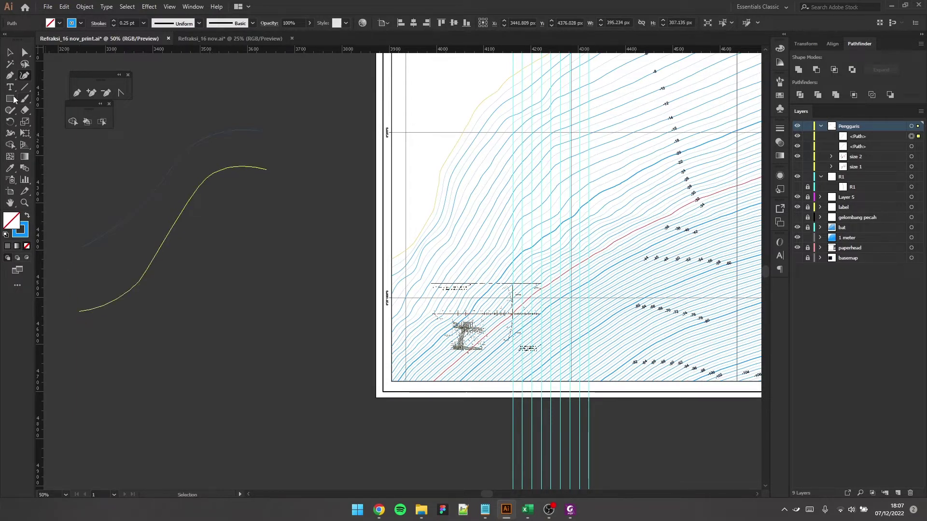
{"action": "key", "text": "v"}
{"action": "left_click", "coordinate": [219, 233]}
Step: Blend the upper curve with the lower curve to generate a middle contour between them
{"action": "scroll", "coordinate": [253, 227], "scroll_direction": "up", "scroll_amount": 4}
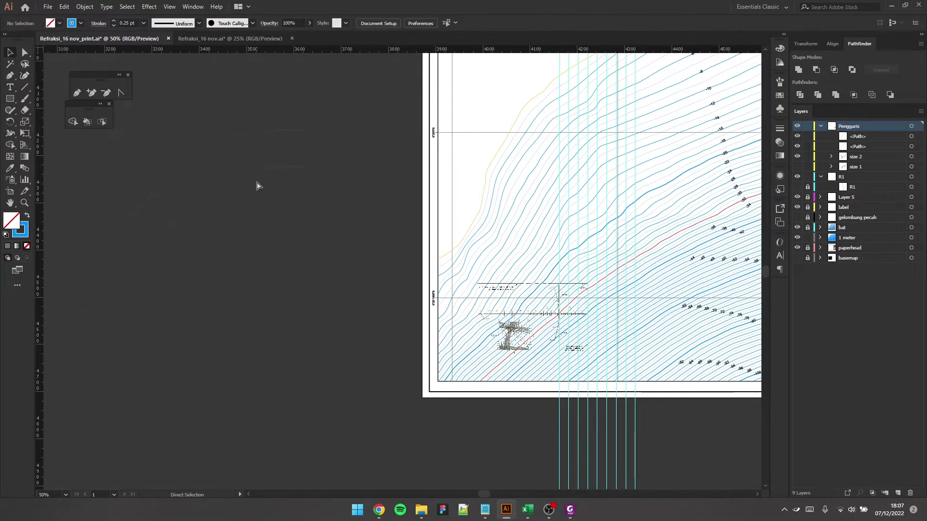
{"action": "scroll", "coordinate": [272, 186], "scroll_direction": "down", "scroll_amount": 2}
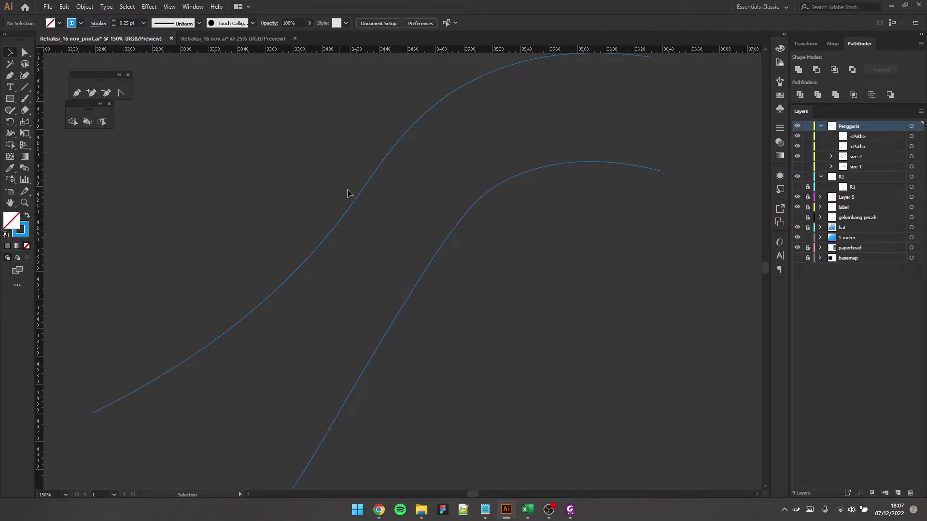
{"action": "left_click_drag", "start_coordinate": [497, 238], "coordinate": [331, 141]}
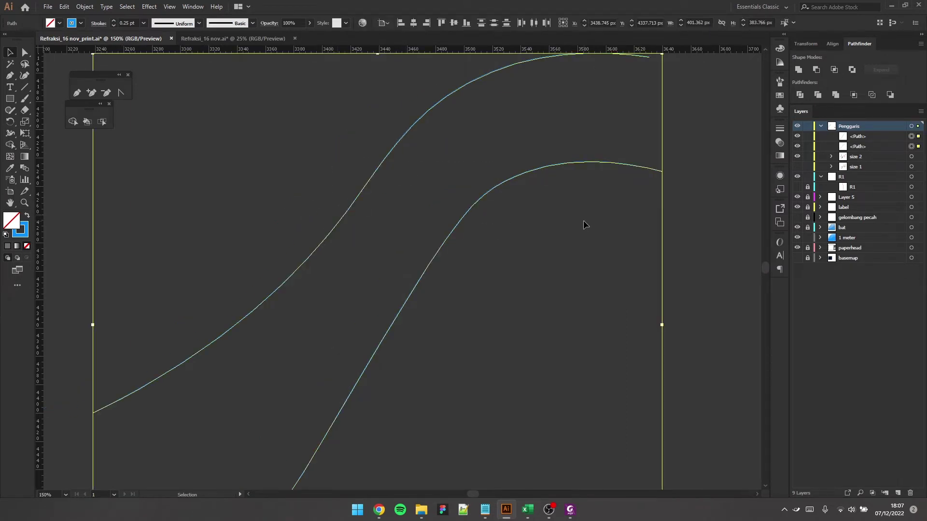
{"action": "left_click", "coordinate": [572, 213]}
{"action": "left_click_drag", "start_coordinate": [528, 202], "coordinate": [367, 132]}
{"action": "left_click", "coordinate": [489, 197]}
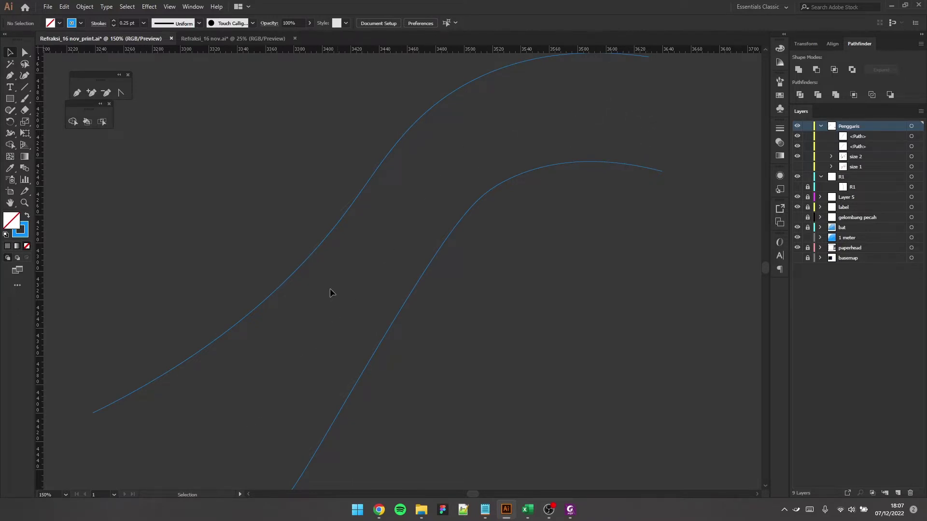
{"action": "left_click", "coordinate": [25, 169]}
{"action": "left_click", "coordinate": [365, 187]}
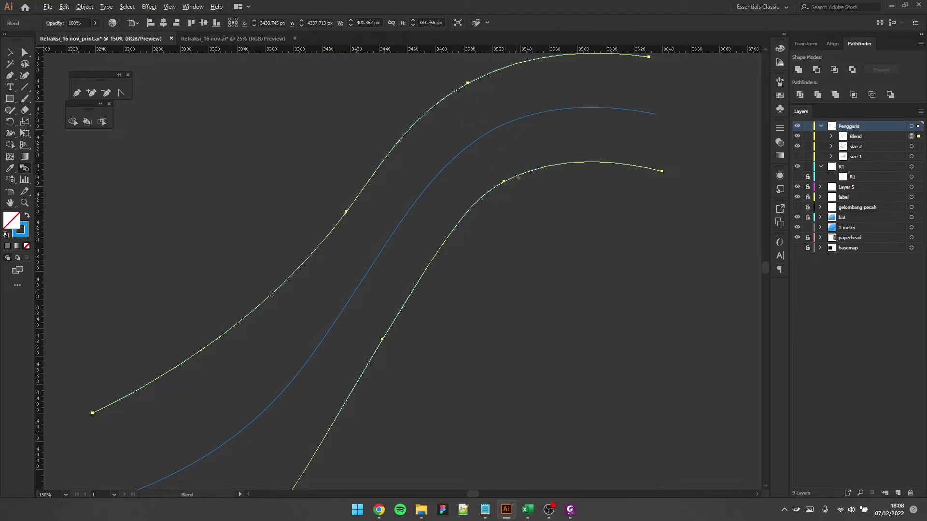
Step: Set the blend spacing to Specified Steps with a value of 1
{"action": "key", "text": "Return"}
{"action": "left_click_drag", "start_coordinate": [601, 235], "coordinate": [464, 197]}
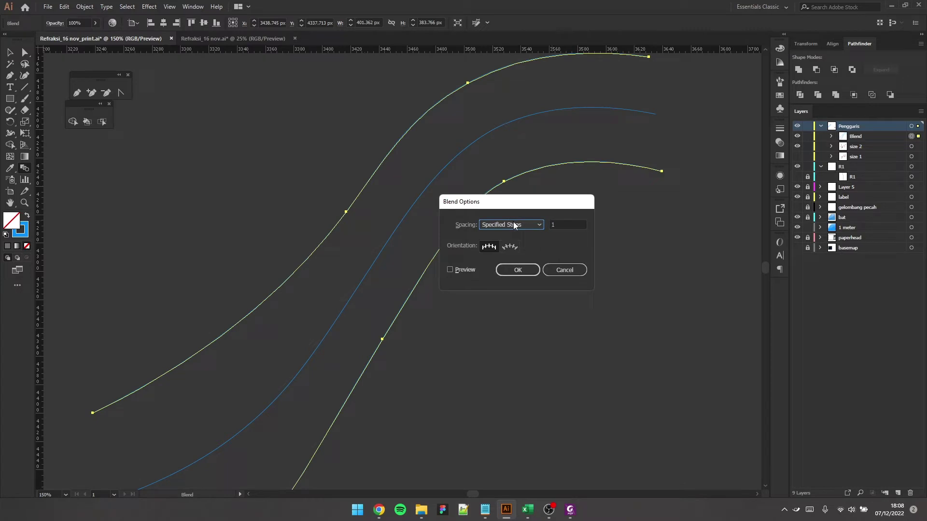
{"action": "left_click", "coordinate": [502, 224]}
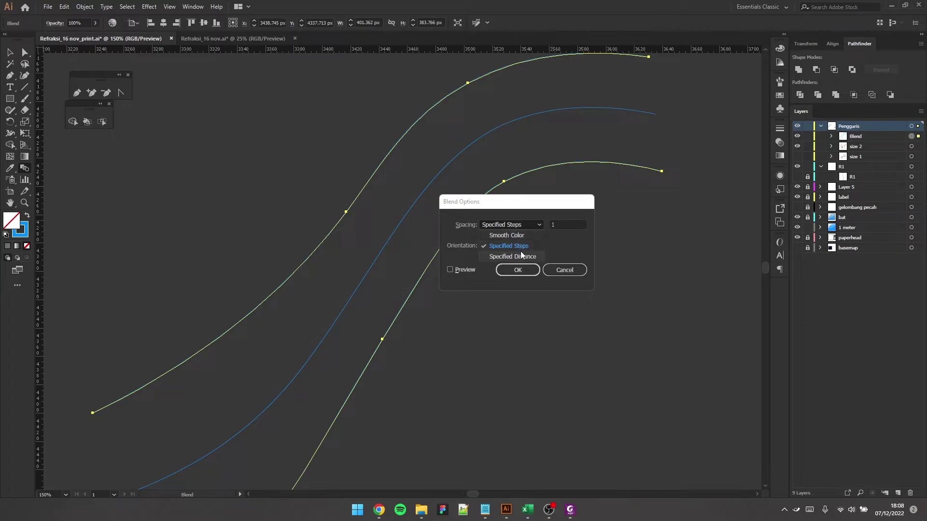
{"action": "left_click", "coordinate": [527, 248]}
{"action": "left_click", "coordinate": [573, 223]}
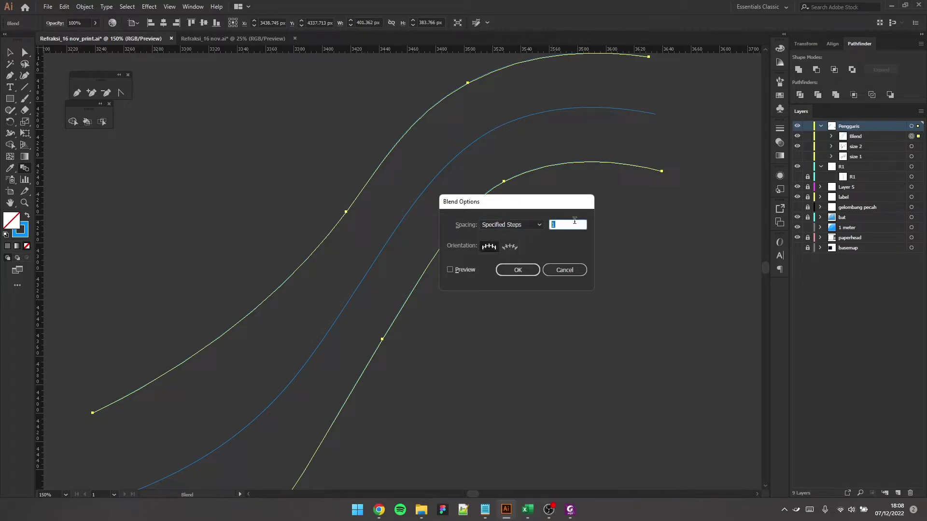
{"action": "left_click", "coordinate": [511, 274]}
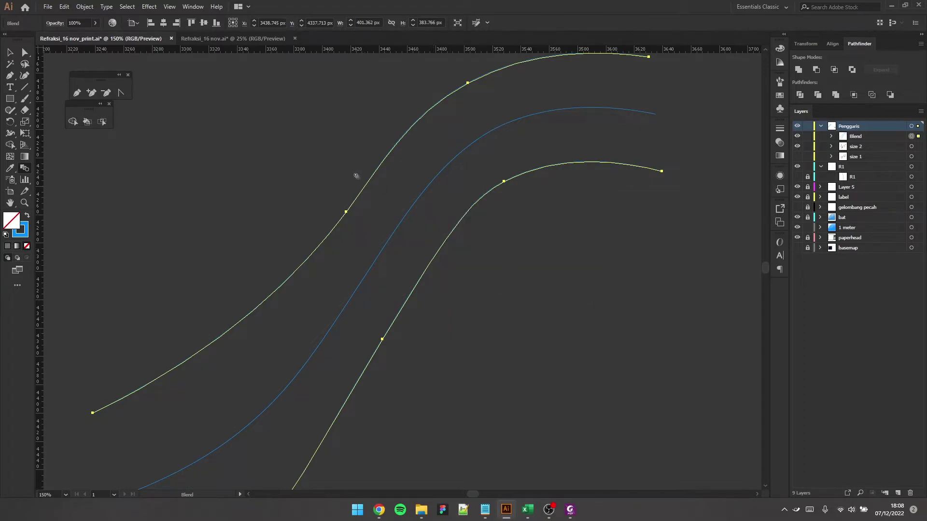
Step: Expand the blend with Object, Fill and Stroke enabled, and ungroup the resulting three curves
{"action": "key", "text": "v"}
{"action": "left_click", "coordinate": [90, 6]}
{"action": "left_click", "coordinate": [123, 110]}
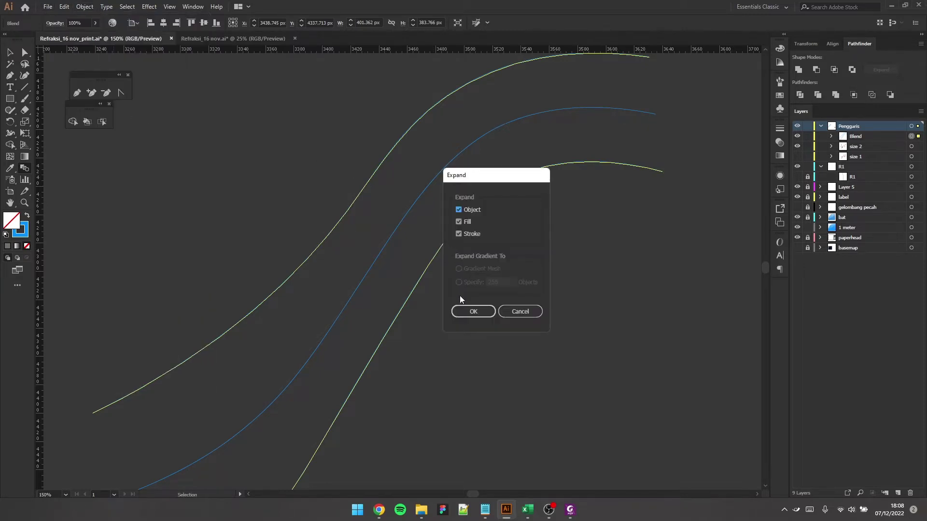
{"action": "left_click", "coordinate": [477, 313]}
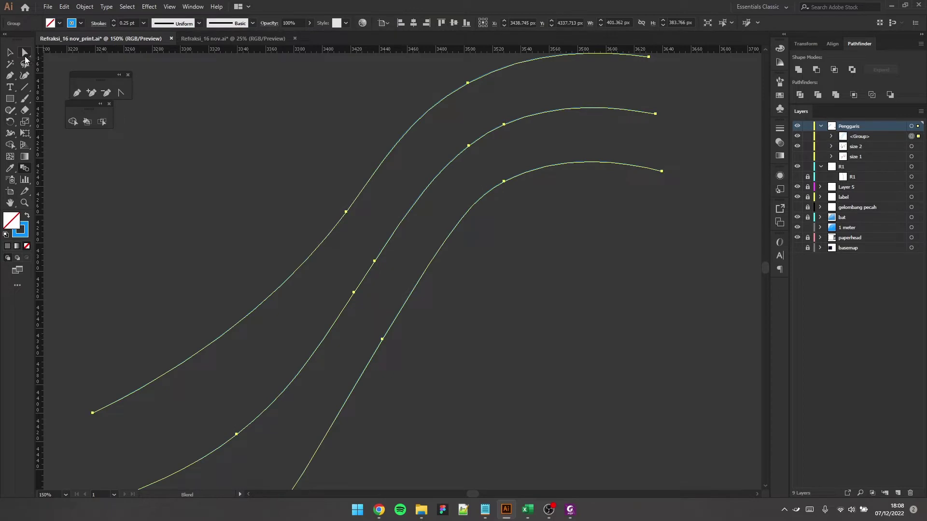
{"action": "left_click", "coordinate": [12, 53]}
{"action": "right_click", "coordinate": [399, 181]}
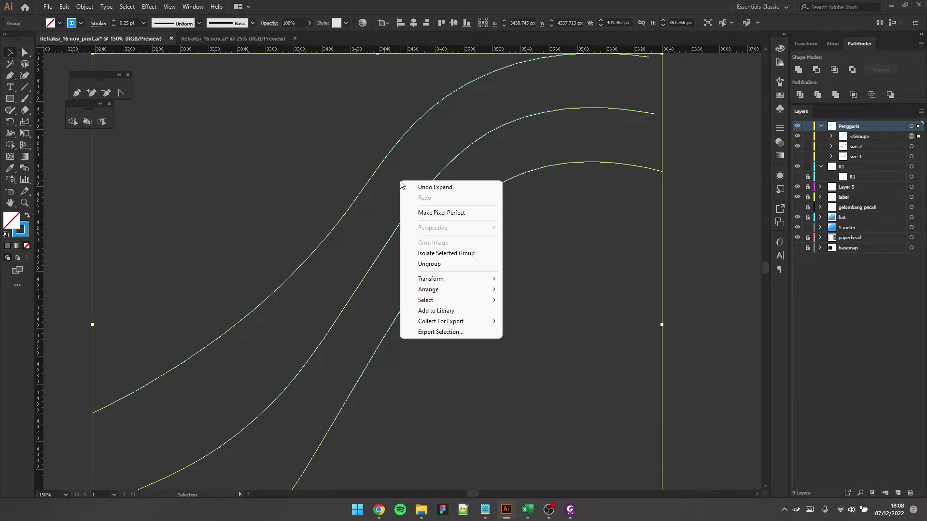
{"action": "left_click", "coordinate": [442, 261]}
{"action": "left_click", "coordinate": [541, 208]}
Step: Select the middle curve and change its stroke colour to green
{"action": "left_click", "coordinate": [513, 179]}
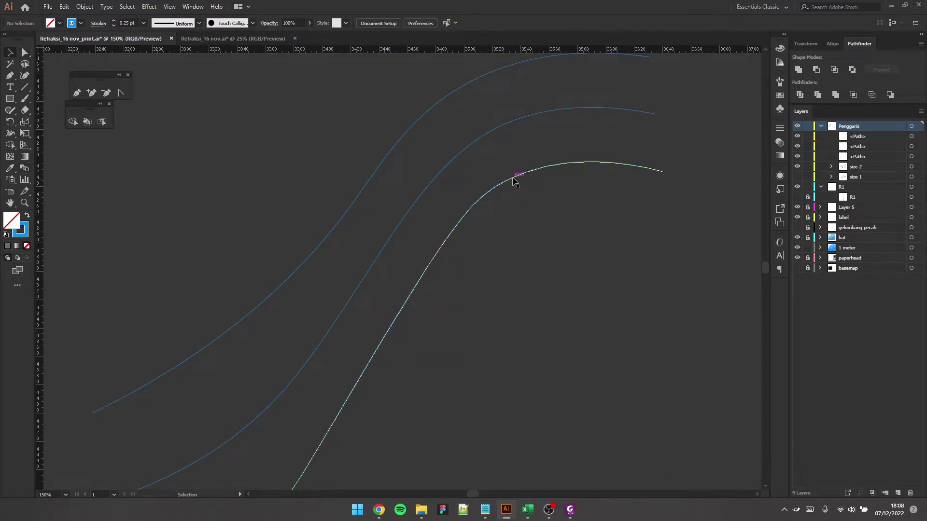
{"action": "left_click", "coordinate": [531, 124]}
{"action": "left_click", "coordinate": [502, 113]}
{"action": "double_click", "coordinate": [24, 230]}
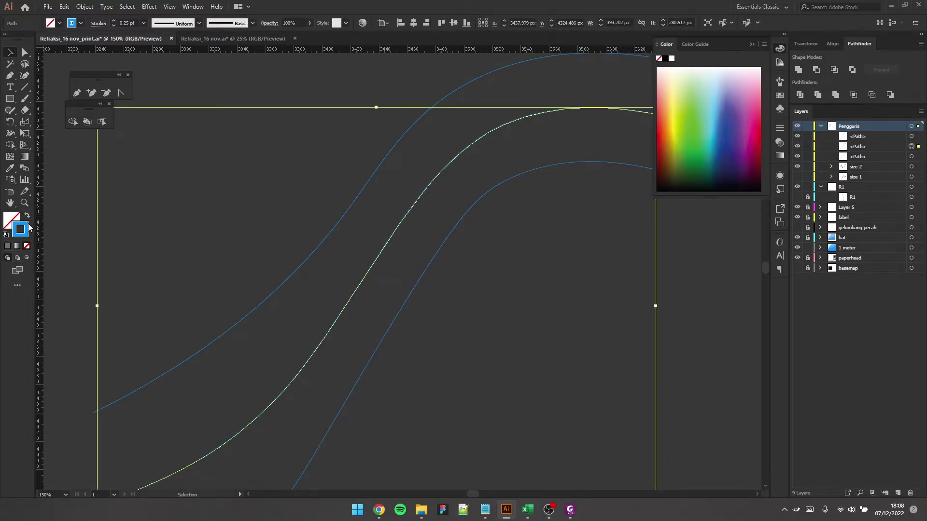
{"action": "left_click", "coordinate": [183, 293]}
{"action": "left_click_drag", "start_coordinate": [243, 295], "coordinate": [242, 325]}
{"action": "left_click", "coordinate": [344, 244]}
{"action": "left_click", "coordinate": [540, 222]}
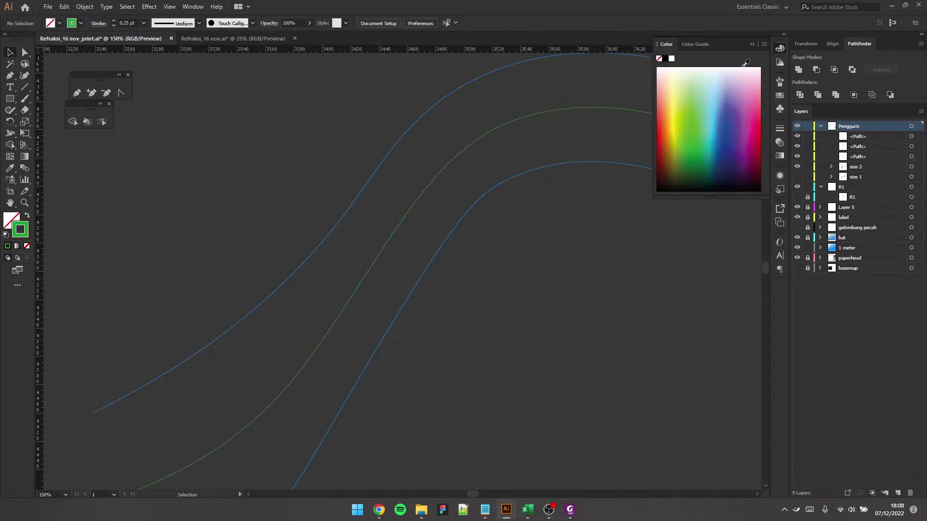
{"action": "left_click", "coordinate": [776, 50]}
Step: Delete all three example curves beside the map
{"action": "left_click_drag", "start_coordinate": [498, 222], "coordinate": [355, 124]}
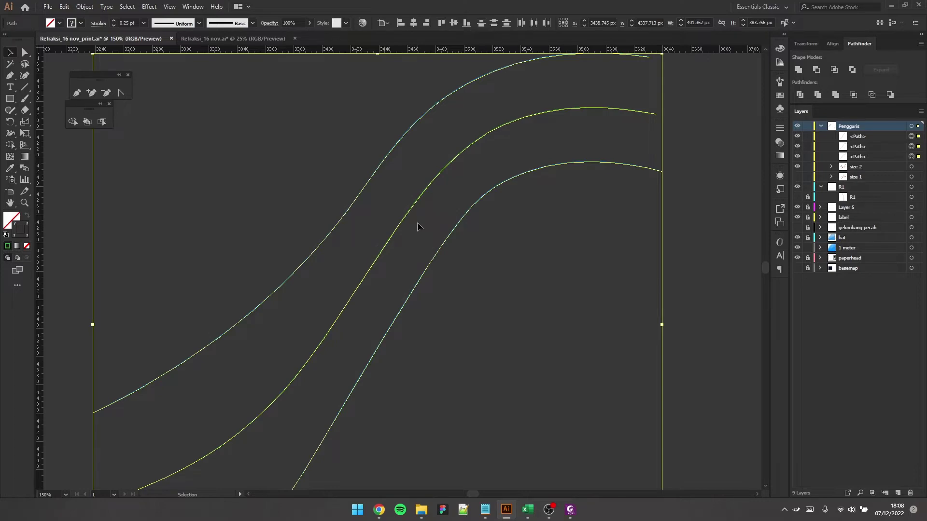
{"action": "key", "text": "Delete"}
{"action": "key", "text": "ctrl+minus"}
{"action": "key", "text": "ctrl+minus"}
{"action": "key", "text": "ctrl+minus"}
{"action": "key", "text": "ctrl+minus"}
{"action": "key", "text": "ctrl+minus"}
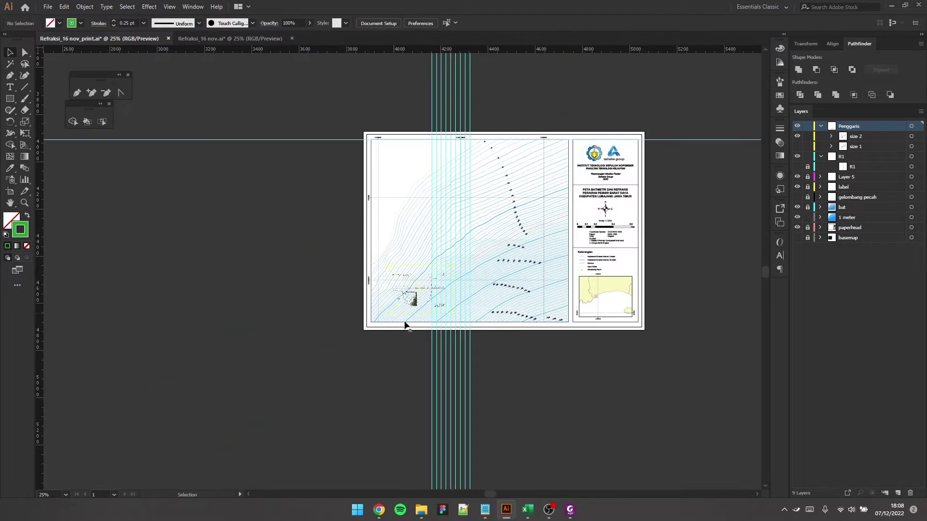
Step: Examine the overlaid refraction template's turning point, C1/C2 and C2/C1 scales, and orthogonal line at the red 32 m contour
{"action": "scroll", "coordinate": [404, 324], "scroll_direction": "up", "scroll_amount": 4}
{"action": "scroll", "coordinate": [454, 237], "scroll_direction": "up", "scroll_amount": 2}
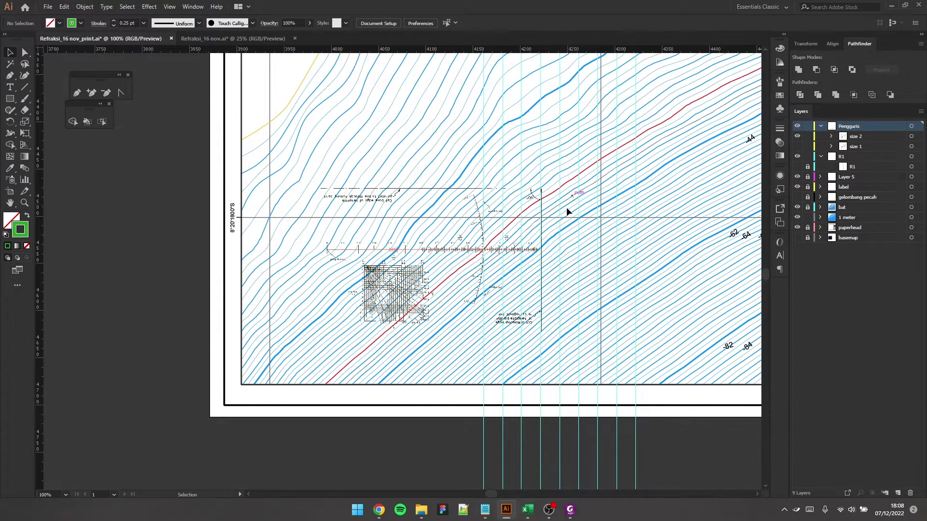
{"action": "scroll", "coordinate": [468, 255], "scroll_direction": "up", "scroll_amount": 4}
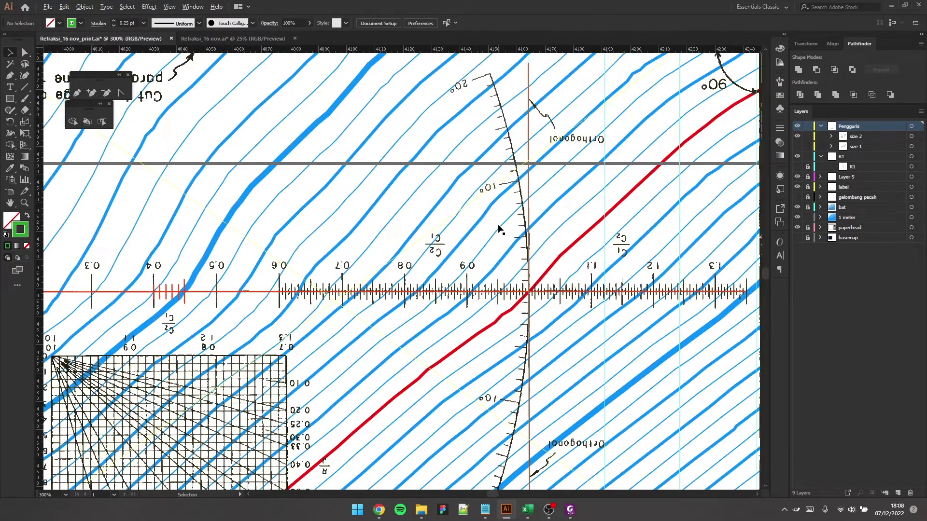
{"action": "scroll", "coordinate": [492, 235], "scroll_direction": "down", "scroll_amount": 1}
{"action": "scroll", "coordinate": [507, 279], "scroll_direction": "left", "scroll_amount": 2}
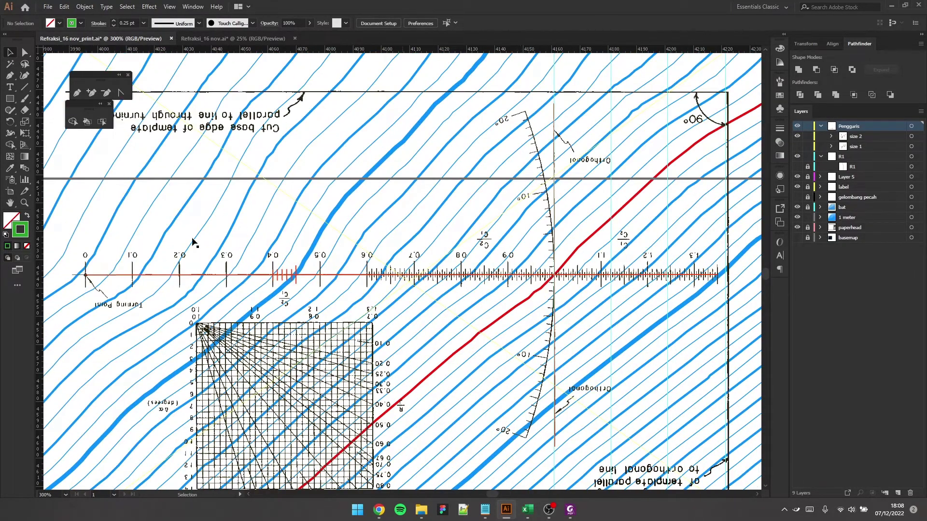
{"action": "left_click", "coordinate": [555, 106]}
{"action": "scroll", "coordinate": [568, 280], "scroll_direction": "up", "scroll_amount": 1}
{"action": "scroll", "coordinate": [568, 278], "scroll_direction": "right", "scroll_amount": 2}
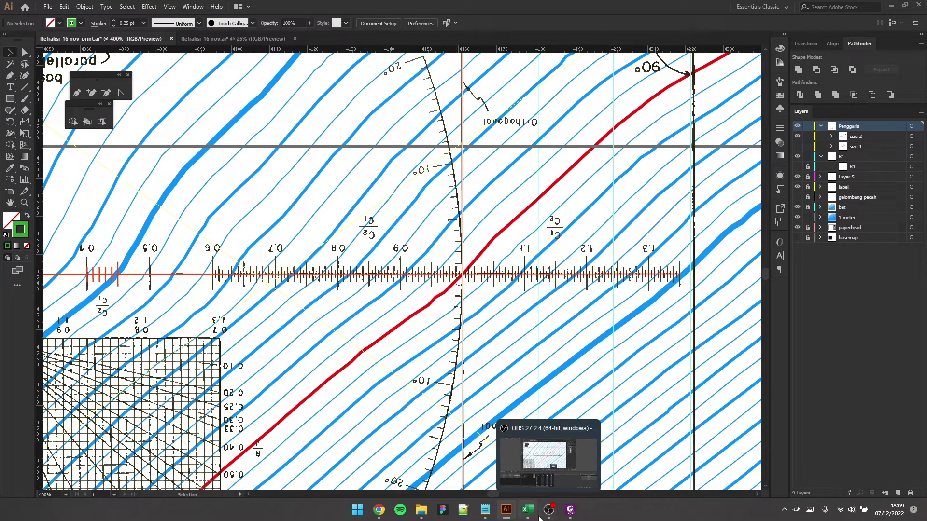
Step: Switch to the Desain Breakwater Excel workbook and check the 32 m depth row of the C2/C1 and C1/C2 table
{"action": "left_click", "coordinate": [536, 458]}
{"action": "left_click", "coordinate": [319, 209]}
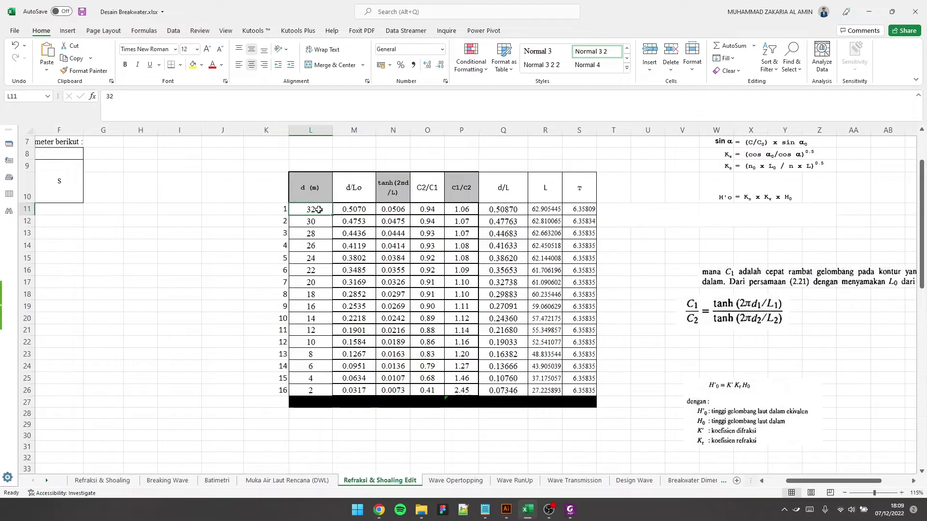
{"action": "key", "text": "alt+Tab"}
Step: Select the overlaid size 2 refraction template on the Illustrator map
{"action": "left_click", "coordinate": [470, 204]}
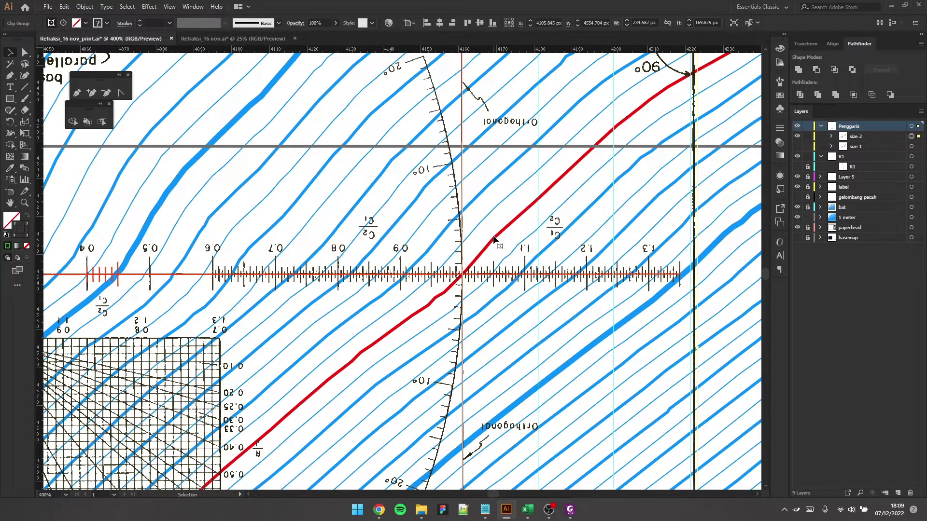
{"action": "scroll", "coordinate": [512, 279], "scroll_direction": "down", "scroll_amount": 1}
{"action": "scroll", "coordinate": [526, 283], "scroll_direction": "left", "scroll_amount": 2}
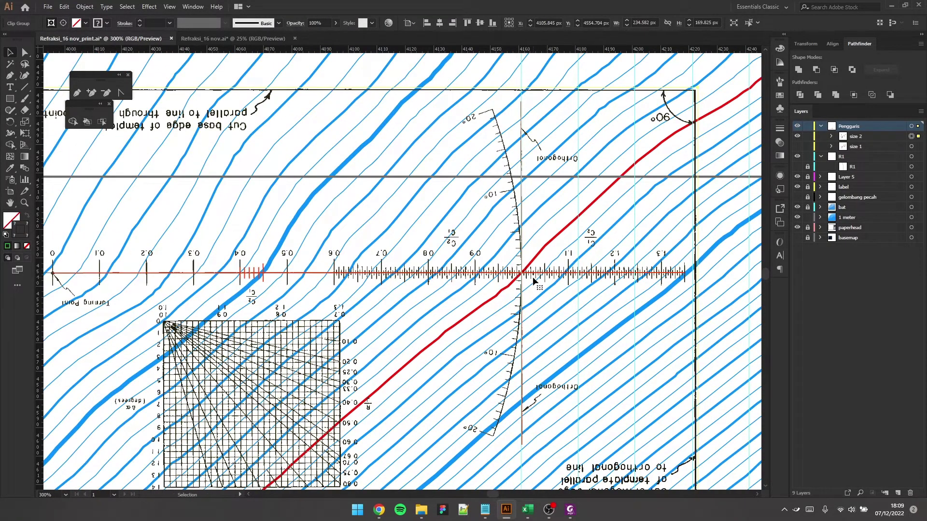
Step: Switch to the Desain Breakwater Excel workbook and highlight the C2/C1 values in O11:O26 in yellow
{"action": "scroll", "coordinate": [531, 267], "scroll_direction": "up", "scroll_amount": 2}
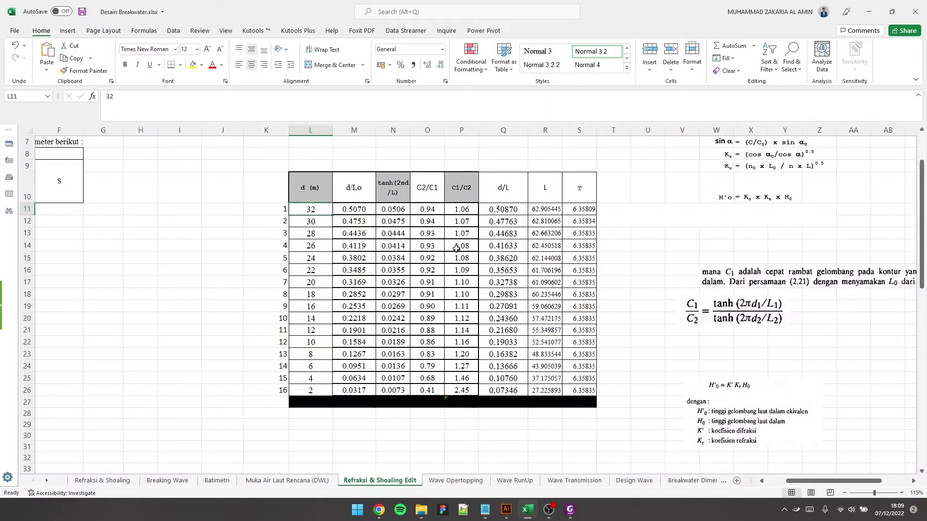
{"action": "key", "text": "alt+Tab"}
{"action": "left_click", "coordinate": [425, 205]}
{"action": "left_click_drag", "start_coordinate": [444, 215], "coordinate": [444, 391]}
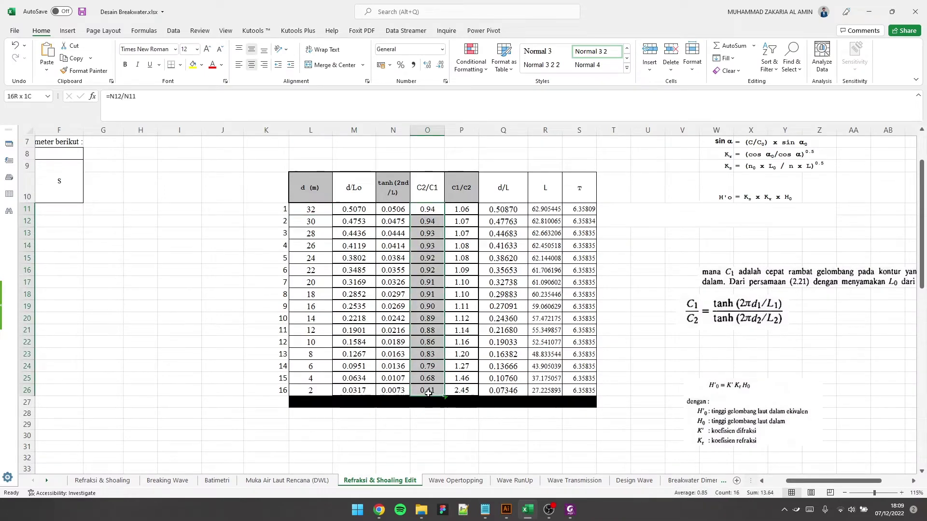
{"action": "left_click", "coordinate": [193, 65]}
{"action": "left_click", "coordinate": [222, 208]}
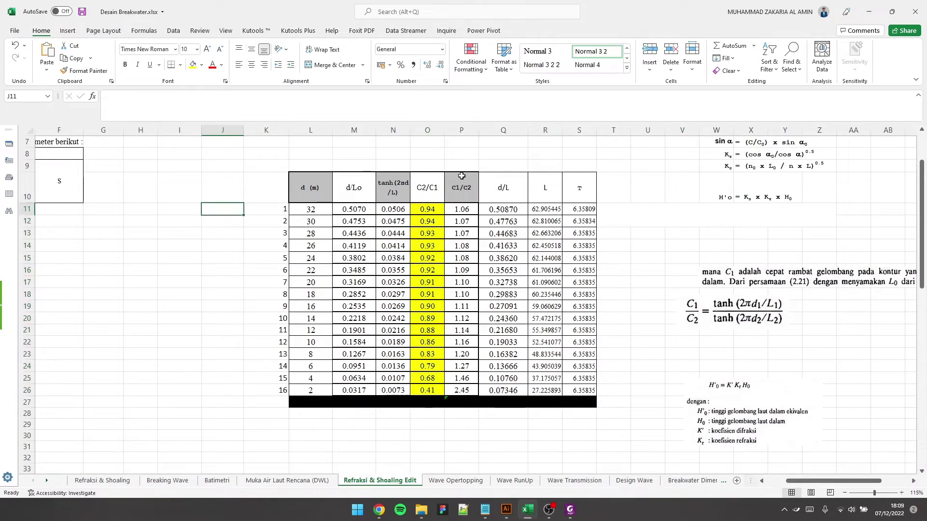
Step: Check the C2/C1 ratio for the 32 m depth, return to Illustrator and examine the template's ratio scale around the red contour
{"action": "left_click", "coordinate": [416, 212]}
{"action": "key", "text": "alt+Tab"}
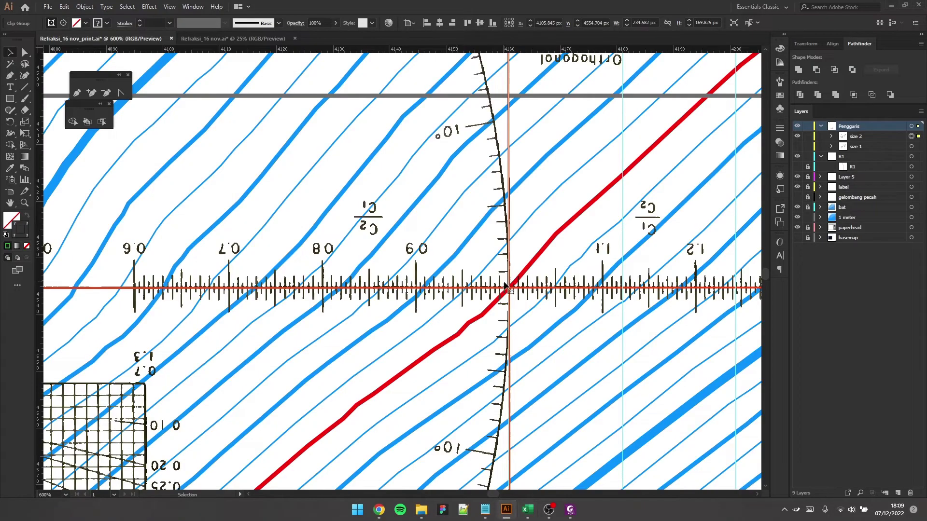
{"action": "scroll", "coordinate": [485, 289], "scroll_direction": "left", "scroll_amount": 1}
{"action": "scroll", "coordinate": [485, 290], "scroll_direction": "left", "scroll_amount": 1}
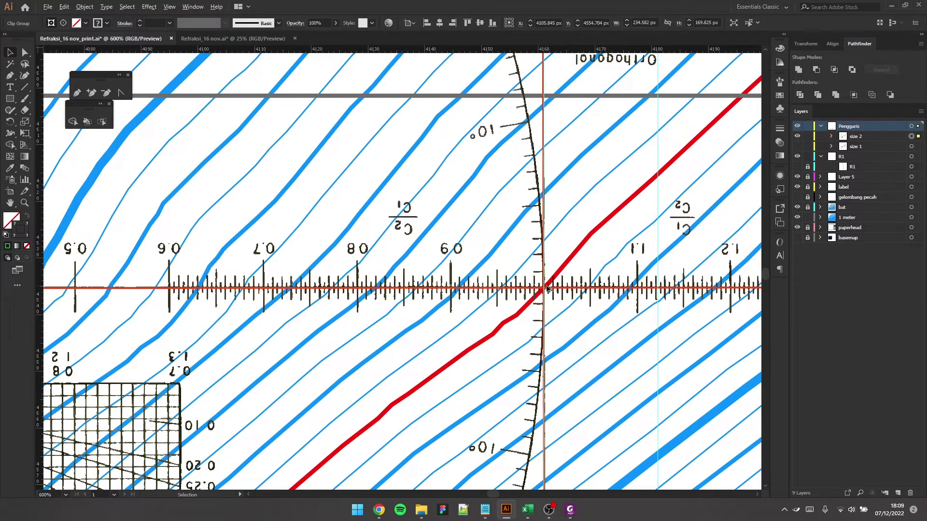
{"action": "scroll", "coordinate": [543, 294], "scroll_direction": "down", "scroll_amount": 1}
{"action": "scroll", "coordinate": [543, 293], "scroll_direction": "up", "scroll_amount": 1}
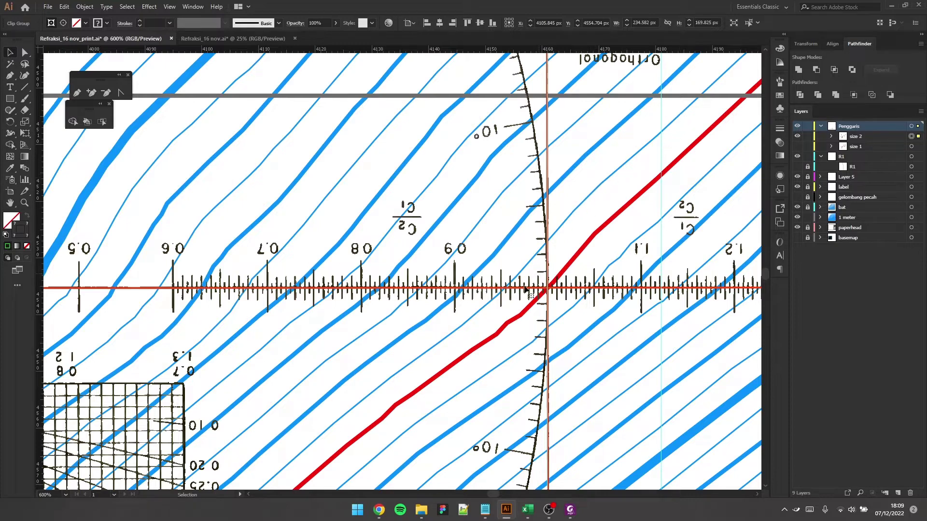
{"action": "scroll", "coordinate": [553, 265], "scroll_direction": "down", "scroll_amount": 2}
{"action": "scroll", "coordinate": [471, 249], "scroll_direction": "down", "scroll_amount": 1}
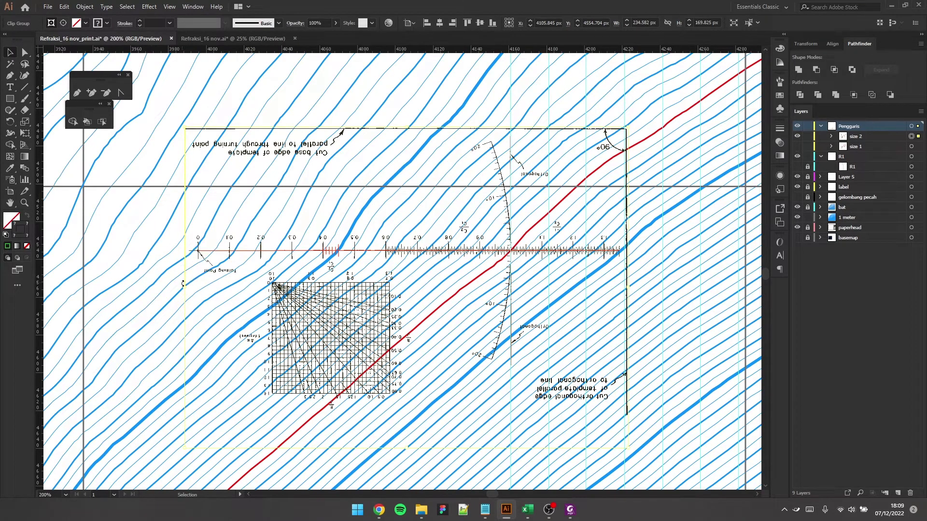
Step: Scale the size 2 template down to about 160 x 116 px and realign its orthogonal crossing with the red 32 m contour
{"action": "left_click_drag", "start_coordinate": [184, 290], "coordinate": [459, 268]}
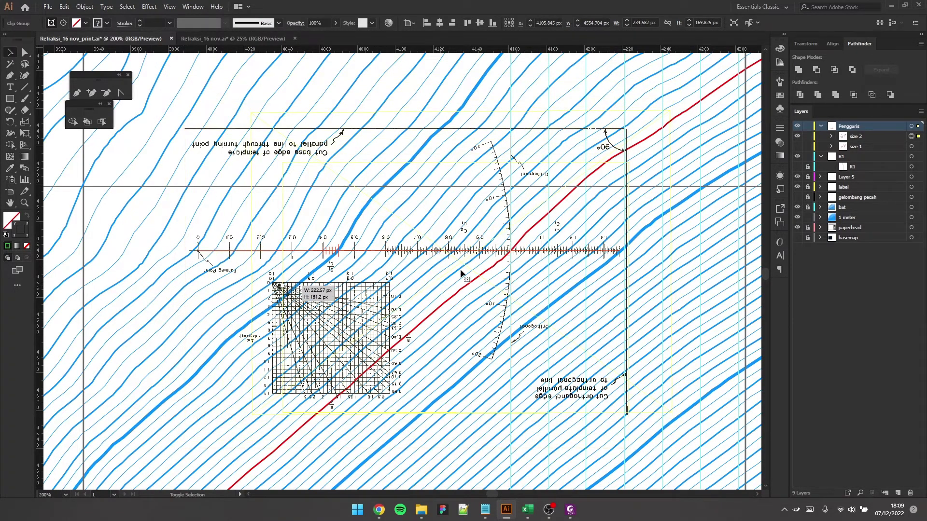
{"action": "scroll", "coordinate": [515, 261], "scroll_direction": "up", "scroll_amount": 1}
{"action": "scroll", "coordinate": [509, 270], "scroll_direction": "up", "scroll_amount": 2}
{"action": "left_click_drag", "start_coordinate": [613, 267], "coordinate": [510, 238]}
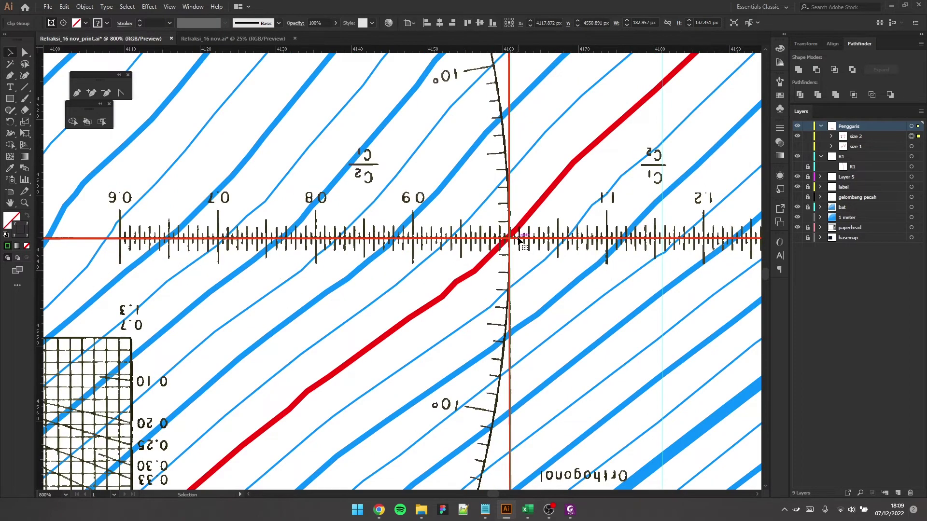
{"action": "scroll", "coordinate": [521, 237], "scroll_direction": "down", "scroll_amount": 3}
{"action": "left_click_drag", "start_coordinate": [136, 280], "coordinate": [201, 282]}
{"action": "scroll", "coordinate": [531, 241], "scroll_direction": "up", "scroll_amount": 5}
{"action": "left_click_drag", "start_coordinate": [560, 258], "coordinate": [474, 224]}
{"action": "scroll", "coordinate": [474, 224], "scroll_direction": "down", "scroll_amount": 4}
{"action": "scroll", "coordinate": [127, 187], "scroll_direction": "left", "scroll_amount": 3}
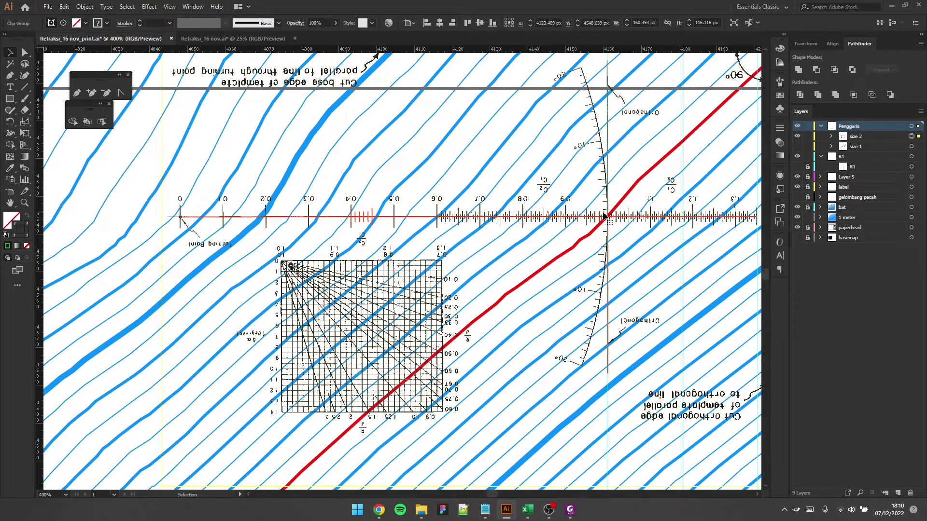
Step: Rotate the template slightly about its turning point so the 0.94 scale mark meets the middle contour, and recheck the ratio in Excel
{"action": "scroll", "coordinate": [579, 220], "scroll_direction": "up", "scroll_amount": 1}
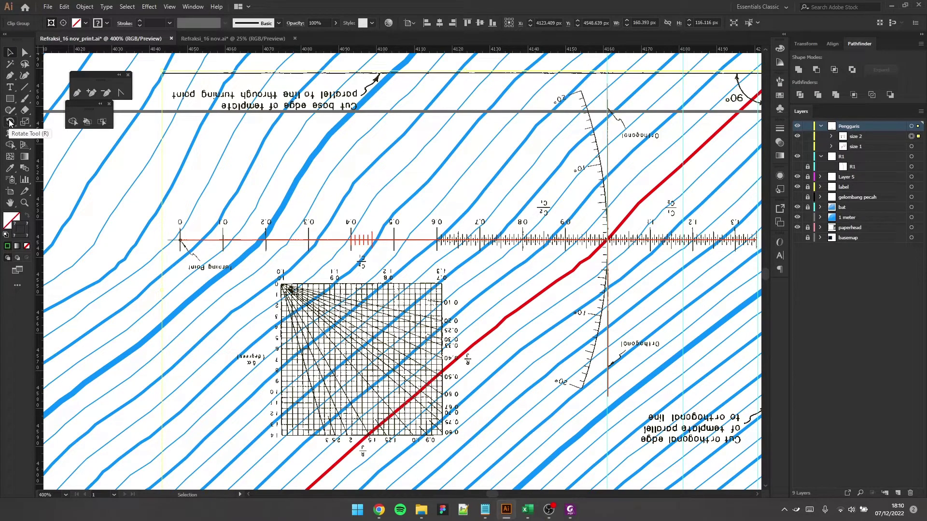
{"action": "left_click", "coordinate": [10, 123]}
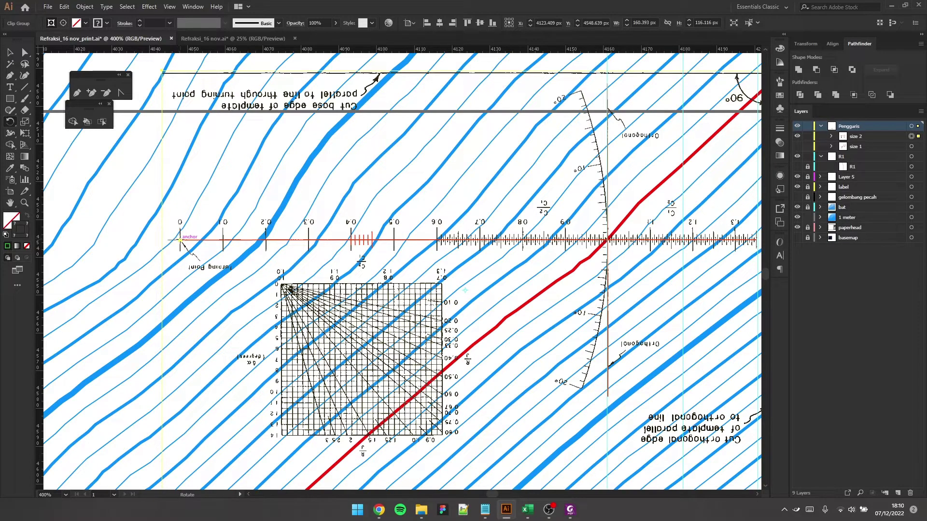
{"action": "left_click", "coordinate": [188, 237]}
{"action": "scroll", "coordinate": [425, 232], "scroll_direction": "right", "scroll_amount": 2}
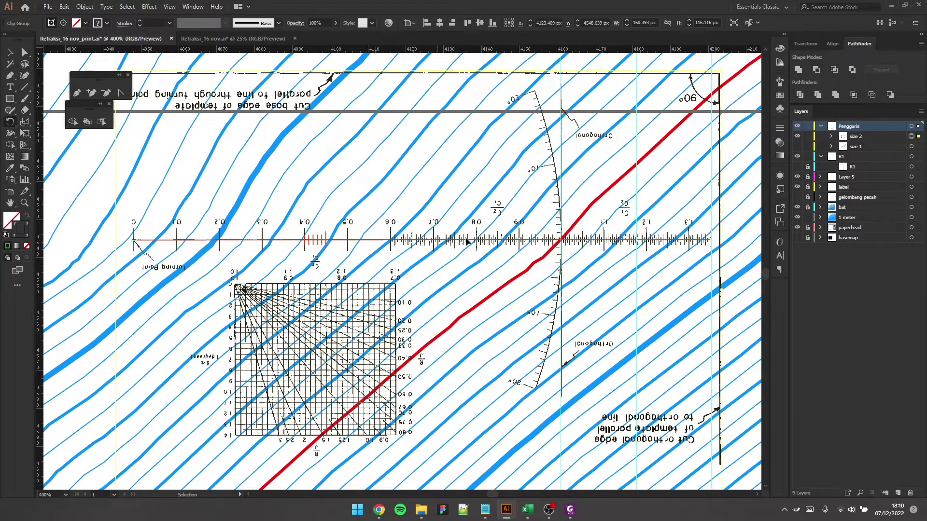
{"action": "scroll", "coordinate": [573, 249], "scroll_direction": "up", "scroll_amount": 2}
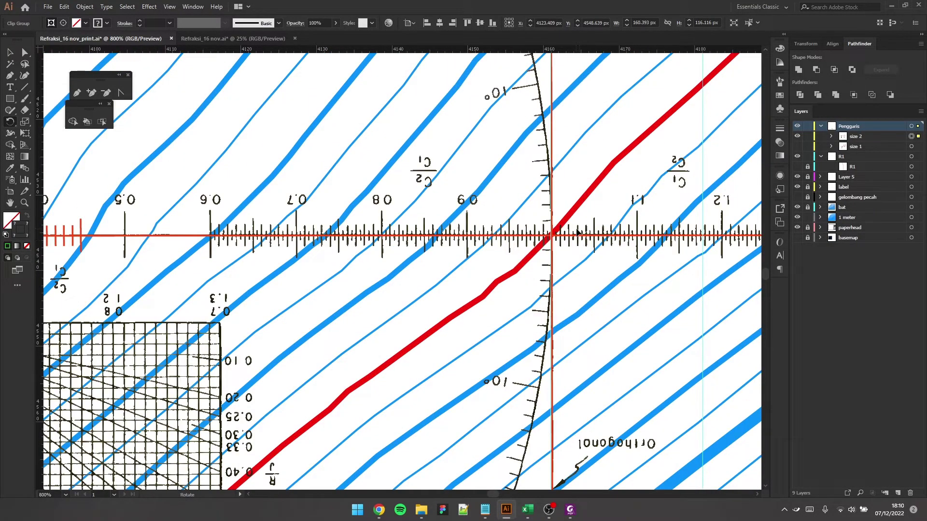
{"action": "scroll", "coordinate": [585, 225], "scroll_direction": "up", "scroll_amount": 1}
{"action": "left_click_drag", "start_coordinate": [586, 264], "coordinate": [586, 250]}
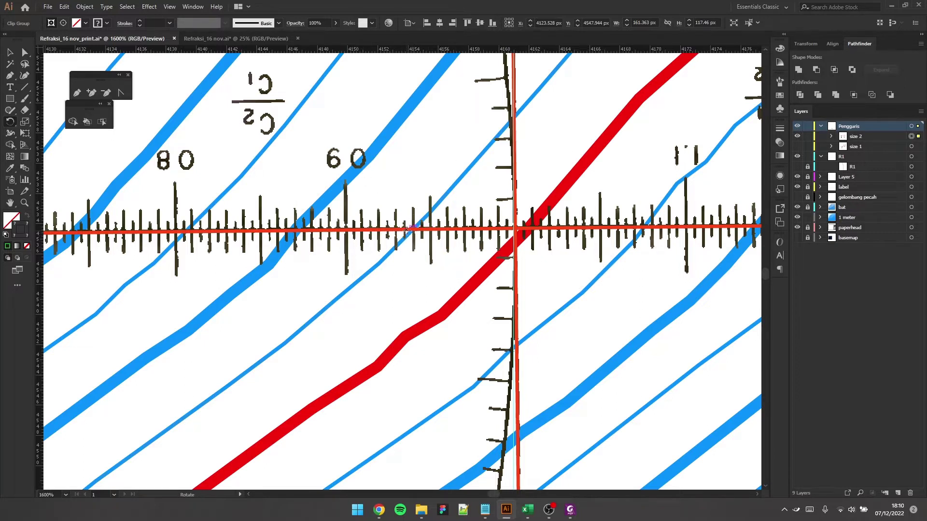
{"action": "key", "text": "alt+Tab"}
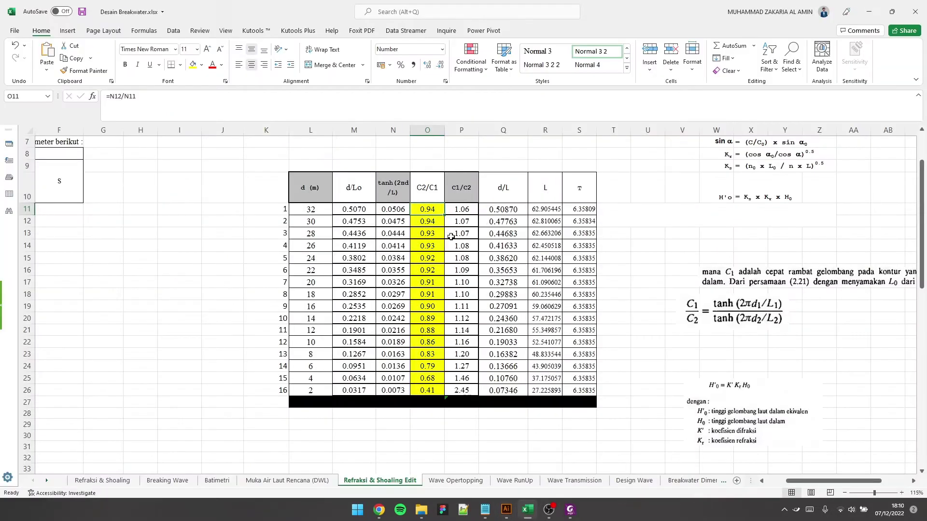
{"action": "key", "text": "alt+Tab"}
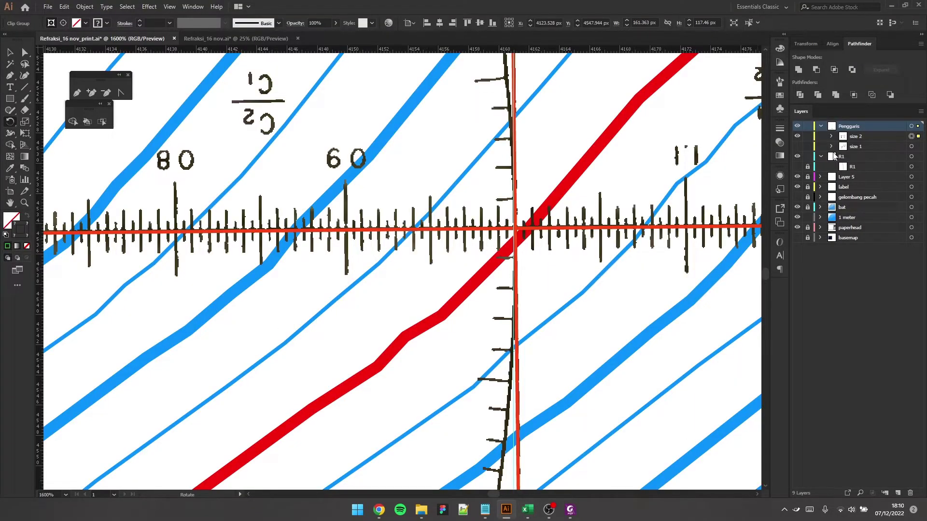
Step: Copy the size 2 template's orthogonal line in place into the R1 layer and name the copy 32
{"action": "left_click", "coordinate": [831, 137]}
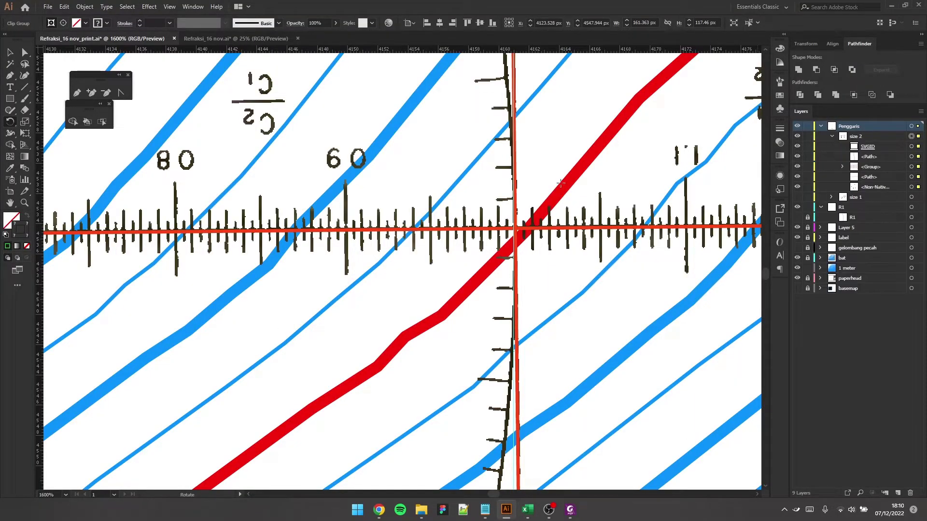
{"action": "scroll", "coordinate": [503, 155], "scroll_direction": "down", "scroll_amount": 3}
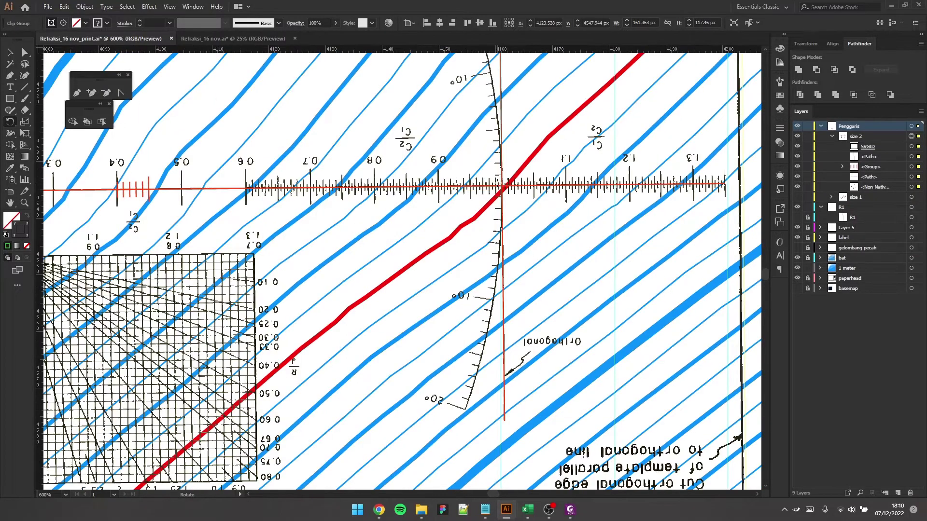
{"action": "scroll", "coordinate": [498, 184], "scroll_direction": "up", "scroll_amount": 3}
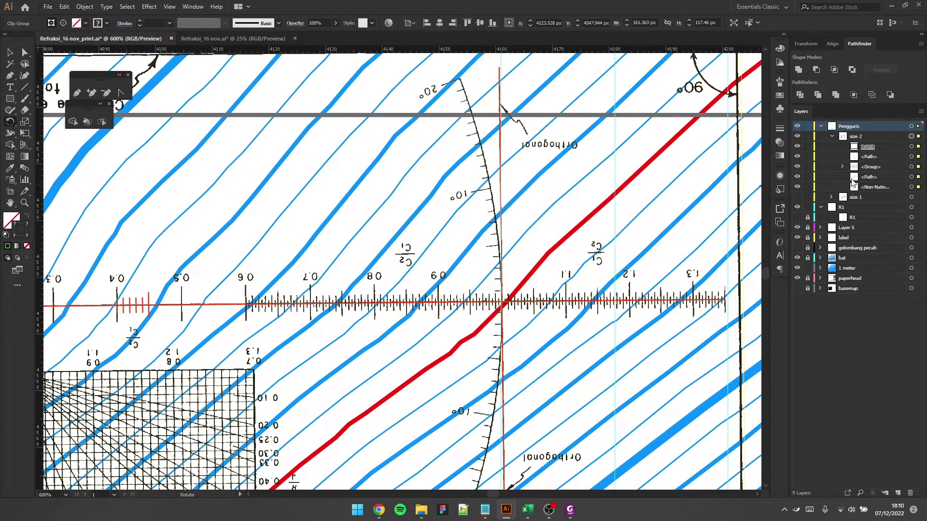
{"action": "left_click", "coordinate": [910, 156]}
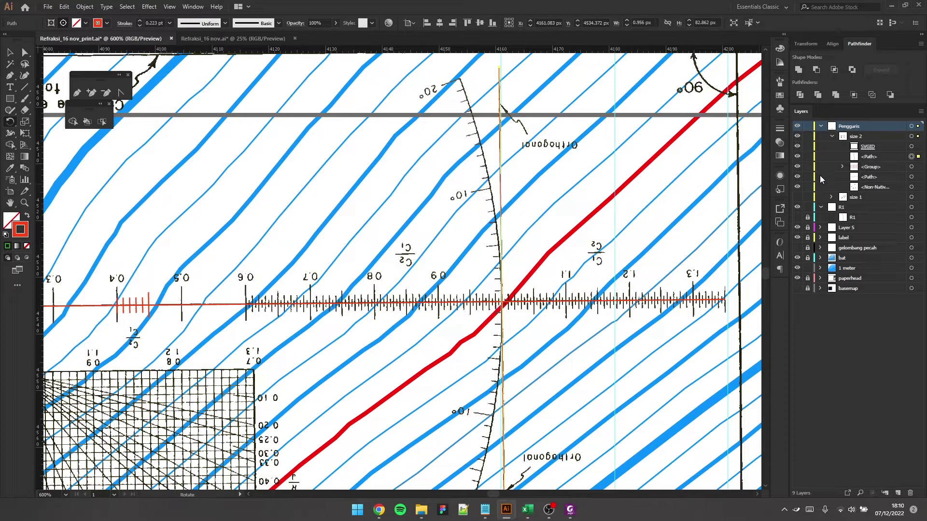
{"action": "left_click", "coordinate": [859, 209]}
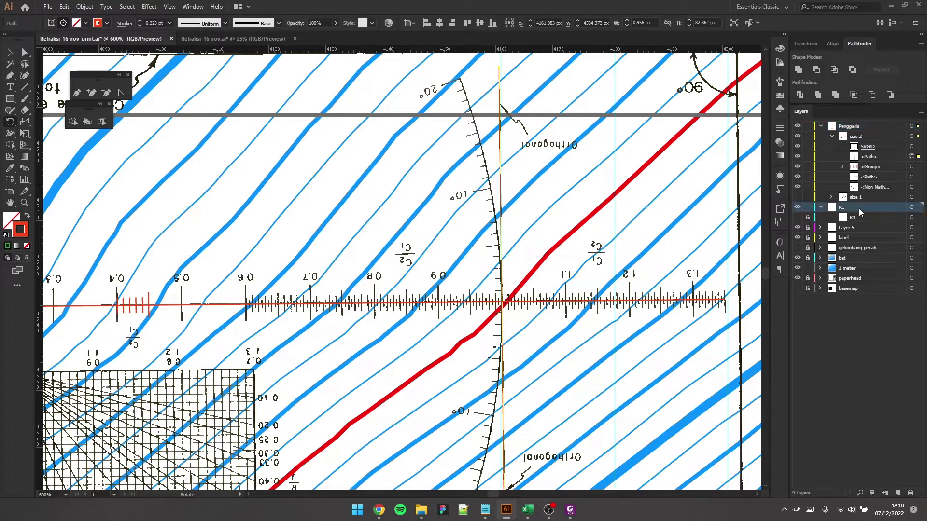
{"action": "key", "text": "ctrl+shift+v"}
{"action": "double_click", "coordinate": [859, 217]}
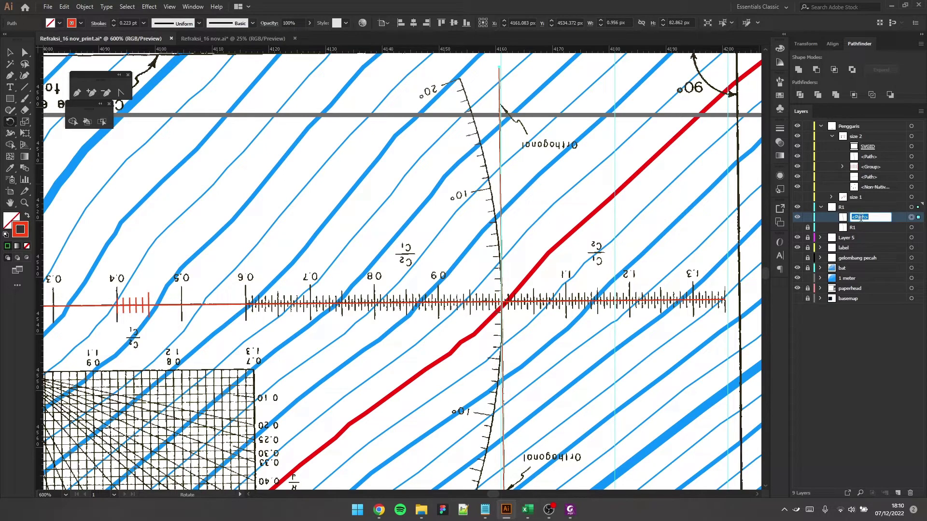
{"action": "type", "text": "32"}
{"action": "key", "text": "Return"}
{"action": "key", "text": "ctrl+minus"}
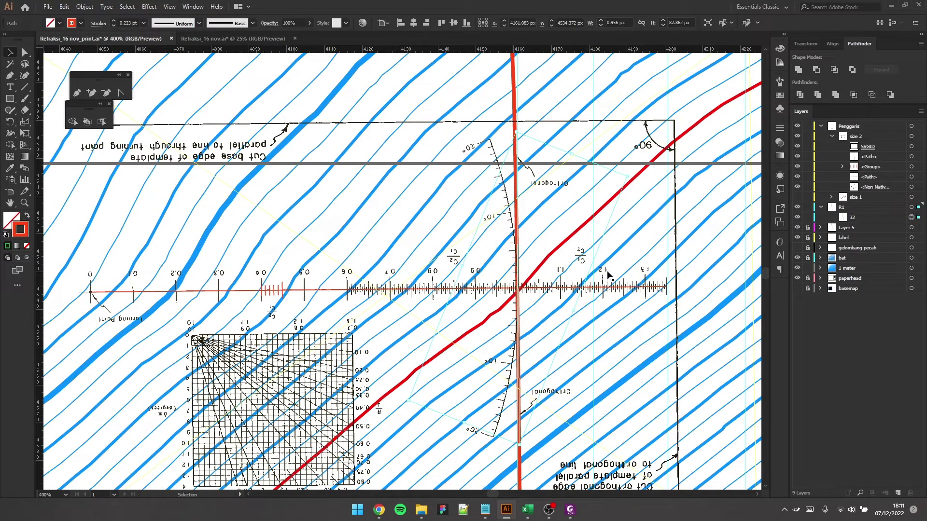
Step: Switch to the Excel table, check the C2/C1 ratio for the 30 m depth, and return to the Illustrator map
{"action": "key", "text": "alt+Tab"}
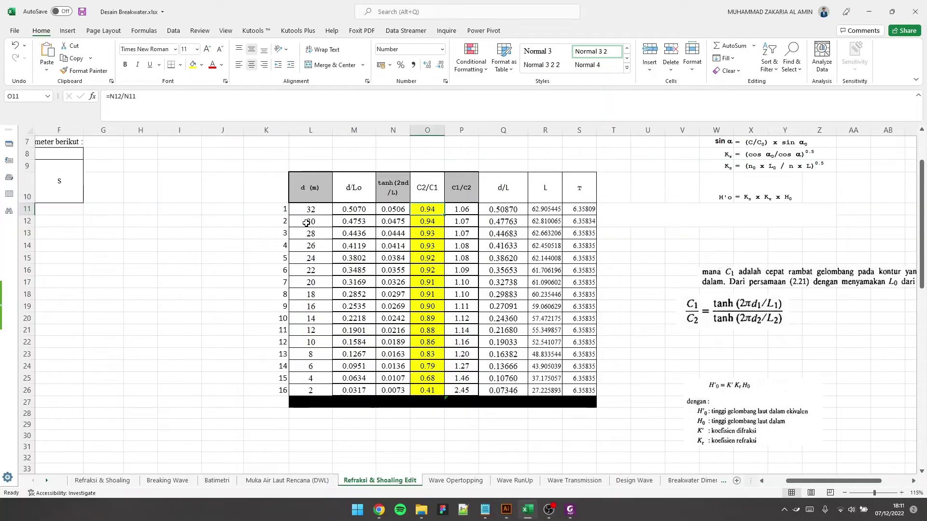
{"action": "left_click", "coordinate": [305, 223]}
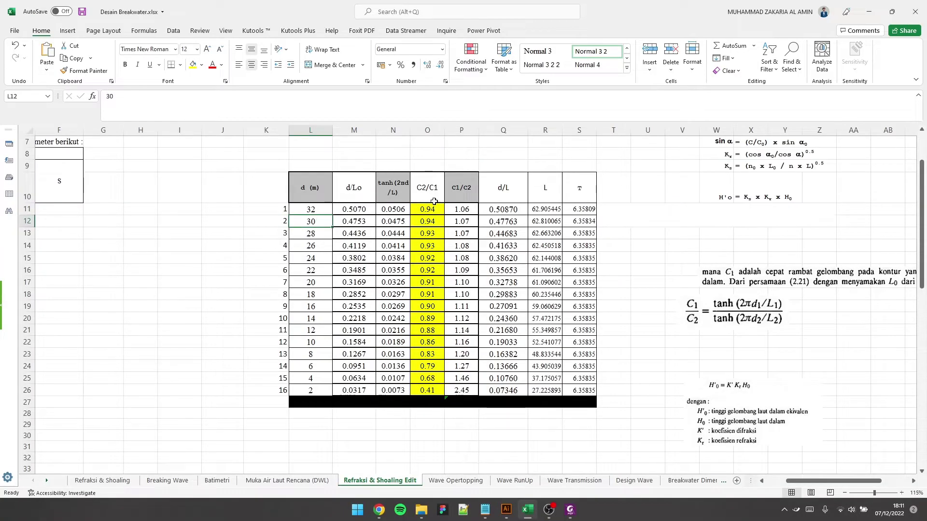
{"action": "left_click", "coordinate": [306, 237]}
{"action": "left_click", "coordinate": [432, 223]}
{"action": "key", "text": "alt+Tab"}
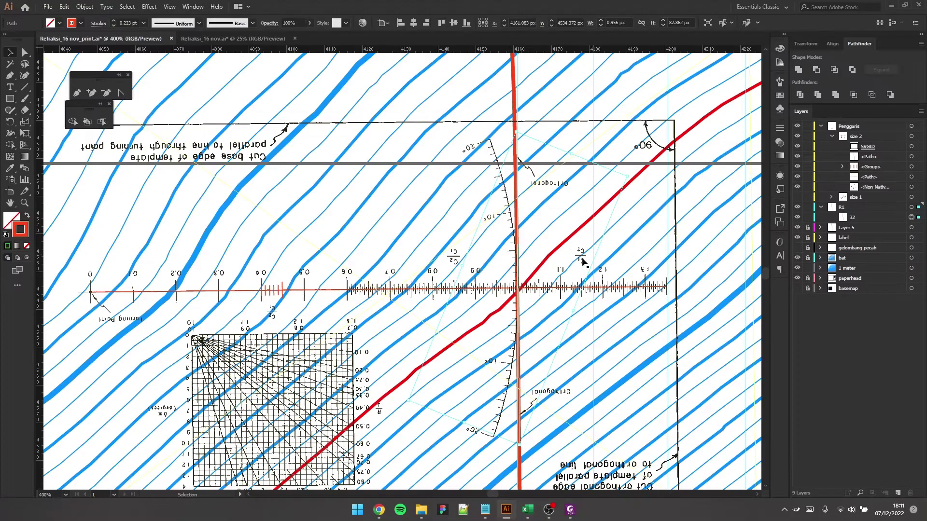
Step: Move the size 2 template along the orthogonal line from the red 32 m contour to the next thick contour
{"action": "scroll", "coordinate": [514, 279], "scroll_direction": "up", "scroll_amount": 1}
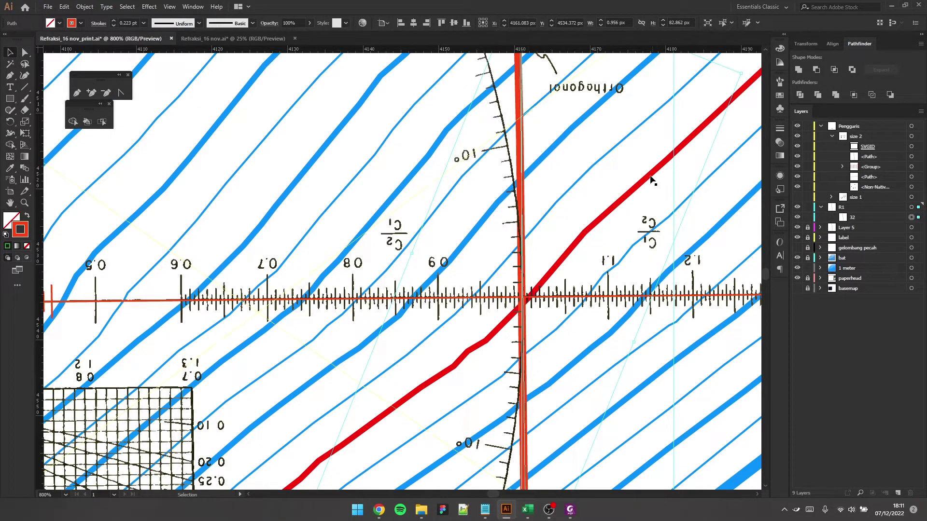
{"action": "left_click_drag", "start_coordinate": [534, 305], "coordinate": [530, 61]}
{"action": "scroll", "coordinate": [528, 166], "scroll_direction": "up", "scroll_amount": 3}
{"action": "left_click_drag", "start_coordinate": [520, 196], "coordinate": [519, 198]}
Step: Select the 32 line in the R1 layer and hide Layer 5
{"action": "left_click", "coordinate": [910, 218]}
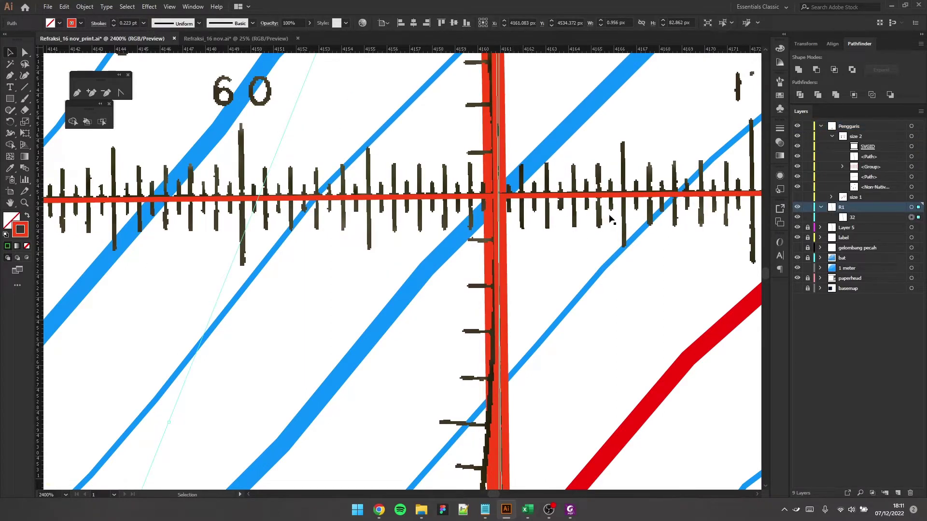
{"action": "left_click", "coordinate": [798, 227]}
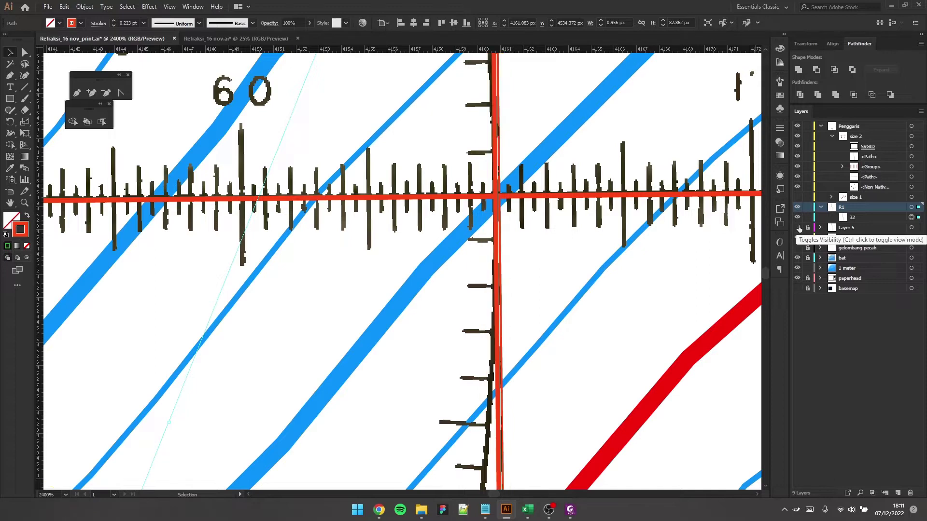
{"action": "left_click", "coordinate": [797, 227]}
{"action": "left_click", "coordinate": [798, 228]}
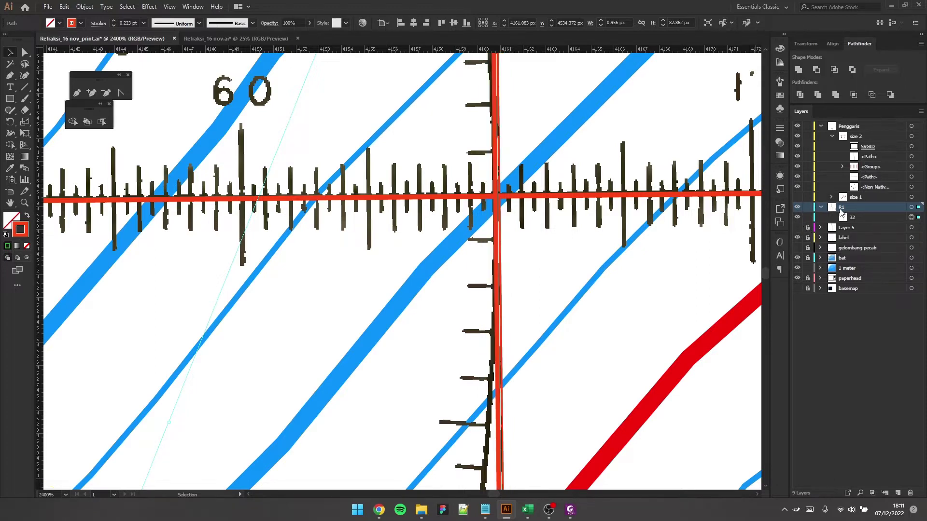
Step: Realign the size 2 template so its orthogonal line sits on the 32 line at the reached thick contour
{"action": "scroll", "coordinate": [530, 222], "scroll_direction": "down", "scroll_amount": 4}
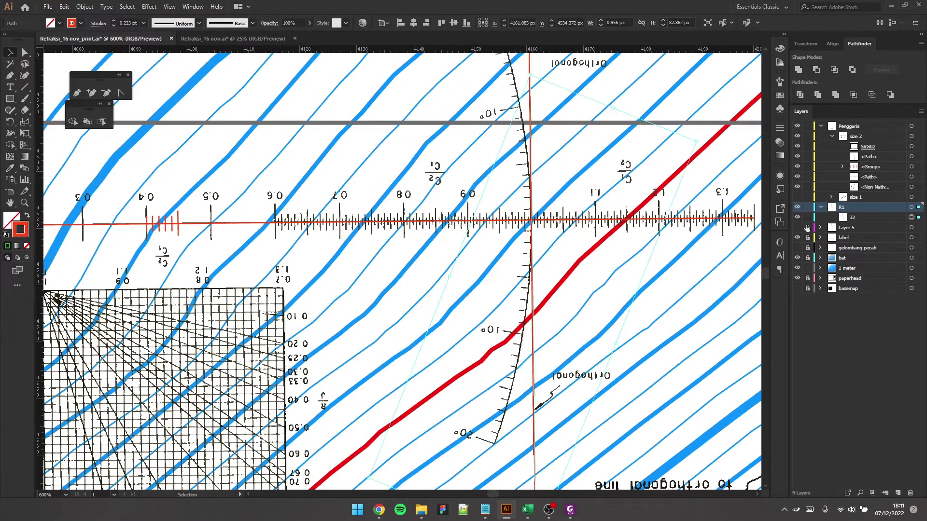
{"action": "left_click", "coordinate": [627, 225]}
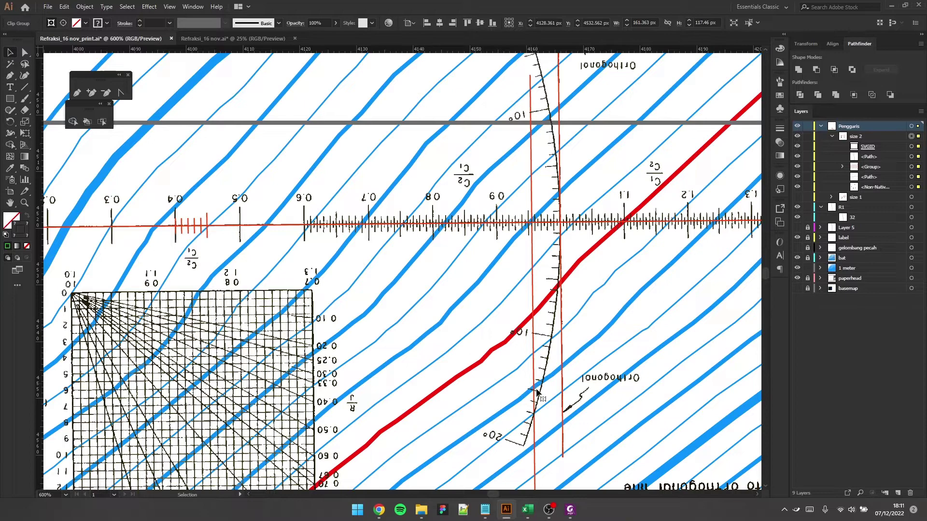
{"action": "scroll", "coordinate": [533, 205], "scroll_direction": "up", "scroll_amount": 3}
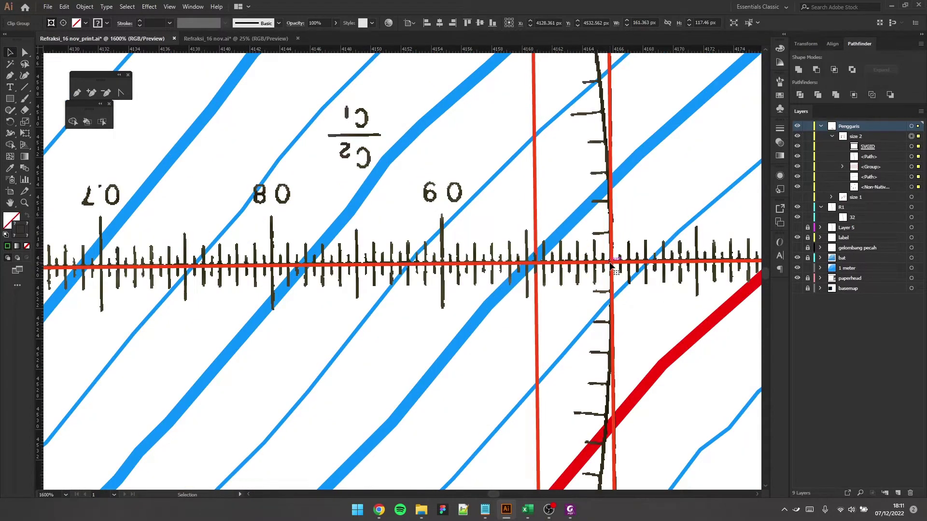
{"action": "scroll", "coordinate": [546, 271], "scroll_direction": "up", "scroll_amount": 1}
{"action": "scroll", "coordinate": [549, 271], "scroll_direction": "up", "scroll_amount": 1}
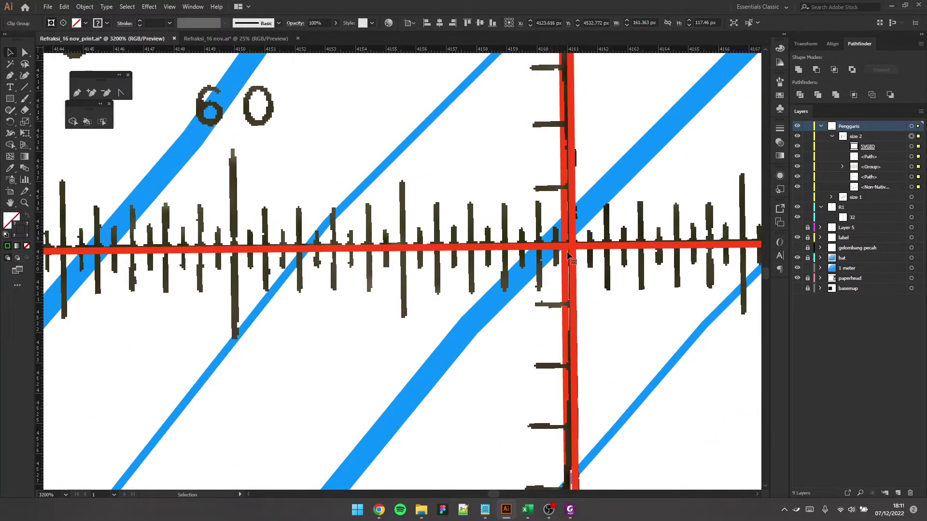
{"action": "scroll", "coordinate": [555, 251], "scroll_direction": "down", "scroll_amount": 5}
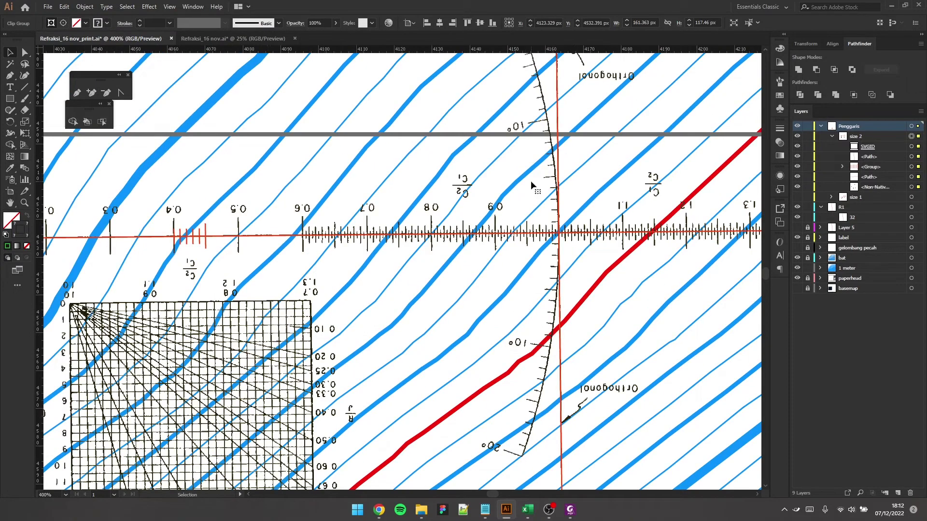
Step: Rotate the size 2 template slightly about its turning point at the 0 mark to apply the 30 m ratio
{"action": "scroll", "coordinate": [531, 181], "scroll_direction": "down", "scroll_amount": 1}
{"action": "left_click", "coordinate": [10, 122]}
{"action": "left_click", "coordinate": [145, 218]}
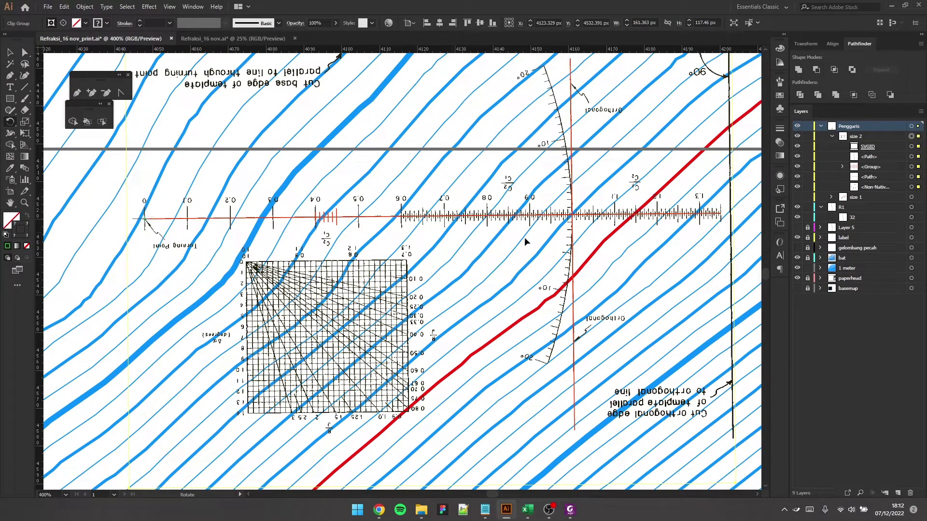
{"action": "scroll", "coordinate": [607, 235], "scroll_direction": "up", "scroll_amount": 2}
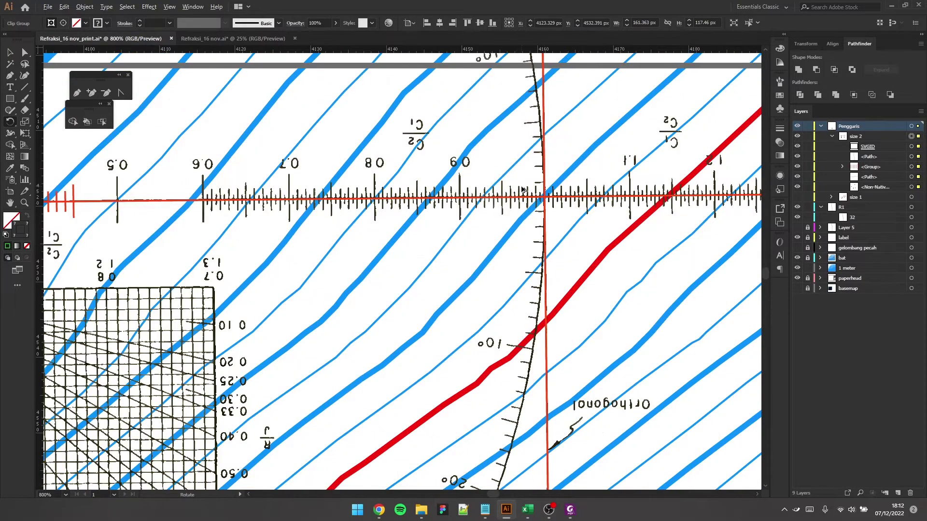
{"action": "scroll", "coordinate": [525, 199], "scroll_direction": "up", "scroll_amount": 1}
{"action": "scroll", "coordinate": [569, 215], "scroll_direction": "up", "scroll_amount": 1}
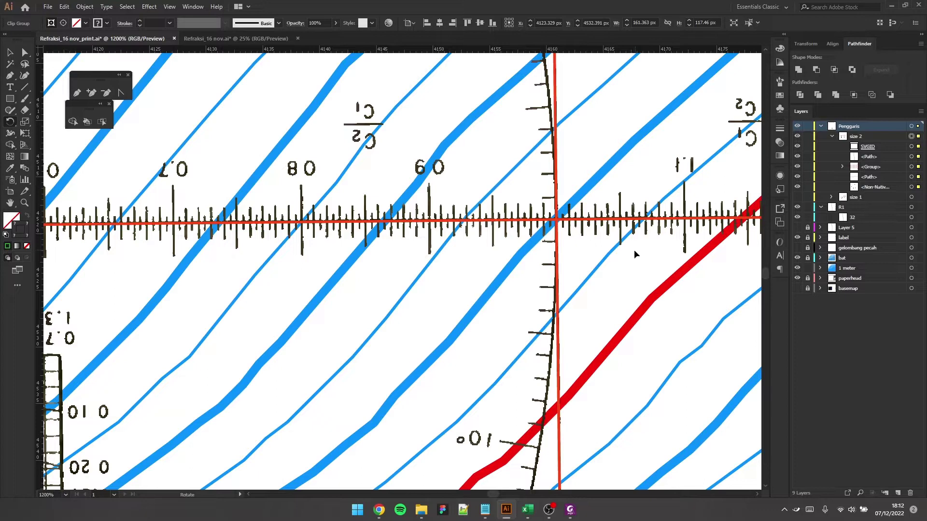
{"action": "left_click_drag", "start_coordinate": [661, 241], "coordinate": [624, 234]}
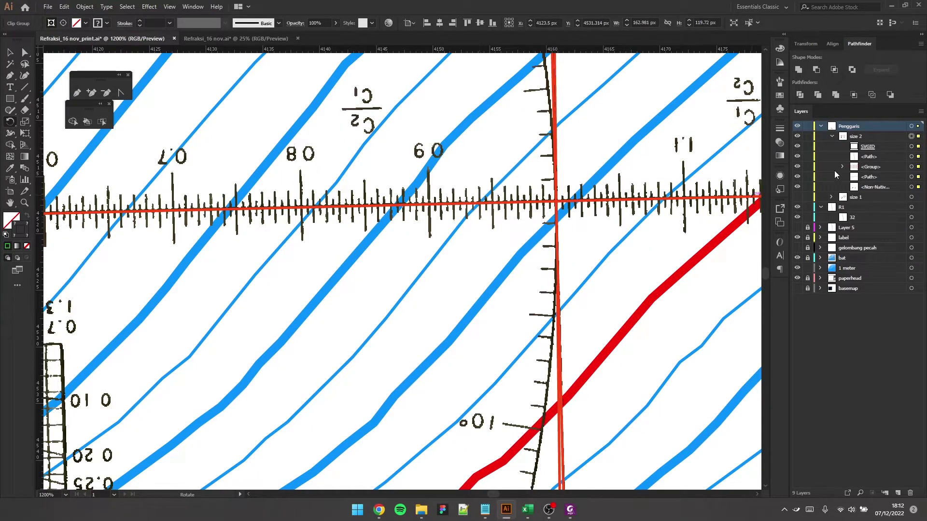
Step: Copy the template's rotated orthogonal line in place into the R1 layer and name the copy 30
{"action": "left_click", "coordinate": [911, 156]}
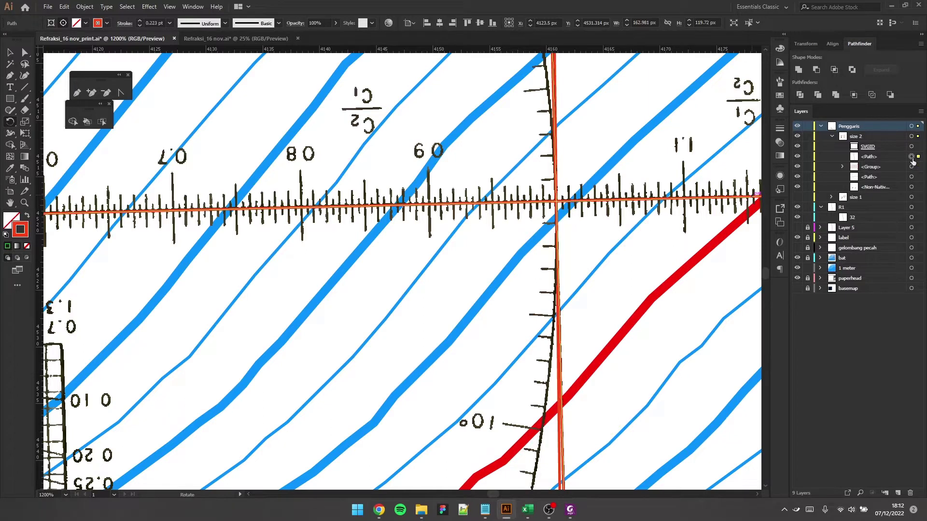
{"action": "left_click", "coordinate": [869, 208]}
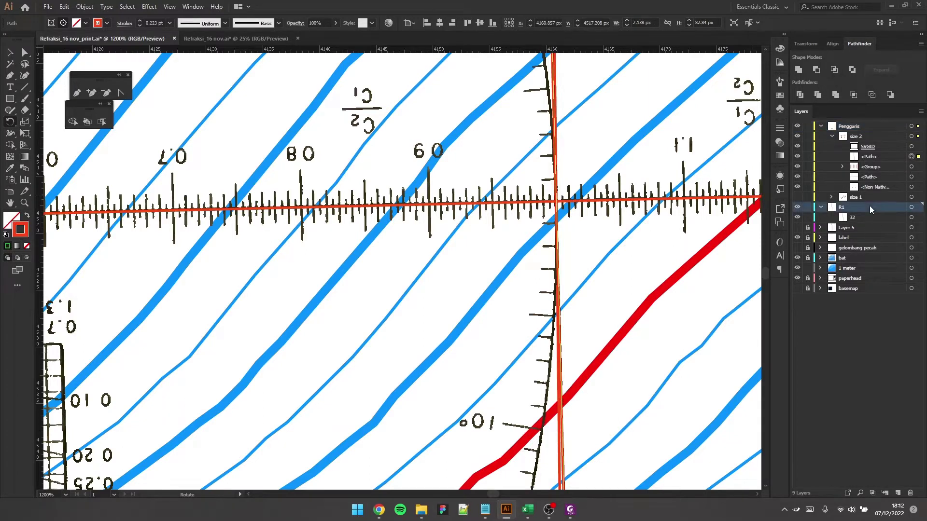
{"action": "key", "text": "ctrl+f"}
{"action": "double_click", "coordinate": [861, 216]}
{"action": "type", "text": "3"}
{"action": "left_click", "coordinate": [9, 52]}
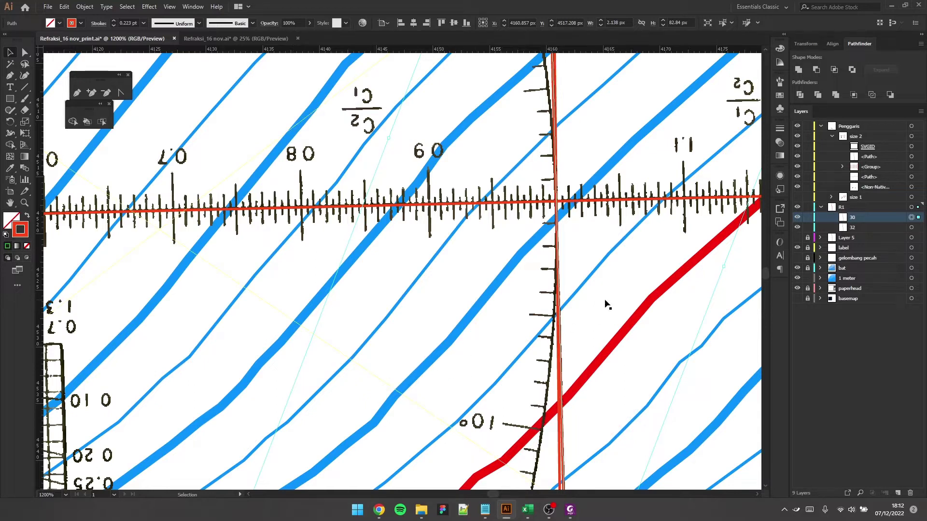
Step: Hide the 32 line in the R1 layer
{"action": "scroll", "coordinate": [572, 276], "scroll_direction": "down", "scroll_amount": 1}
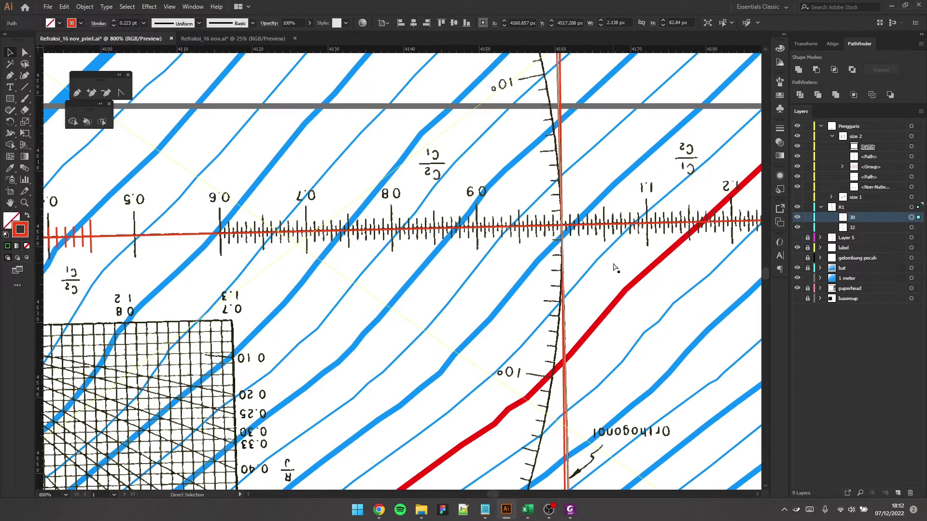
{"action": "scroll", "coordinate": [615, 265], "scroll_direction": "left", "scroll_amount": 1}
{"action": "scroll", "coordinate": [626, 246], "scroll_direction": "up", "scroll_amount": 1}
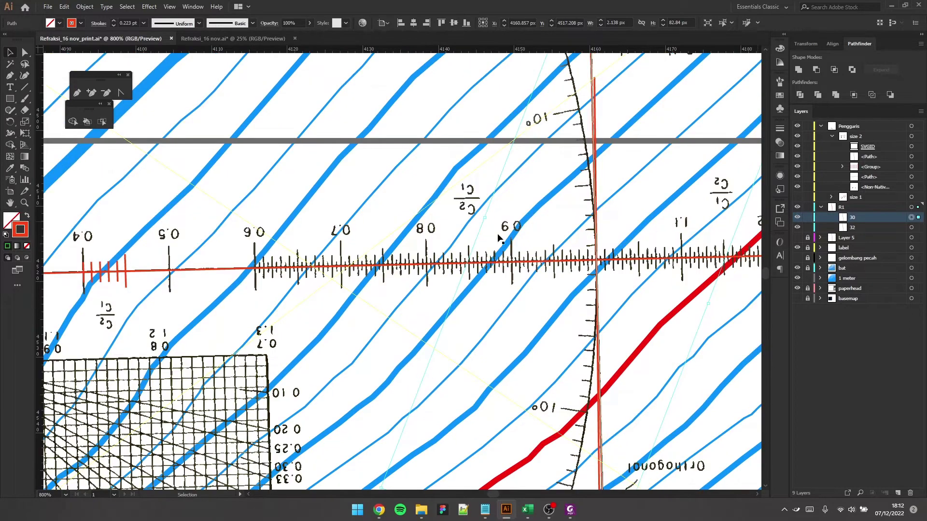
{"action": "scroll", "coordinate": [550, 260], "scroll_direction": "down", "scroll_amount": 1}
{"action": "scroll", "coordinate": [550, 260], "scroll_direction": "up", "scroll_amount": 2}
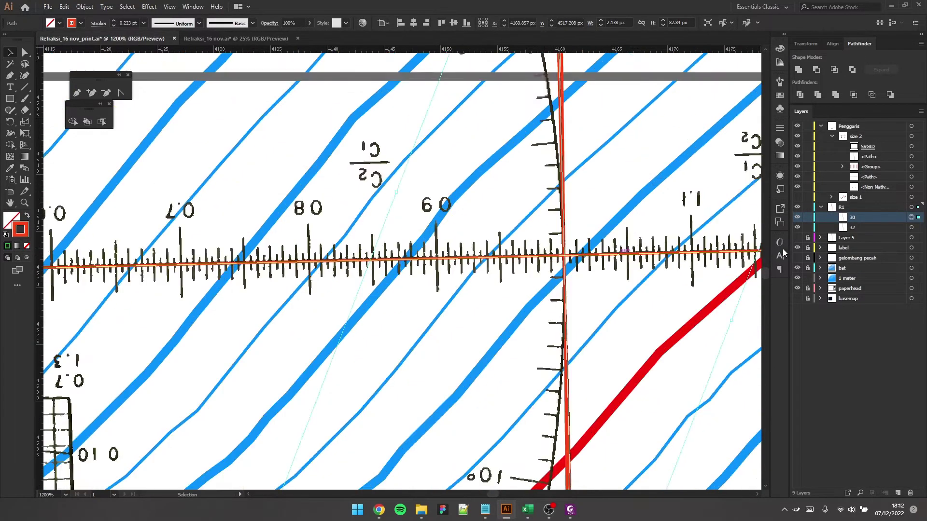
{"action": "left_click", "coordinate": [796, 227]}
{"action": "scroll", "coordinate": [593, 250], "scroll_direction": "up", "scroll_amount": 1}
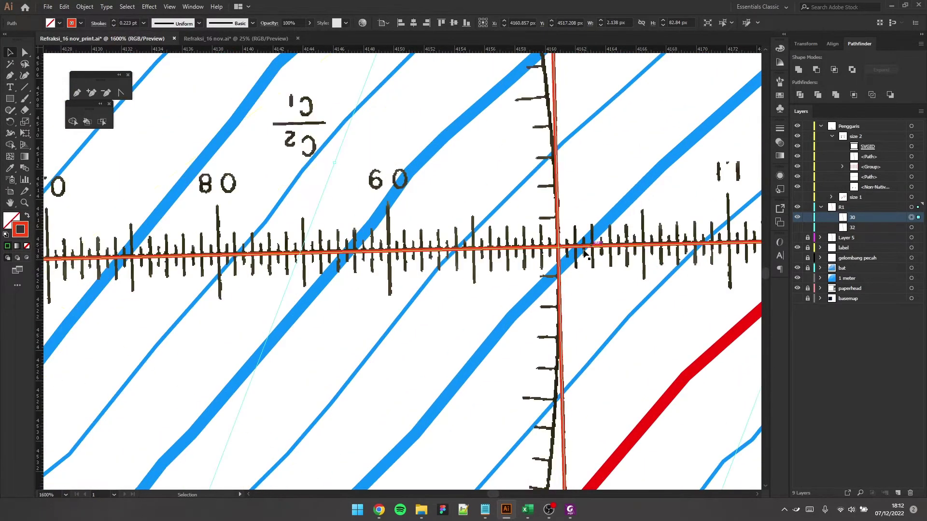
Step: Move the size 2 template along the 30 line until its scale intersection sits on the next thick contour
{"action": "scroll", "coordinate": [588, 260], "scroll_direction": "up", "scroll_amount": 2}
{"action": "left_click_drag", "start_coordinate": [597, 334], "coordinate": [586, 129]}
{"action": "scroll", "coordinate": [587, 129], "scroll_direction": "down", "scroll_amount": 3}
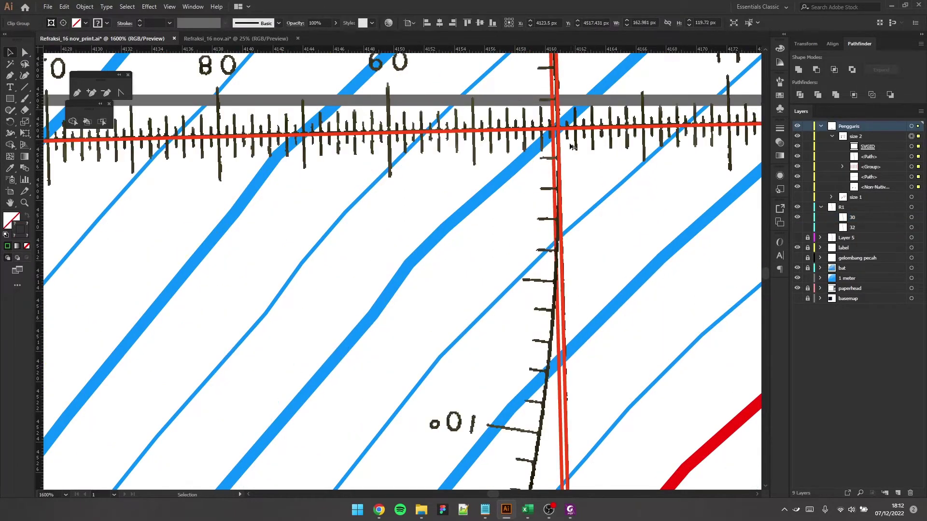
{"action": "scroll", "coordinate": [575, 138], "scroll_direction": "up", "scroll_amount": 1}
{"action": "scroll", "coordinate": [572, 136], "scroll_direction": "up", "scroll_amount": 1}
{"action": "left_click", "coordinate": [572, 137]}
{"action": "left_click_drag", "start_coordinate": [571, 195], "coordinate": [567, 199]}
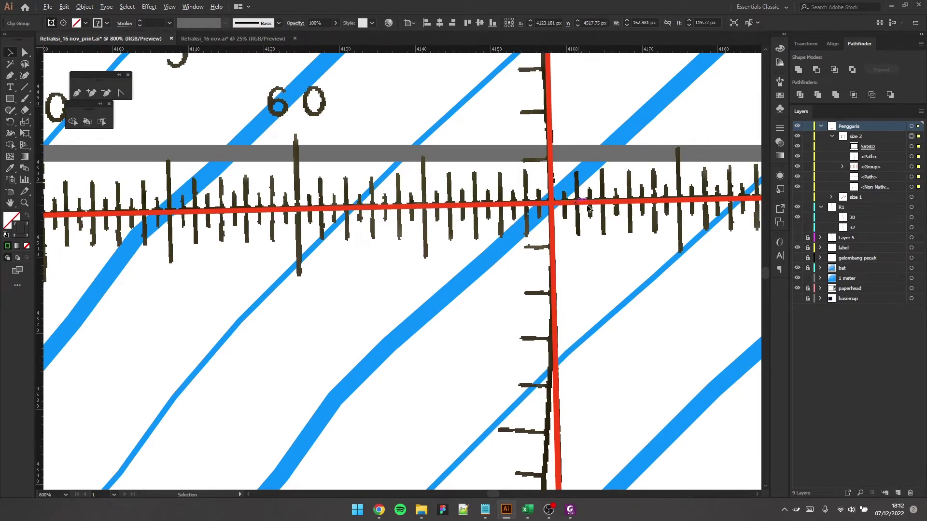
Step: Set the size 2 template's turning point as the centre for its rotation
{"action": "scroll", "coordinate": [596, 200], "scroll_direction": "down", "scroll_amount": 5}
{"action": "scroll", "coordinate": [312, 205], "scroll_direction": "down", "scroll_amount": 1}
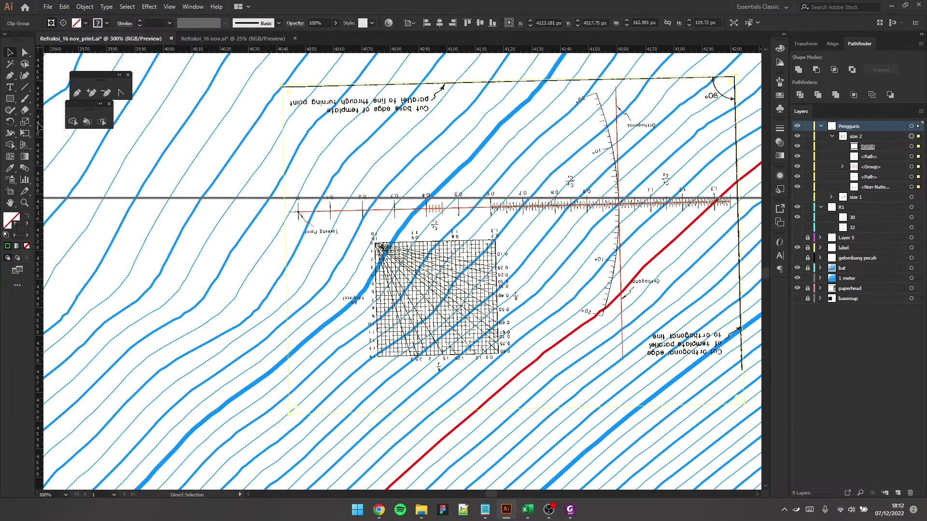
{"action": "left_click", "coordinate": [10, 121]}
{"action": "scroll", "coordinate": [302, 209], "scroll_direction": "up", "scroll_amount": 2}
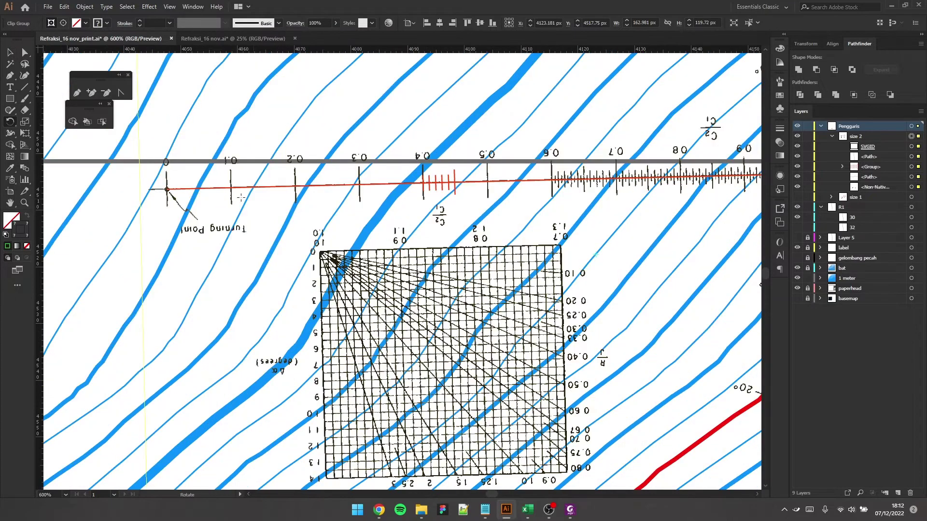
{"action": "scroll", "coordinate": [169, 227], "scroll_direction": "down", "scroll_amount": 2}
{"action": "scroll", "coordinate": [279, 212], "scroll_direction": "right", "scroll_amount": 2}
Step: Switch to the Excel table, check the C2/C1 ratio for the 28 m depth, and return to the Illustrator map
{"action": "key", "text": "alt+Tab"}
{"action": "left_click", "coordinate": [440, 237]}
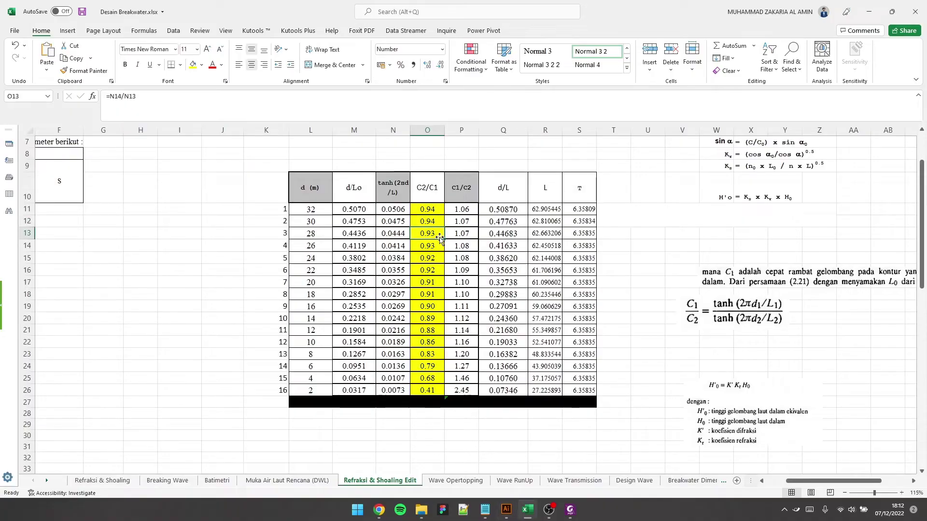
{"action": "key", "text": "alt+Tab"}
Step: Rotate the size 2 template slightly about its turning point to apply the 28 m ratio
{"action": "scroll", "coordinate": [456, 197], "scroll_direction": "up", "scroll_amount": 2}
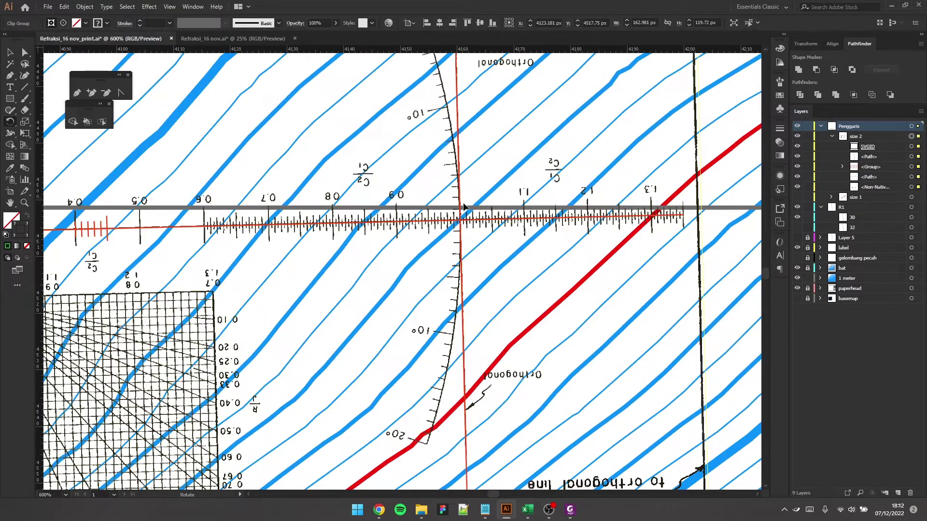
{"action": "scroll", "coordinate": [473, 208], "scroll_direction": "left", "scroll_amount": 1}
{"action": "scroll", "coordinate": [490, 224], "scroll_direction": "up", "scroll_amount": 2}
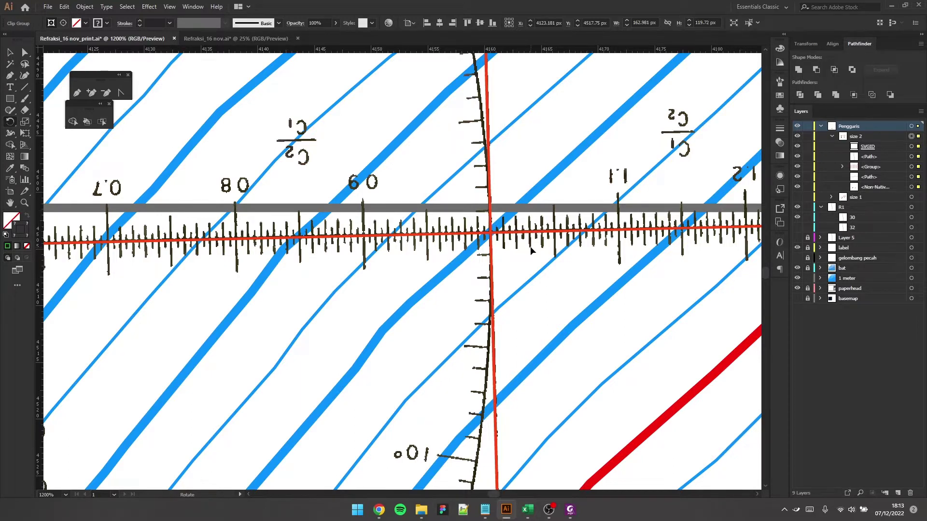
{"action": "left_click_drag", "start_coordinate": [530, 250], "coordinate": [531, 243]}
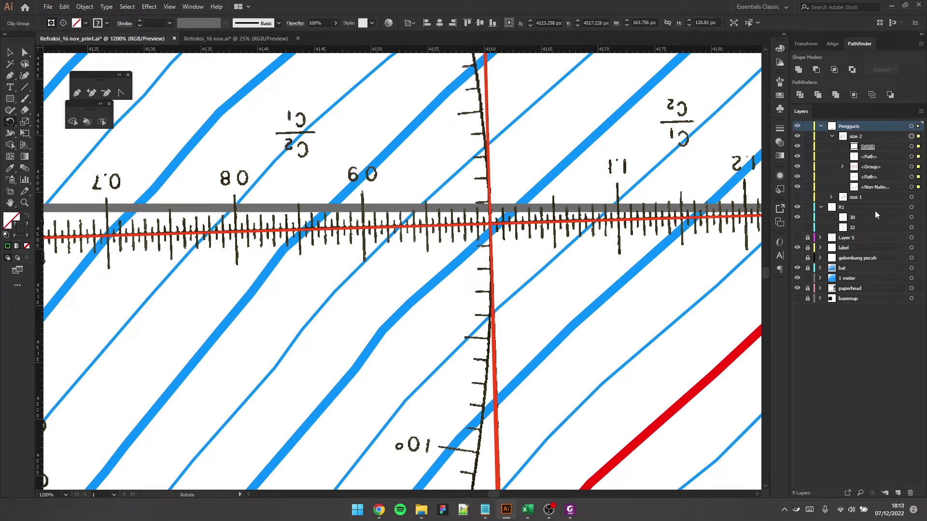
Step: Copy the template's orthogonal line in place into the R1 layer as 28 and hide the 30 line
{"action": "left_click", "coordinate": [911, 157]}
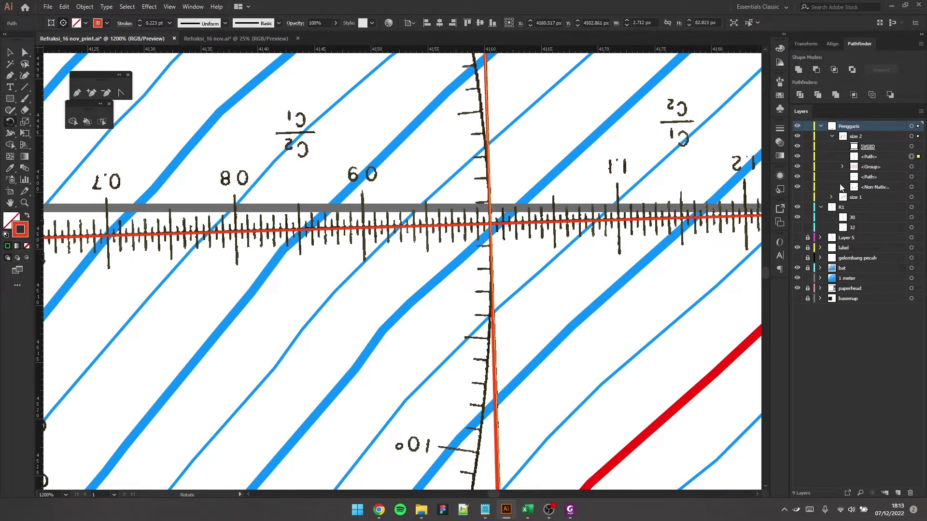
{"action": "left_click", "coordinate": [859, 208]}
{"action": "key", "text": "ctrl+f"}
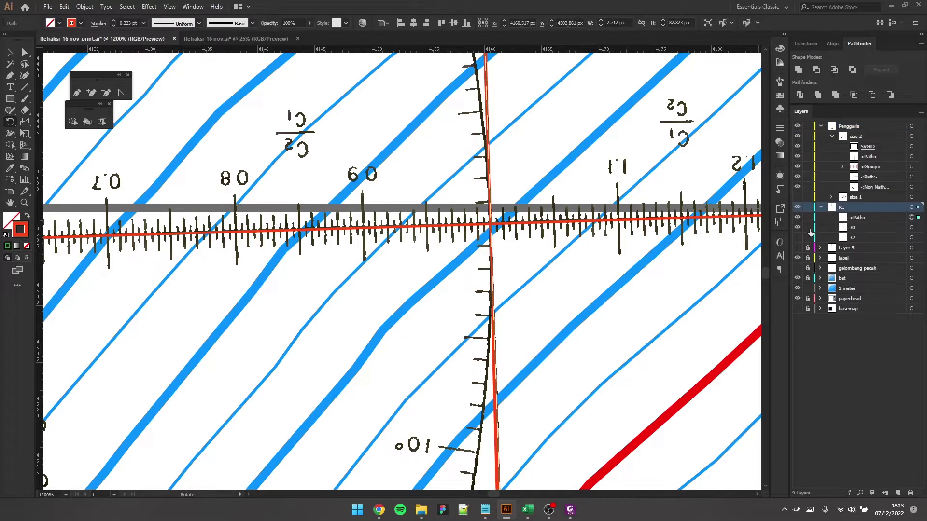
{"action": "double_click", "coordinate": [860, 217]}
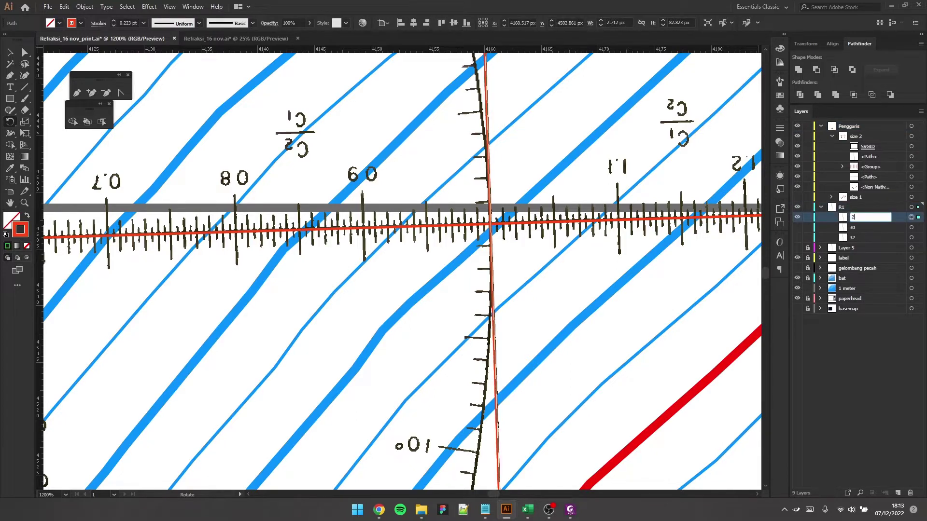
{"action": "left_click", "coordinate": [857, 207]}
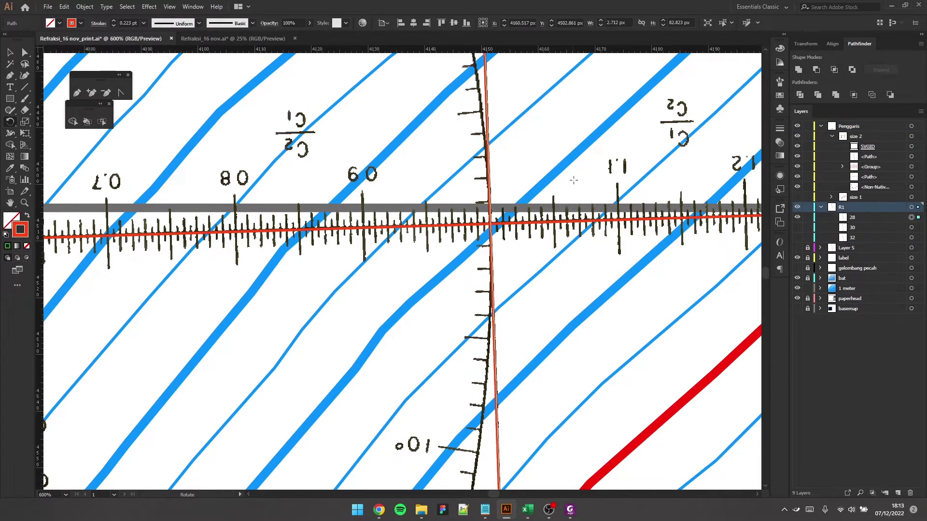
Step: Move the size 2 template along the 28 line until its scale intersection sits on the next thick contour
{"action": "scroll", "coordinate": [712, 241], "scroll_direction": "down", "scroll_amount": 2}
{"action": "left_click", "coordinate": [10, 52]}
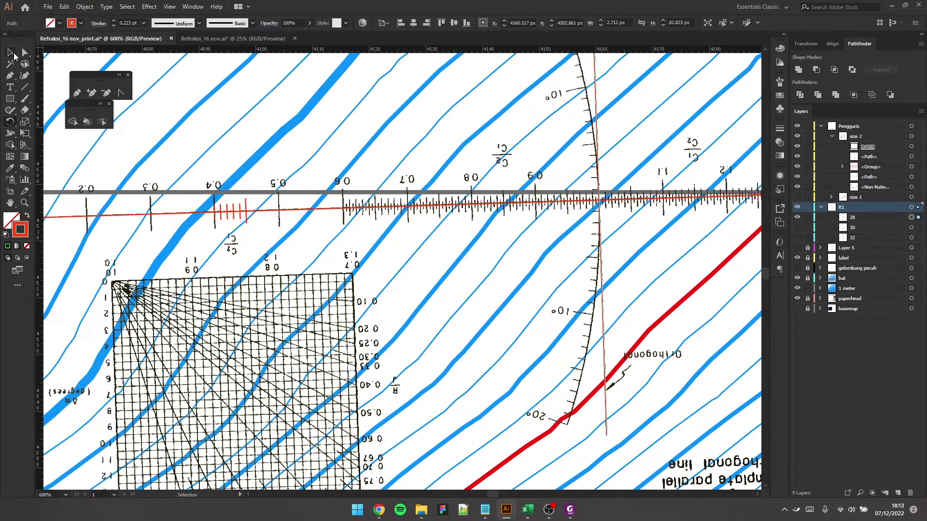
{"action": "scroll", "coordinate": [625, 187], "scroll_direction": "up", "scroll_amount": 1}
{"action": "scroll", "coordinate": [625, 188], "scroll_direction": "up", "scroll_amount": 3}
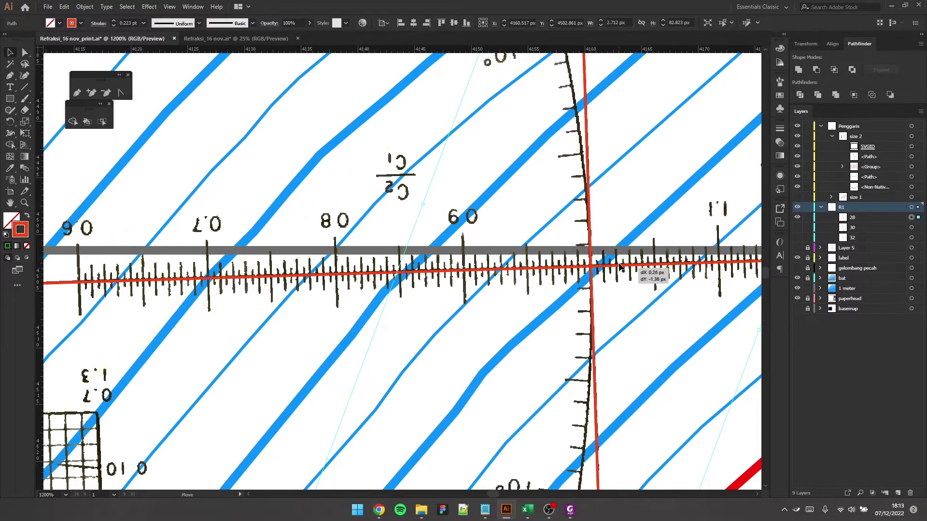
{"action": "left_click_drag", "start_coordinate": [614, 283], "coordinate": [612, 167]}
{"action": "scroll", "coordinate": [603, 144], "scroll_direction": "up", "scroll_amount": 1}
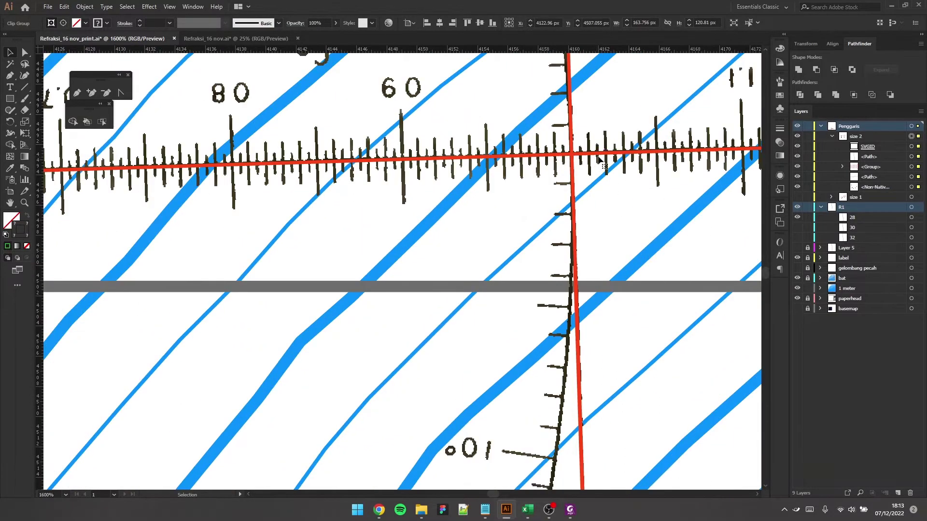
{"action": "scroll", "coordinate": [599, 129], "scroll_direction": "up", "scroll_amount": 2}
{"action": "scroll", "coordinate": [613, 161], "scroll_direction": "up", "scroll_amount": 3}
{"action": "left_click_drag", "start_coordinate": [616, 256], "coordinate": [584, 201]}
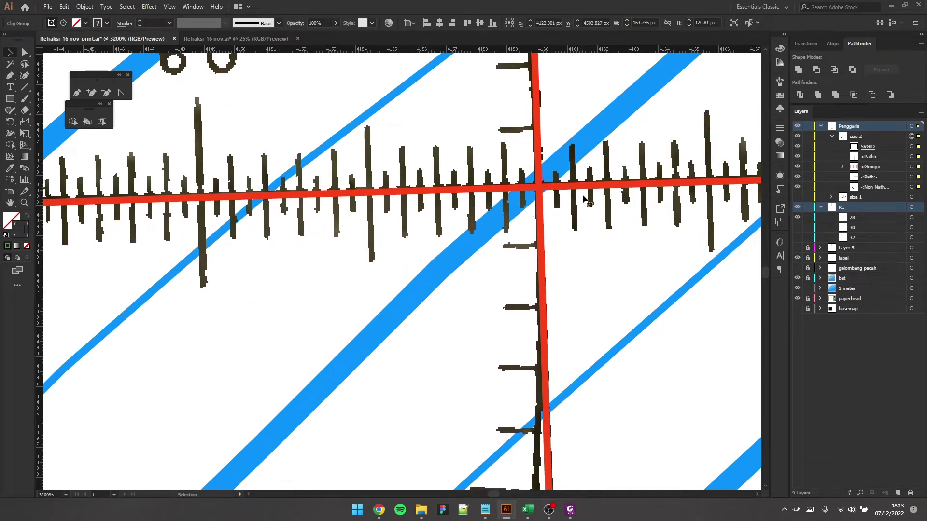
Step: Set the rotation pivot of the size 2 template on its turning point at the scale's 0 mark
{"action": "scroll", "coordinate": [593, 198], "scroll_direction": "down", "scroll_amount": 4}
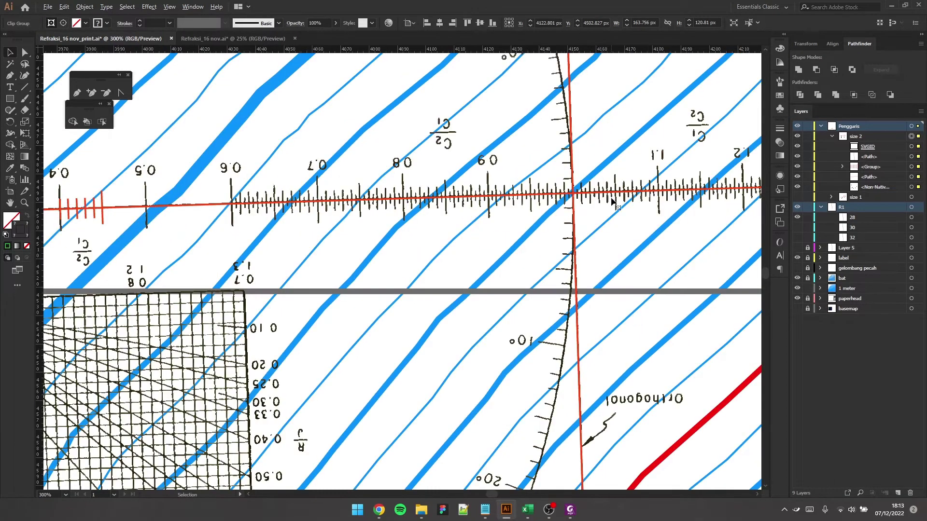
{"action": "scroll", "coordinate": [470, 203], "scroll_direction": "down", "scroll_amount": 3}
{"action": "key", "text": "r"}
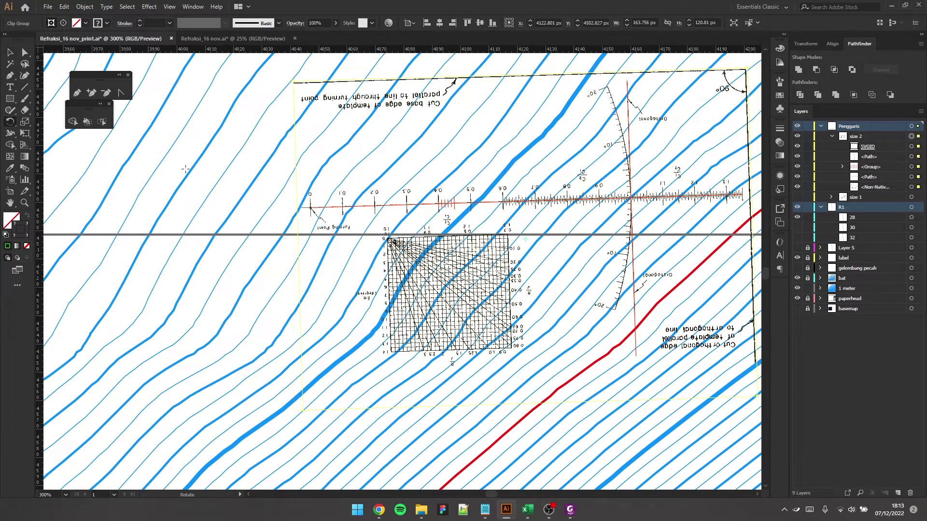
{"action": "scroll", "coordinate": [328, 193], "scroll_direction": "up", "scroll_amount": 2}
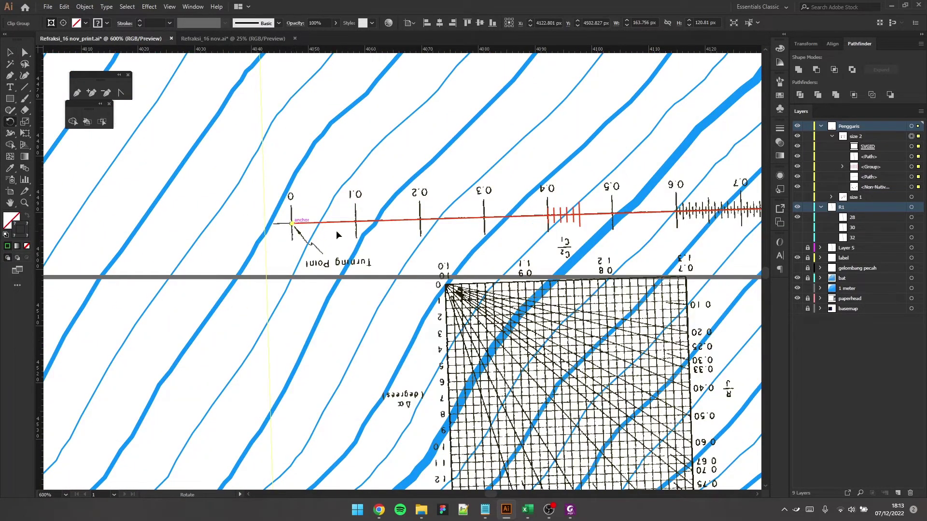
{"action": "scroll", "coordinate": [321, 230], "scroll_direction": "right", "scroll_amount": 2}
{"action": "scroll", "coordinate": [330, 227], "scroll_direction": "down", "scroll_amount": 2}
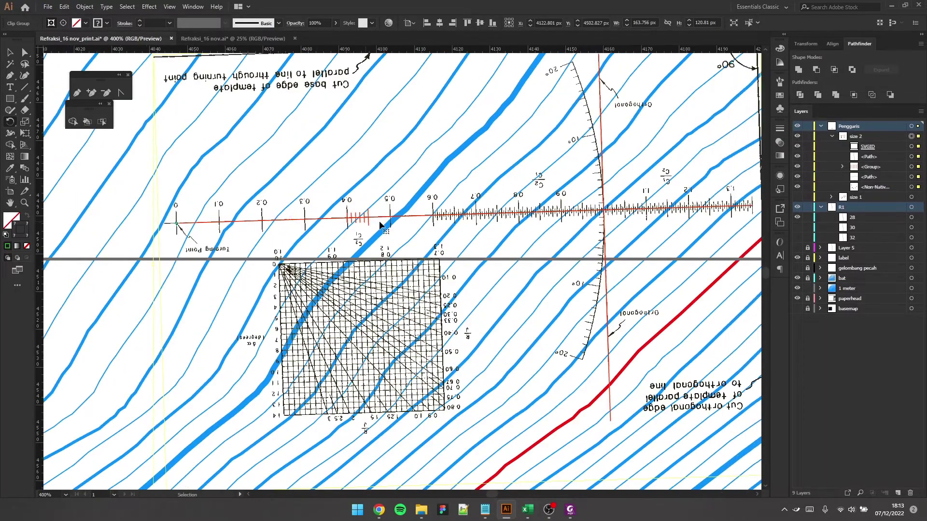
{"action": "scroll", "coordinate": [363, 226], "scroll_direction": "right", "scroll_amount": 2}
Step: Switch to the Excel table, check the C2/C1 ratio for the 26 m depth, and return to the Illustrator map
{"action": "key", "text": "alt+Tab"}
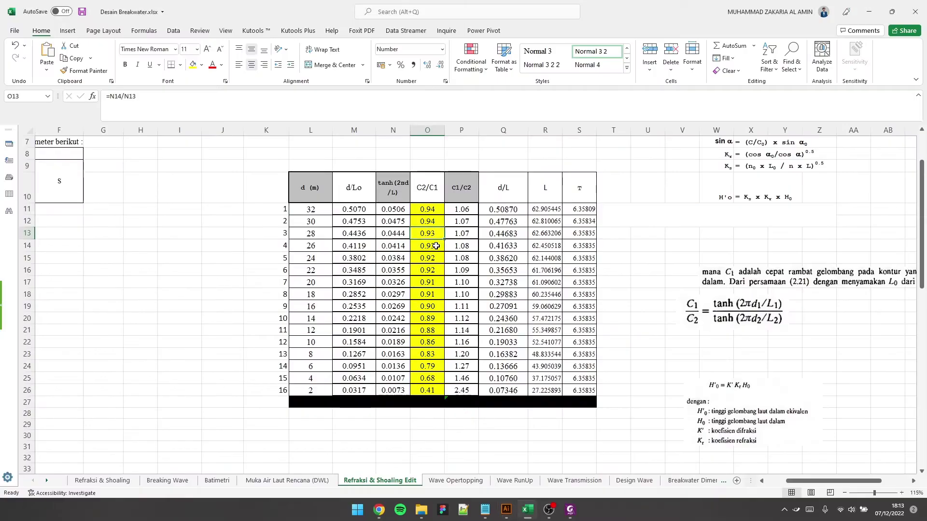
{"action": "key", "text": "alt+Tab"}
{"action": "key", "text": "alt+Tab"}
{"action": "key", "text": "alt+Tab"}
Step: Rotate the size 2 template slightly about its turning point to apply the 26 m ratio
{"action": "scroll", "coordinate": [553, 224], "scroll_direction": "up", "scroll_amount": 1}
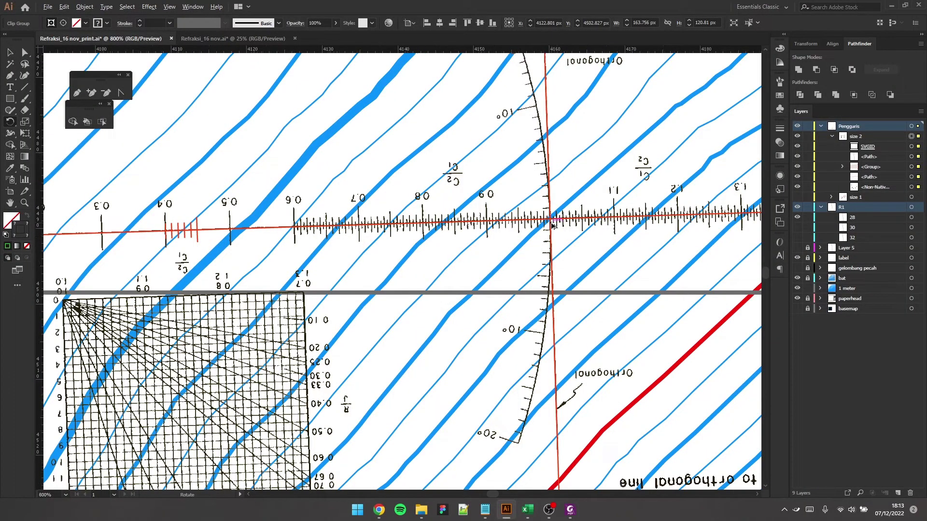
{"action": "scroll", "coordinate": [574, 224], "scroll_direction": "up", "scroll_amount": 1}
{"action": "scroll", "coordinate": [569, 225], "scroll_direction": "up", "scroll_amount": 1}
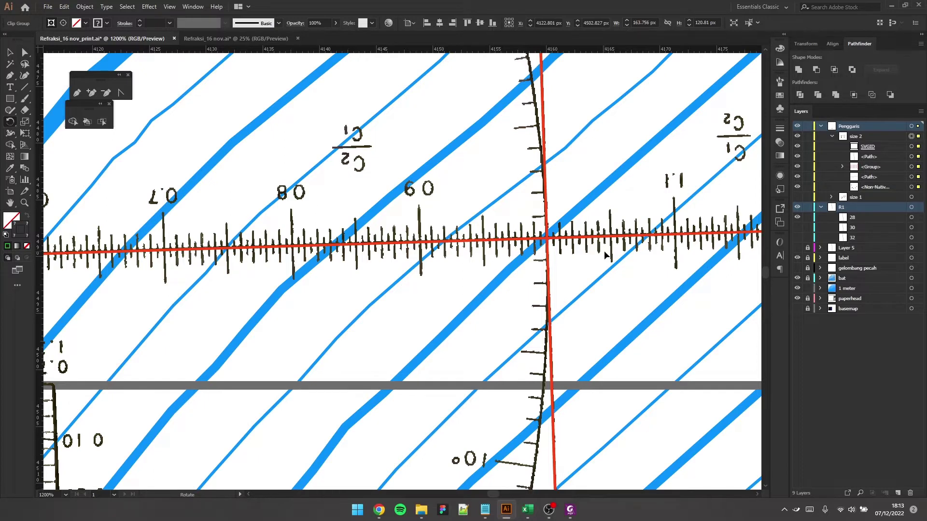
{"action": "left_click_drag", "start_coordinate": [604, 251], "coordinate": [606, 247]}
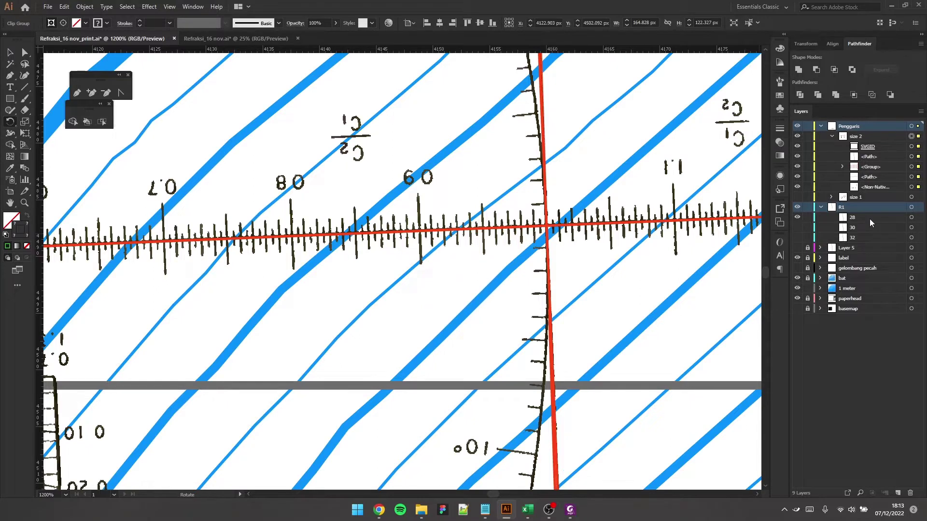
Step: Copy the template's orthogonal line in place into the R1 layer as 26 and hide the 28 line
{"action": "left_click", "coordinate": [909, 161]}
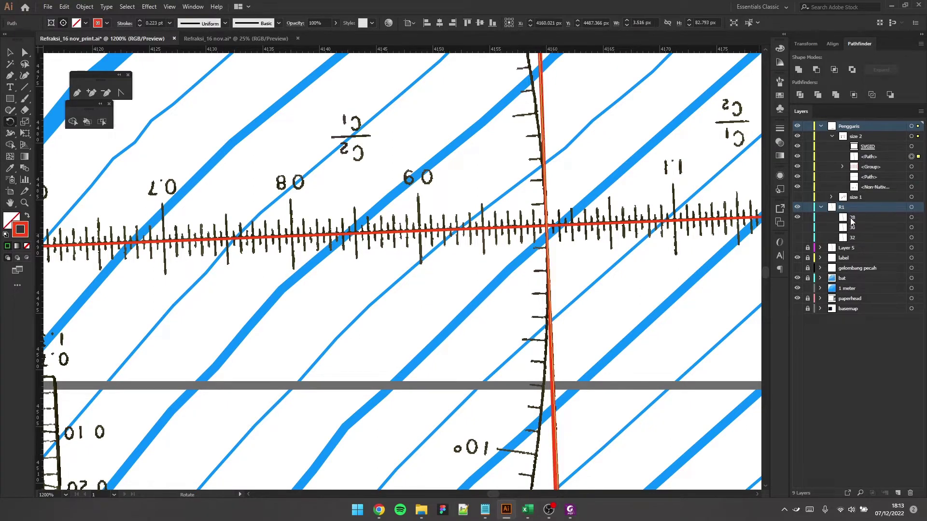
{"action": "left_click", "coordinate": [857, 208]}
{"action": "key", "text": "ctrl+f"}
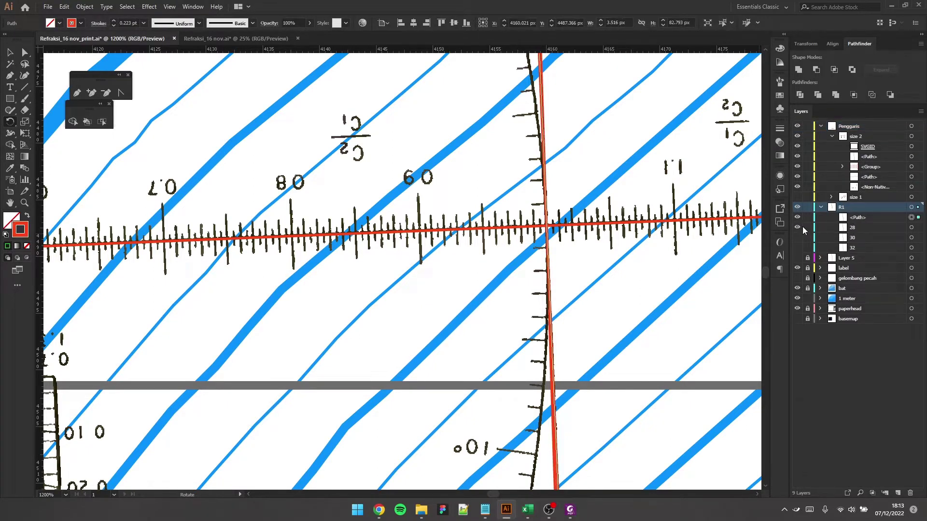
{"action": "left_click", "coordinate": [797, 227]}
{"action": "double_click", "coordinate": [859, 218]}
{"action": "type", "text": "27"}
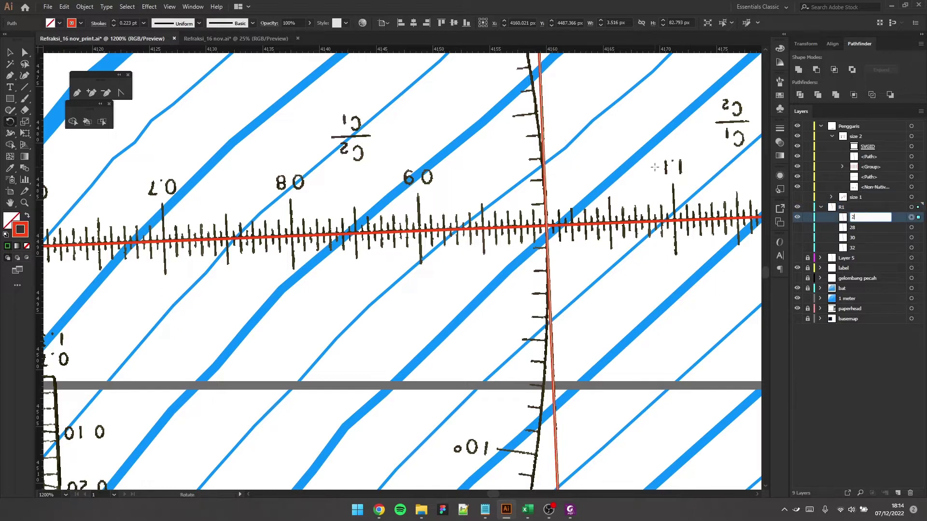
Step: Move the size 2 template along the 26 line until its scale intersection sits on the next thick contour
{"action": "left_click", "coordinate": [9, 51]}
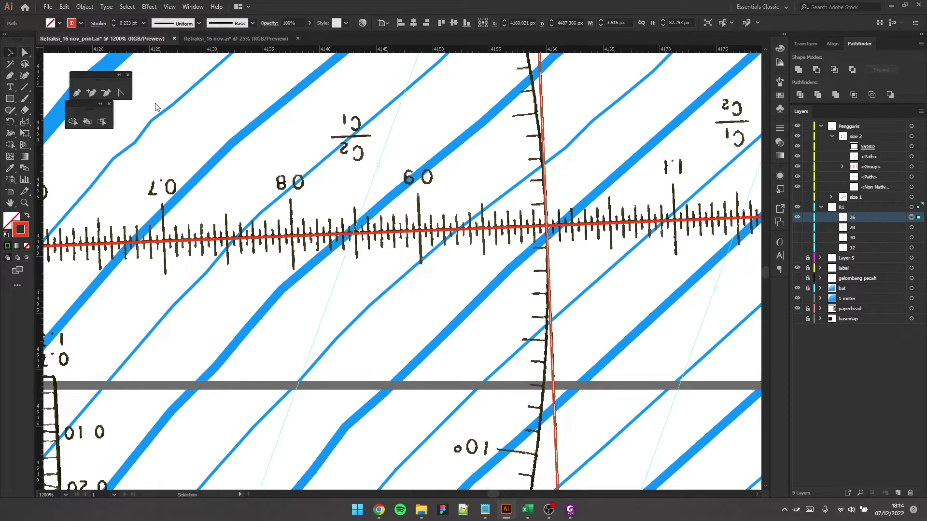
{"action": "left_click", "coordinate": [910, 136]}
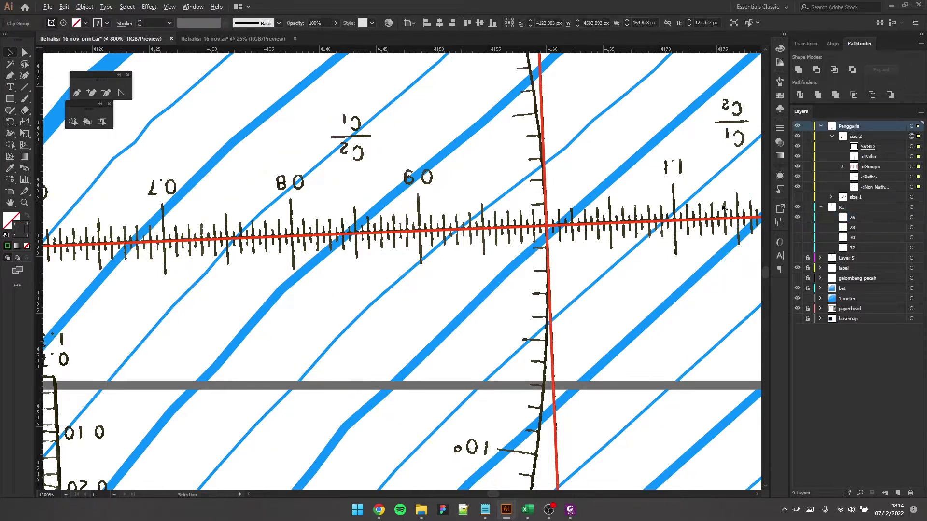
{"action": "key", "text": "ctrl+minus"}
{"action": "key", "text": "ctrl+minus"}
{"action": "scroll", "coordinate": [634, 198], "scroll_direction": "up", "scroll_amount": 2}
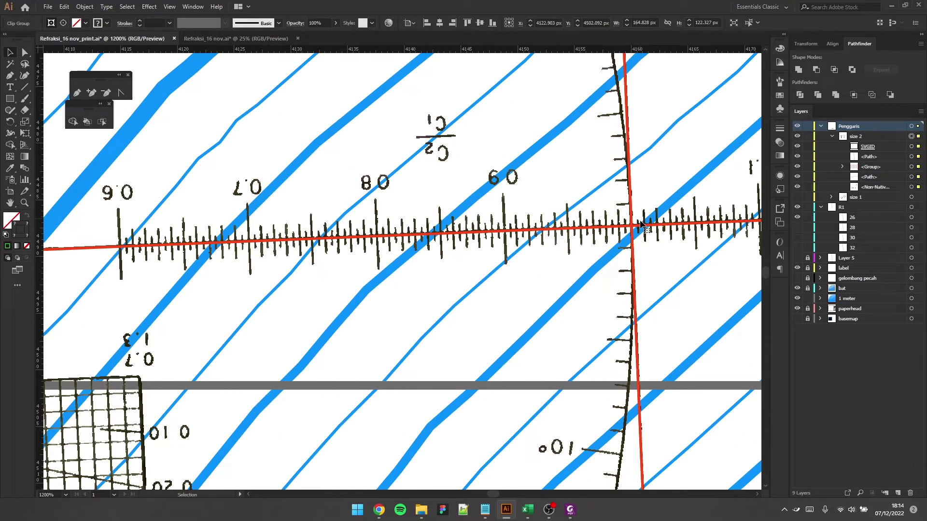
{"action": "scroll", "coordinate": [640, 222], "scroll_direction": "up", "scroll_amount": 1}
{"action": "left_click_drag", "start_coordinate": [644, 263], "coordinate": [652, 169]}
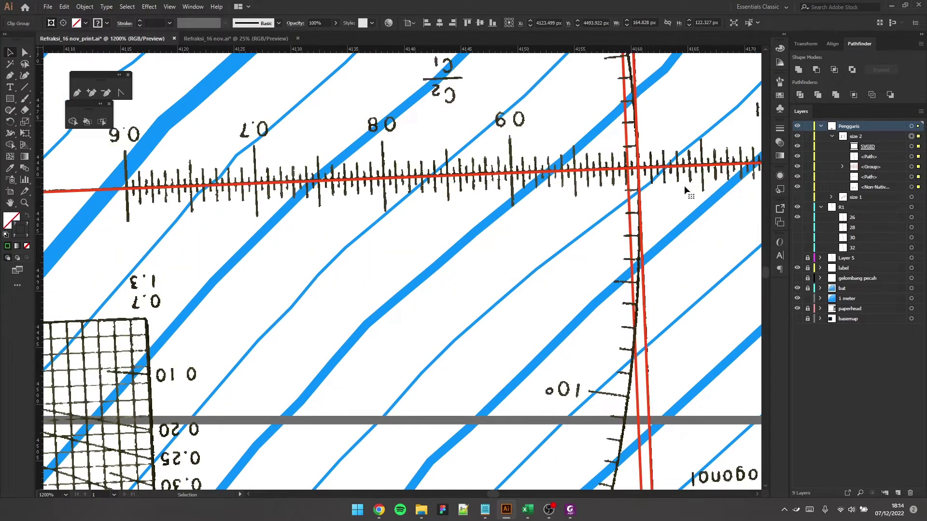
{"action": "scroll", "coordinate": [642, 167], "scroll_direction": "up", "scroll_amount": 1}
{"action": "scroll", "coordinate": [641, 167], "scroll_direction": "up", "scroll_amount": 1}
{"action": "scroll", "coordinate": [649, 247], "scroll_direction": "up", "scroll_amount": 1}
{"action": "left_click_drag", "start_coordinate": [661, 251], "coordinate": [615, 151]}
{"action": "scroll", "coordinate": [646, 190], "scroll_direction": "up", "scroll_amount": 3}
Step: Activate rotation for the size 2 template, check the C2/C1 ratio for the 24 m depth in the Excel table, and return to the Illustrator map
{"action": "scroll", "coordinate": [616, 151], "scroll_direction": "down", "scroll_amount": 4}
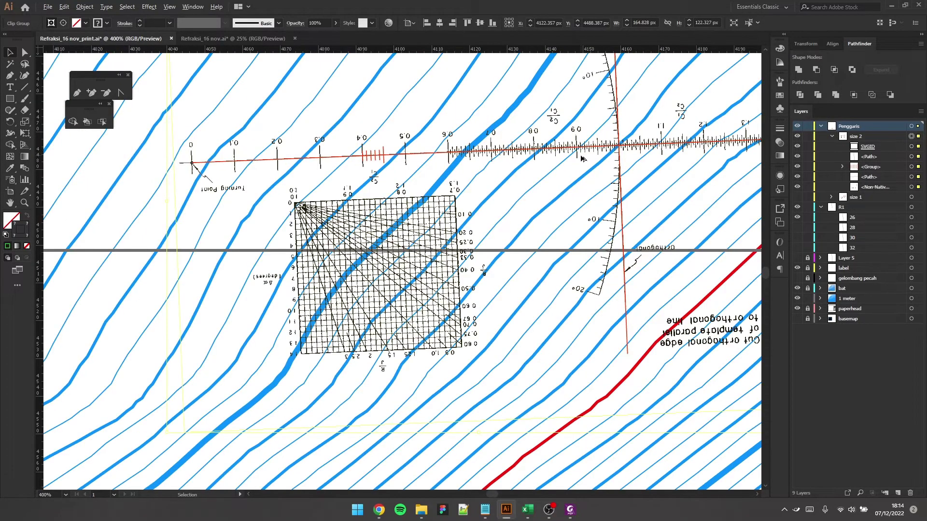
{"action": "left_click", "coordinate": [12, 121]}
{"action": "key", "text": "alt+Tab"}
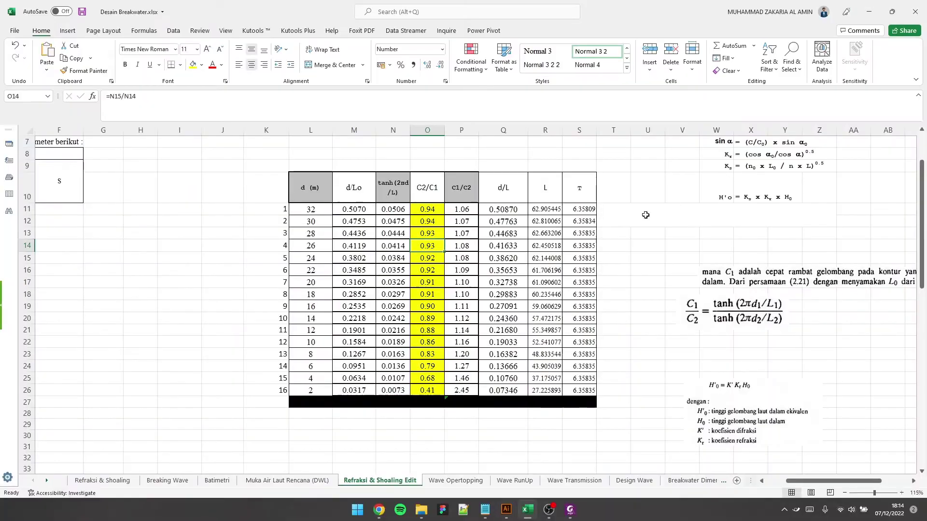
{"action": "left_click", "coordinate": [418, 257]}
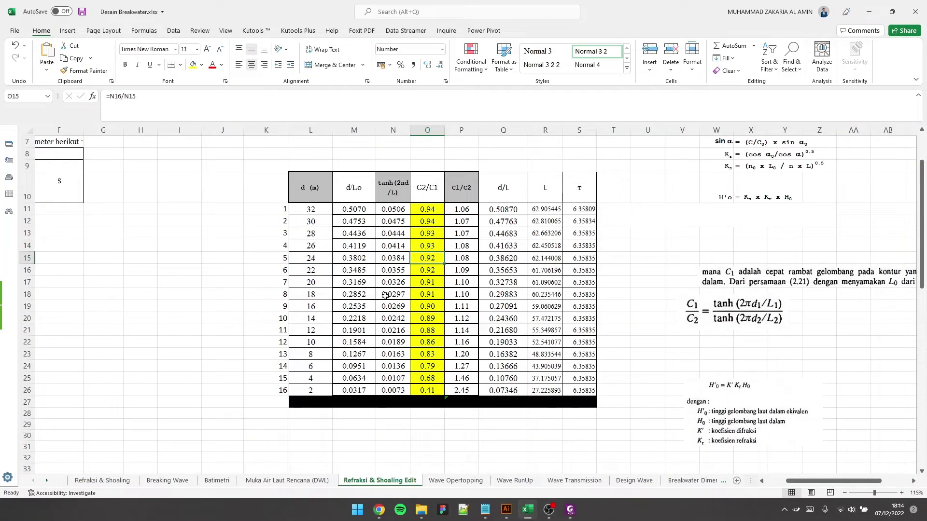
{"action": "key", "text": "alt+Tab"}
Step: Rotate the size 2 template slightly about its turning point to apply the 24 m ratio
{"action": "scroll", "coordinate": [634, 130], "scroll_direction": "up", "scroll_amount": 1}
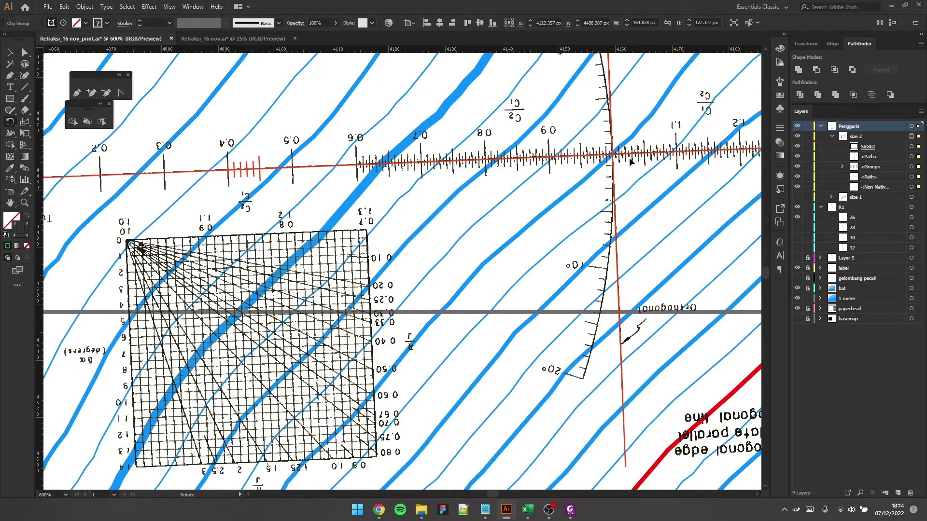
{"action": "scroll", "coordinate": [595, 137], "scroll_direction": "up", "scroll_amount": 1}
{"action": "scroll", "coordinate": [620, 172], "scroll_direction": "up", "scroll_amount": 1}
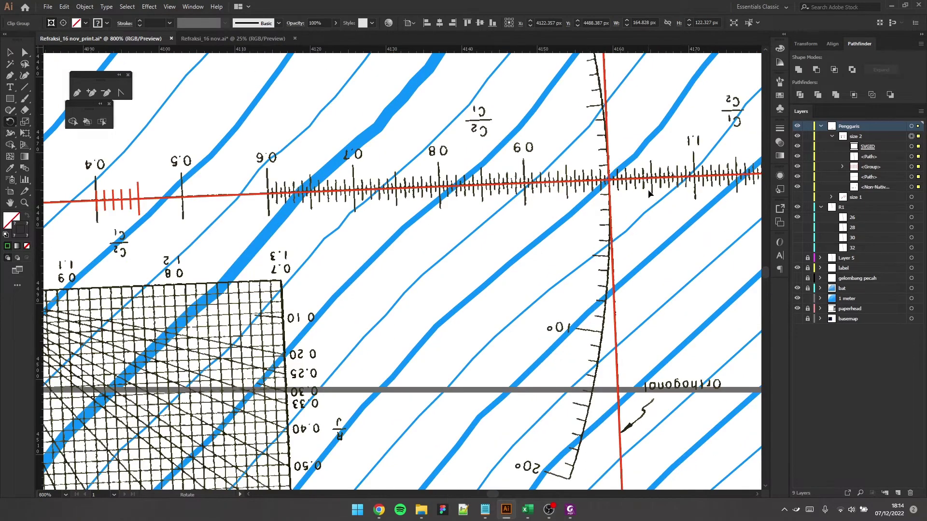
{"action": "scroll", "coordinate": [630, 196], "scroll_direction": "up", "scroll_amount": 2}
{"action": "scroll", "coordinate": [628, 218], "scroll_direction": "up", "scroll_amount": 1}
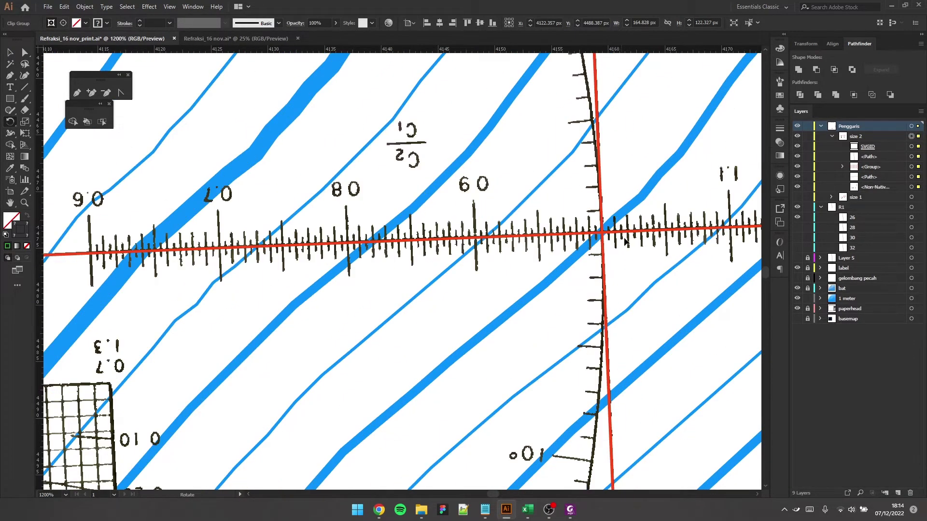
{"action": "left_click_drag", "start_coordinate": [633, 248], "coordinate": [634, 239]}
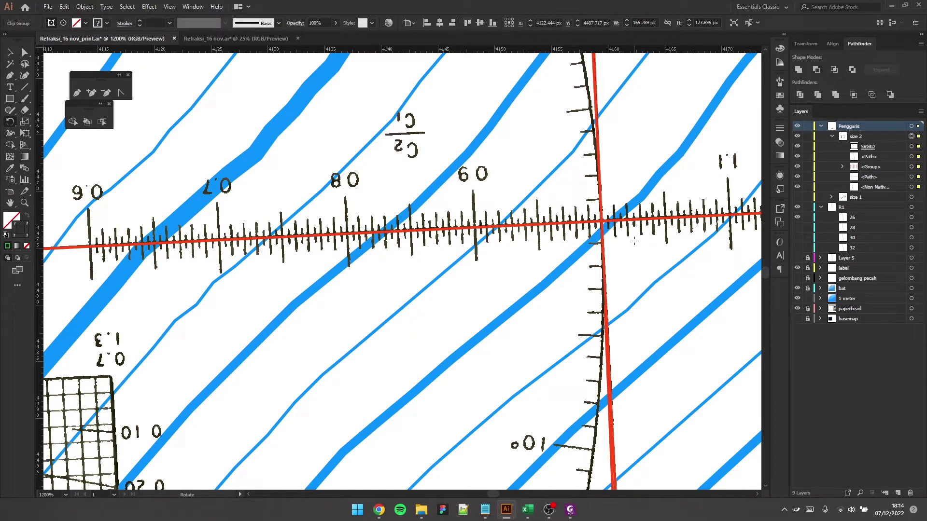
Step: Copy the template's orthogonal line in place into the R1 layer and name the copy 24
{"action": "left_click", "coordinate": [911, 157]}
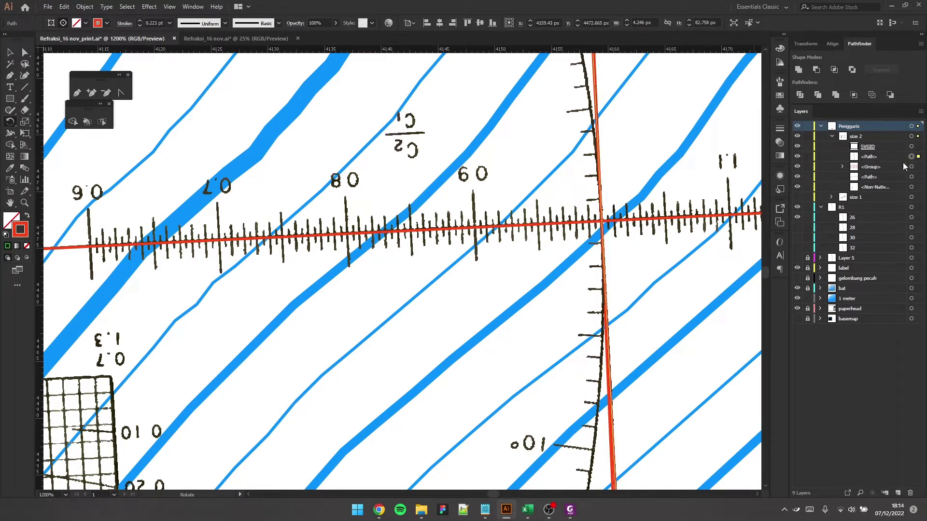
{"action": "left_click", "coordinate": [856, 207]}
{"action": "key", "text": "ctrl+f"}
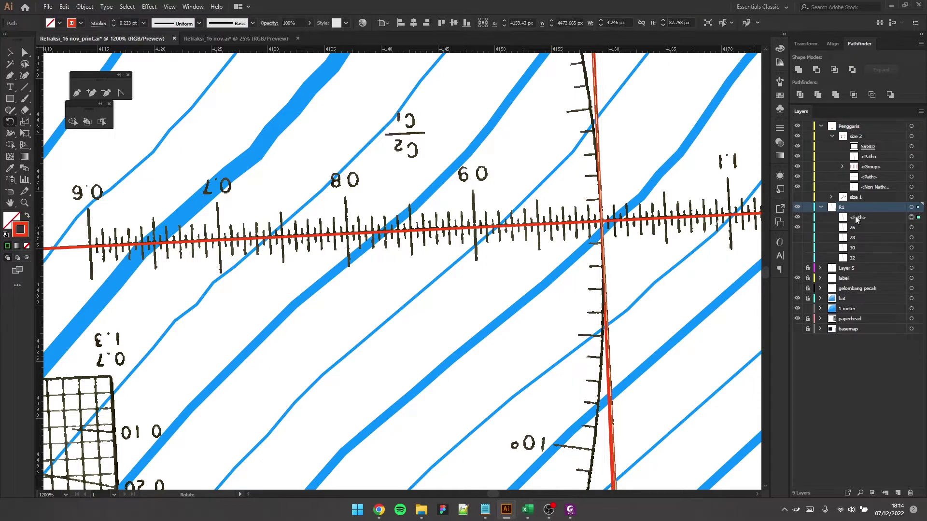
{"action": "double_click", "coordinate": [864, 217]}
{"action": "type", "text": "24"}
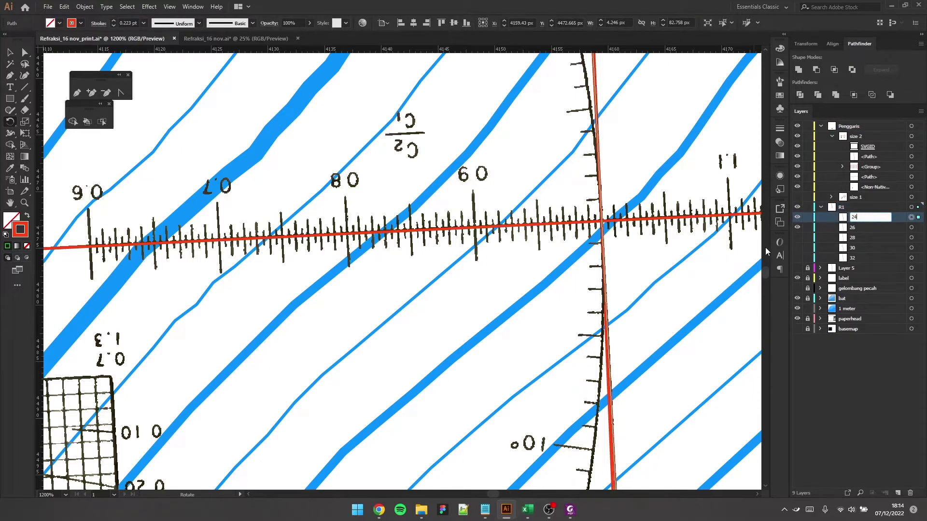
{"action": "key", "text": "Return"}
Step: Reselect the whole size 2 template with the Selection tool and hide the 26 line in the R1 layer
{"action": "left_click", "coordinate": [910, 137]}
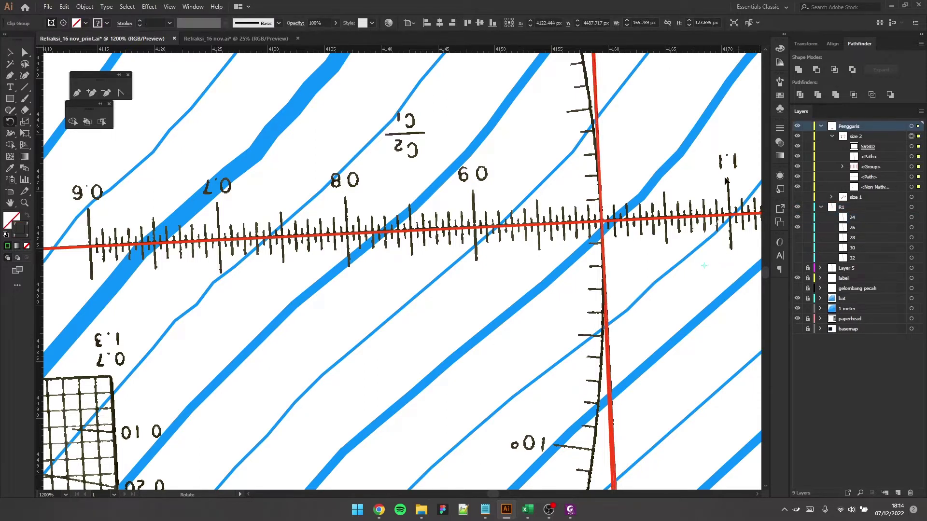
{"action": "scroll", "coordinate": [653, 214], "scroll_direction": "down", "scroll_amount": 2}
{"action": "scroll", "coordinate": [131, 182], "scroll_direction": "left", "scroll_amount": 2}
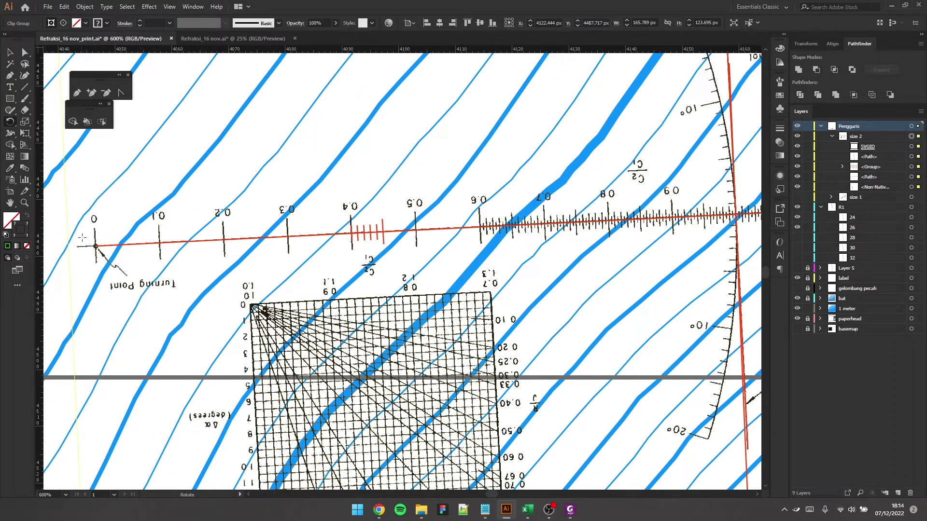
{"action": "scroll", "coordinate": [212, 241], "scroll_direction": "right", "scroll_amount": 2}
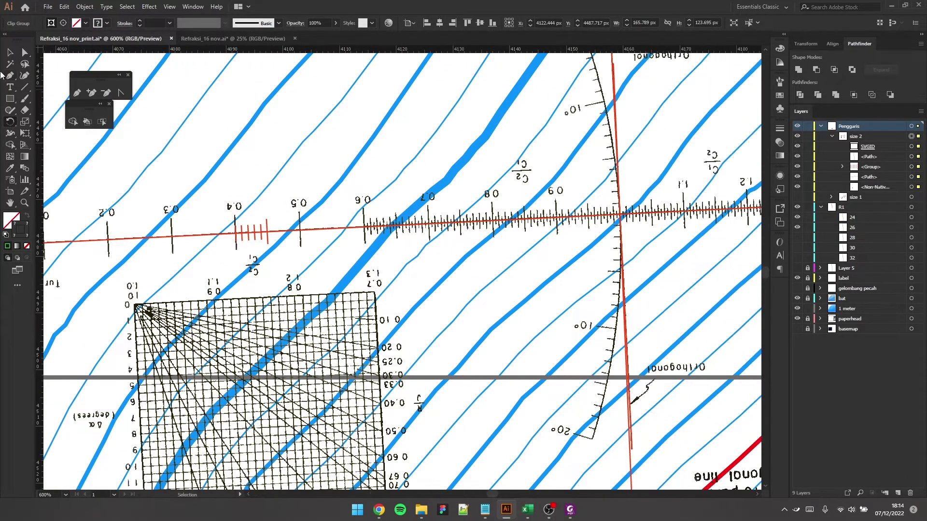
{"action": "left_click", "coordinate": [10, 52]}
{"action": "scroll", "coordinate": [646, 216], "scroll_direction": "up", "scroll_amount": 1}
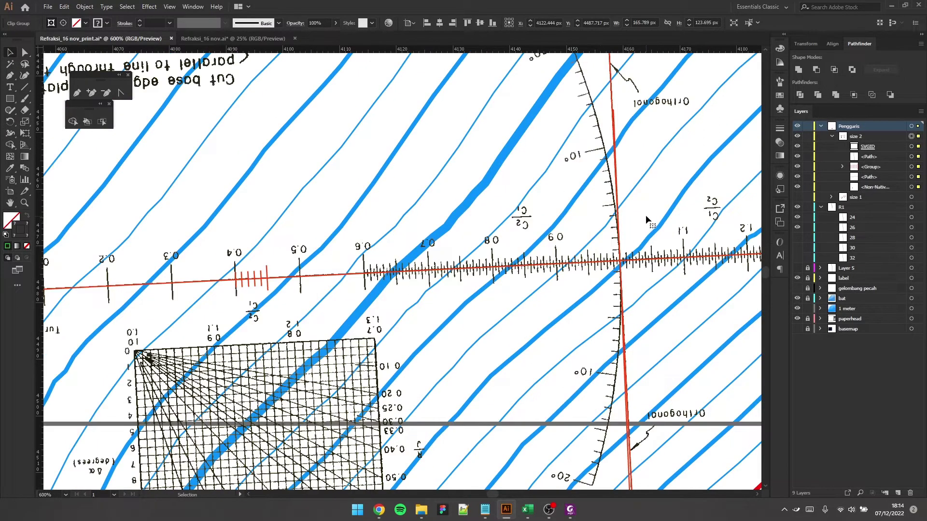
{"action": "scroll", "coordinate": [645, 215], "scroll_direction": "up", "scroll_amount": 1}
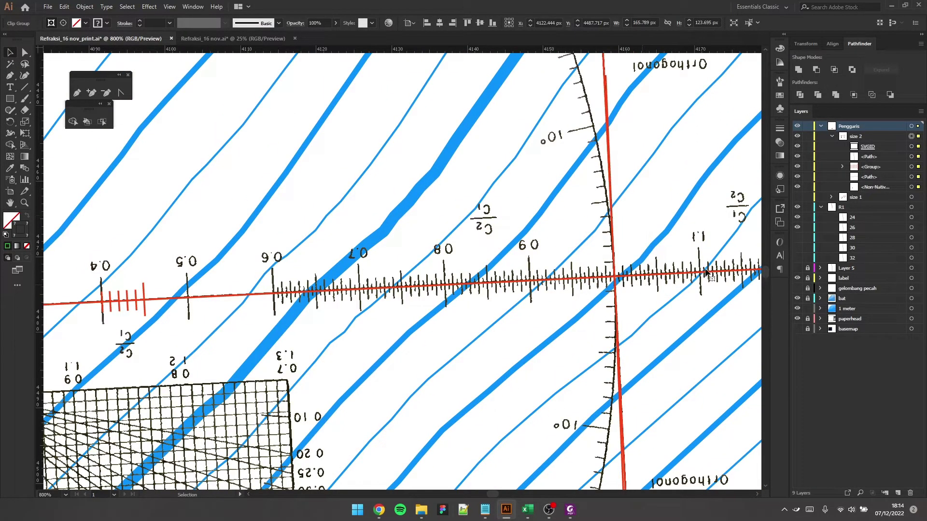
{"action": "left_click", "coordinate": [797, 227]}
Step: Move the size 2 template along the 24 line until its scale intersection sits on the next thick contour
{"action": "left_click_drag", "start_coordinate": [644, 253], "coordinate": [640, 185]}
{"action": "scroll", "coordinate": [641, 185], "scroll_direction": "up", "scroll_amount": 1}
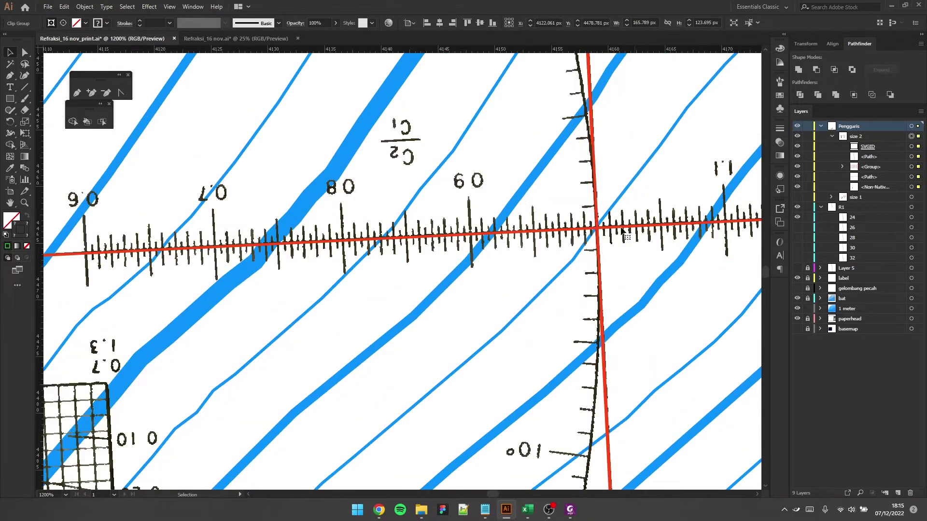
{"action": "scroll", "coordinate": [624, 241], "scroll_direction": "up", "scroll_amount": 1}
{"action": "scroll", "coordinate": [615, 179], "scroll_direction": "down", "scroll_amount": 2}
{"action": "scroll", "coordinate": [620, 169], "scroll_direction": "up", "scroll_amount": 1}
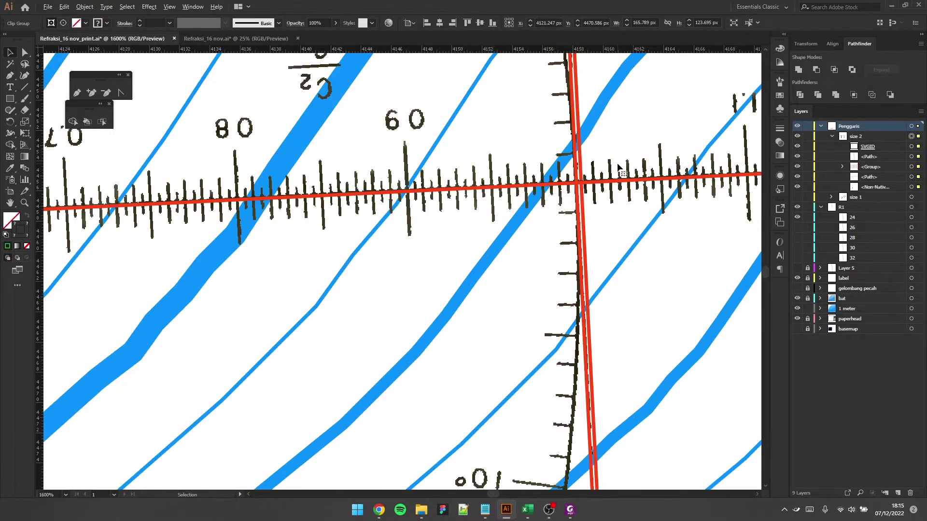
{"action": "scroll", "coordinate": [613, 166], "scroll_direction": "up", "scroll_amount": 2}
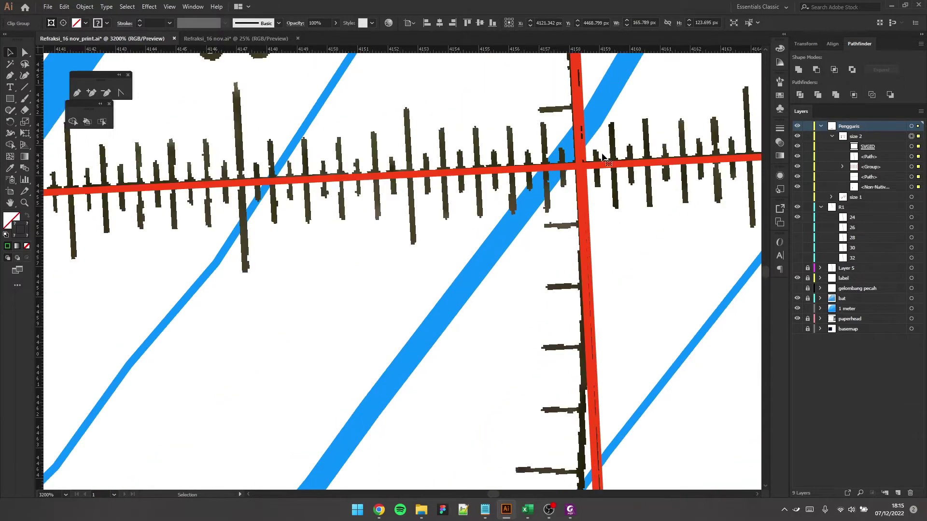
{"action": "scroll", "coordinate": [606, 179], "scroll_direction": "up", "scroll_amount": 3}
{"action": "scroll", "coordinate": [610, 248], "scroll_direction": "down", "scroll_amount": 1}
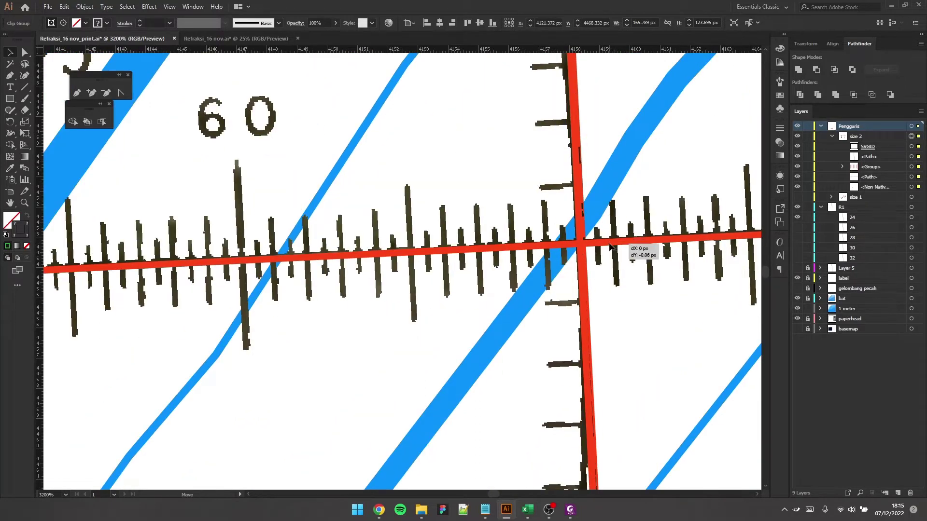
{"action": "scroll", "coordinate": [611, 248], "scroll_direction": "down", "scroll_amount": 1}
{"action": "left_click_drag", "start_coordinate": [611, 234], "coordinate": [611, 233]}
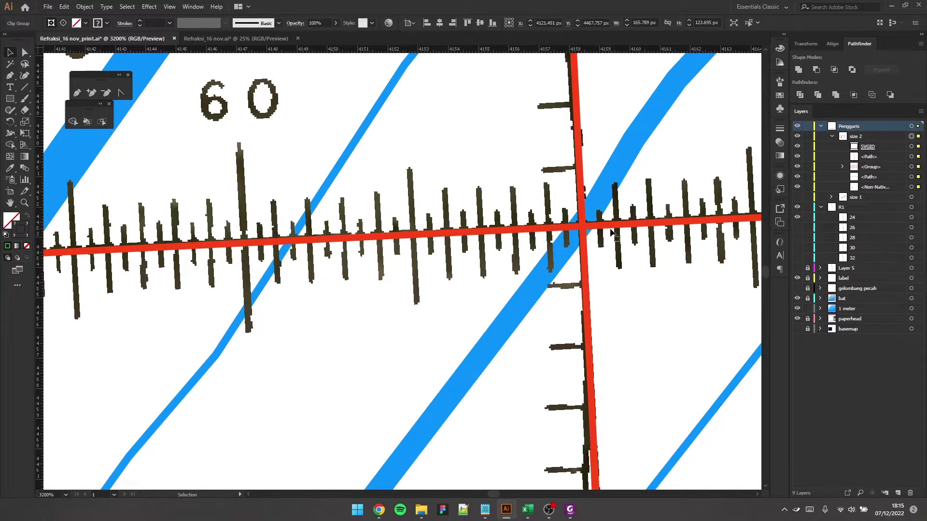
Step: Set the rotation centre of the size 2 template on its turning point at the scale's zero mark
{"action": "key", "text": "ctrl+minus"}
{"action": "key", "text": "ctrl+minus"}
{"action": "key", "text": "ctrl+minus"}
{"action": "key", "text": "ctrl+minus"}
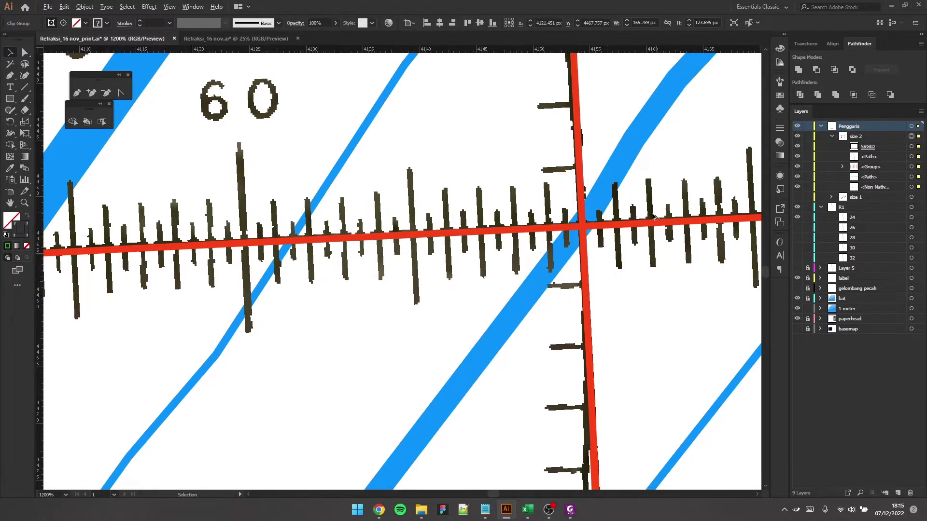
{"action": "scroll", "coordinate": [284, 216], "scroll_direction": "left", "scroll_amount": 10}
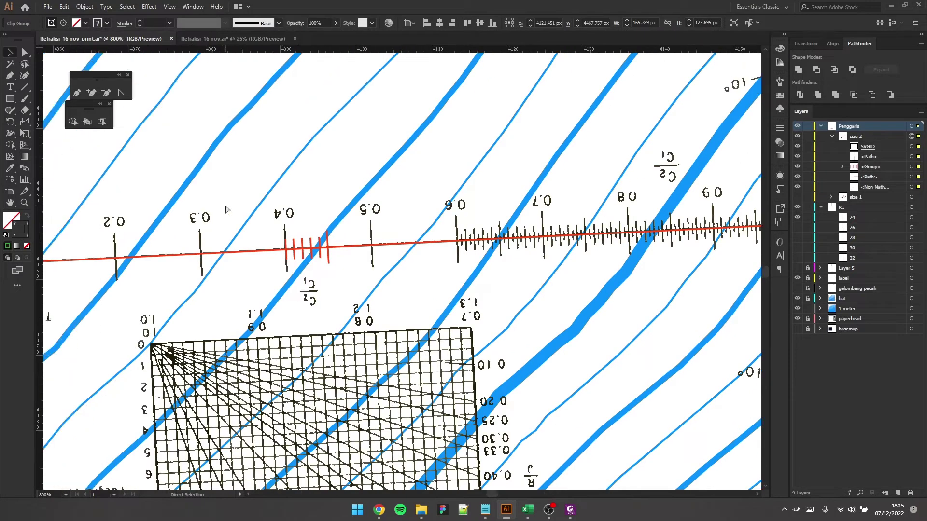
{"action": "left_click", "coordinate": [10, 121]}
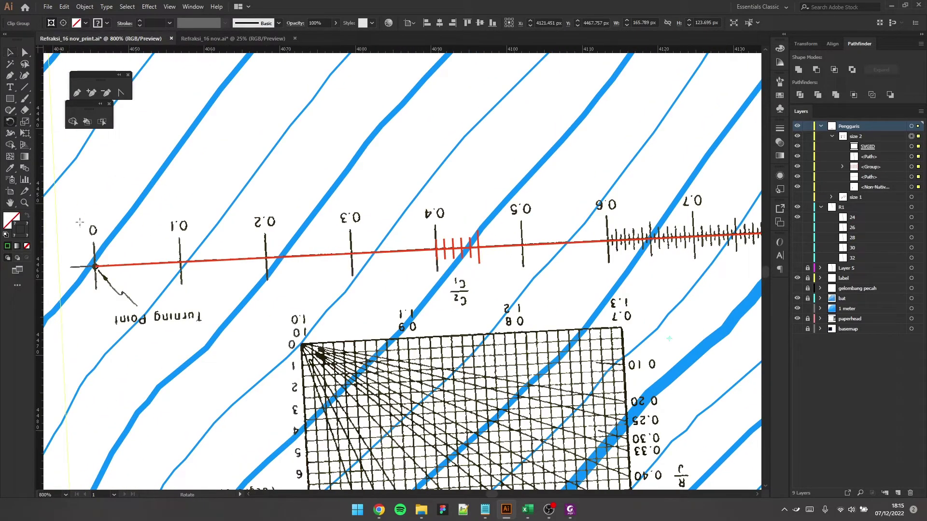
{"action": "scroll", "coordinate": [336, 227], "scroll_direction": "right", "scroll_amount": 7}
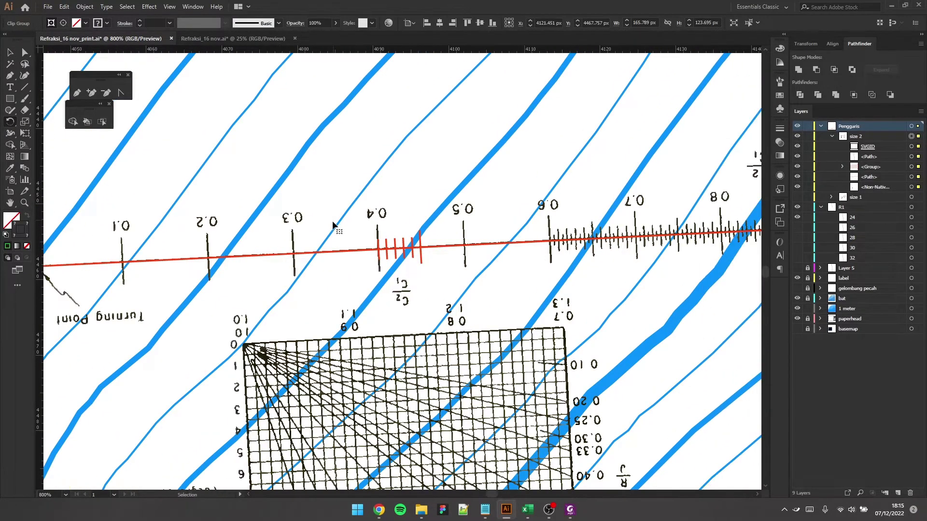
{"action": "scroll", "coordinate": [335, 227], "scroll_direction": "right", "scroll_amount": 6}
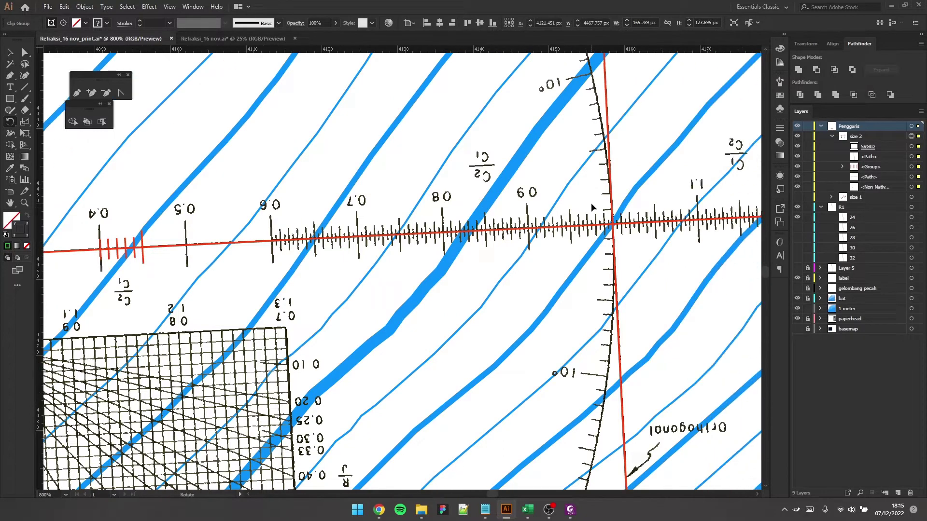
Step: Check the C2/C1 ratio for 22 m in the Excel table and rotate the size 2 template slightly in Illustrator to apply it
{"action": "key", "text": "alt+Tab"}
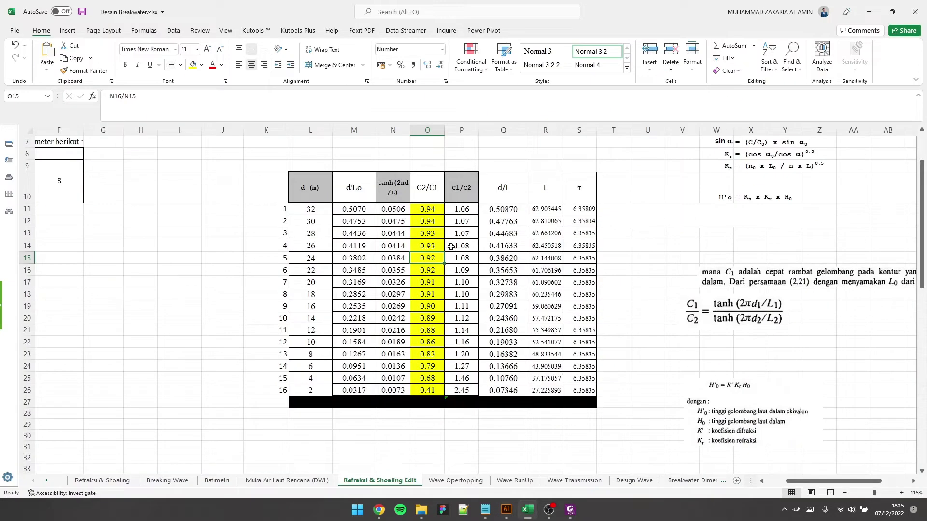
{"action": "left_click", "coordinate": [432, 272]}
{"action": "key", "text": "alt+Tab"}
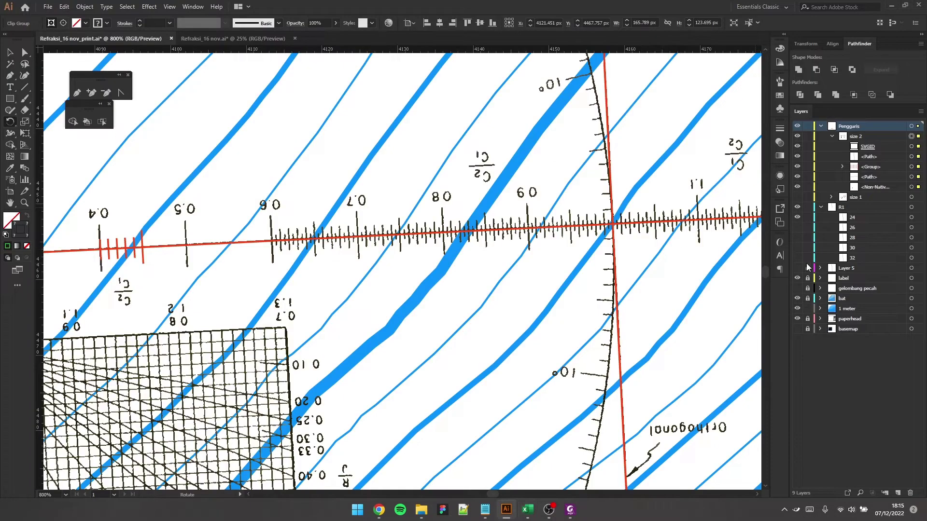
{"action": "scroll", "coordinate": [645, 212], "scroll_direction": "up", "scroll_amount": 1}
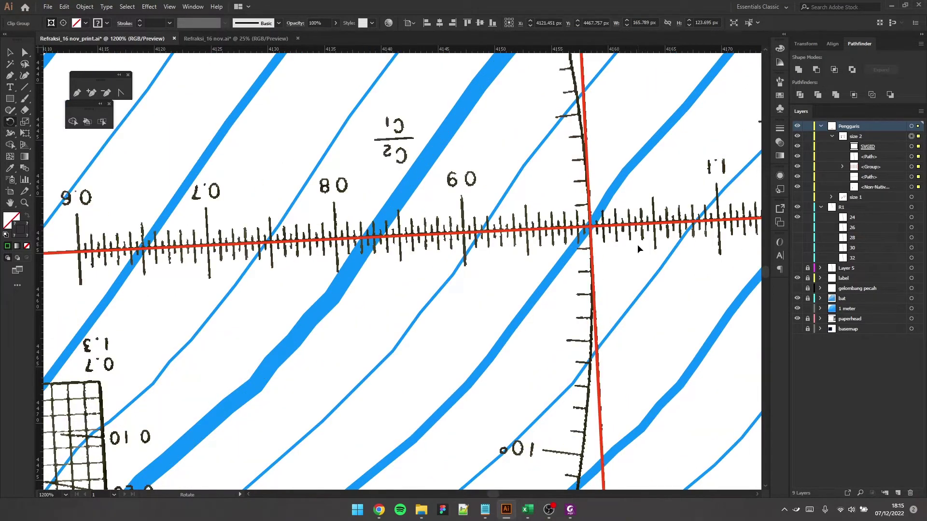
{"action": "left_click_drag", "start_coordinate": [638, 244], "coordinate": [638, 234]}
Step: Copy the template's orthogonal line in place into the R1 layer and name the copy 22
{"action": "left_click", "coordinate": [910, 156]}
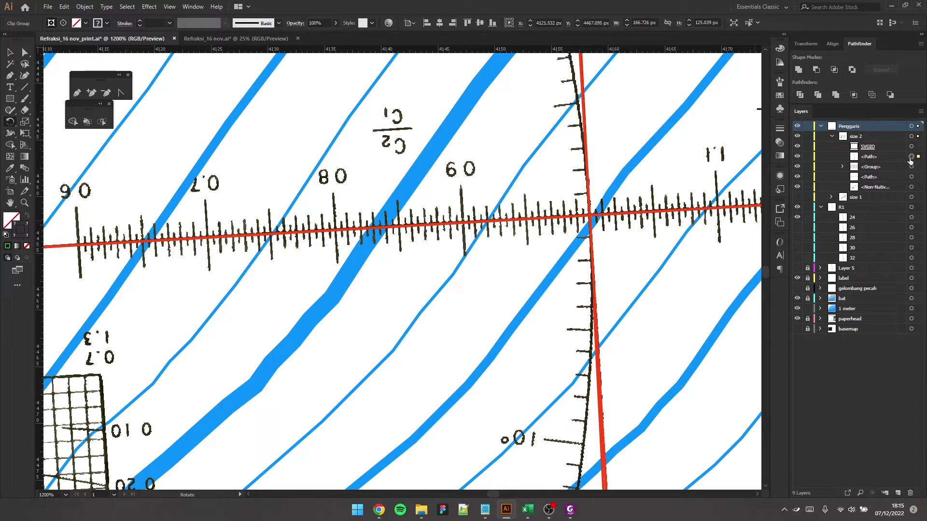
{"action": "left_click", "coordinate": [857, 208]}
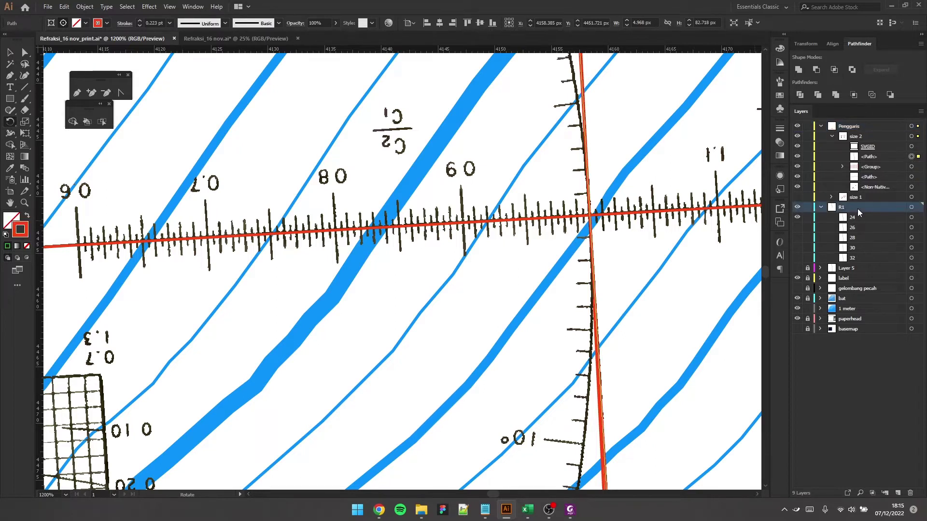
{"action": "key", "text": "ctrl+x"}
{"action": "key", "text": "ctrl+f"}
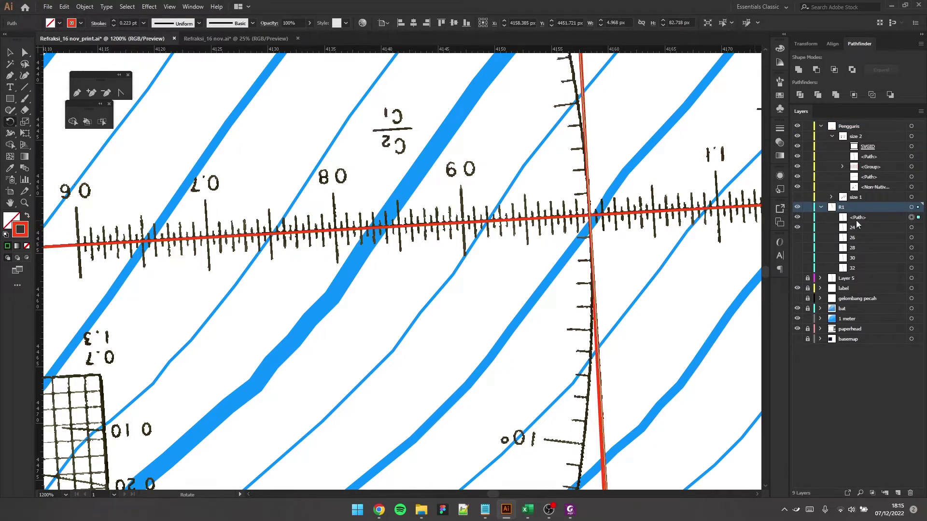
{"action": "double_click", "coordinate": [856, 220]}
{"action": "type", "text": "22"}
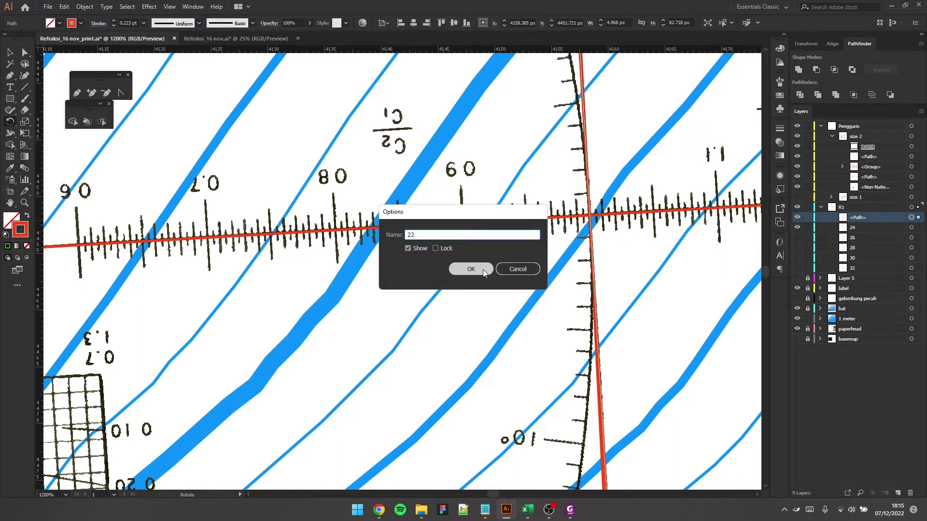
{"action": "left_click", "coordinate": [470, 269]}
Step: Reselect the whole size 2 template with the Selection tool and hide the 24 line in the R1 layer
{"action": "key", "text": "ctrl+minus"}
{"action": "left_click", "coordinate": [10, 52]}
{"action": "scroll", "coordinate": [575, 200], "scroll_direction": "up", "scroll_amount": 2}
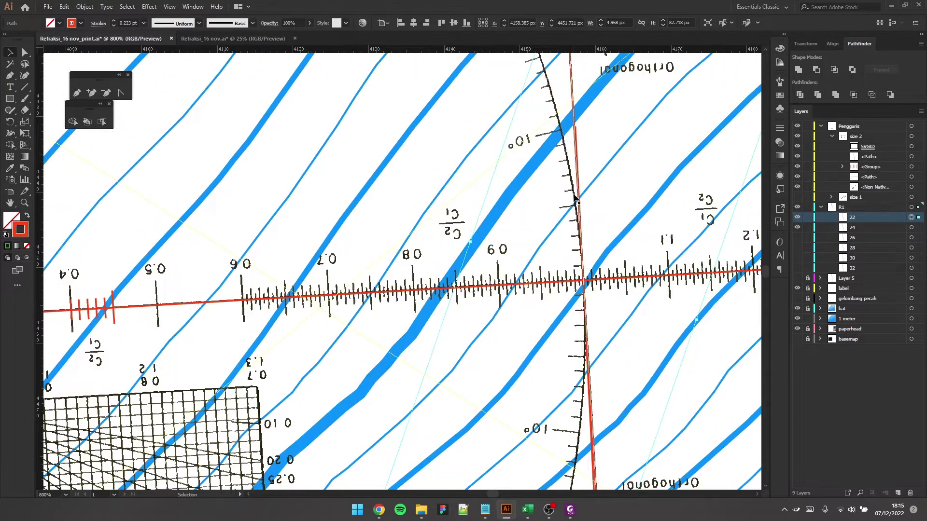
{"action": "left_click", "coordinate": [604, 279]}
{"action": "scroll", "coordinate": [606, 206], "scroll_direction": "down", "scroll_amount": 3}
{"action": "left_click", "coordinate": [797, 227]}
{"action": "scroll", "coordinate": [603, 191], "scroll_direction": "up", "scroll_amount": 1}
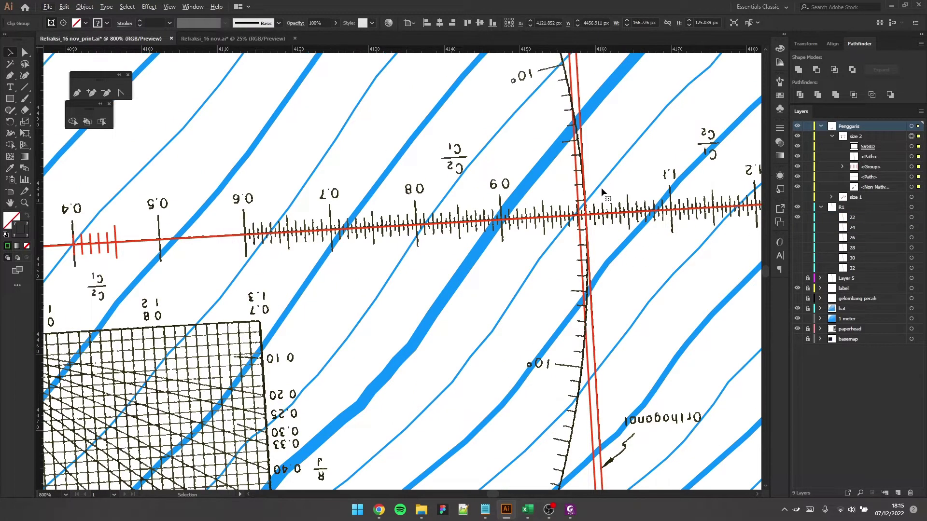
Step: Move the size 2 template along the 22 line until its scale intersection sits on the next thick contour
{"action": "scroll", "coordinate": [601, 189], "scroll_direction": "up", "scroll_amount": 2}
{"action": "left_click_drag", "start_coordinate": [601, 289], "coordinate": [597, 156]}
{"action": "scroll", "coordinate": [575, 218], "scroll_direction": "up", "scroll_amount": 3}
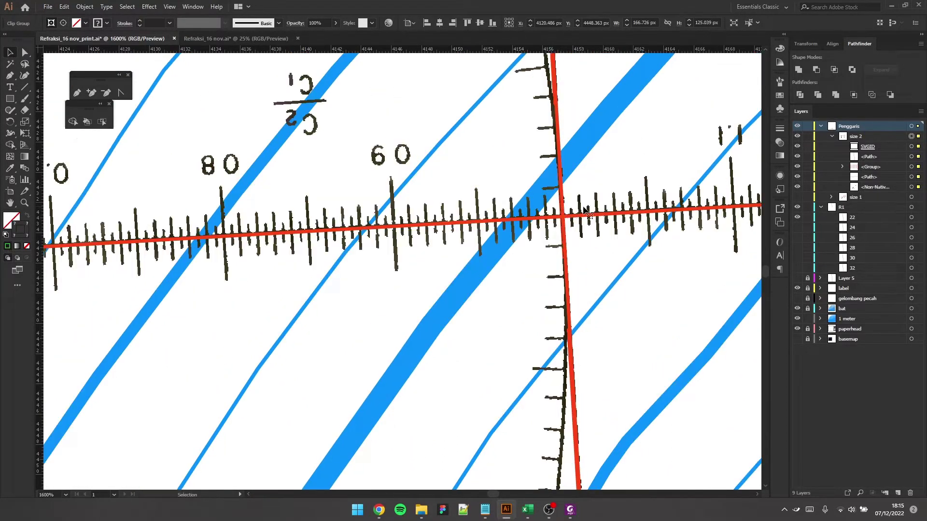
{"action": "left_click_drag", "start_coordinate": [603, 239], "coordinate": [596, 198]}
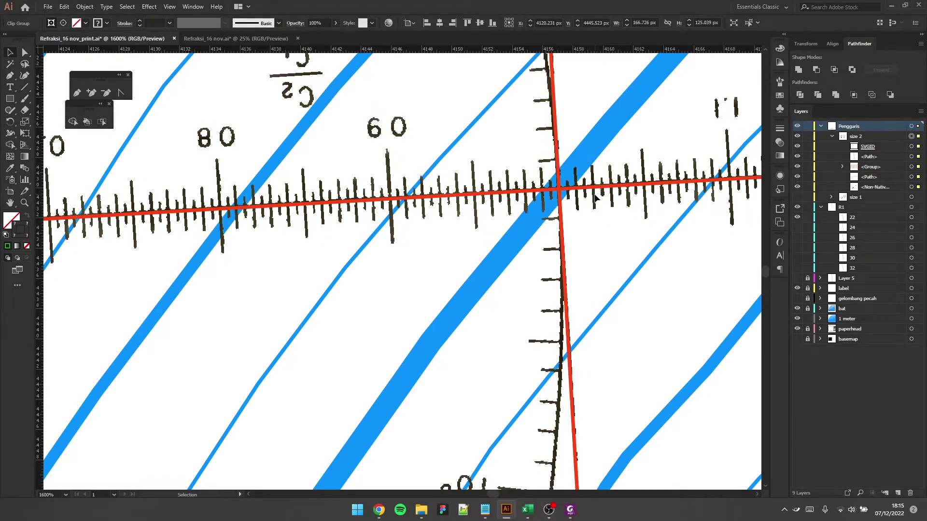
{"action": "left_click_drag", "start_coordinate": [596, 200], "coordinate": [596, 200]}
{"action": "scroll", "coordinate": [601, 219], "scroll_direction": "down", "scroll_amount": 4}
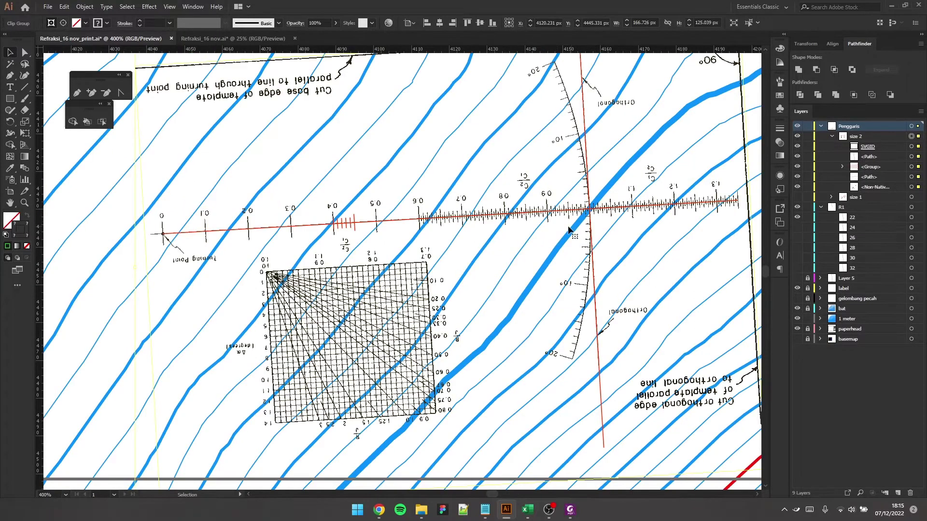
Step: Look up the C2/C1 ratio for the 20 m depth in the Excel table and return to the Illustrator map
{"action": "key", "text": "r"}
{"action": "scroll", "coordinate": [672, 195], "scroll_direction": "up", "scroll_amount": 1}
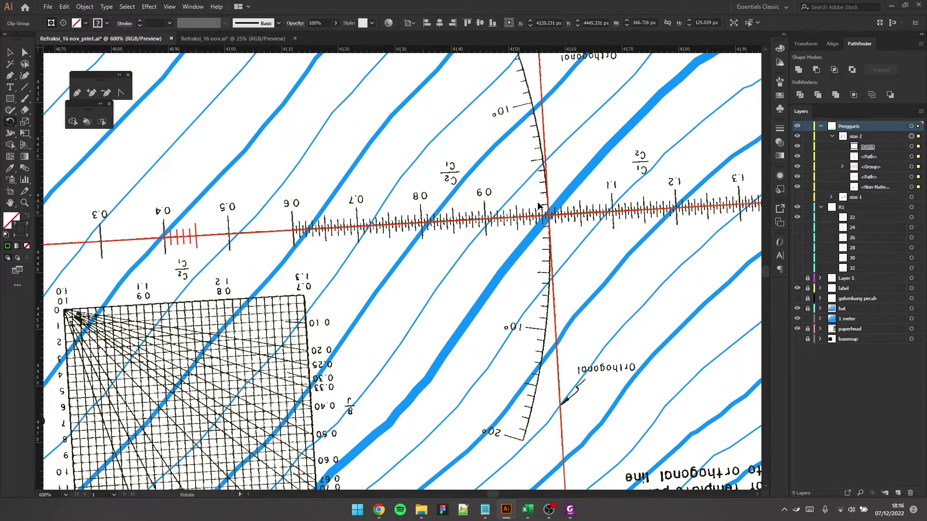
{"action": "key", "text": "alt+Tab"}
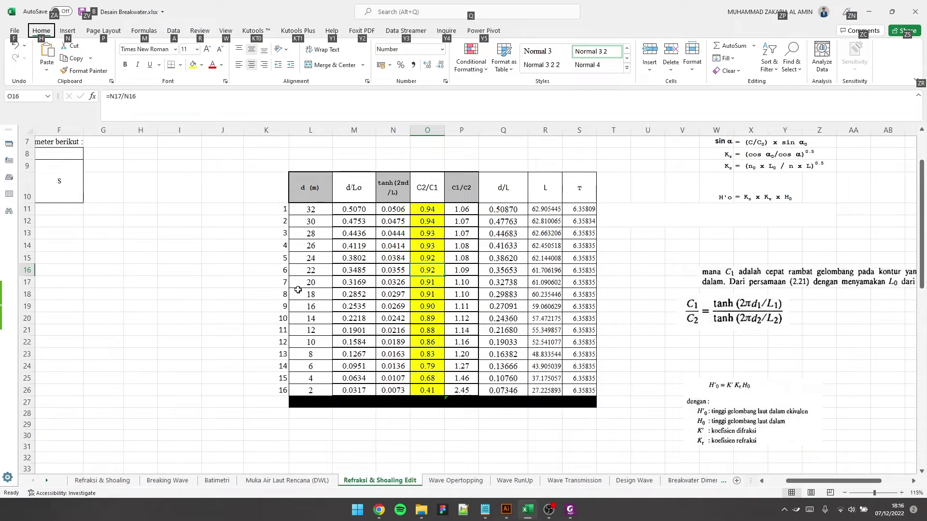
{"action": "left_click", "coordinate": [411, 271]}
{"action": "left_click", "coordinate": [308, 279]}
{"action": "left_click", "coordinate": [435, 280]}
{"action": "key", "text": "alt+Tab"}
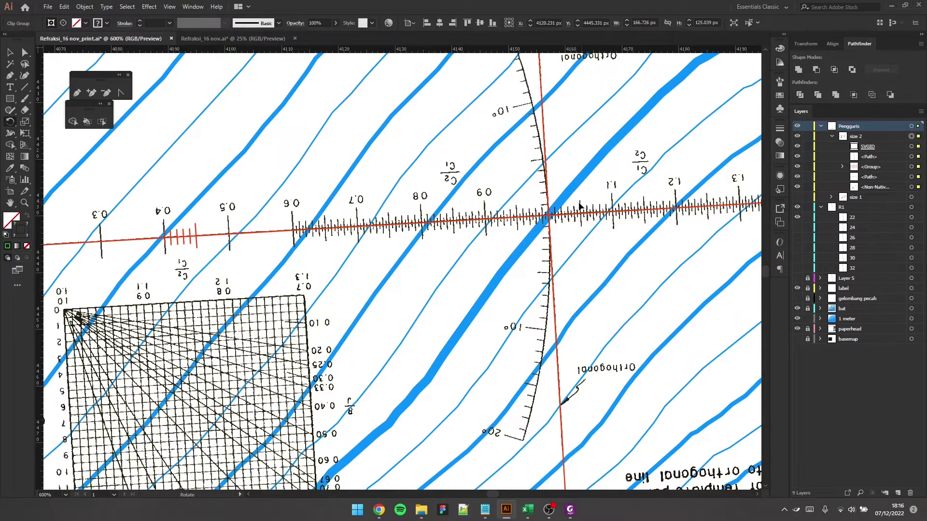
Step: Examine the template's C2/C1 scale just past the 0.9 mark against the contours, and the template's overall placement on the map
{"action": "scroll", "coordinate": [563, 212], "scroll_direction": "up", "scroll_amount": 1}
{"action": "scroll", "coordinate": [476, 235], "scroll_direction": "up", "scroll_amount": 3}
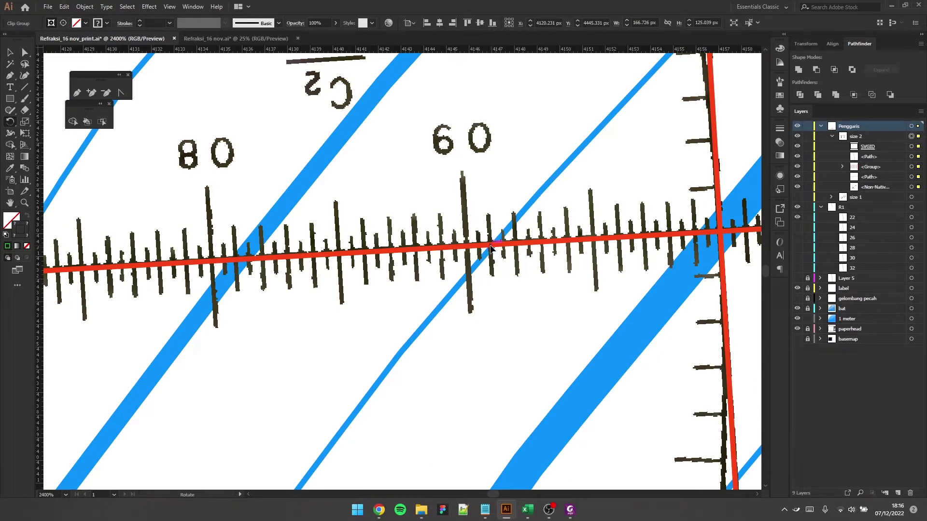
{"action": "scroll", "coordinate": [493, 250], "scroll_direction": "up", "scroll_amount": 3}
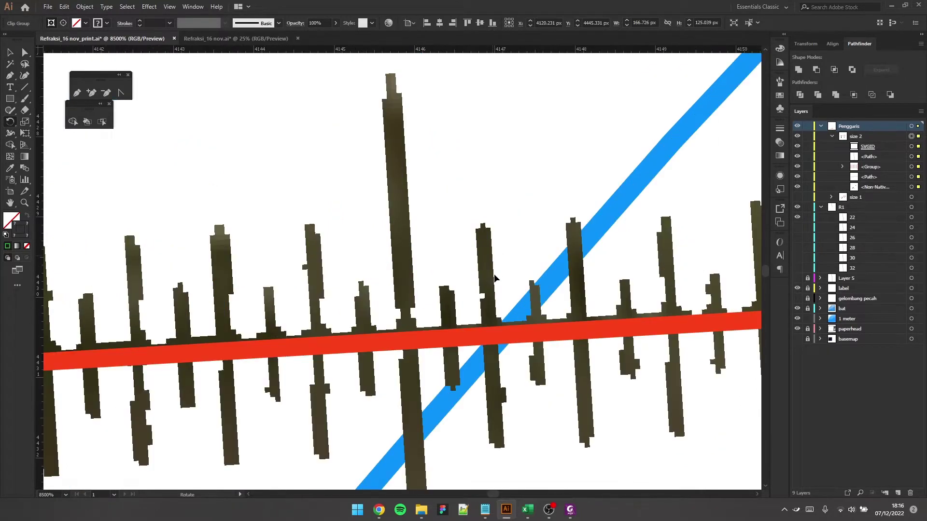
{"action": "scroll", "coordinate": [497, 338], "scroll_direction": "down", "scroll_amount": 5}
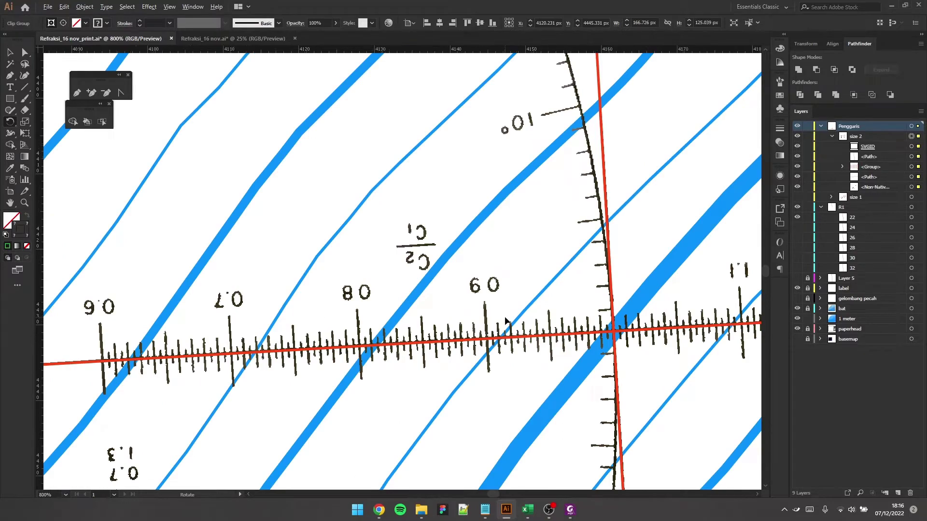
{"action": "scroll", "coordinate": [509, 320], "scroll_direction": "down", "scroll_amount": 3}
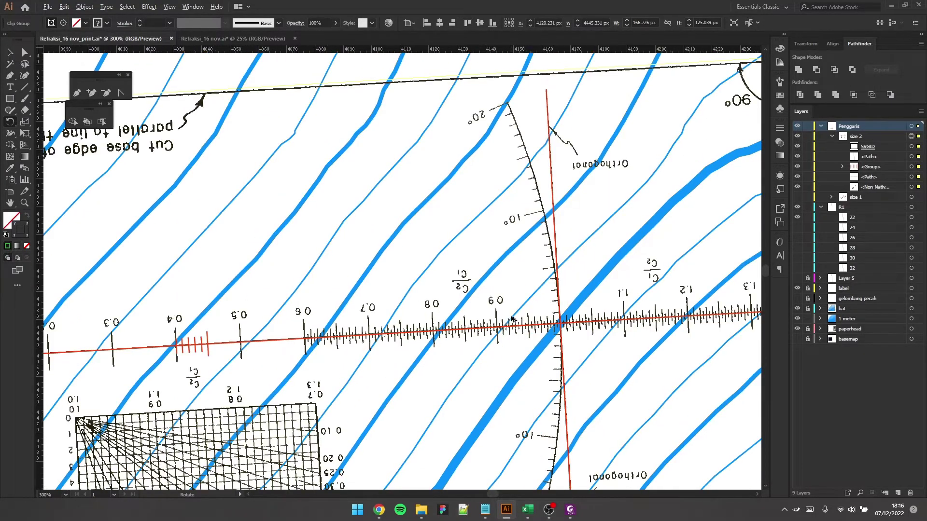
{"action": "scroll", "coordinate": [512, 320], "scroll_direction": "down", "scroll_amount": 1}
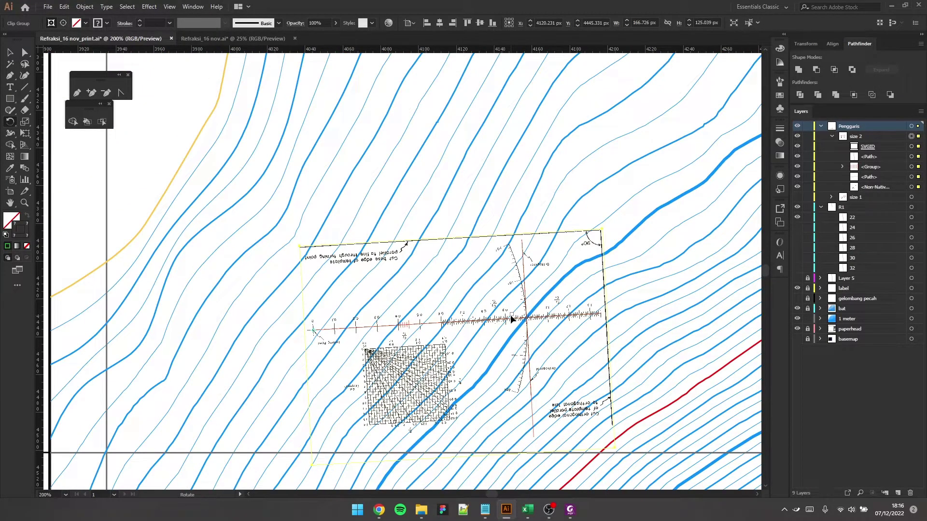
{"action": "scroll", "coordinate": [511, 319], "scroll_direction": "down", "scroll_amount": 2}
{"action": "left_click", "coordinate": [10, 53]}
{"action": "scroll", "coordinate": [357, 293], "scroll_direction": "down", "scroll_amount": 3}
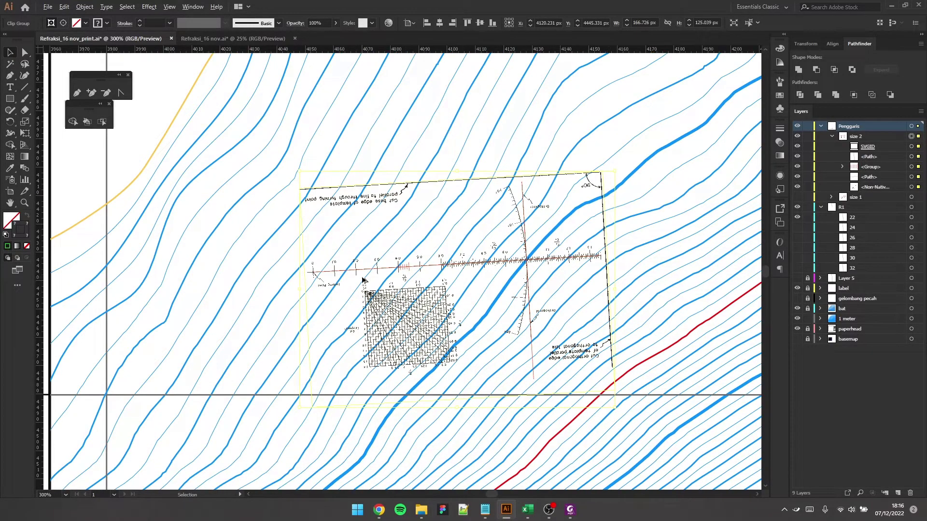
{"action": "scroll", "coordinate": [363, 282], "scroll_direction": "up", "scroll_amount": 1}
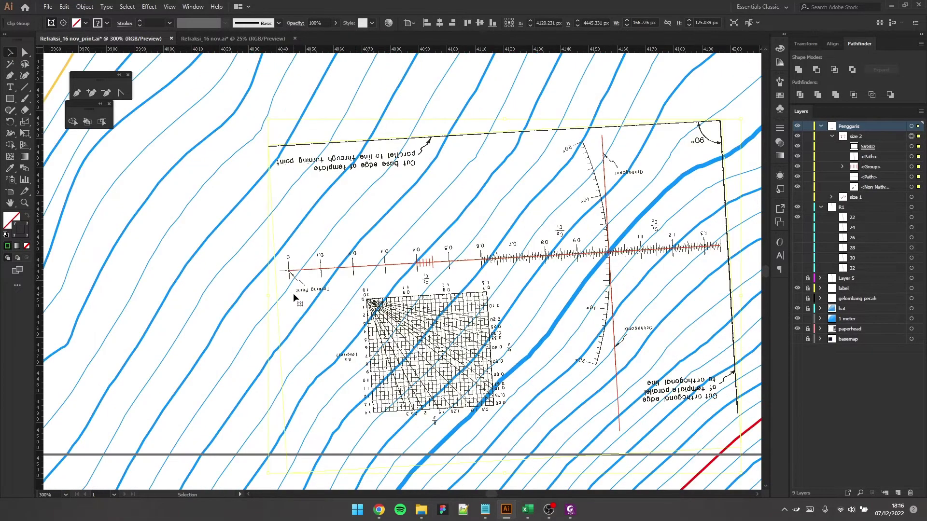
{"action": "left_click", "coordinate": [831, 137]}
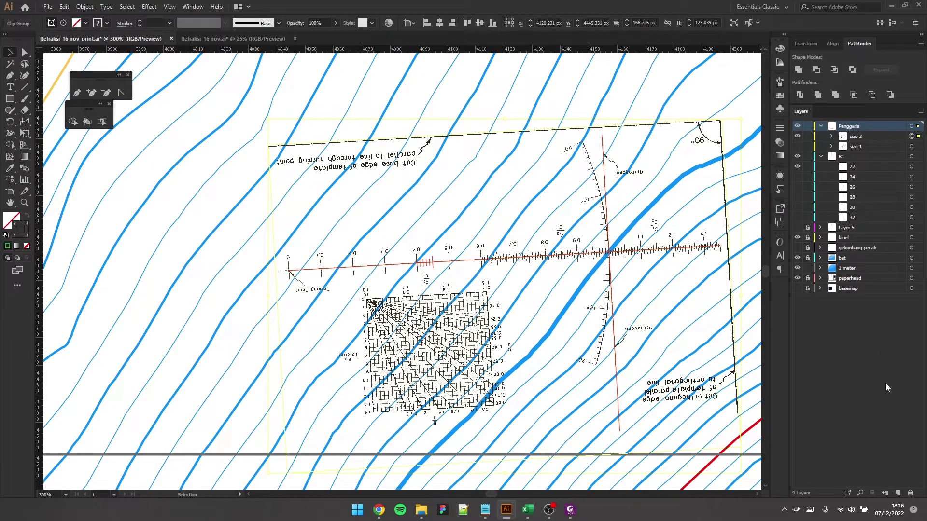
{"action": "left_click", "coordinate": [897, 493]}
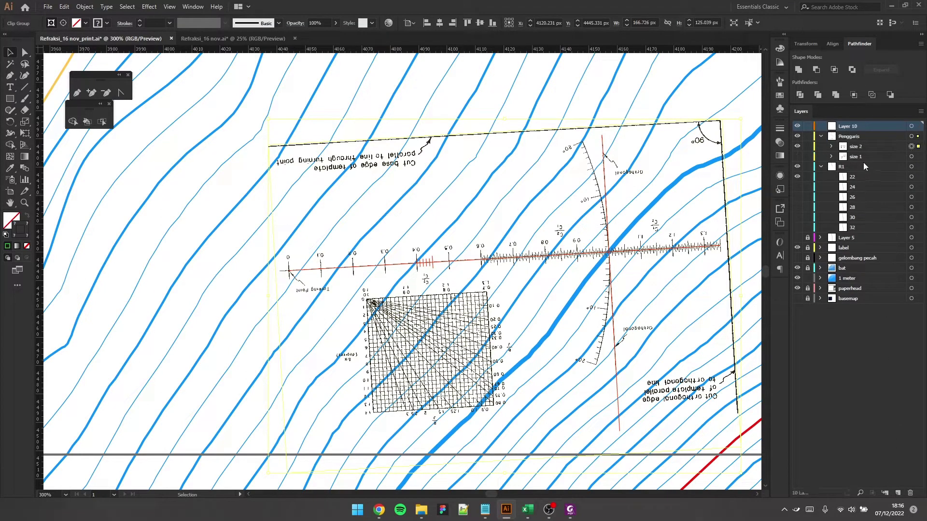
{"action": "key", "text": "Delete"}
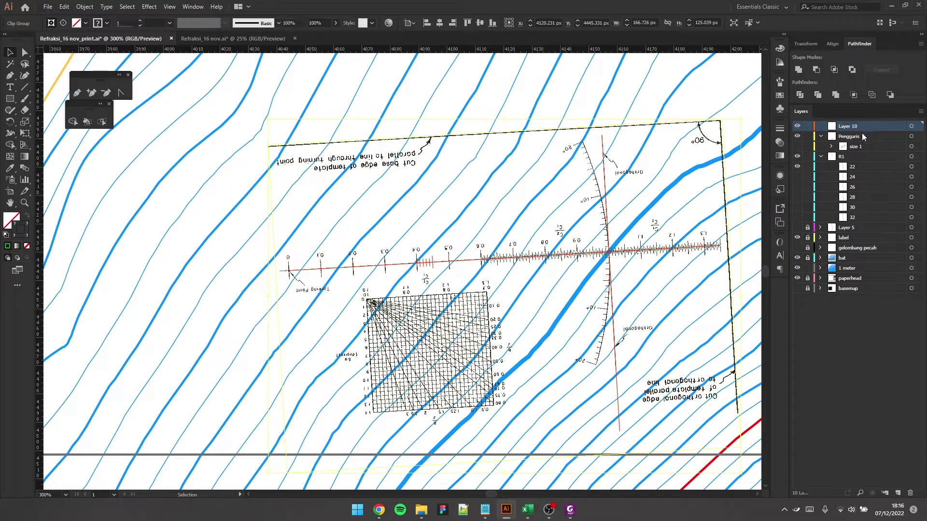
{"action": "key", "text": "ctrl+z"}
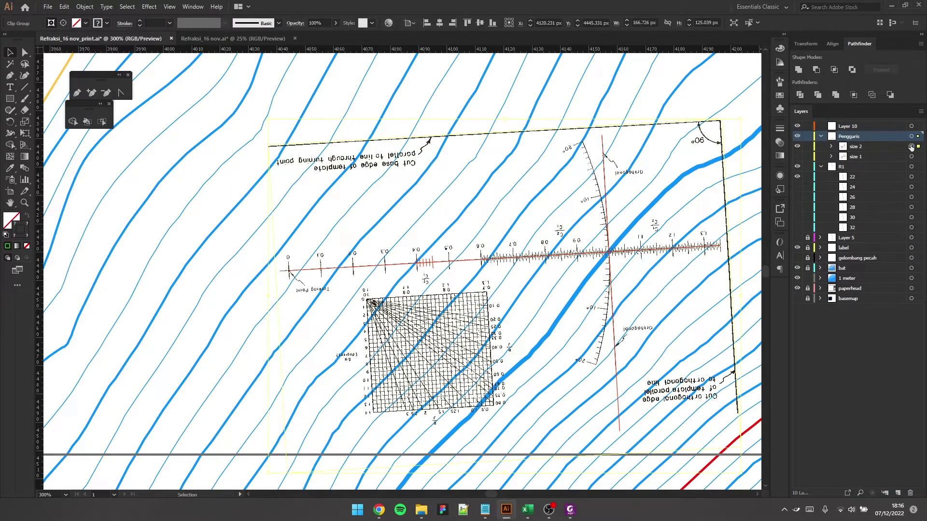
{"action": "key", "text": "ctrl+z"}
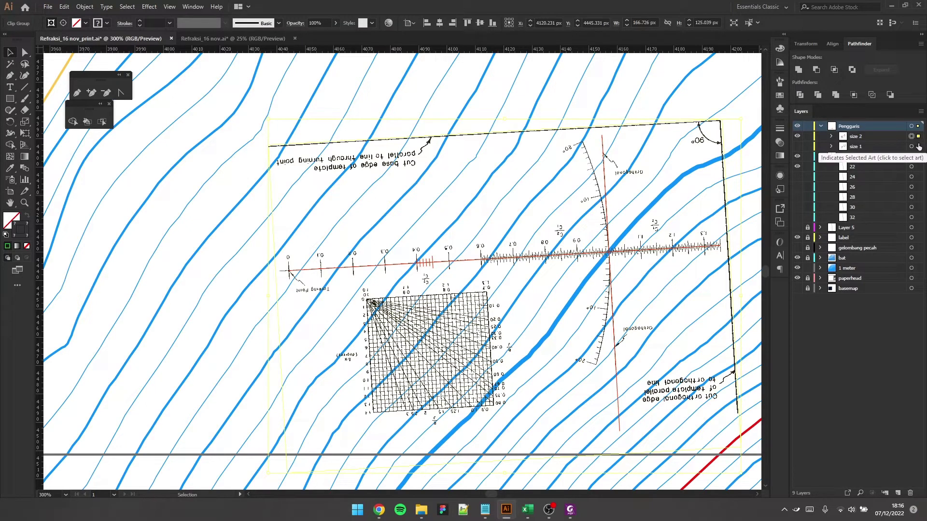
Step: Duplicate the size 2 template in place within the Penggaris layer and name the copy size 3
{"action": "key", "text": "ctrl+z"}
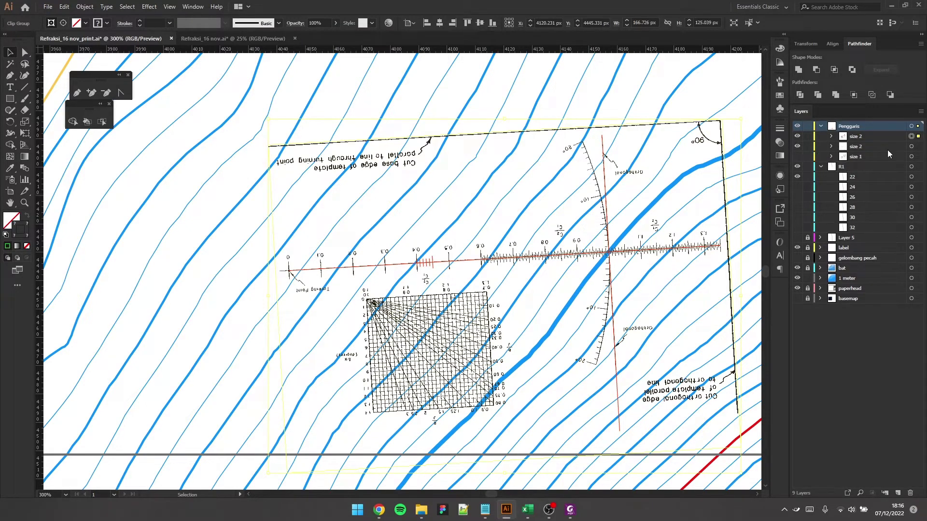
{"action": "double_click", "coordinate": [859, 138]}
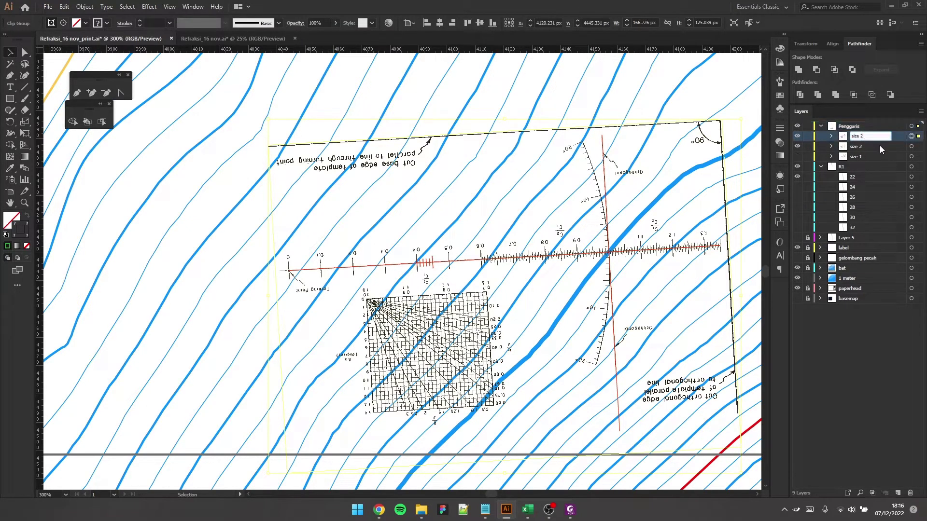
{"action": "type", "text": "size 3"}
{"action": "key", "text": "Return"}
{"action": "key", "text": "ctrl+z"}
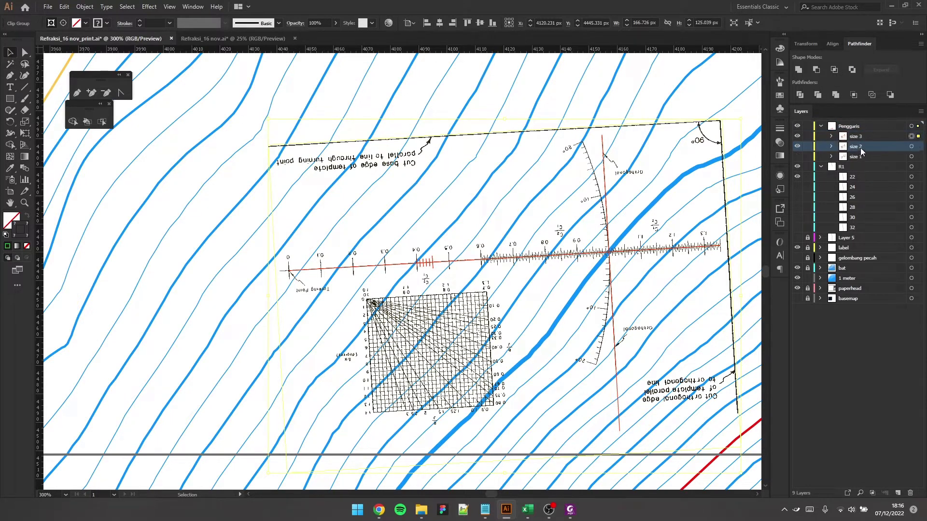
Step: Scale the size 3 template down to about 153 mm wide and move its scale intersection back onto the 22 line at the thick contour
{"action": "left_click_drag", "start_coordinate": [862, 148], "coordinate": [862, 132]}
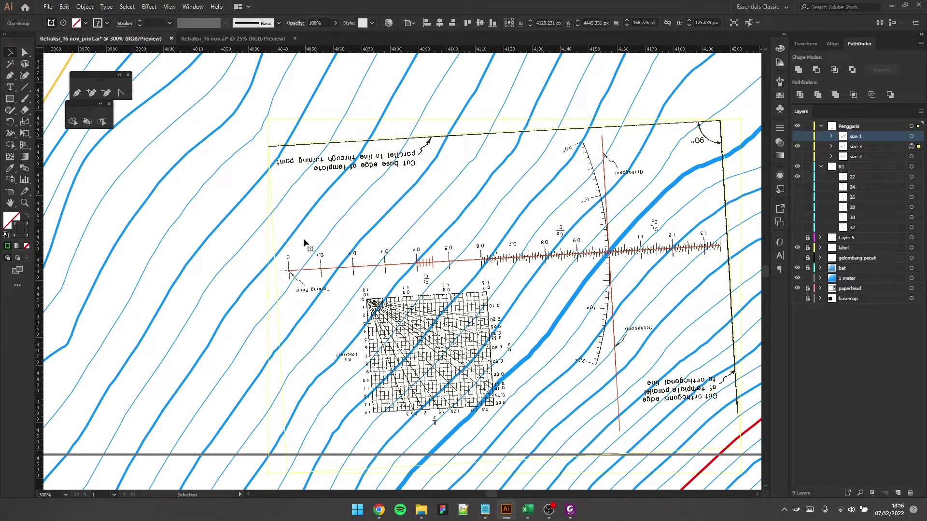
{"action": "left_click_drag", "start_coordinate": [268, 296], "coordinate": [531, 279]}
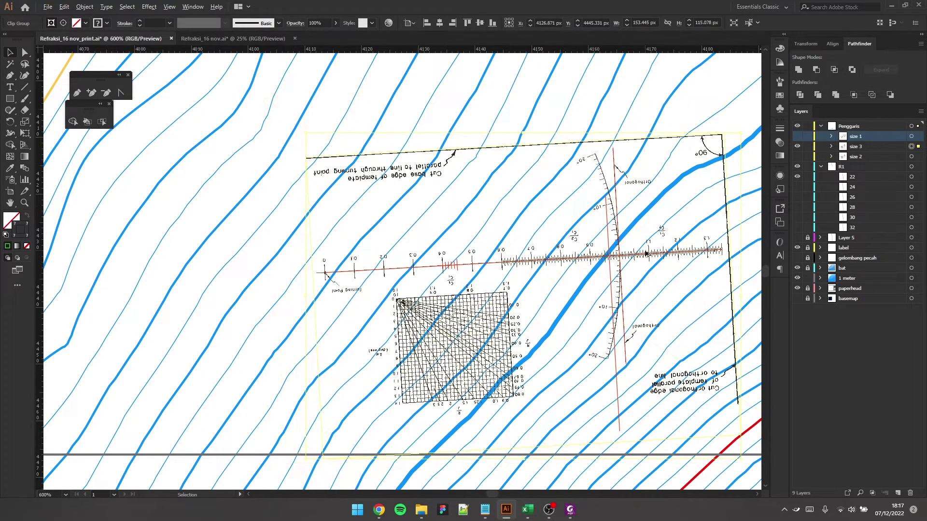
{"action": "scroll", "coordinate": [603, 263], "scroll_direction": "up", "scroll_amount": 3}
{"action": "scroll", "coordinate": [593, 260], "scroll_direction": "up", "scroll_amount": 1}
{"action": "left_click_drag", "start_coordinate": [593, 260], "coordinate": [534, 264]}
{"action": "scroll", "coordinate": [547, 258], "scroll_direction": "up", "scroll_amount": 2}
{"action": "scroll", "coordinate": [543, 265], "scroll_direction": "down", "scroll_amount": 1}
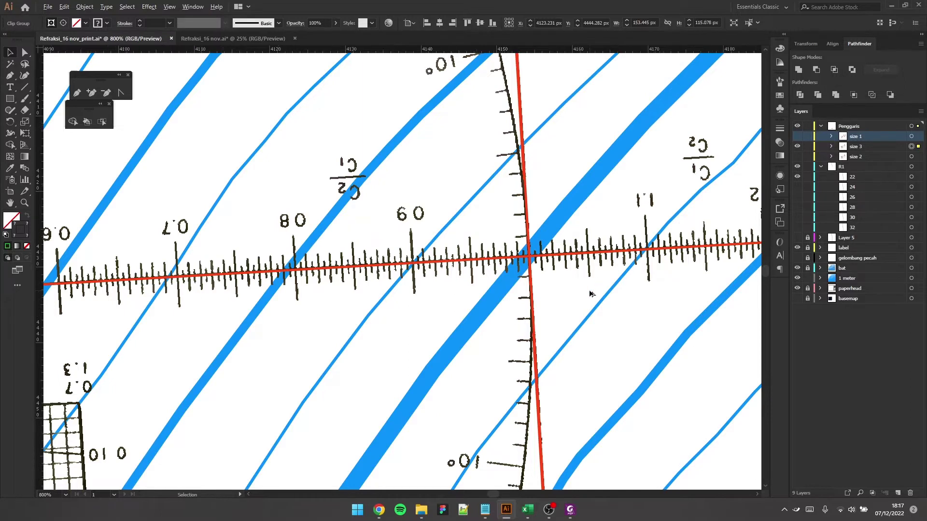
Step: Shrink the size 3 template further to about 151 mm wide and realign its scale intersection with the 22 line on the thick contour
{"action": "scroll", "coordinate": [592, 294], "scroll_direction": "down", "scroll_amount": 1}
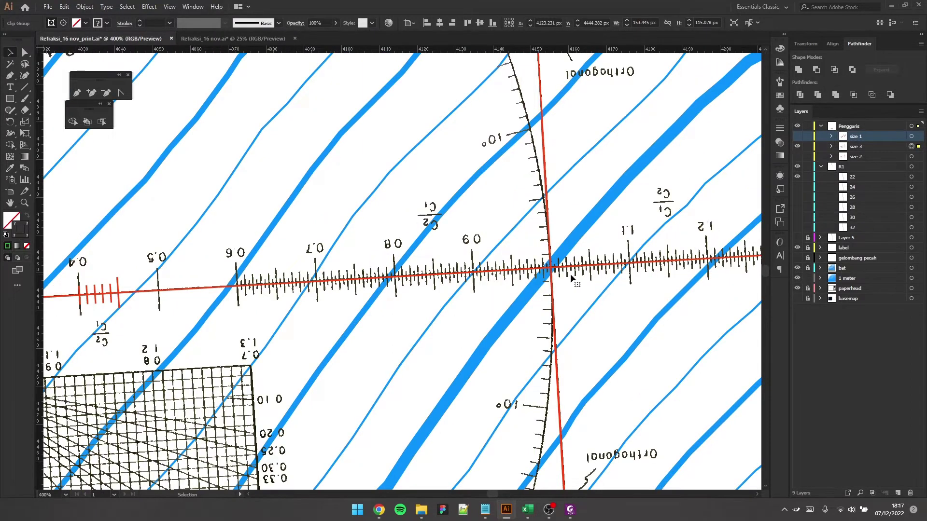
{"action": "scroll", "coordinate": [557, 271], "scroll_direction": "down", "scroll_amount": 1}
{"action": "left_click_drag", "start_coordinate": [140, 326], "coordinate": [151, 326]}
{"action": "scroll", "coordinate": [573, 264], "scroll_direction": "up", "scroll_amount": 1}
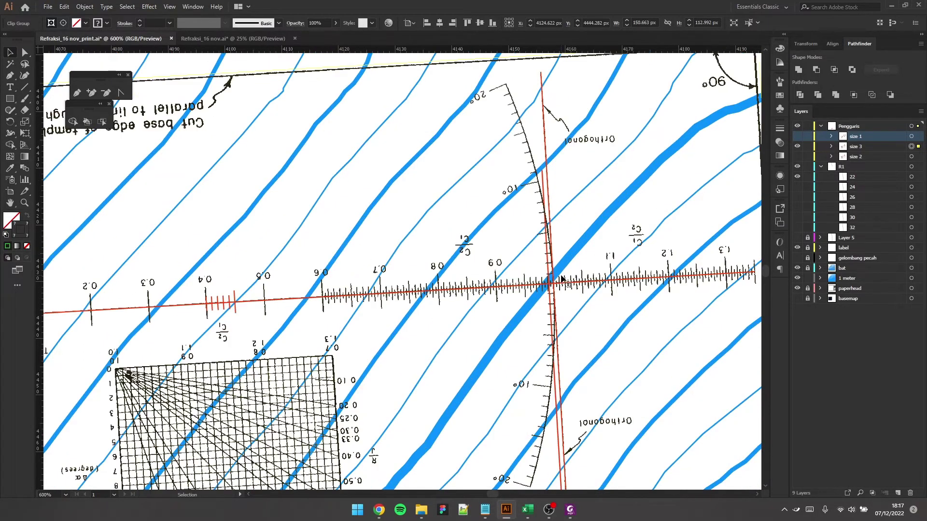
{"action": "scroll", "coordinate": [562, 276], "scroll_direction": "up", "scroll_amount": 2}
{"action": "left_click_drag", "start_coordinate": [553, 305], "coordinate": [529, 278]}
{"action": "scroll", "coordinate": [540, 306], "scroll_direction": "up", "scroll_amount": 2}
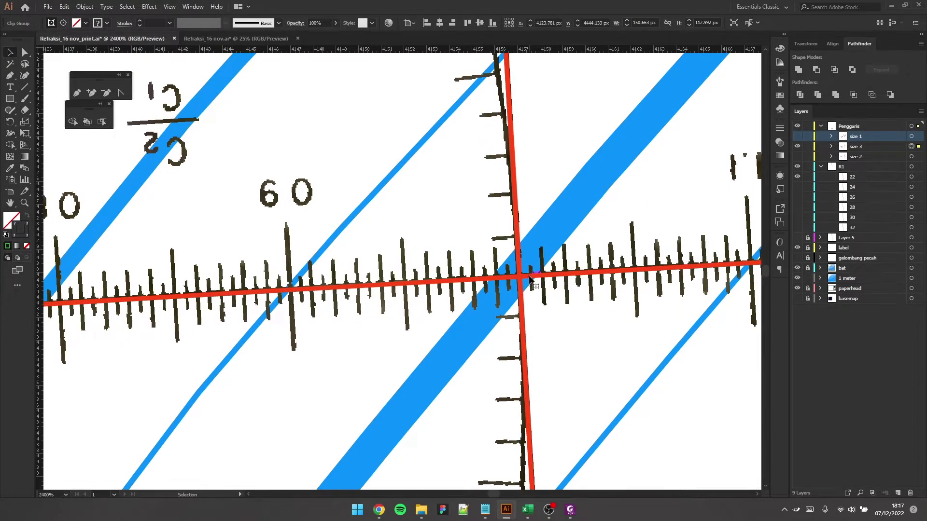
{"action": "scroll", "coordinate": [529, 279], "scroll_direction": "down", "scroll_amount": 4}
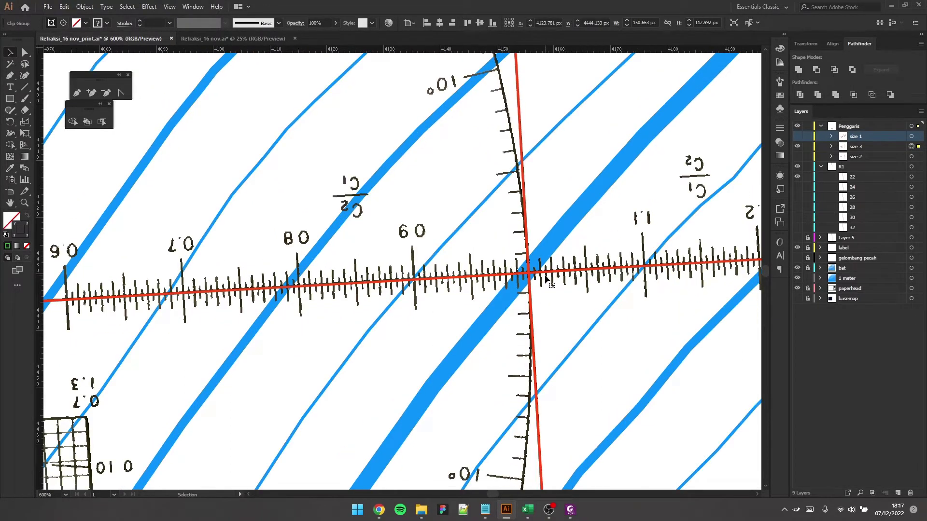
Step: Rotate the size 3 template slightly about its turning point to set the orthogonal direction at the 20 m contour
{"action": "scroll", "coordinate": [546, 279], "scroll_direction": "left", "scroll_amount": 3}
{"action": "left_click", "coordinate": [10, 122]}
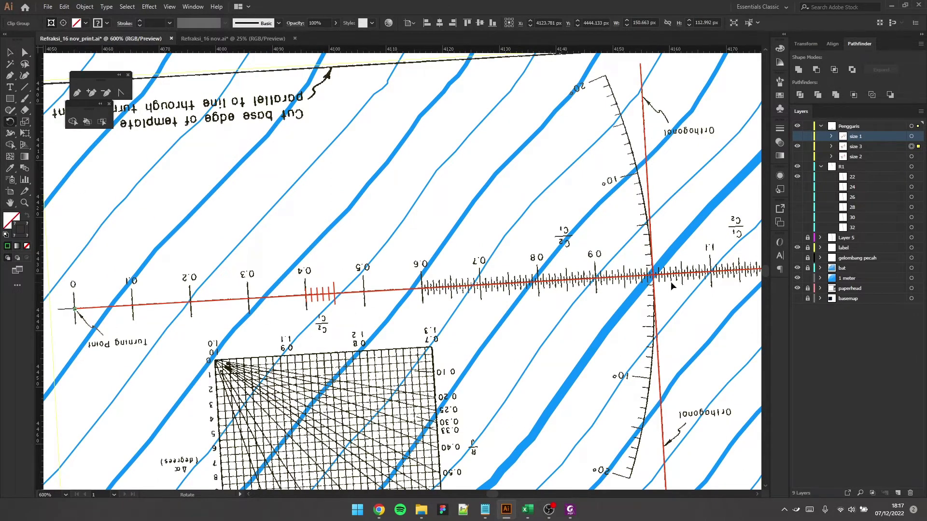
{"action": "scroll", "coordinate": [662, 273], "scroll_direction": "up", "scroll_amount": 2}
{"action": "scroll", "coordinate": [560, 252], "scroll_direction": "up", "scroll_amount": 2}
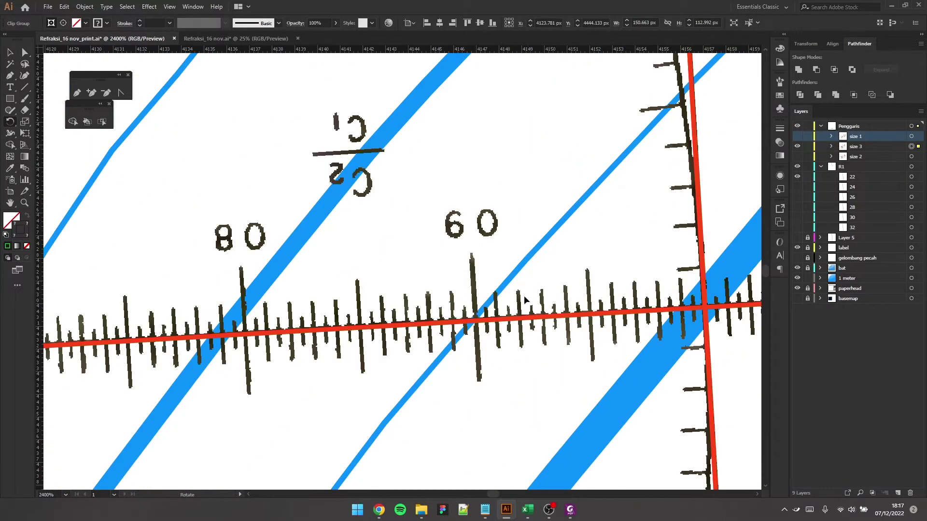
{"action": "scroll", "coordinate": [500, 311], "scroll_direction": "down", "scroll_amount": 2}
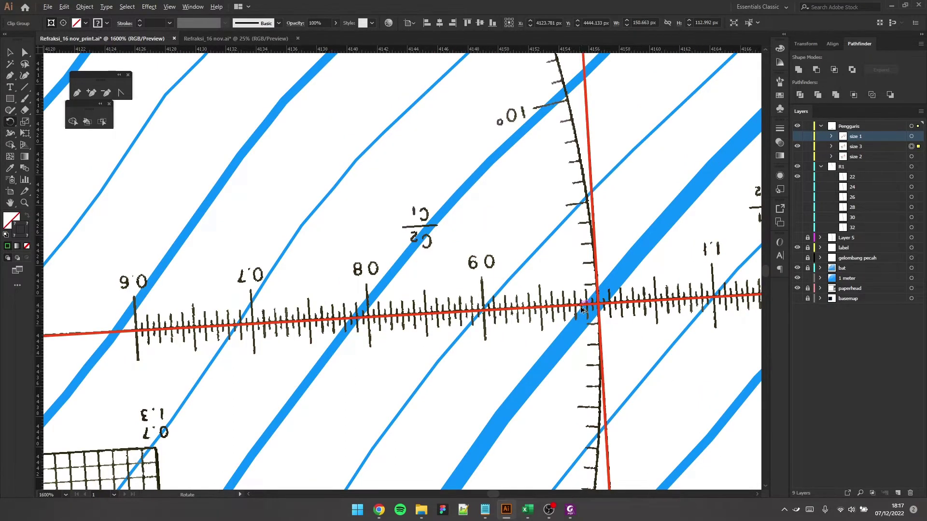
{"action": "scroll", "coordinate": [579, 348], "scroll_direction": "up", "scroll_amount": 1}
{"action": "left_click_drag", "start_coordinate": [642, 316], "coordinate": [643, 311]}
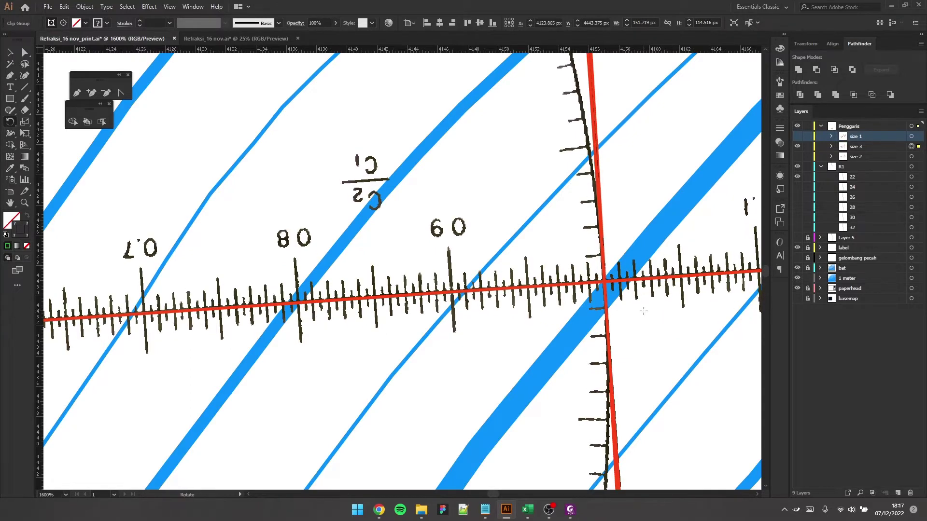
Step: Copy the size 3 template's orthogonal path in place into the R1 layer, name it 20, and hide the 22 line
{"action": "left_click", "coordinate": [831, 147]}
{"action": "left_click", "coordinate": [911, 167]}
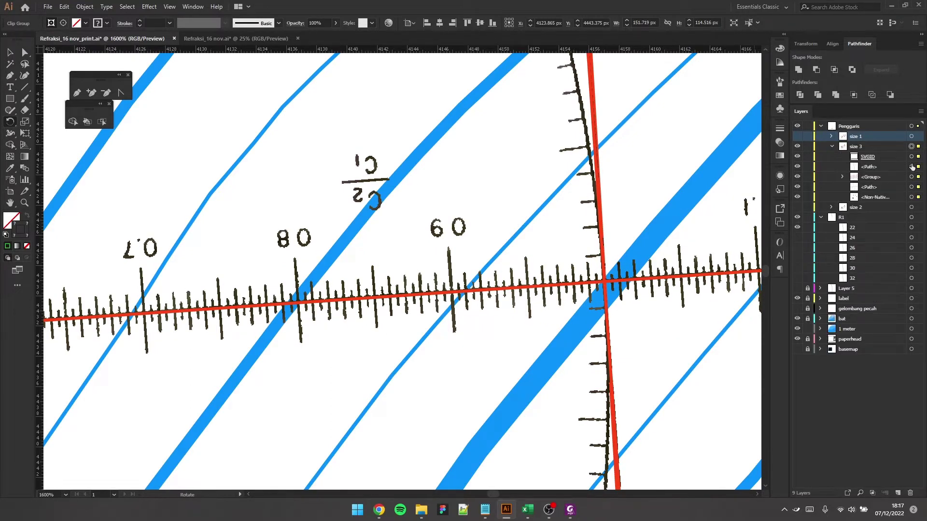
{"action": "left_click", "coordinate": [865, 217]}
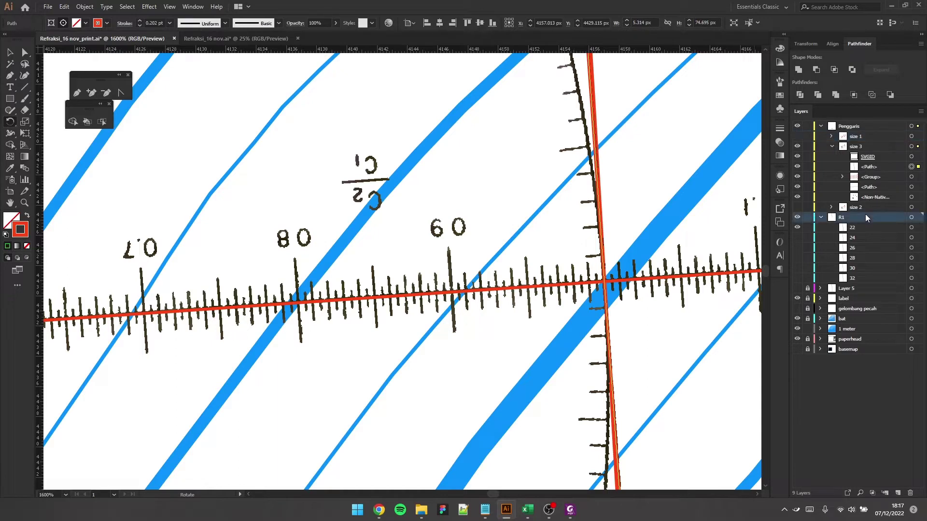
{"action": "key", "text": "ctrl+c"}
{"action": "key", "text": "ctrl+f"}
{"action": "double_click", "coordinate": [857, 228]}
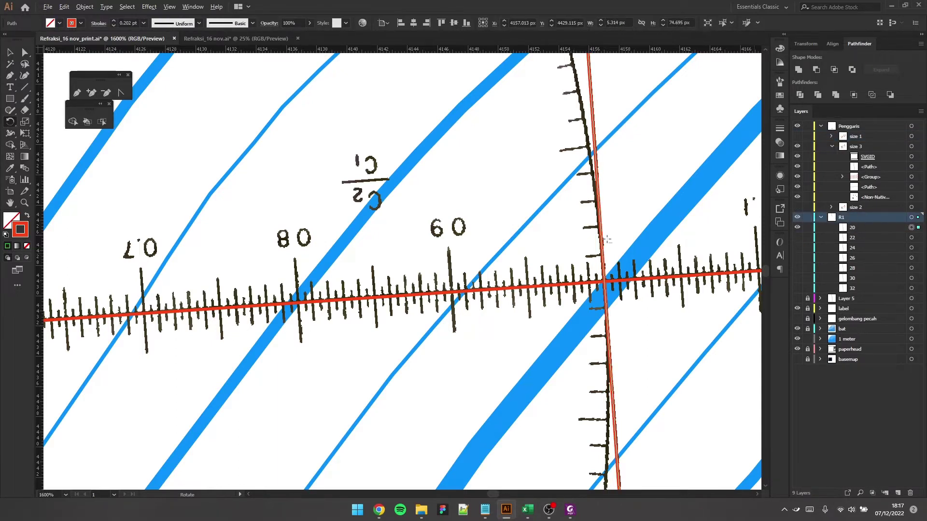
Step: Check the ratio table in Excel and move the size 3 template along the 20 line until its scale intersection sits on the next thick contour
{"action": "key", "text": "alt+Tab"}
{"action": "key", "text": "alt+Tab"}
{"action": "scroll", "coordinate": [463, 208], "scroll_direction": "down", "scroll_amount": 1}
{"action": "left_click", "coordinate": [8, 53]}
{"action": "scroll", "coordinate": [495, 268], "scroll_direction": "up", "scroll_amount": 1}
{"action": "left_click_drag", "start_coordinate": [584, 309], "coordinate": [581, 128]}
{"action": "scroll", "coordinate": [584, 130], "scroll_direction": "up", "scroll_amount": 1}
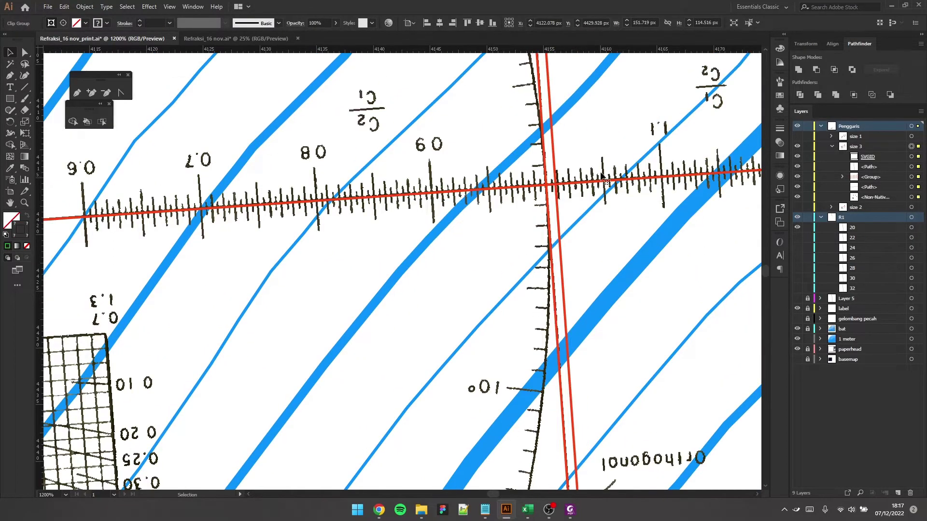
{"action": "scroll", "coordinate": [598, 174], "scroll_direction": "up", "scroll_amount": 1}
{"action": "scroll", "coordinate": [590, 180], "scroll_direction": "up", "scroll_amount": 1}
{"action": "scroll", "coordinate": [596, 219], "scroll_direction": "up", "scroll_amount": 1}
{"action": "left_click_drag", "start_coordinate": [582, 263], "coordinate": [577, 205]}
{"action": "scroll", "coordinate": [560, 231], "scroll_direction": "up", "scroll_amount": 1}
{"action": "left_click_drag", "start_coordinate": [556, 268], "coordinate": [550, 236]}
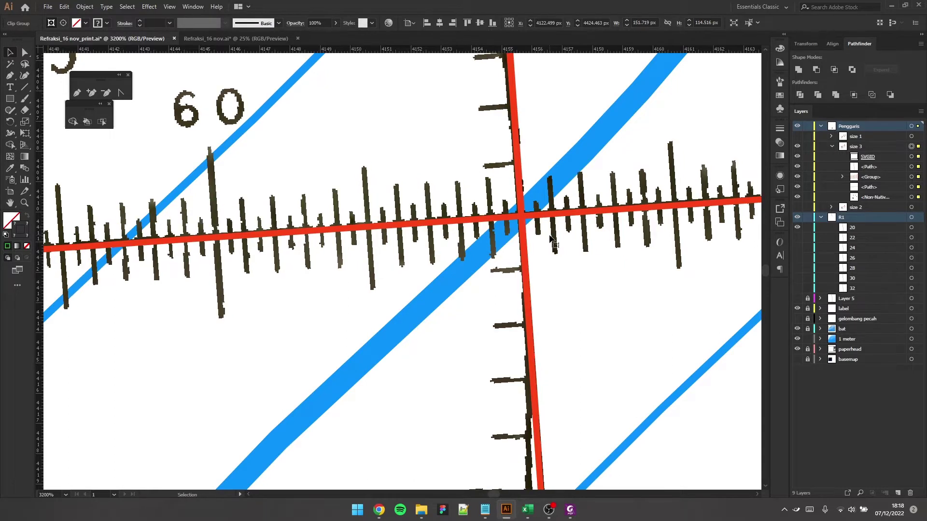
Step: Rotate the size 3 template about its turning point to set the orthogonal direction at the 18 m contour
{"action": "scroll", "coordinate": [555, 236], "scroll_direction": "down", "scroll_amount": 3}
{"action": "scroll", "coordinate": [560, 226], "scroll_direction": "left", "scroll_amount": 6}
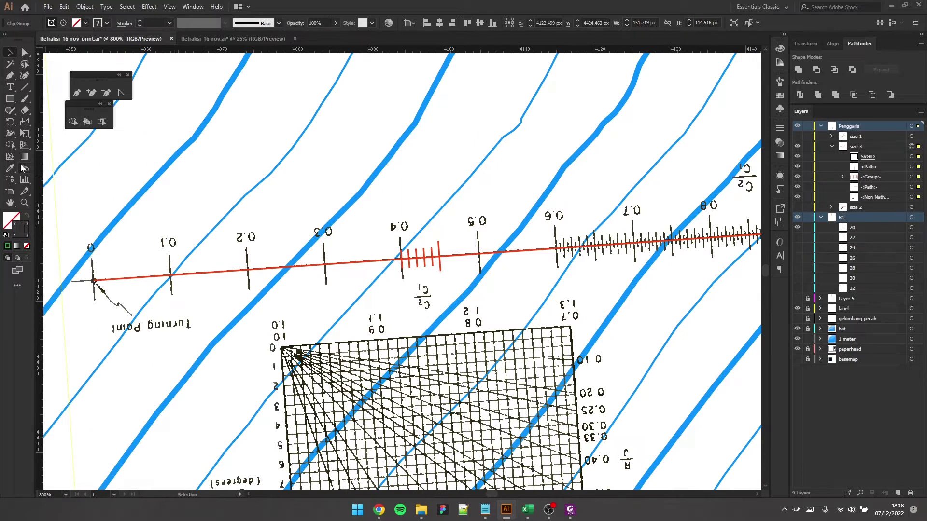
{"action": "key", "text": "r"}
{"action": "scroll", "coordinate": [344, 266], "scroll_direction": "right", "scroll_amount": 5}
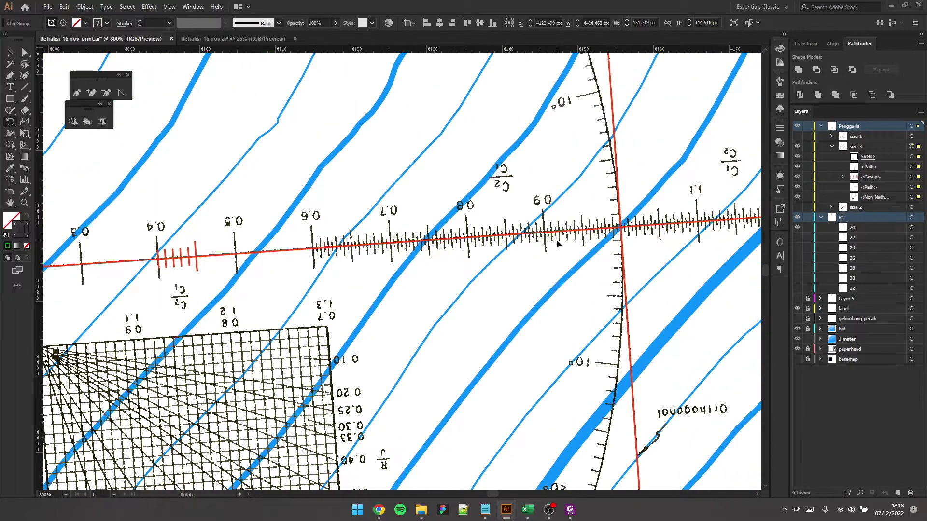
{"action": "scroll", "coordinate": [634, 220], "scroll_direction": "up", "scroll_amount": 1}
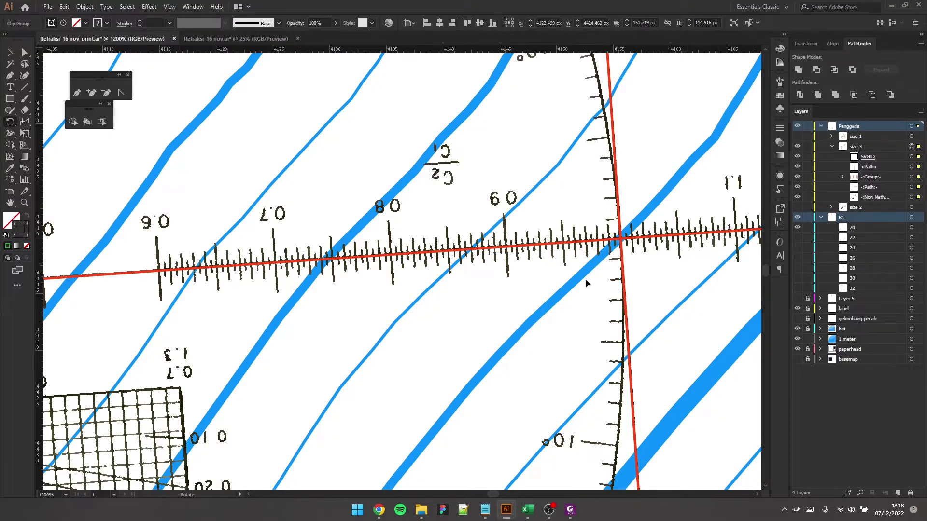
{"action": "left_click_drag", "start_coordinate": [672, 249], "coordinate": [669, 257]}
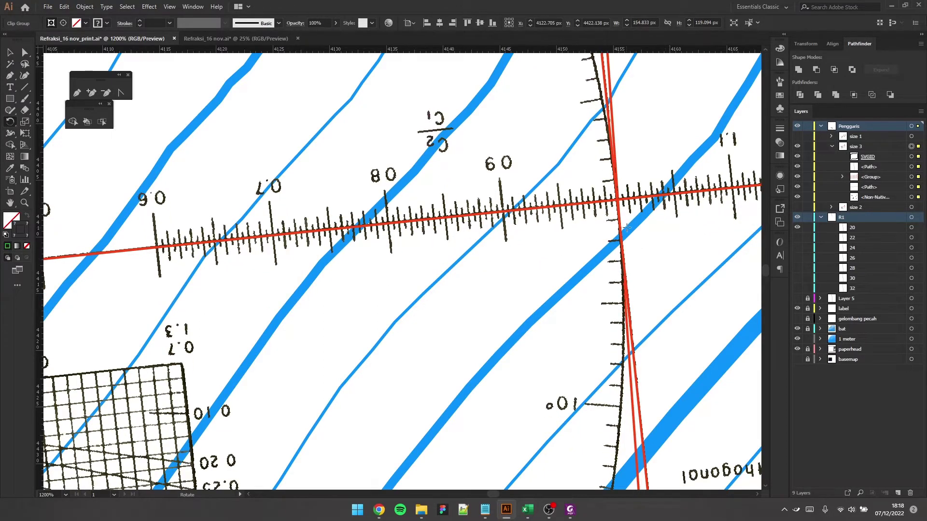
{"action": "scroll", "coordinate": [644, 231], "scroll_direction": "up", "scroll_amount": 2}
{"action": "left_click_drag", "start_coordinate": [646, 227], "coordinate": [643, 224]}
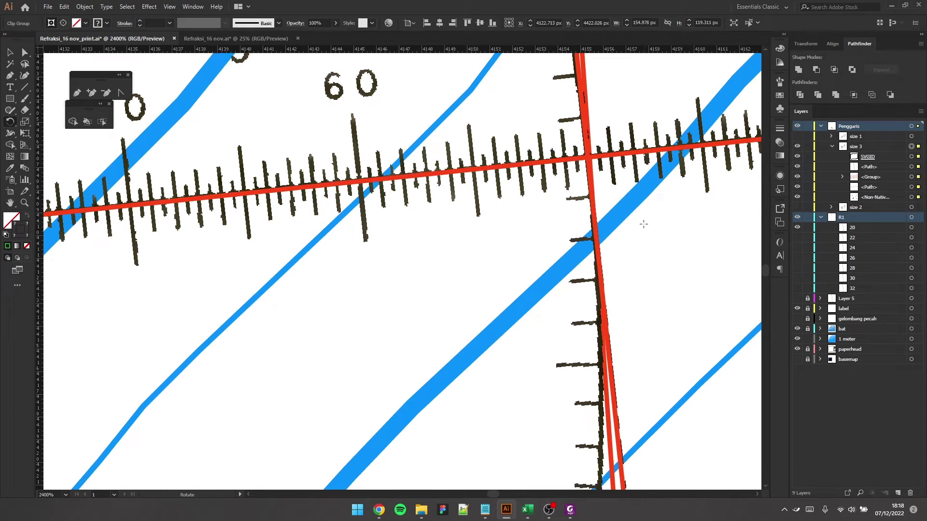
Step: Copy the rotated orthogonal path in place into the R1 layer, name it 18, and hide the 20 line
{"action": "left_click", "coordinate": [911, 166]}
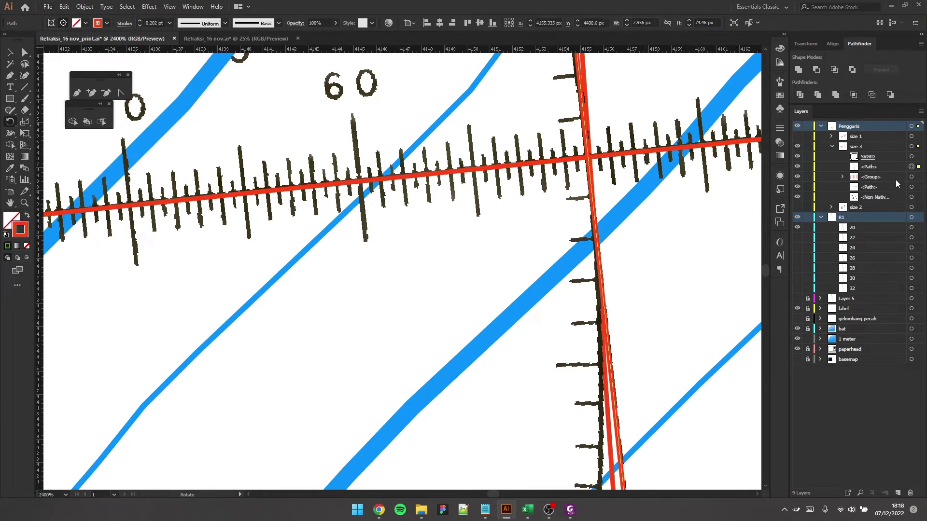
{"action": "left_click", "coordinate": [862, 219]}
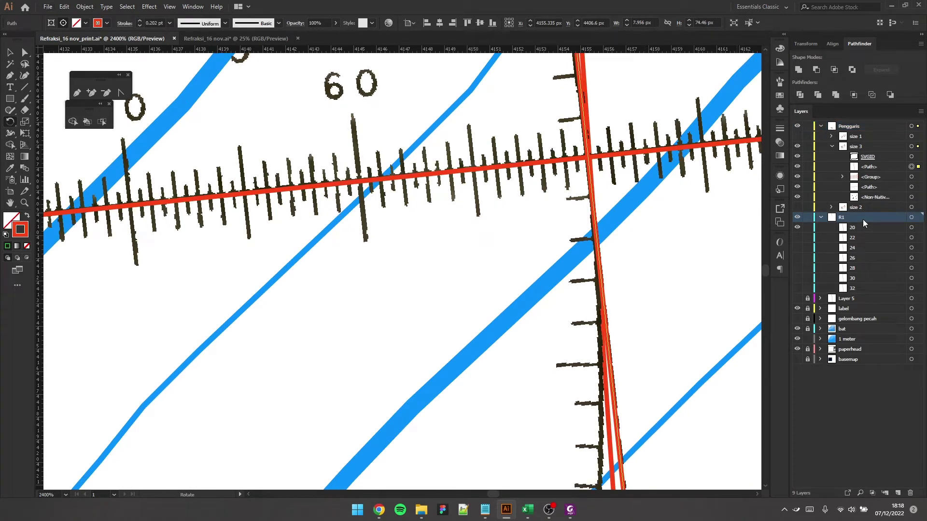
{"action": "key", "text": "ctrl+f"}
{"action": "double_click", "coordinate": [858, 227]}
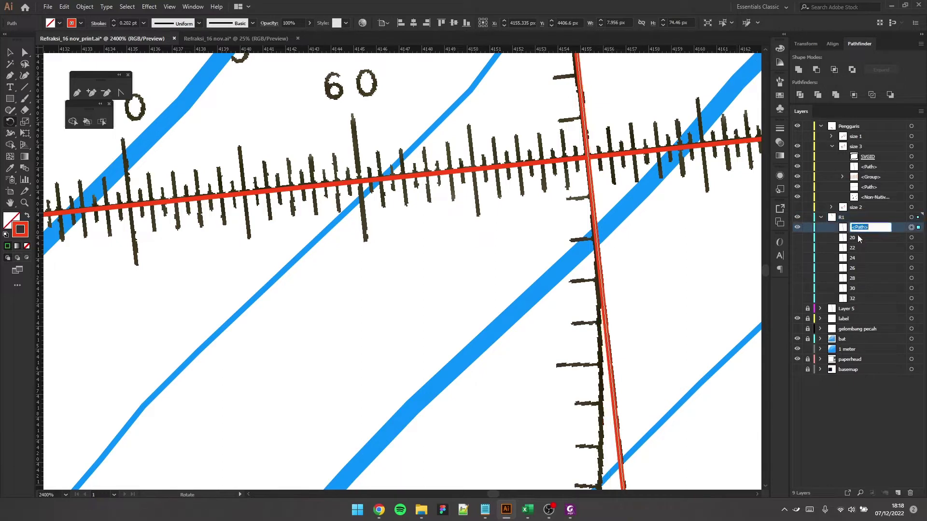
Step: Move the size 3 template along the 18 line until its scale intersection sits on the next thick contour
{"action": "left_click", "coordinate": [10, 51]}
{"action": "left_click", "coordinate": [518, 276]}
{"action": "scroll", "coordinate": [521, 276], "scroll_direction": "down", "scroll_amount": 1}
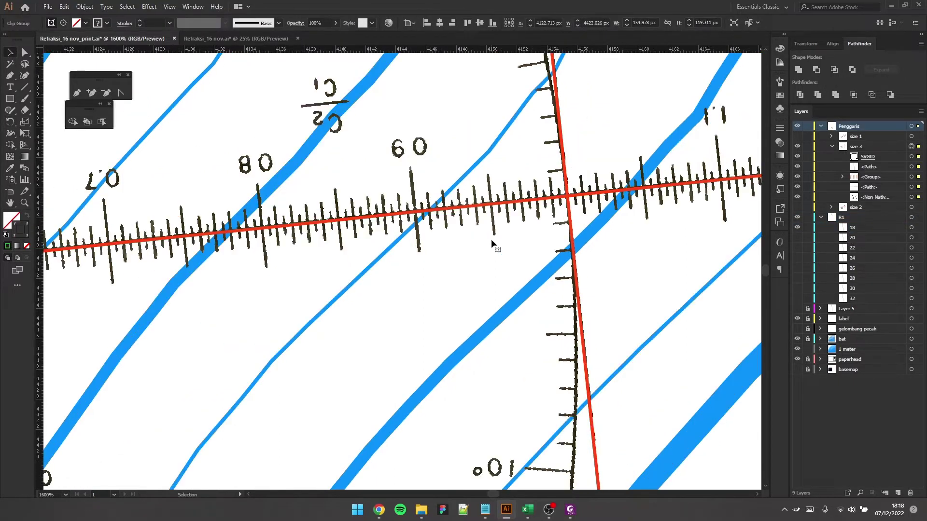
{"action": "scroll", "coordinate": [493, 242], "scroll_direction": "up", "scroll_amount": 3}
{"action": "scroll", "coordinate": [505, 256], "scroll_direction": "down", "scroll_amount": 1}
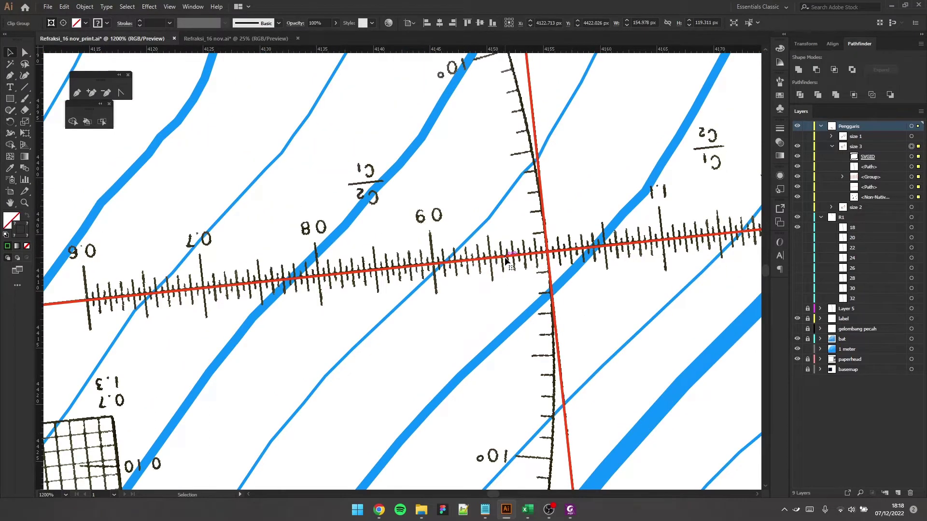
{"action": "scroll", "coordinate": [511, 265], "scroll_direction": "up", "scroll_amount": 3}
{"action": "scroll", "coordinate": [515, 266], "scroll_direction": "up", "scroll_amount": 2}
{"action": "left_click_drag", "start_coordinate": [568, 343], "coordinate": [547, 189]}
{"action": "scroll", "coordinate": [565, 232], "scroll_direction": "up", "scroll_amount": 4}
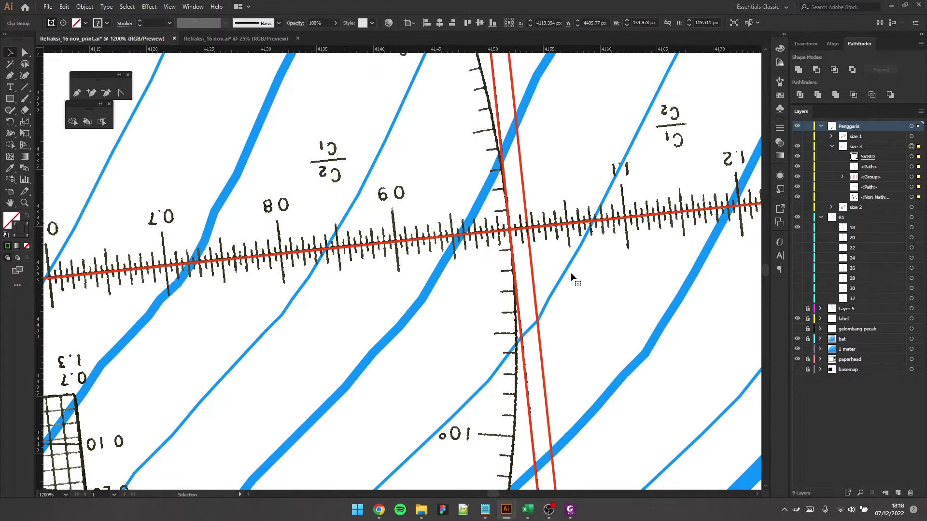
{"action": "scroll", "coordinate": [570, 259], "scroll_direction": "up", "scroll_amount": 2}
{"action": "scroll", "coordinate": [554, 242], "scroll_direction": "up", "scroll_amount": 2}
{"action": "left_click_drag", "start_coordinate": [511, 304], "coordinate": [544, 216]}
{"action": "scroll", "coordinate": [521, 212], "scroll_direction": "down", "scroll_amount": 5}
{"action": "scroll", "coordinate": [522, 212], "scroll_direction": "up", "scroll_amount": 3}
Step: Look up the C2/C1 ratio for the 16 m depth in the Excel table and return to the Illustrator map
{"action": "key", "text": "alt+Tab"}
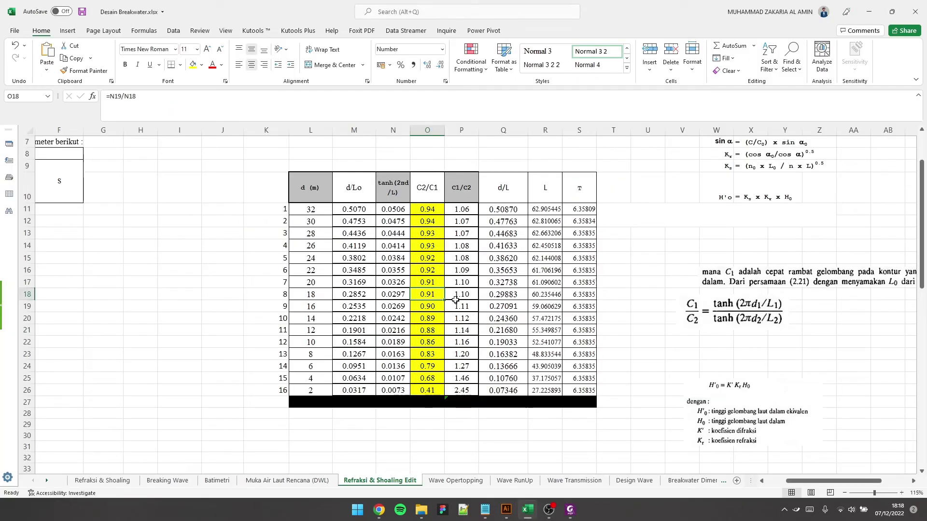
{"action": "key", "text": "alt+Tab"}
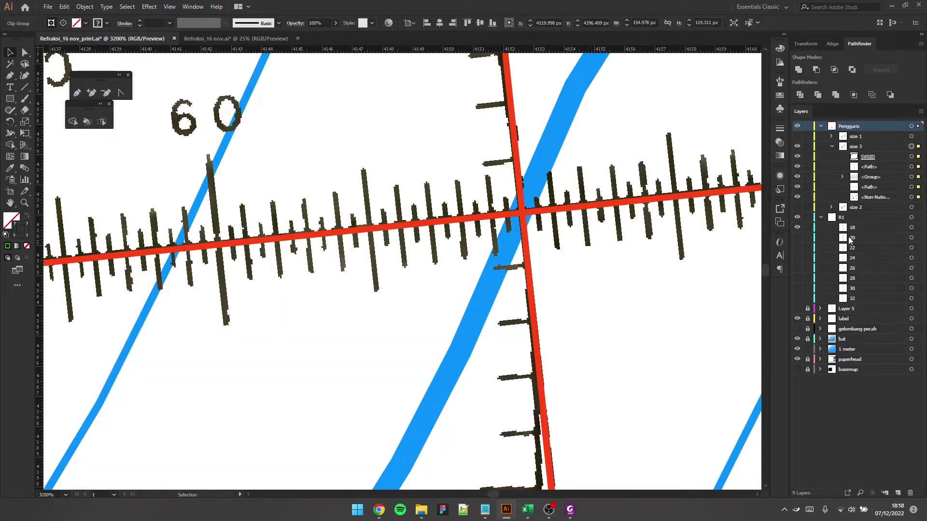
{"action": "key", "text": "alt+Tab"}
{"action": "left_click", "coordinate": [314, 306]}
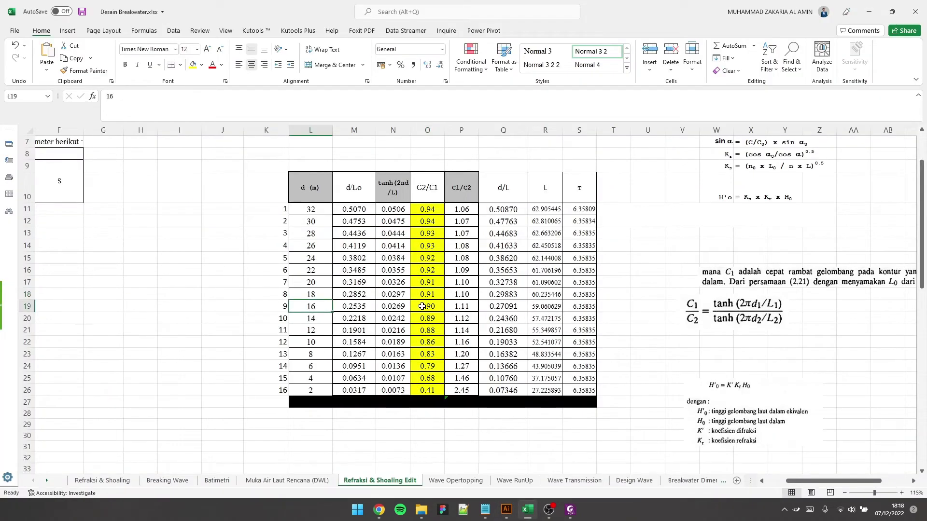
{"action": "key", "text": "alt+Tab"}
Step: Rotate the size 3 template about its turning point to set the orthogonal direction at the 16 m contour
{"action": "key", "text": "ctrl+minus"}
{"action": "key", "text": "ctrl+minus"}
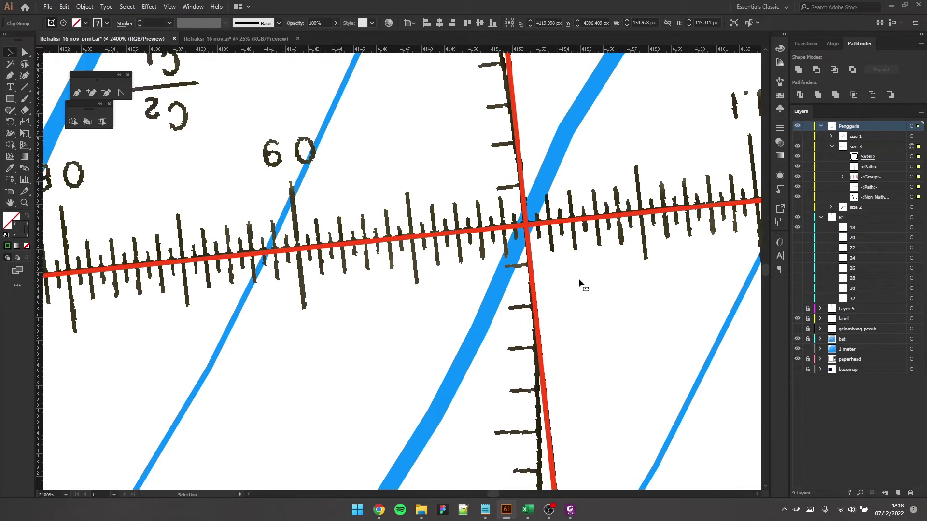
{"action": "key", "text": "ctrl+minus"}
{"action": "key", "text": "ctrl+minus"}
{"action": "key", "text": "ctrl+minus"}
{"action": "left_click", "coordinate": [10, 122]}
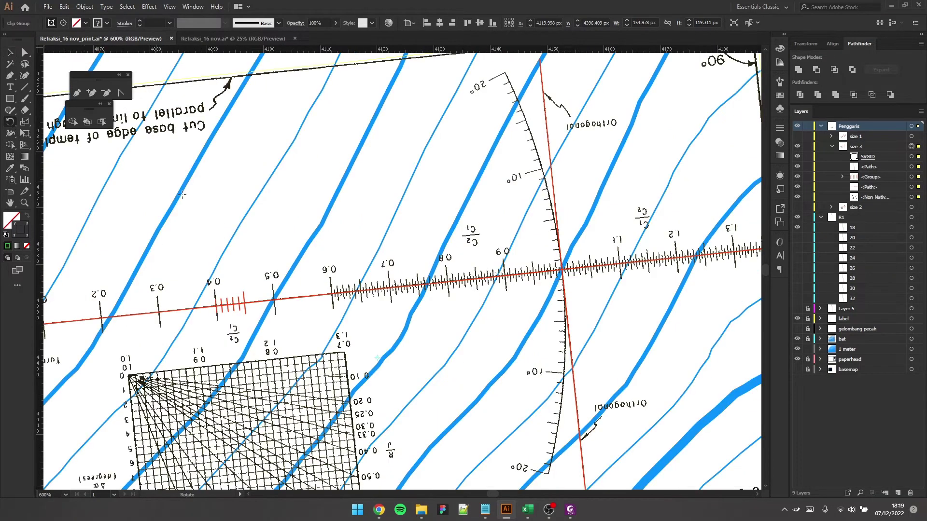
{"action": "scroll", "coordinate": [323, 239], "scroll_direction": "left", "scroll_amount": 4}
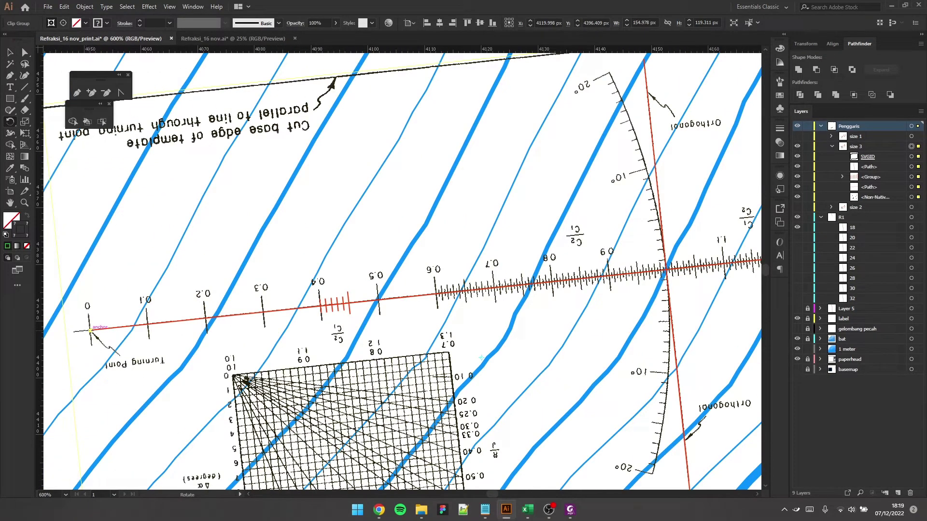
{"action": "scroll", "coordinate": [481, 296], "scroll_direction": "right", "scroll_amount": 4}
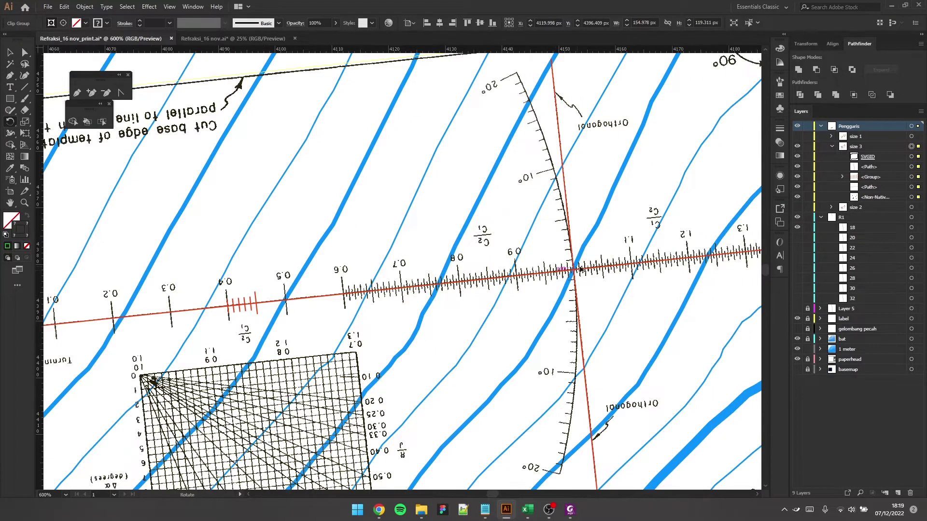
{"action": "left_click_drag", "start_coordinate": [590, 303], "coordinate": [598, 274]}
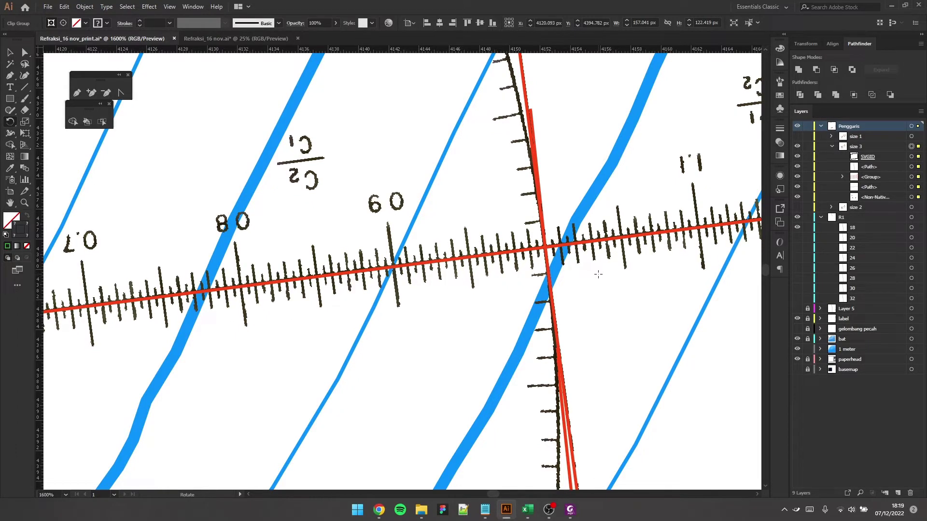
Step: Copy the rotated orthogonal path of the size 3 template in place into the R1 layer, name it 16, and hide the 18 line
{"action": "left_click", "coordinate": [911, 167]}
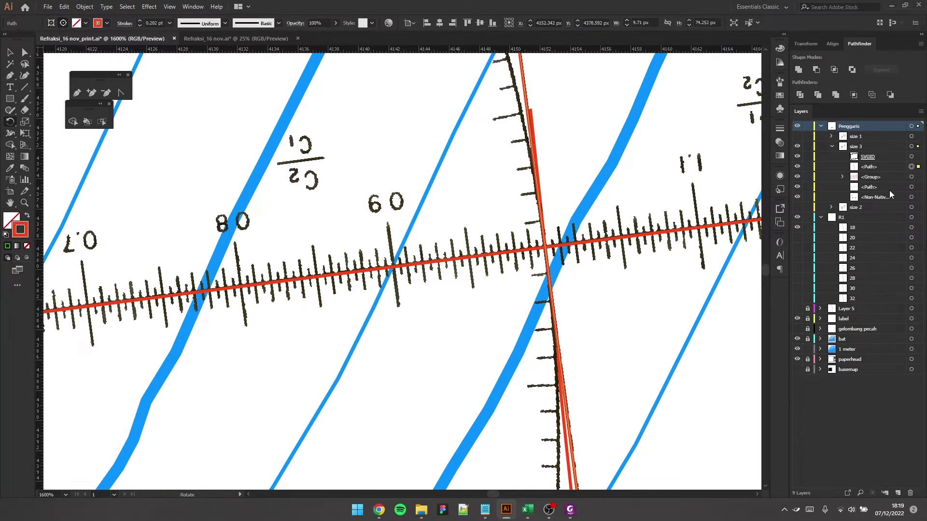
{"action": "left_click", "coordinate": [876, 216]}
{"action": "key", "text": "ctrl+f"}
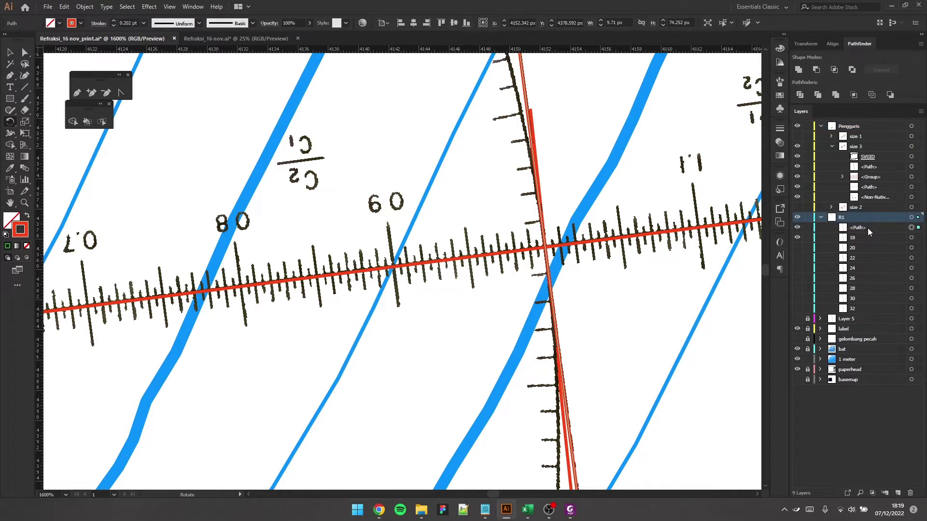
{"action": "double_click", "coordinate": [863, 227]}
{"action": "left_click", "coordinate": [819, 245]}
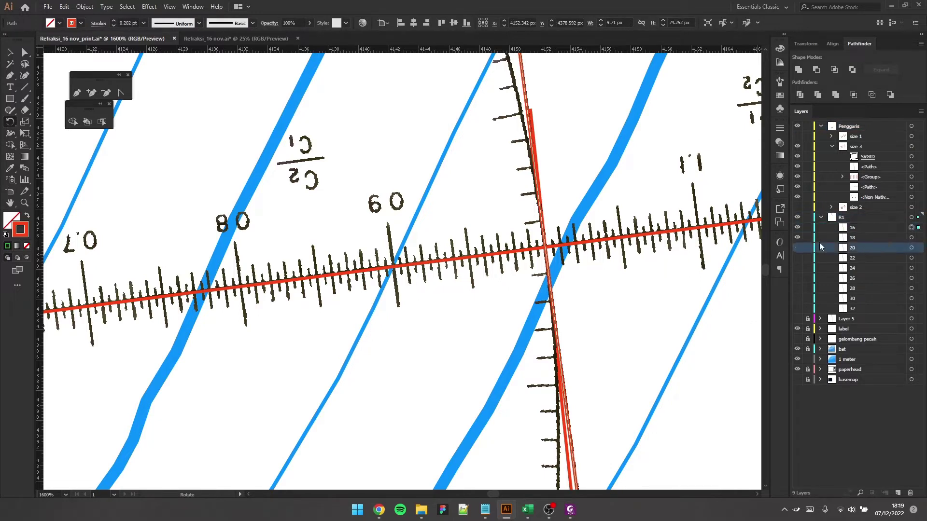
Step: Look up the C2/C1 ratio for the 14 m depth in the Excel table and return to the Illustrator map
{"action": "key", "text": "alt+Tab"}
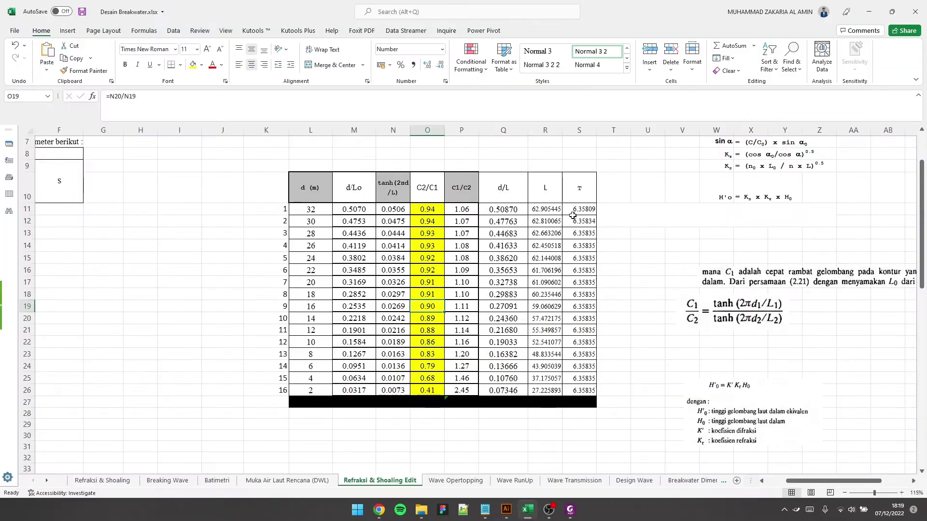
{"action": "left_click", "coordinate": [309, 319]}
{"action": "left_click", "coordinate": [433, 317]}
{"action": "key", "text": "alt+Tab"}
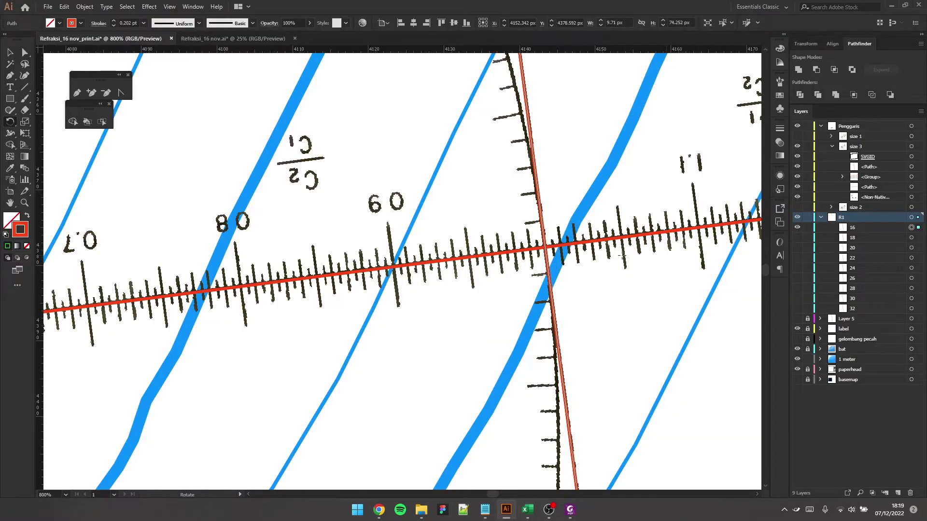
Step: Move the size 3 template along the 16 line toward the next thick contour
{"action": "key", "text": "ctrl+minus"}
{"action": "scroll", "coordinate": [416, 232], "scroll_direction": "up", "scroll_amount": 1}
{"action": "key", "text": "v"}
{"action": "left_click_drag", "start_coordinate": [625, 245], "coordinate": [629, 144]}
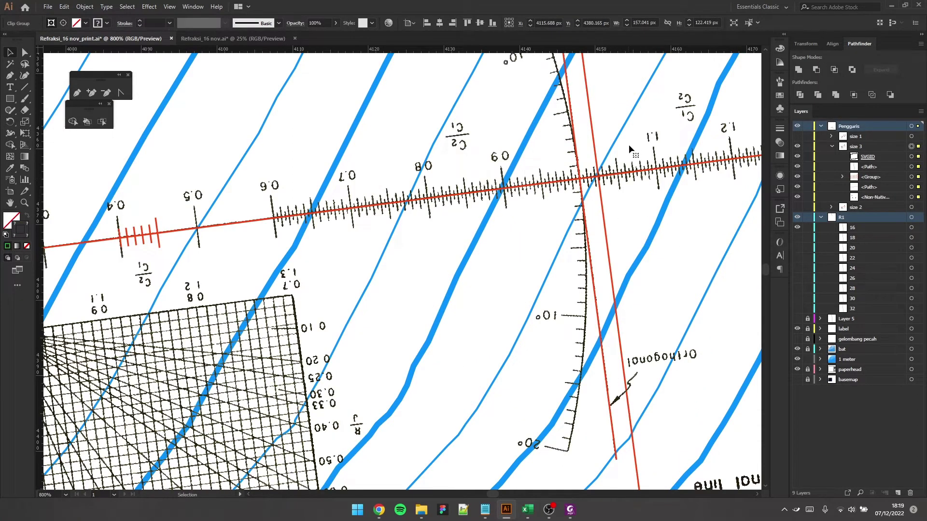
Step: Move the size 3 template onto the thick blue contour, aligning its orthogonal line with the 16 ray
{"action": "scroll", "coordinate": [630, 141], "scroll_direction": "up", "scroll_amount": 1}
{"action": "scroll", "coordinate": [616, 215], "scroll_direction": "up", "scroll_amount": 1}
{"action": "left_click_drag", "start_coordinate": [584, 270], "coordinate": [583, 156]}
{"action": "scroll", "coordinate": [588, 133], "scroll_direction": "up", "scroll_amount": 1}
{"action": "scroll", "coordinate": [590, 144], "scroll_direction": "up", "scroll_amount": 1}
{"action": "left_click_drag", "start_coordinate": [571, 195], "coordinate": [562, 123]}
{"action": "scroll", "coordinate": [577, 145], "scroll_direction": "up", "scroll_amount": 2}
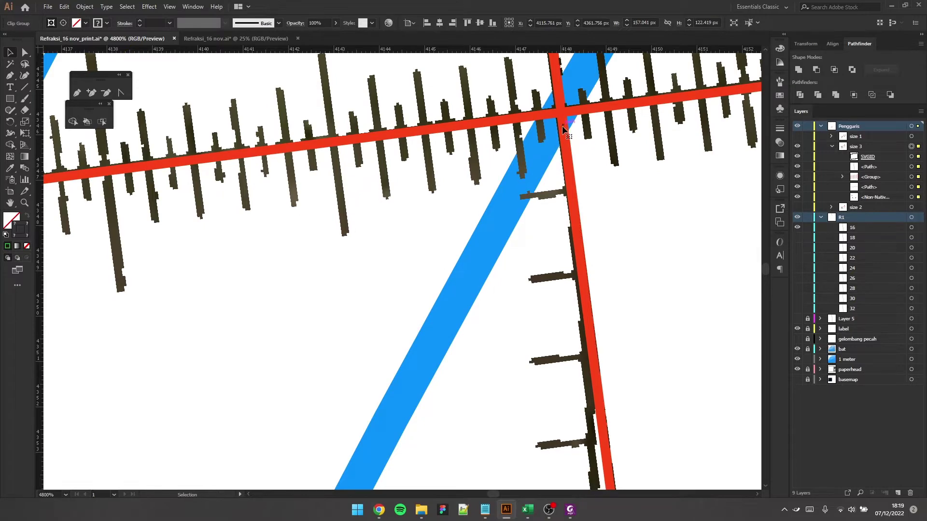
Step: Rotate the size 3 template about its turning point so its scale swings slightly past the contour crossing
{"action": "scroll", "coordinate": [613, 185], "scroll_direction": "down", "scroll_amount": 5}
{"action": "key", "text": "r"}
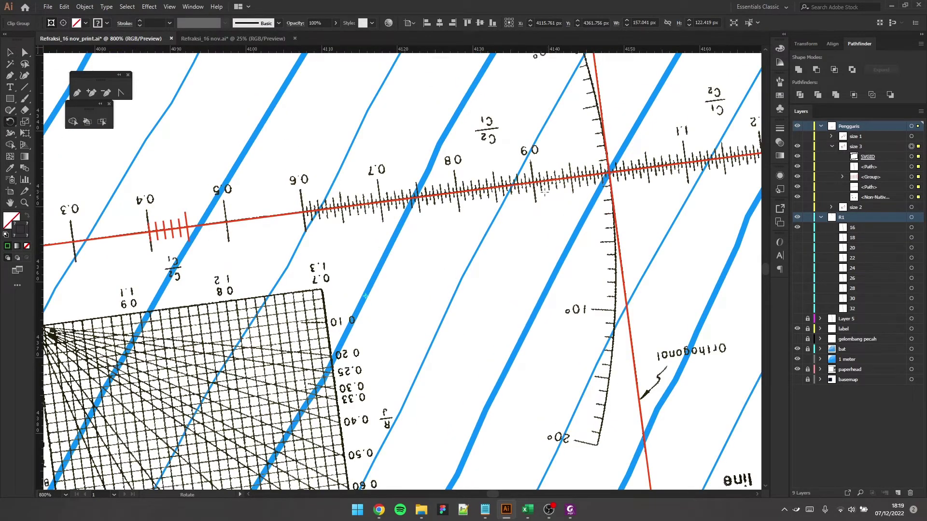
{"action": "scroll", "coordinate": [462, 263], "scroll_direction": "down", "scroll_amount": 1}
{"action": "scroll", "coordinate": [260, 250], "scroll_direction": "left", "scroll_amount": 4}
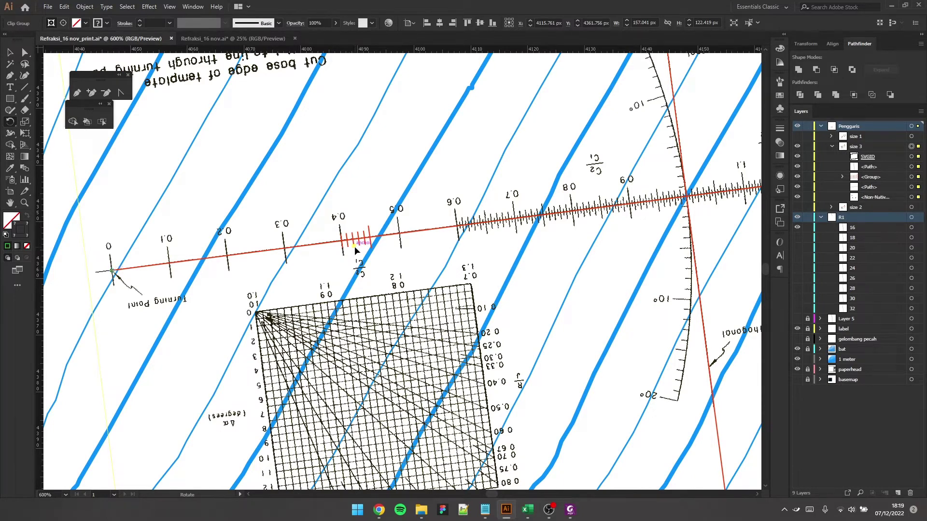
{"action": "scroll", "coordinate": [355, 246], "scroll_direction": "right", "scroll_amount": 2}
{"action": "scroll", "coordinate": [576, 187], "scroll_direction": "up", "scroll_amount": 2}
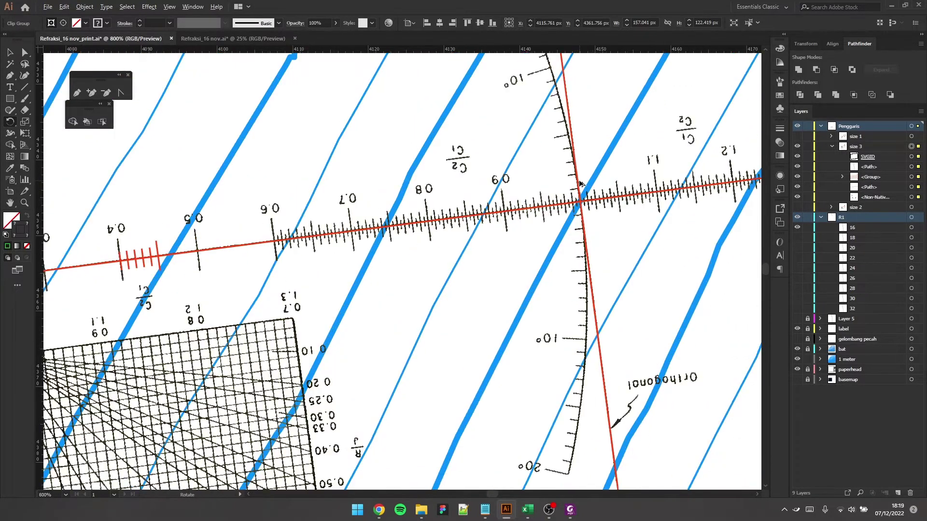
{"action": "scroll", "coordinate": [579, 193], "scroll_direction": "up", "scroll_amount": 1}
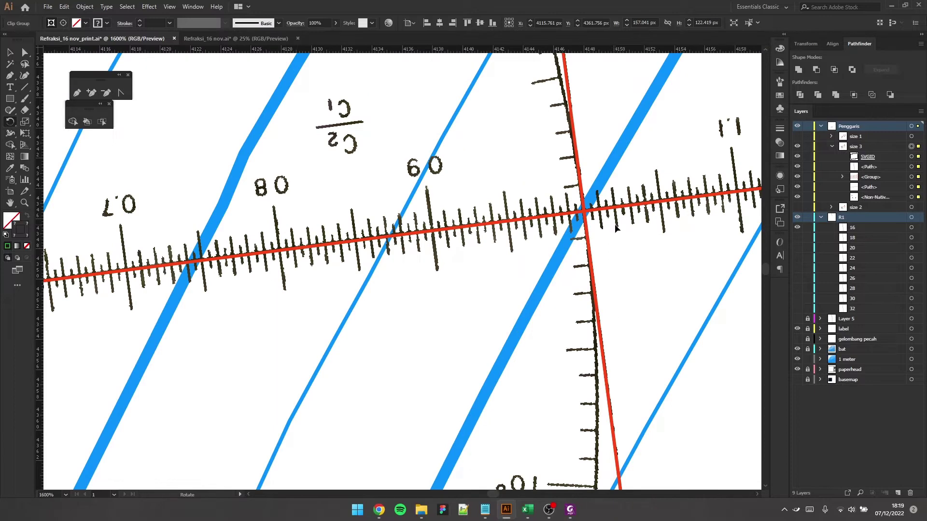
{"action": "left_click_drag", "start_coordinate": [618, 229], "coordinate": [624, 211]}
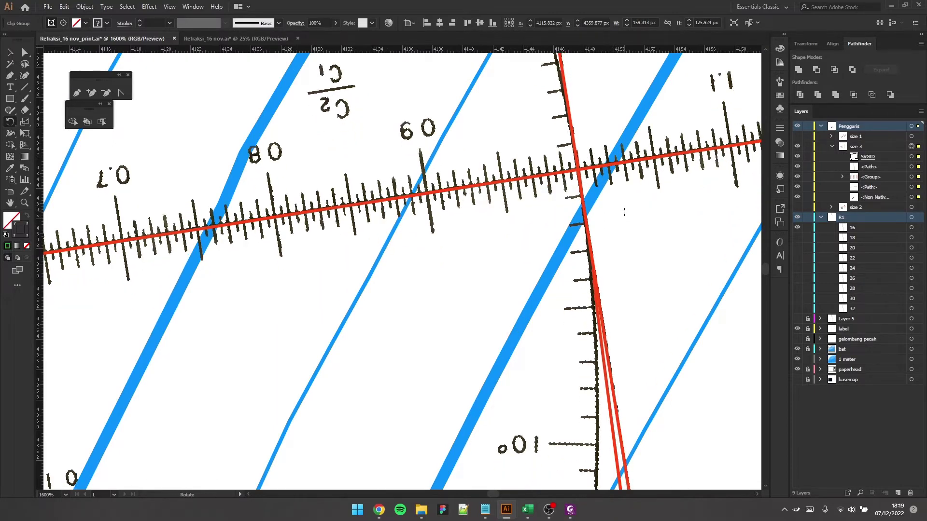
Step: Copy the template's orthogonal line in place into the R1 layer and name the copy 14
{"action": "left_click", "coordinate": [910, 167]}
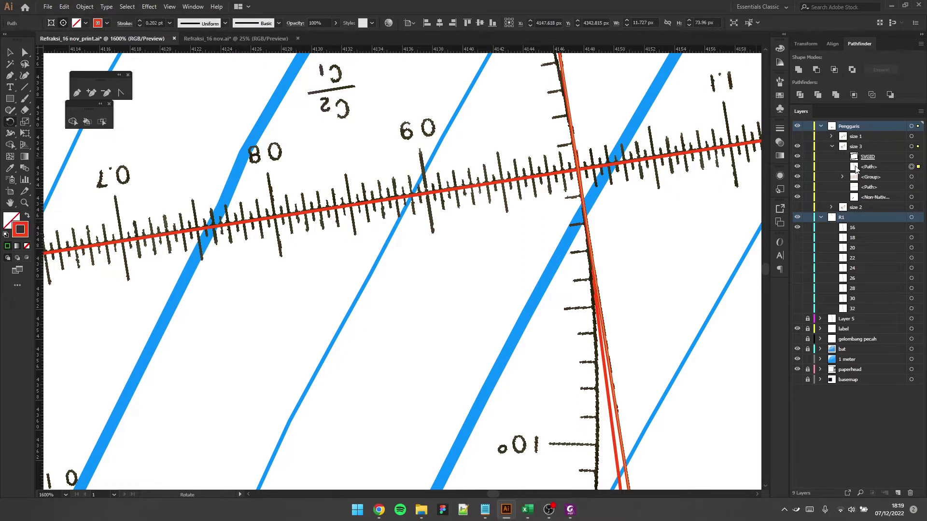
{"action": "left_click", "coordinate": [882, 217]}
{"action": "key", "text": "ctrl+f"}
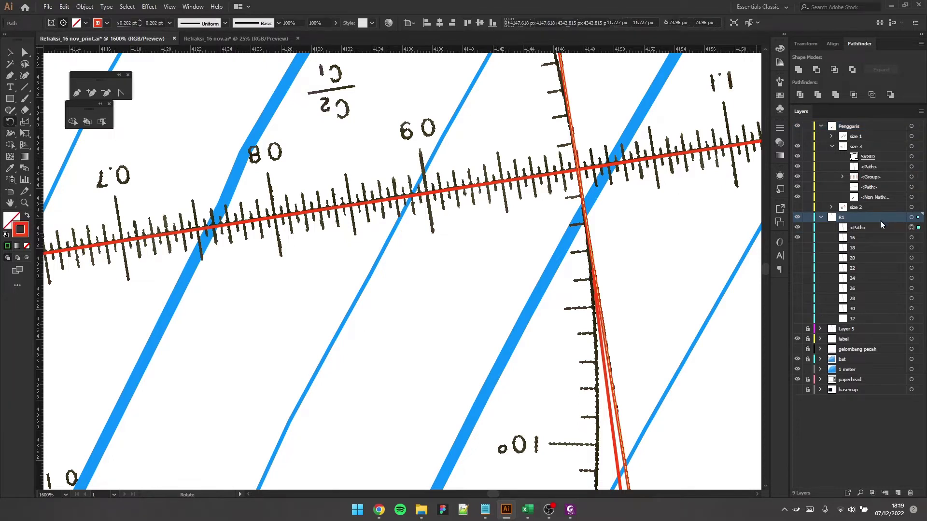
{"action": "double_click", "coordinate": [857, 229]}
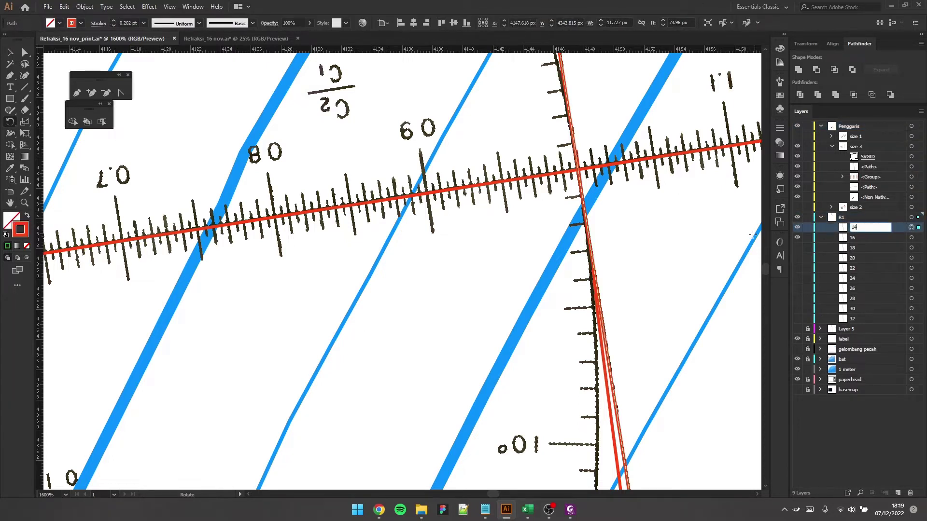
{"action": "type", "text": "14"}
Step: Reselect the whole size 3 template and hide the 16 path in the R1 layer
{"action": "left_click", "coordinate": [9, 52]}
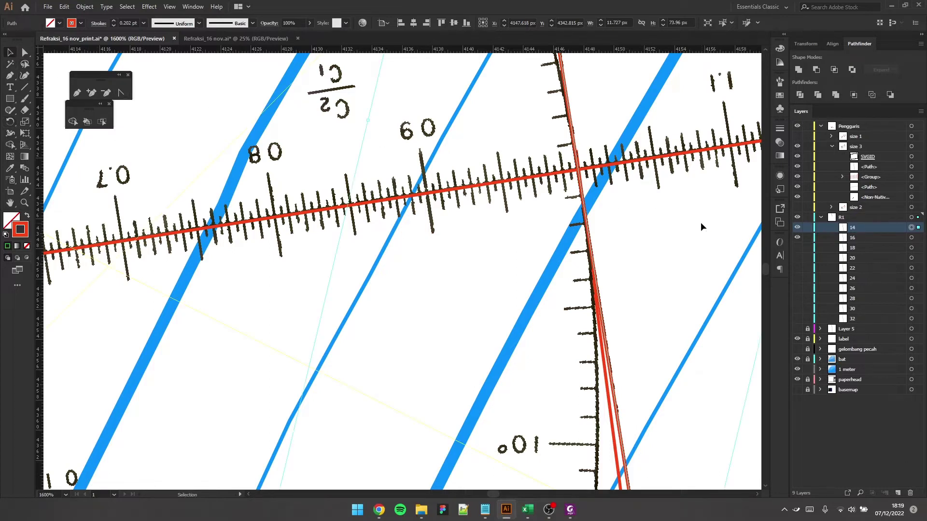
{"action": "left_click", "coordinate": [699, 222]}
{"action": "scroll", "coordinate": [702, 217], "scroll_direction": "down", "scroll_amount": 1}
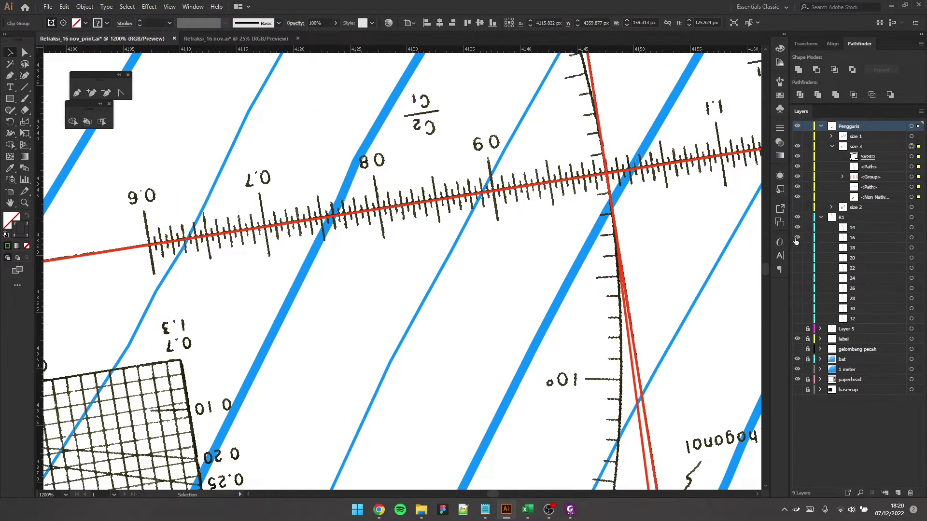
{"action": "scroll", "coordinate": [609, 208], "scroll_direction": "down", "scroll_amount": 1}
Step: Look up the C2/C1 ratio for the 12 m depth in the Excel refraction table, then return to Illustrator
{"action": "key", "text": "alt+Tab"}
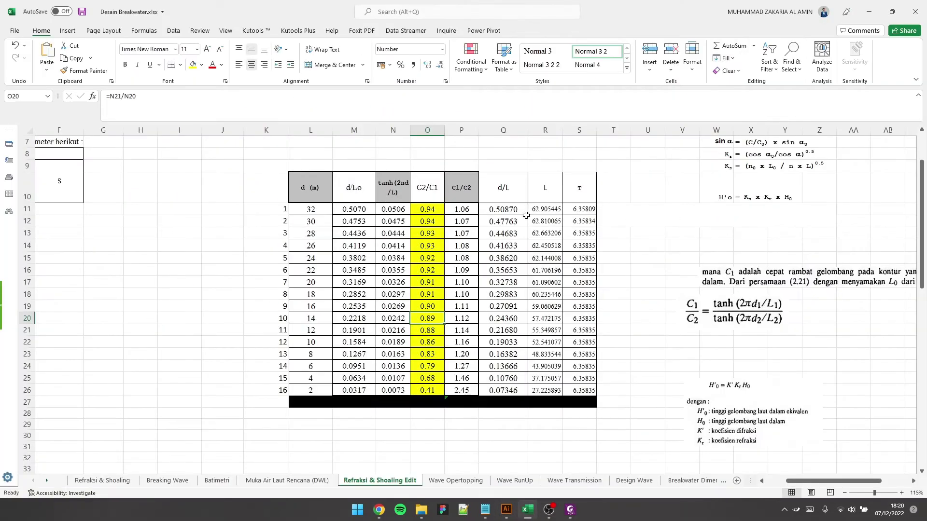
{"action": "left_click", "coordinate": [314, 328]}
{"action": "left_click", "coordinate": [411, 327]}
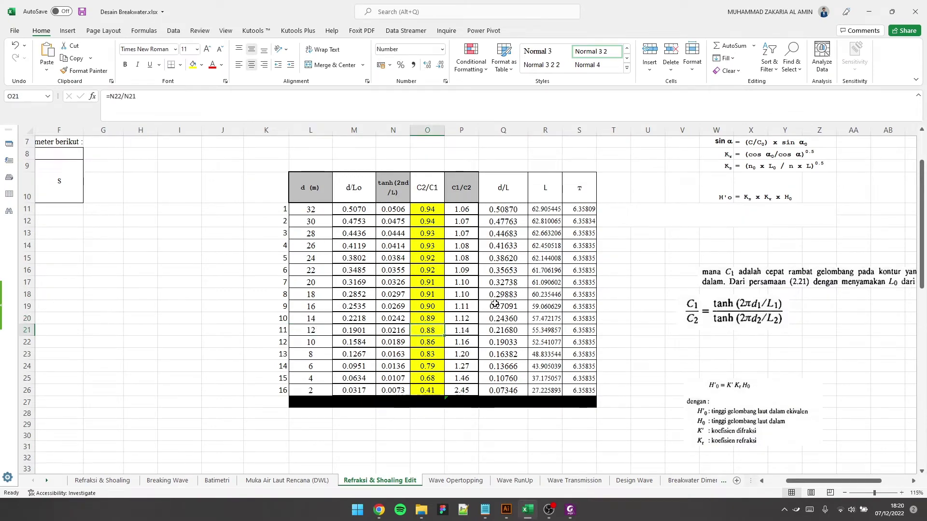
{"action": "key", "text": "alt+Tab"}
Step: Move the size 3 template down along the 14 ray toward the next thick blue contour
{"action": "scroll", "coordinate": [570, 299], "scroll_direction": "up", "scroll_amount": 2}
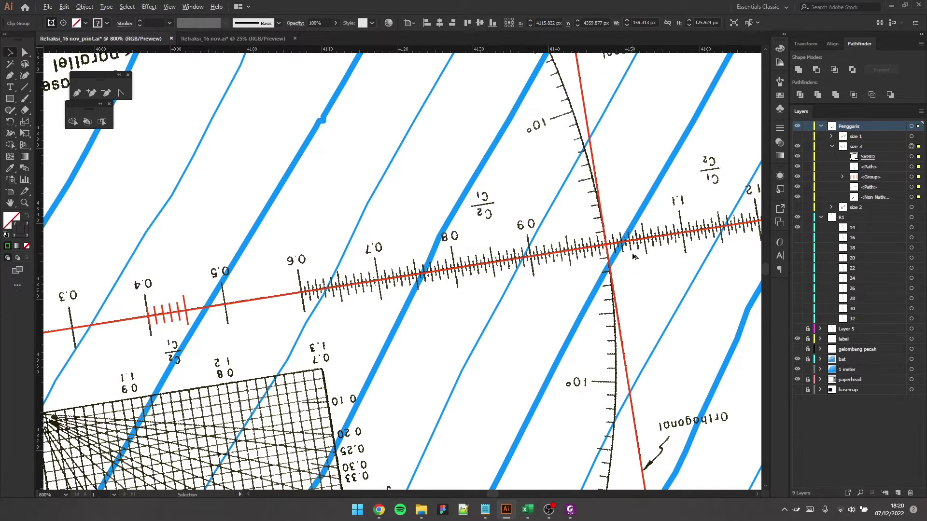
{"action": "scroll", "coordinate": [632, 253], "scroll_direction": "down", "scroll_amount": 1}
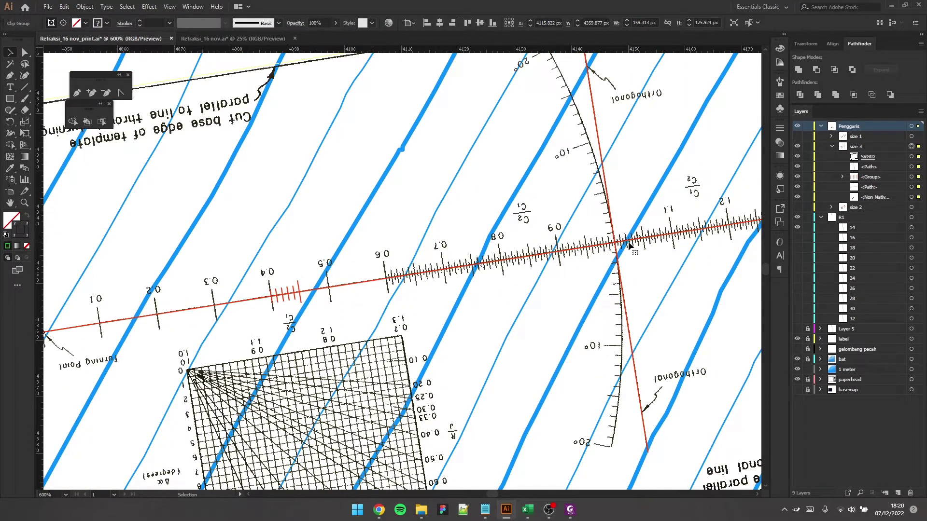
{"action": "scroll", "coordinate": [629, 247], "scroll_direction": "up", "scroll_amount": 1}
{"action": "scroll", "coordinate": [629, 247], "scroll_direction": "up", "scroll_amount": 1}
{"action": "left_click_drag", "start_coordinate": [607, 291], "coordinate": [582, 178]}
{"action": "scroll", "coordinate": [610, 135], "scroll_direction": "up", "scroll_amount": 1}
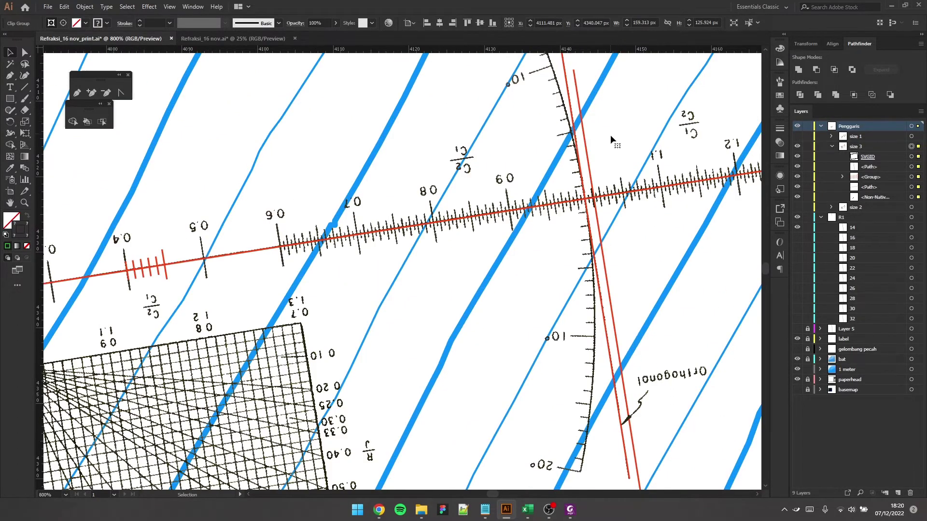
Step: Fine-align the template's orthogonal line on the 14 ray with its scale crossing on the thick contour
{"action": "scroll", "coordinate": [603, 193], "scroll_direction": "up", "scroll_amount": 3}
{"action": "scroll", "coordinate": [601, 243], "scroll_direction": "up", "scroll_amount": 1}
{"action": "left_click_drag", "start_coordinate": [601, 267], "coordinate": [592, 181]}
{"action": "scroll", "coordinate": [592, 181], "scroll_direction": "up", "scroll_amount": 1}
{"action": "left_click_drag", "start_coordinate": [609, 216], "coordinate": [579, 186]}
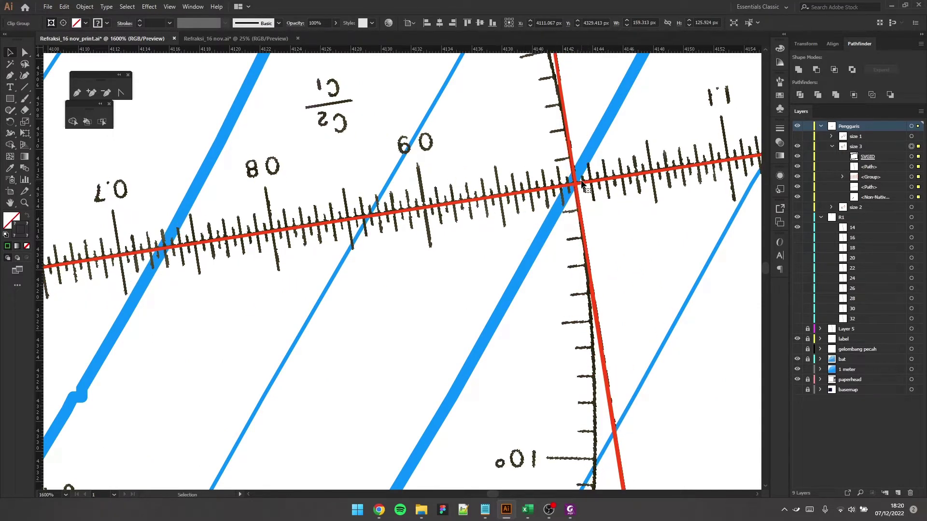
{"action": "scroll", "coordinate": [579, 183], "scroll_direction": "up", "scroll_amount": 3}
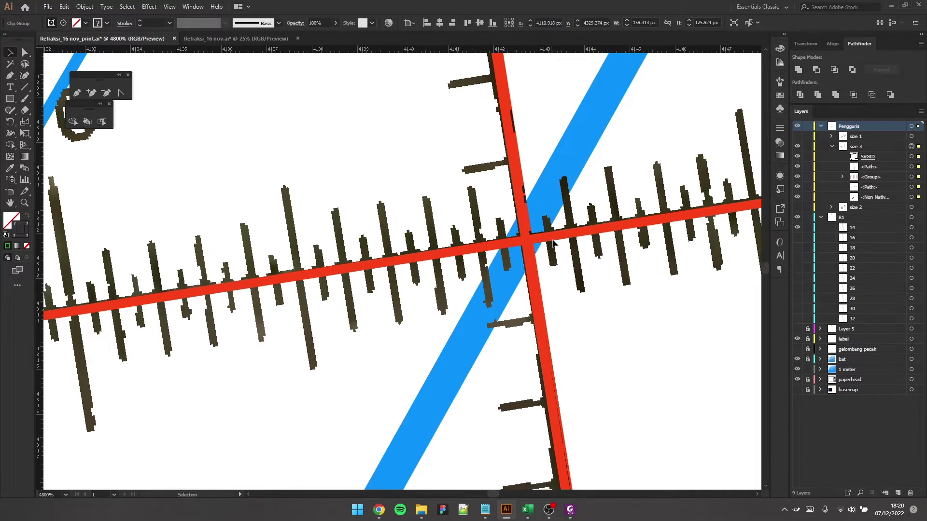
{"action": "left_click_drag", "start_coordinate": [553, 243], "coordinate": [555, 242]}
{"action": "left_click", "coordinate": [906, 168]}
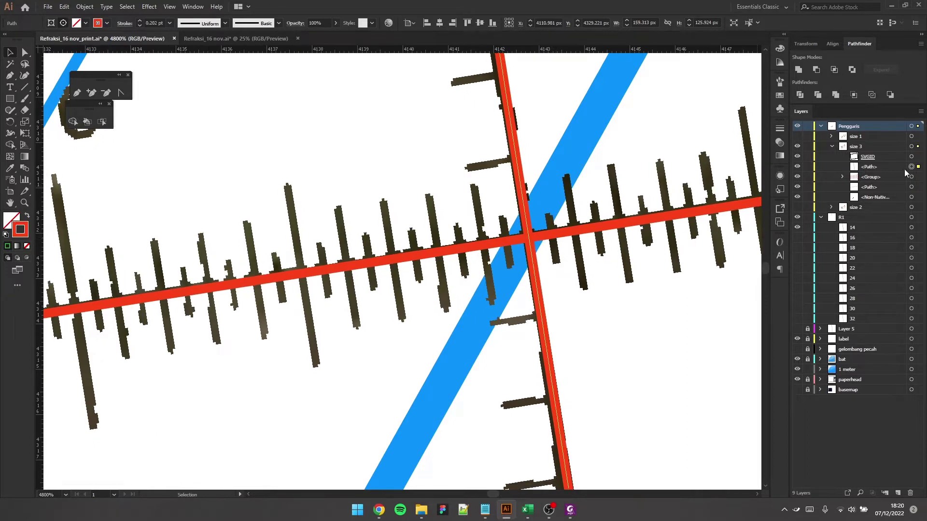
{"action": "left_click", "coordinate": [869, 216]}
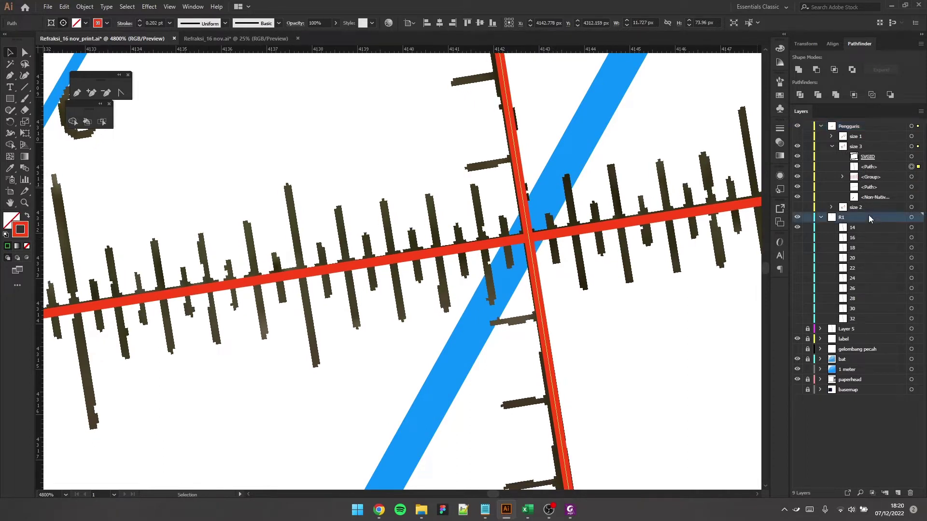
{"action": "key", "text": "ctrl+shift+v"}
{"action": "double_click", "coordinate": [863, 228]}
{"action": "type", "text": "1"}
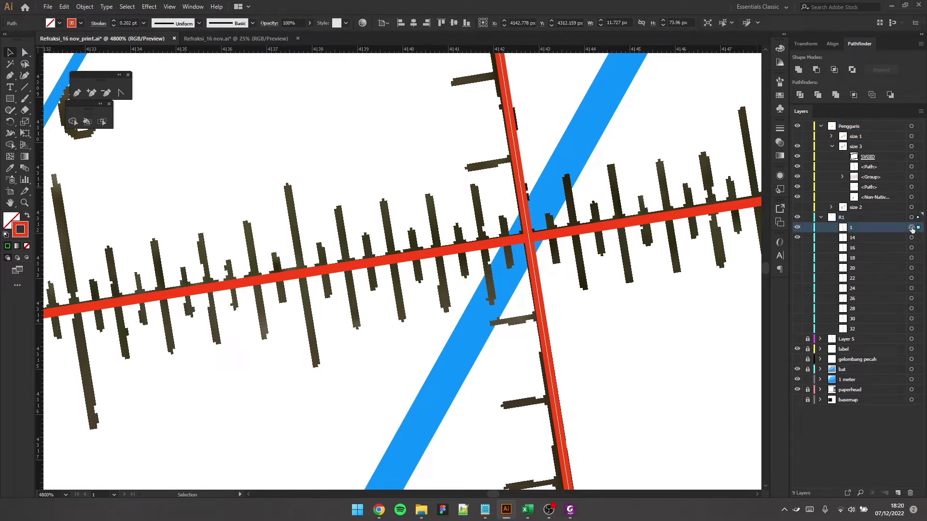
{"action": "key", "text": "Delete"}
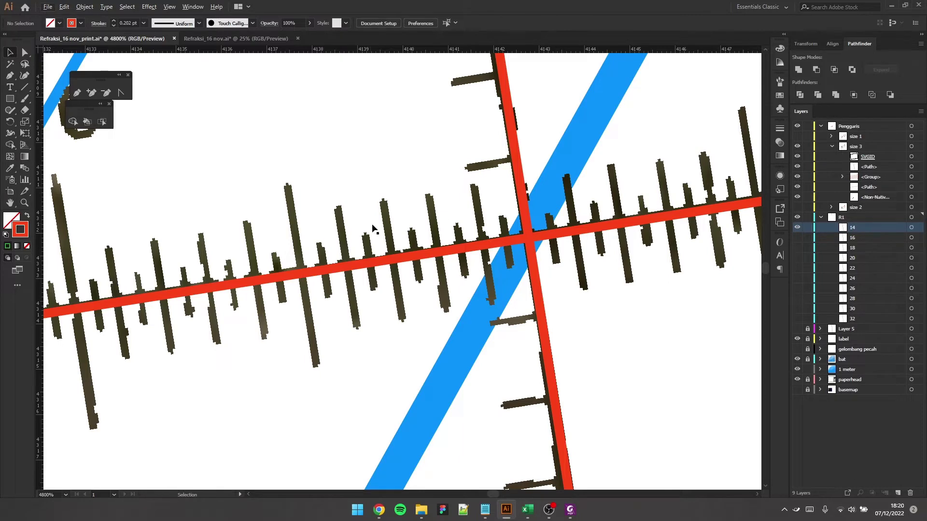
Step: Undo the deletion and the pasting of the line copy in the R1 layer
{"action": "scroll", "coordinate": [526, 232], "scroll_direction": "down", "scroll_amount": 1}
{"action": "scroll", "coordinate": [470, 247], "scroll_direction": "left", "scroll_amount": 5}
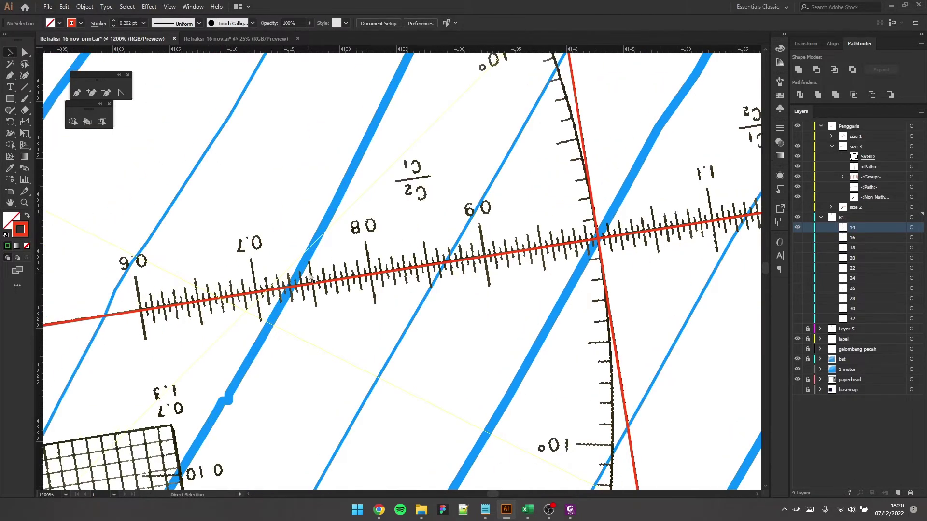
{"action": "left_click", "coordinate": [11, 123]}
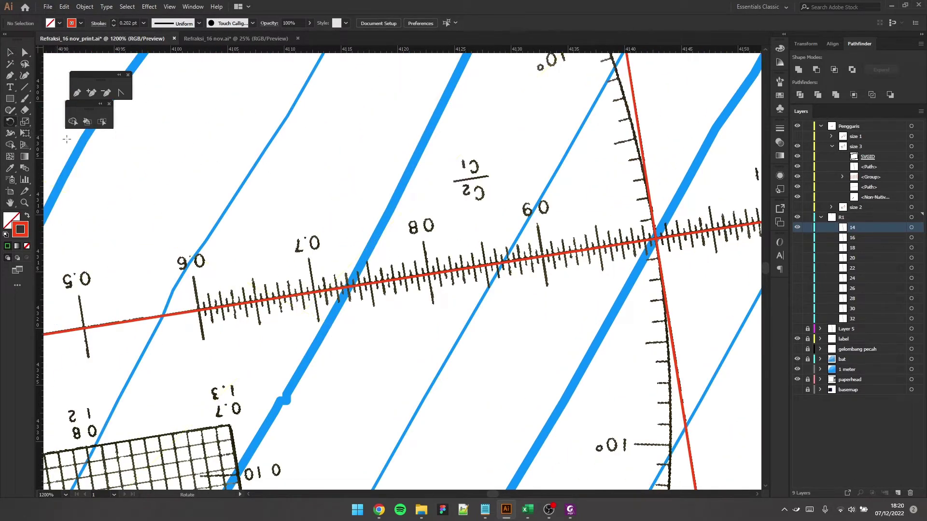
{"action": "scroll", "coordinate": [450, 284], "scroll_direction": "down", "scroll_amount": 2}
{"action": "scroll", "coordinate": [450, 285], "scroll_direction": "left", "scroll_amount": 3}
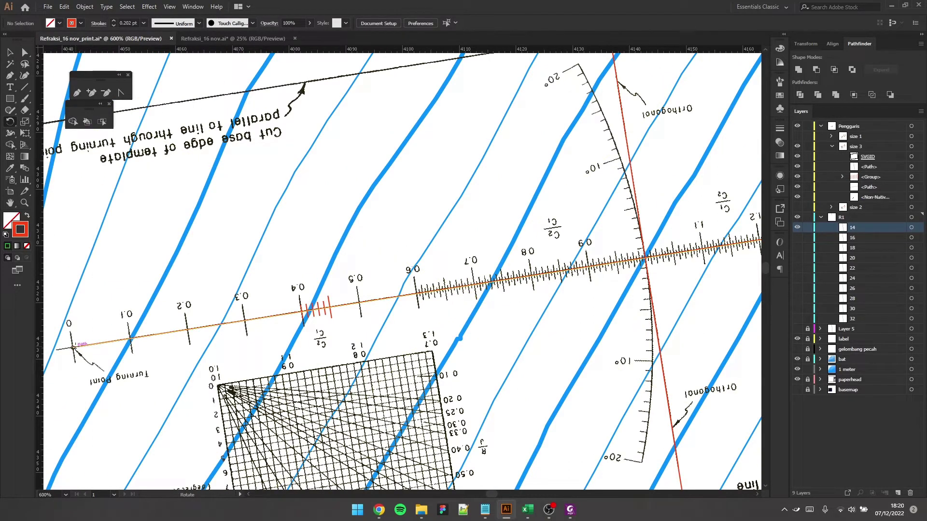
{"action": "scroll", "coordinate": [682, 241], "scroll_direction": "up", "scroll_amount": 2}
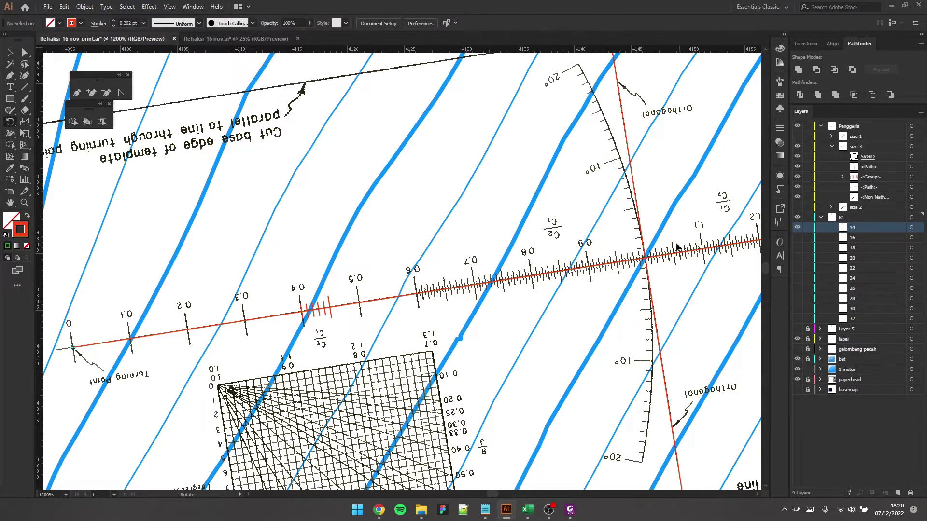
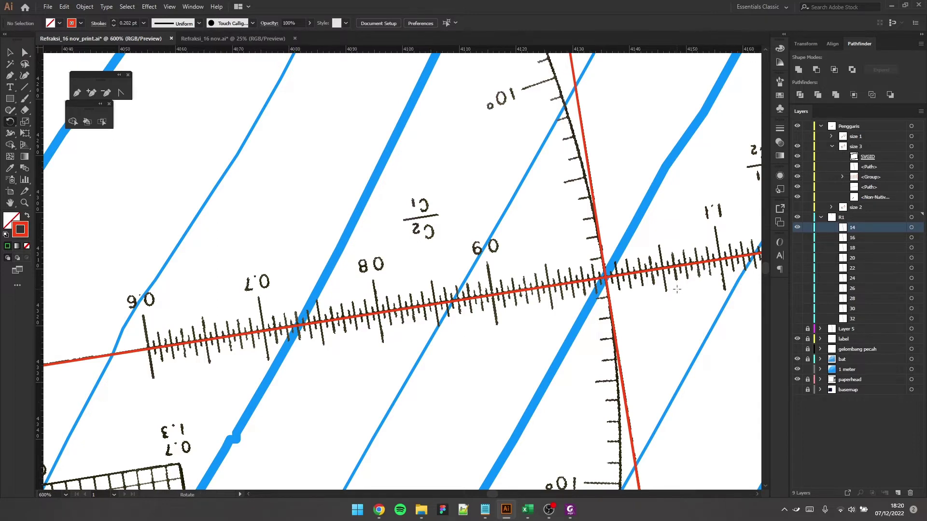
{"action": "scroll", "coordinate": [677, 286], "scroll_direction": "down", "scroll_amount": 2}
{"action": "key", "text": "v"}
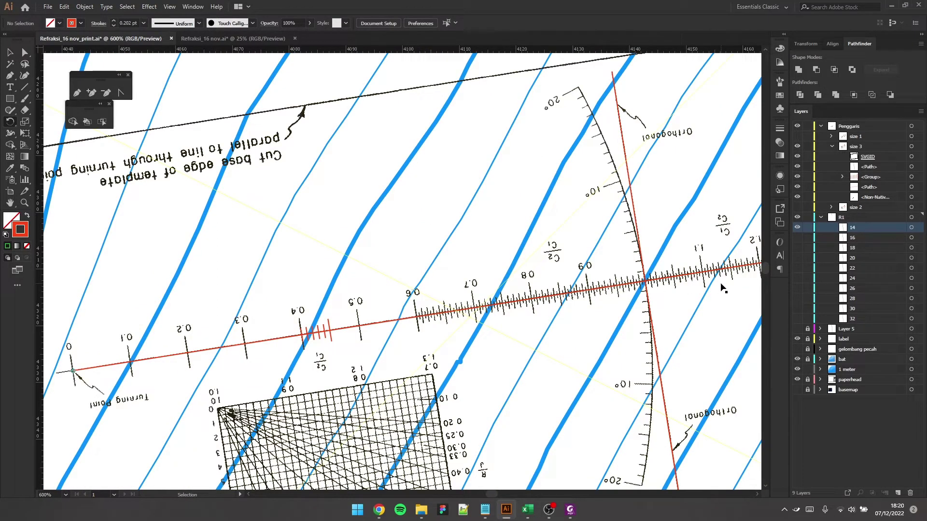
{"action": "key", "text": "ctrl+f"}
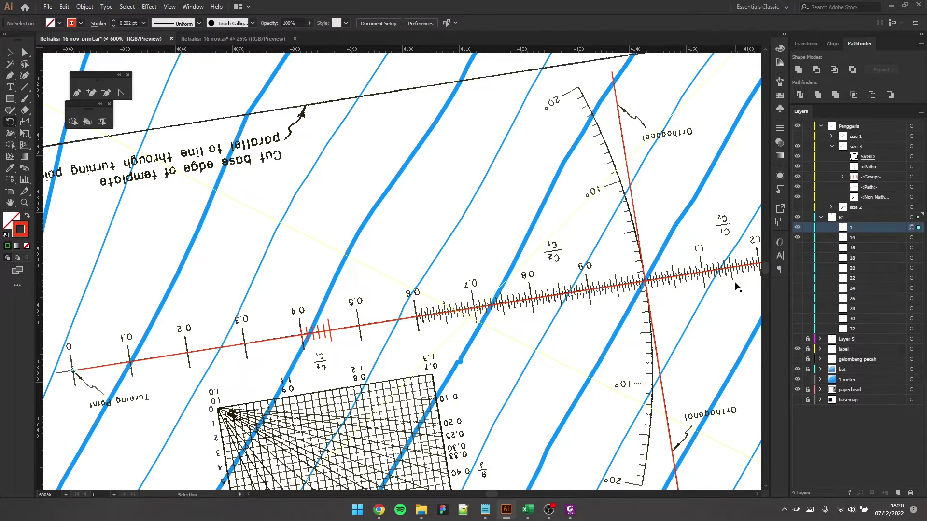
{"action": "key", "text": "ctrl+z"}
{"action": "key", "text": "ctrl+z"}
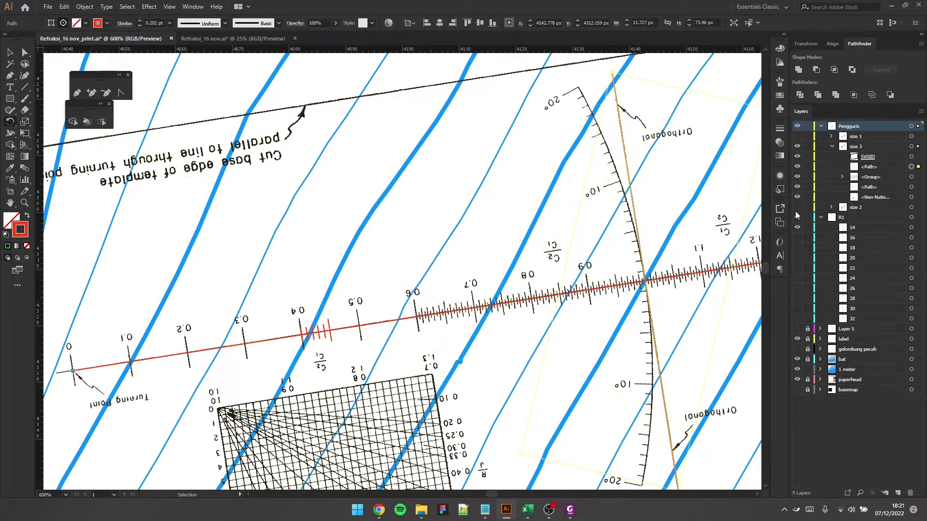
Step: Select the whole size 3 template and rotate it slightly counterclockwise about its turning point
{"action": "left_click", "coordinate": [911, 146]}
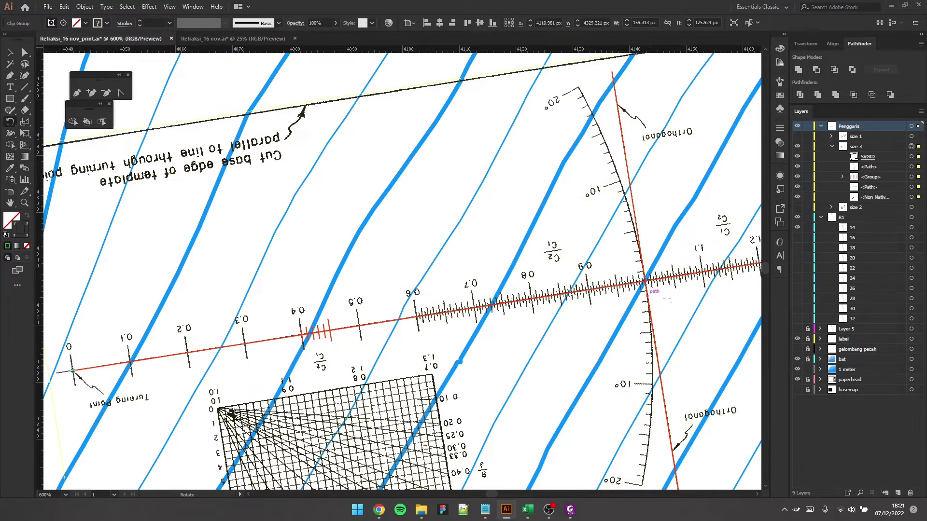
{"action": "scroll", "coordinate": [668, 295], "scroll_direction": "up", "scroll_amount": 3}
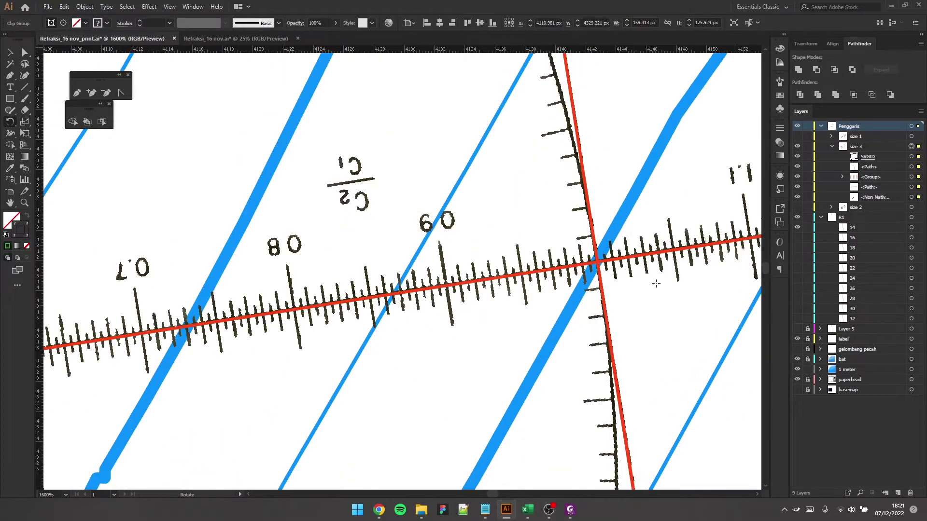
{"action": "mouse_move", "coordinate": [666, 276]}
{"action": "left_mouse_down"}
{"action": "mouse_move", "coordinate": [662, 264]}
{"action": "mouse_move", "coordinate": [669, 275]}
{"action": "left_mouse_up"}
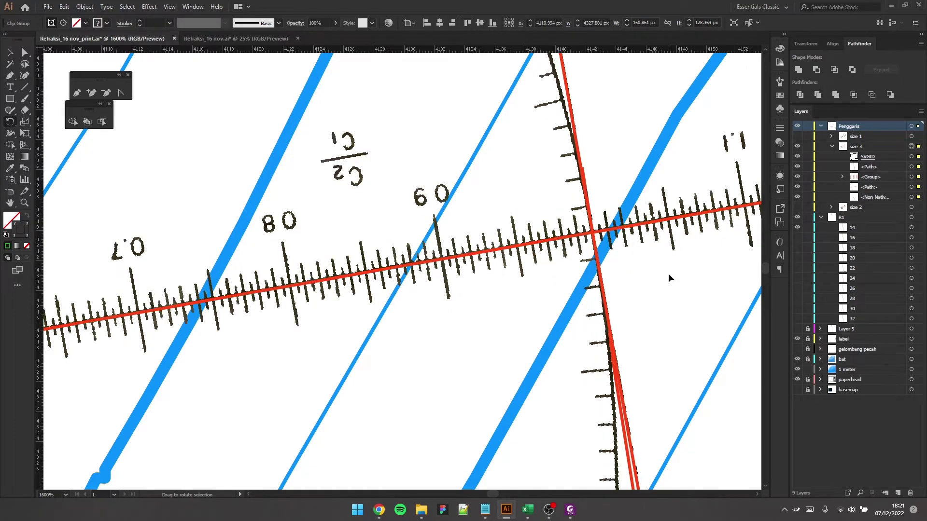
Step: Copy the rotated template's orthogonal line in place into the R1 layer and name the copy 12
{"action": "left_click", "coordinate": [911, 166]}
{"action": "left_click", "coordinate": [864, 217]}
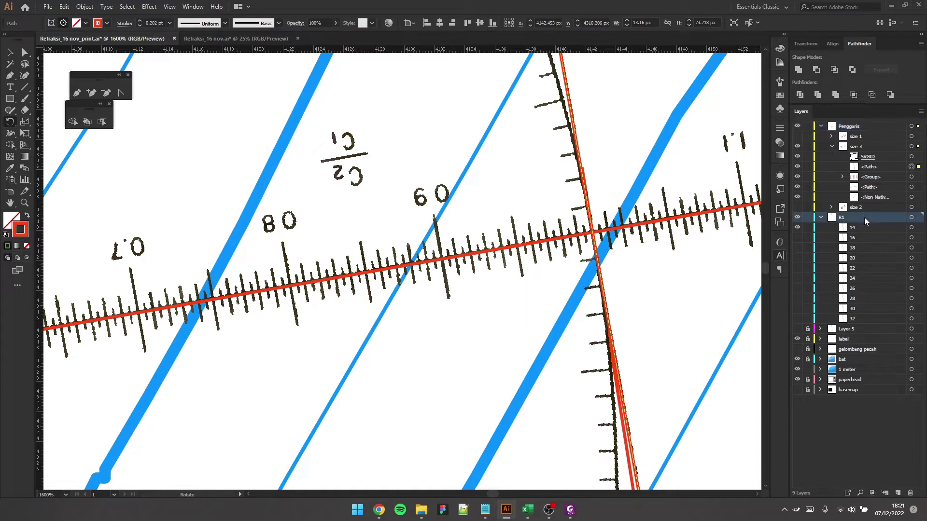
{"action": "key", "text": "ctrl+f"}
{"action": "double_click", "coordinate": [857, 229]}
{"action": "type", "text": "12"}
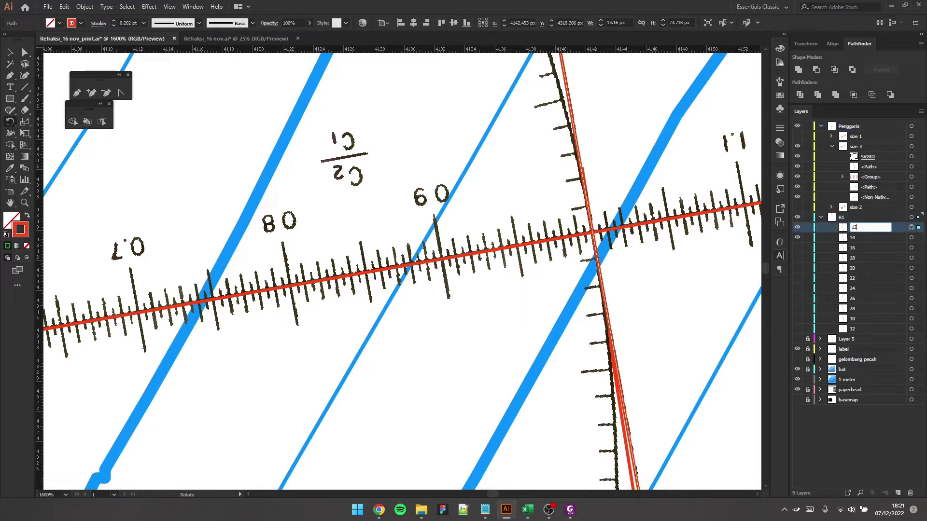
Step: Hide the 14 line in the R1 layer so only the 12 line copy stays displayed
{"action": "left_click", "coordinate": [825, 238]}
{"action": "left_click", "coordinate": [797, 236]}
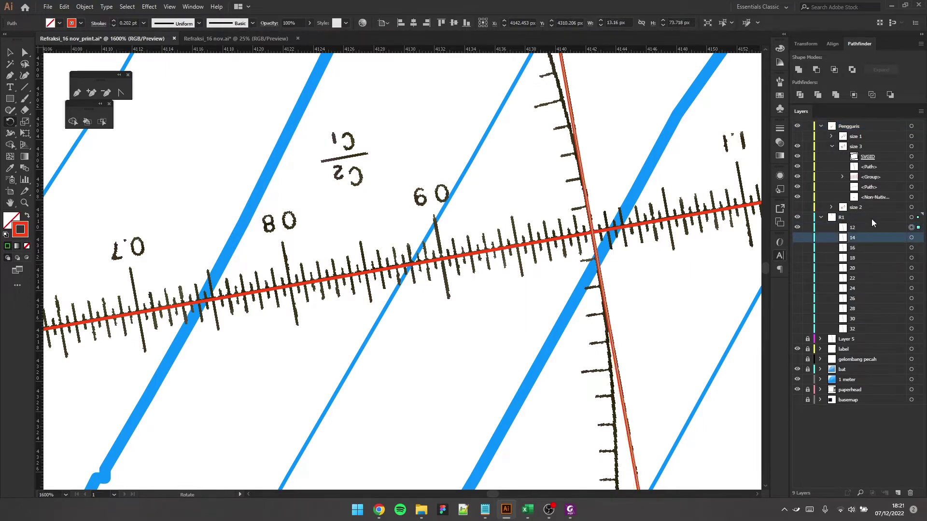
{"action": "left_click", "coordinate": [911, 218]}
{"action": "scroll", "coordinate": [565, 252], "scroll_direction": "down", "scroll_amount": 2}
Step: Move the size 3 template along the 12 ray until its orthogonal line and scale cross on the next thick contour
{"action": "key", "text": "alt+Tab"}
{"action": "key", "text": "alt+Tab"}
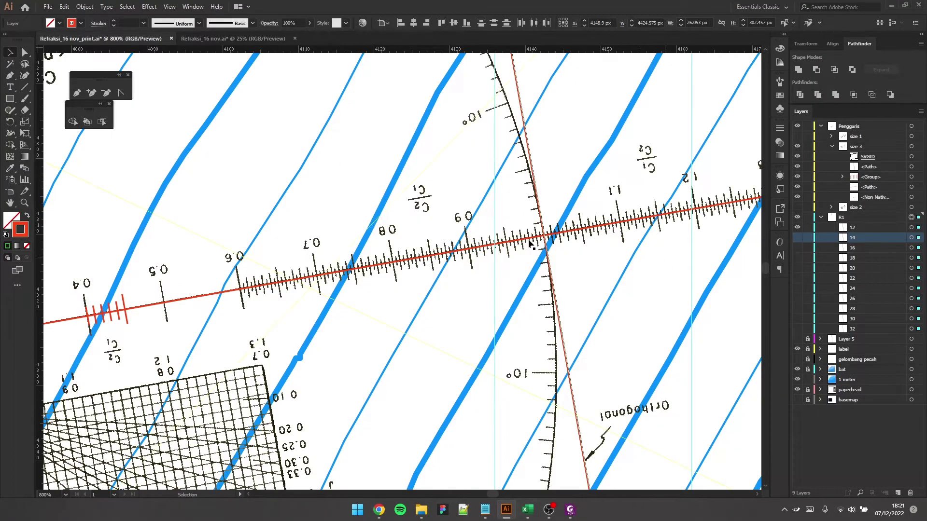
{"action": "scroll", "coordinate": [536, 246], "scroll_direction": "up", "scroll_amount": 2}
{"action": "left_click_drag", "start_coordinate": [566, 319], "coordinate": [532, 130]}
{"action": "scroll", "coordinate": [526, 101], "scroll_direction": "up", "scroll_amount": 1}
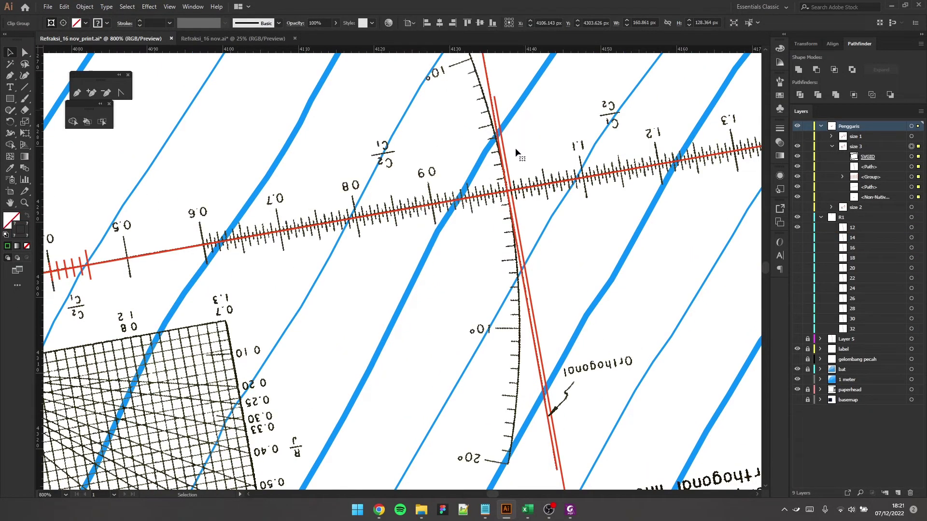
{"action": "scroll", "coordinate": [516, 145], "scroll_direction": "up", "scroll_amount": 1}
{"action": "scroll", "coordinate": [512, 147], "scroll_direction": "up", "scroll_amount": 1, "text": "alt"}
{"action": "left_click_drag", "start_coordinate": [492, 278], "coordinate": [471, 300]}
{"action": "scroll", "coordinate": [489, 241], "scroll_direction": "down", "scroll_amount": 2}
{"action": "scroll", "coordinate": [478, 270], "scroll_direction": "up", "scroll_amount": 4, "text": "alt"}
{"action": "scroll", "coordinate": [473, 308], "scroll_direction": "up", "scroll_amount": 2}
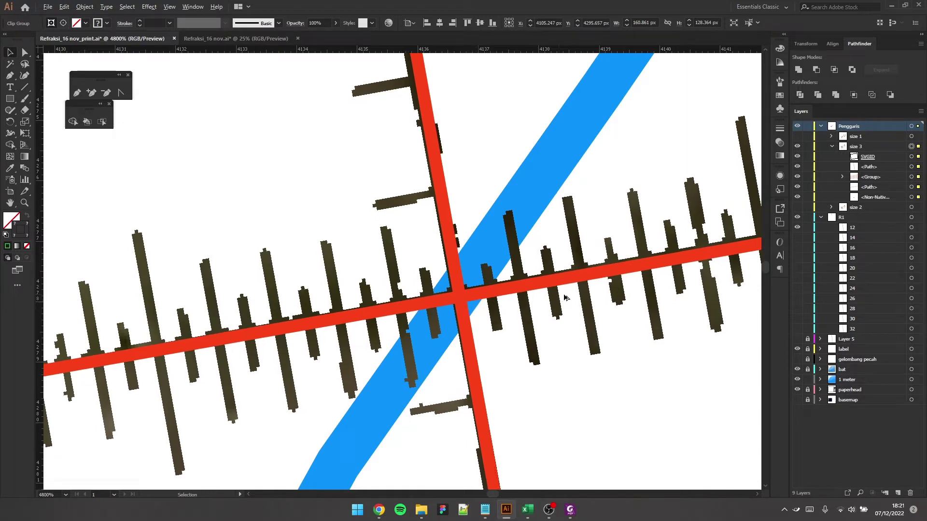
Step: Look up the C2/C1 ratio for the 10 m depth in Excel and rotate the size 3 template slightly counterclockwise about its turning point
{"action": "key", "text": "ctrl+minus"}
{"action": "key", "text": "ctrl+minus"}
{"action": "key", "text": "ctrl+minus"}
{"action": "key", "text": "ctrl+minus"}
{"action": "key", "text": "ctrl+minus"}
{"action": "key", "text": "ctrl+minus"}
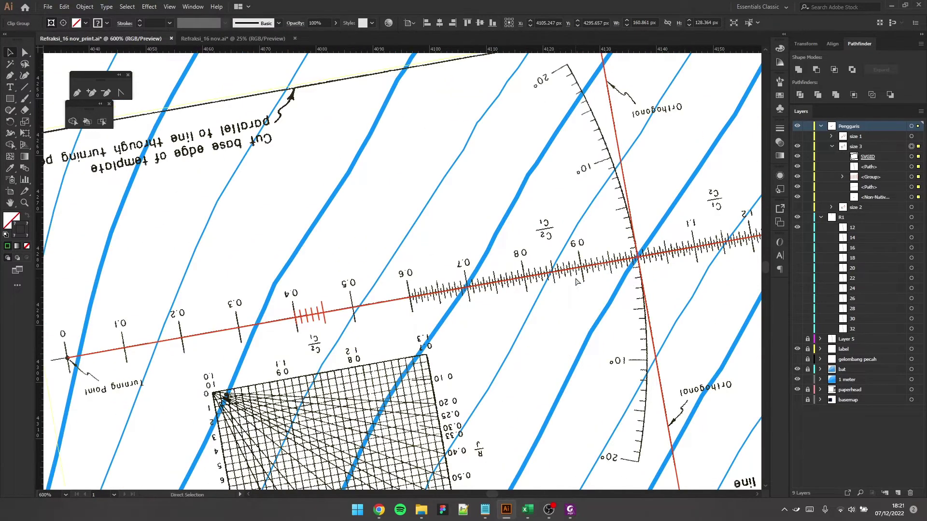
{"action": "key", "text": "ctrl+minus"}
{"action": "key", "text": "r"}
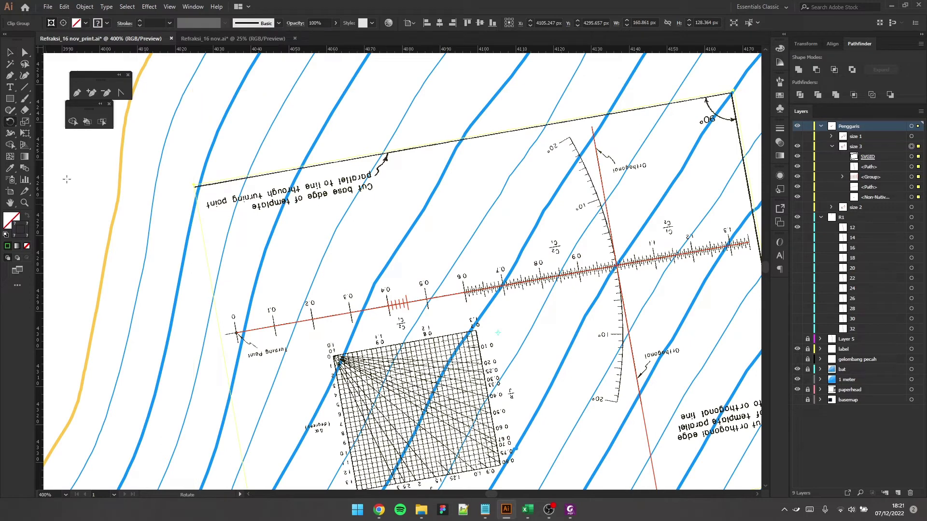
{"action": "scroll", "coordinate": [649, 273], "scroll_direction": "up", "scroll_amount": 2}
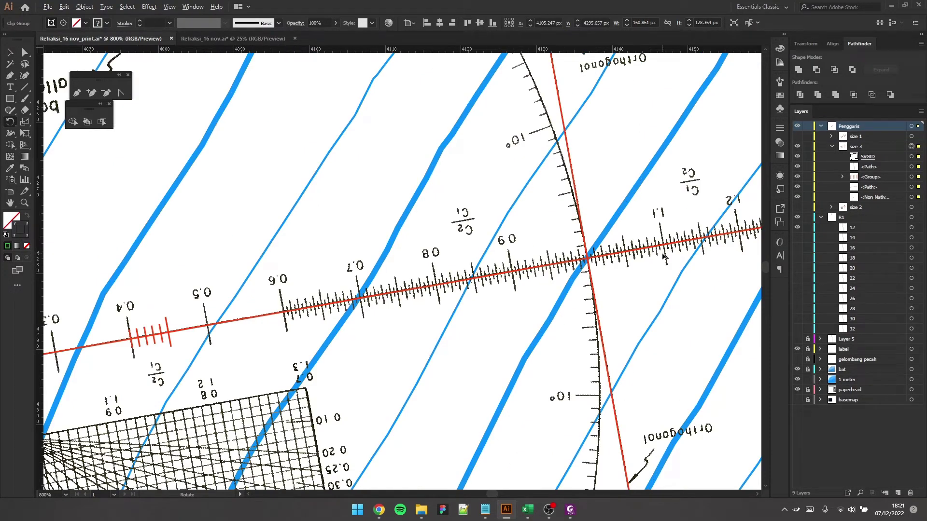
{"action": "key", "text": "alt+Tab"}
{"action": "left_click", "coordinate": [313, 342]}
{"action": "left_click", "coordinate": [421, 348]}
{"action": "key", "text": "alt+Tab"}
{"action": "scroll", "coordinate": [562, 275], "scroll_direction": "up", "scroll_amount": 1}
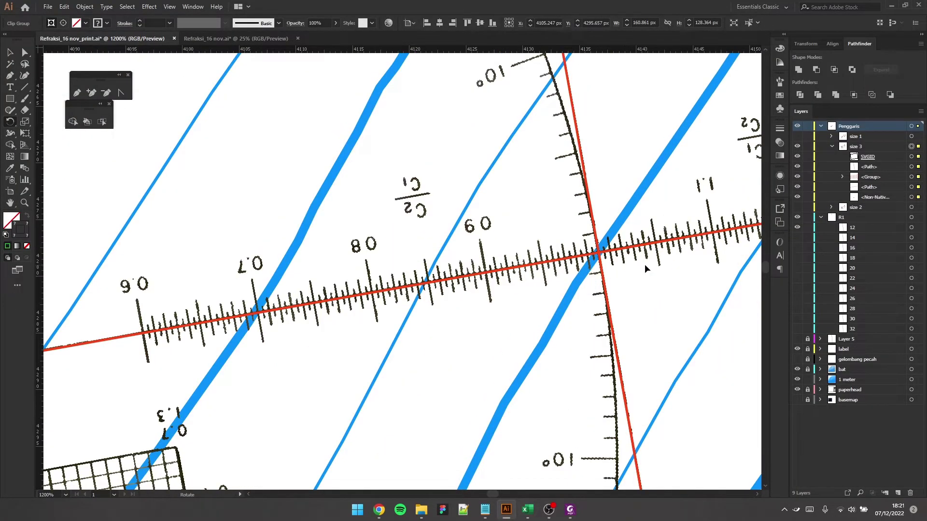
{"action": "left_click_drag", "start_coordinate": [650, 259], "coordinate": [651, 261]}
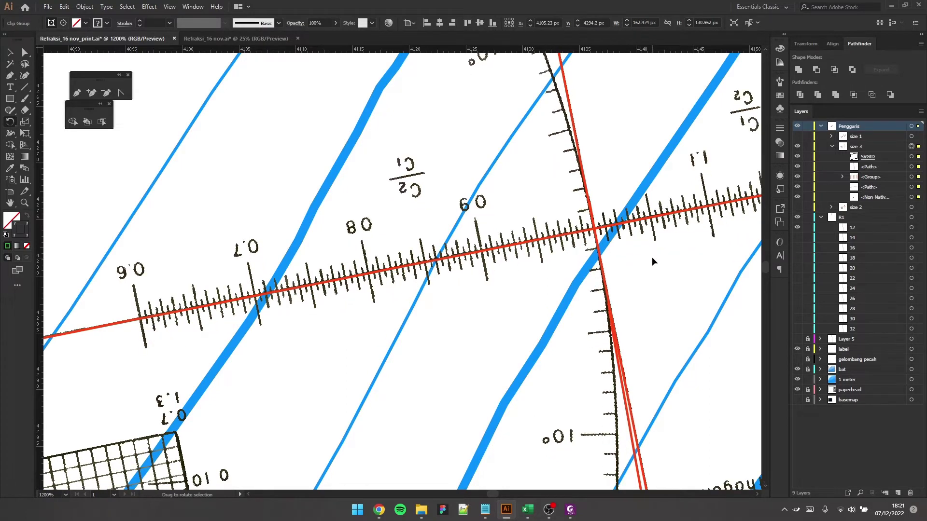
Step: Copy the template's orthogonal line in place into the R1 layer as 10 and hide the 12 line
{"action": "left_click", "coordinate": [916, 167]}
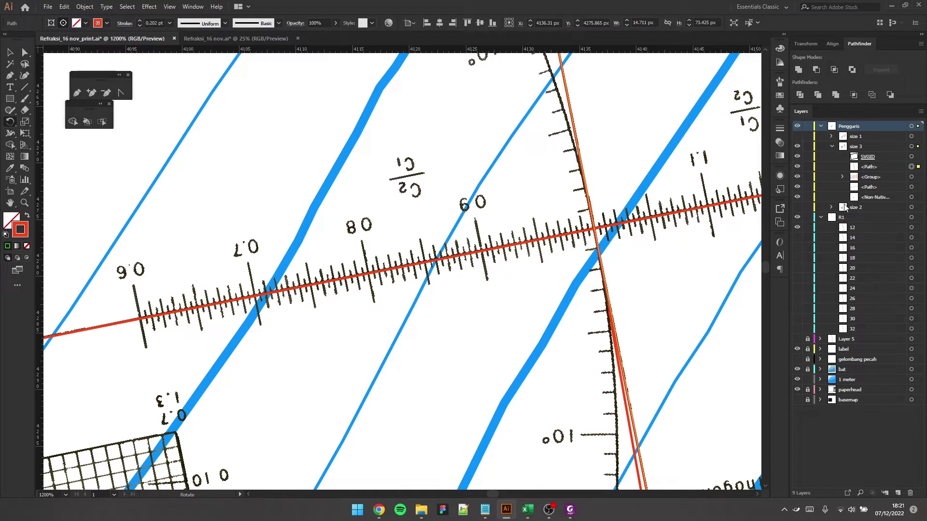
{"action": "left_click", "coordinate": [867, 216]}
{"action": "key", "text": "ctrl+f"}
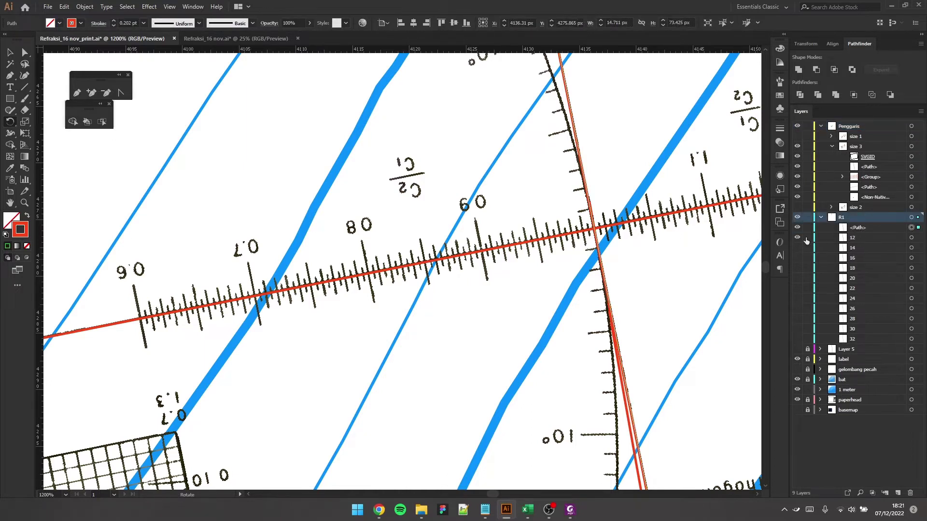
{"action": "left_click", "coordinate": [857, 229]}
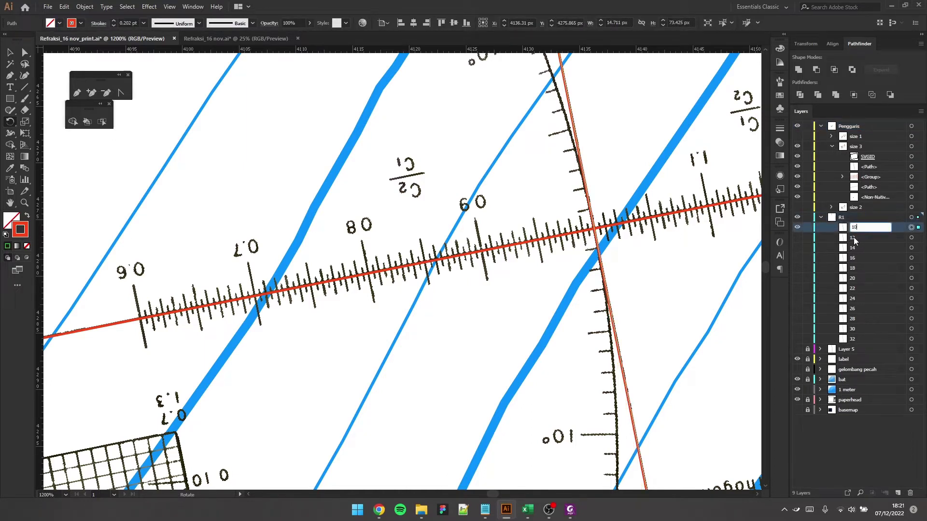
{"action": "type", "text": "10"}
Step: Select the whole size 3 template and move it along the 10 ray so its scale crossing sits on the next thick contour
{"action": "left_click", "coordinate": [910, 146]}
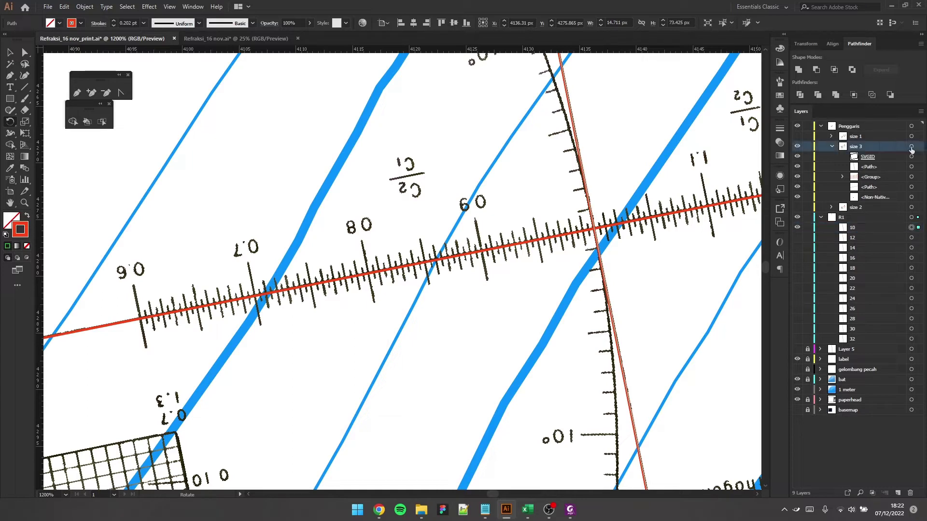
{"action": "key", "text": "ctrl+minus"}
{"action": "left_click", "coordinate": [10, 52]}
{"action": "scroll", "coordinate": [427, 274], "scroll_direction": "up", "scroll_amount": 2}
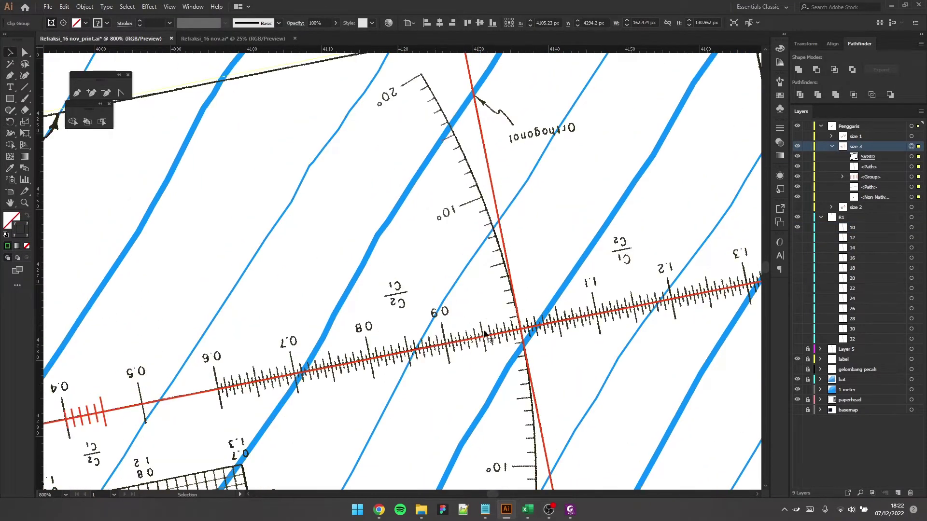
{"action": "left_click_drag", "start_coordinate": [499, 339], "coordinate": [451, 166]}
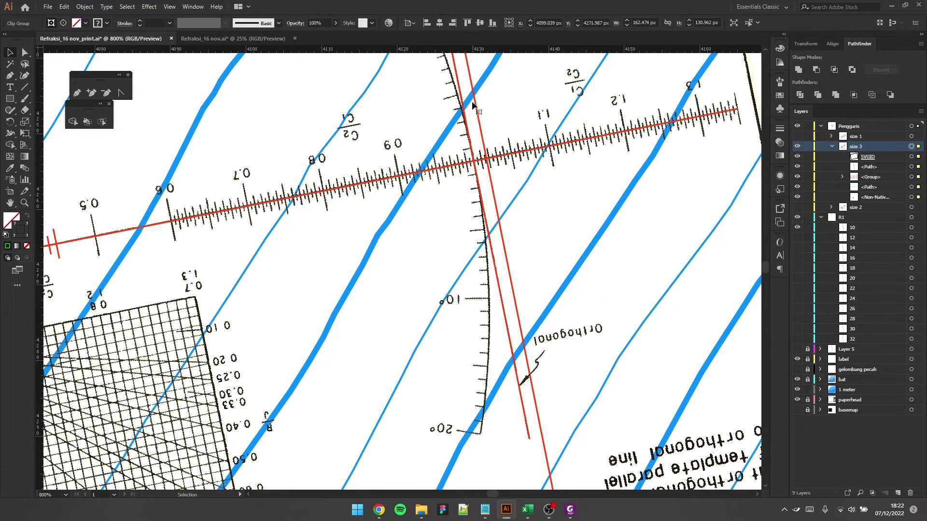
{"action": "scroll", "coordinate": [471, 161], "scroll_direction": "up", "scroll_amount": 2}
{"action": "left_click_drag", "start_coordinate": [474, 238], "coordinate": [488, 187]}
{"action": "scroll", "coordinate": [482, 176], "scroll_direction": "up", "scroll_amount": 1}
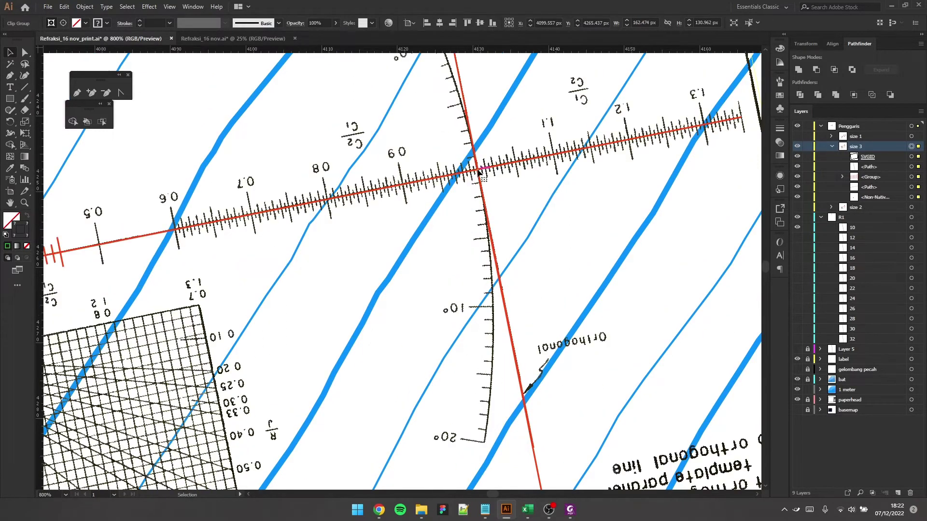
{"action": "scroll", "coordinate": [475, 164], "scroll_direction": "up", "scroll_amount": 3}
{"action": "left_click_drag", "start_coordinate": [506, 246], "coordinate": [494, 181]}
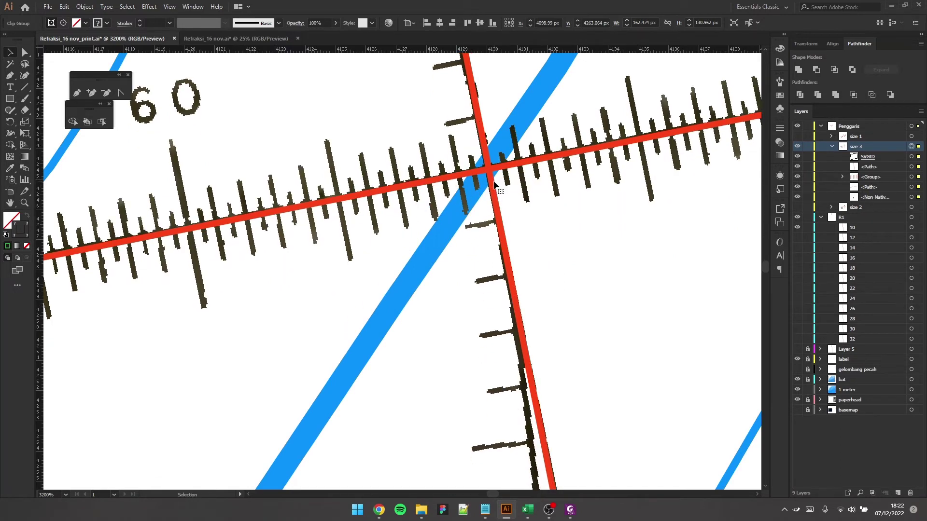
Step: Set the rotation centre on the template's turning point and look up the C2/C1 ratio for the 8 m depth in Excel
{"action": "scroll", "coordinate": [557, 217], "scroll_direction": "down", "scroll_amount": 5}
{"action": "scroll", "coordinate": [507, 232], "scroll_direction": "down", "scroll_amount": 2}
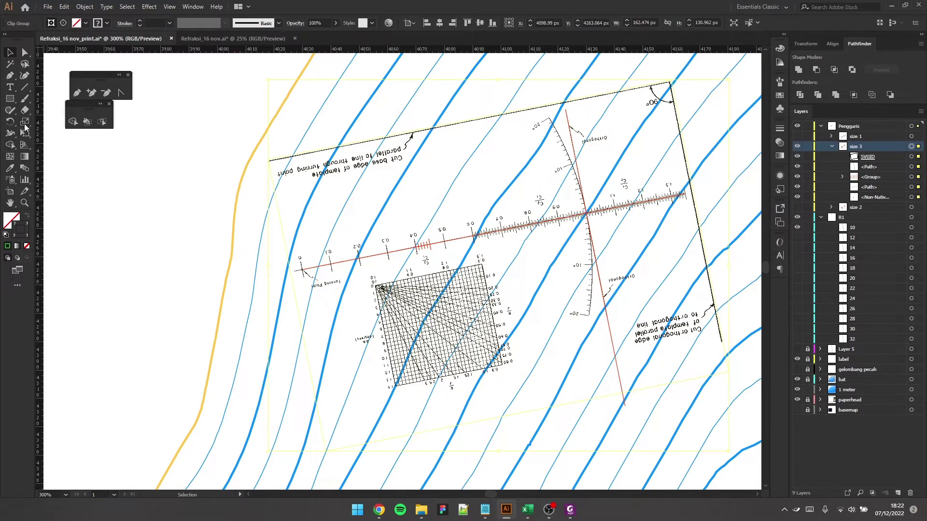
{"action": "key", "text": "r"}
{"action": "scroll", "coordinate": [345, 277], "scroll_direction": "up", "scroll_amount": 3}
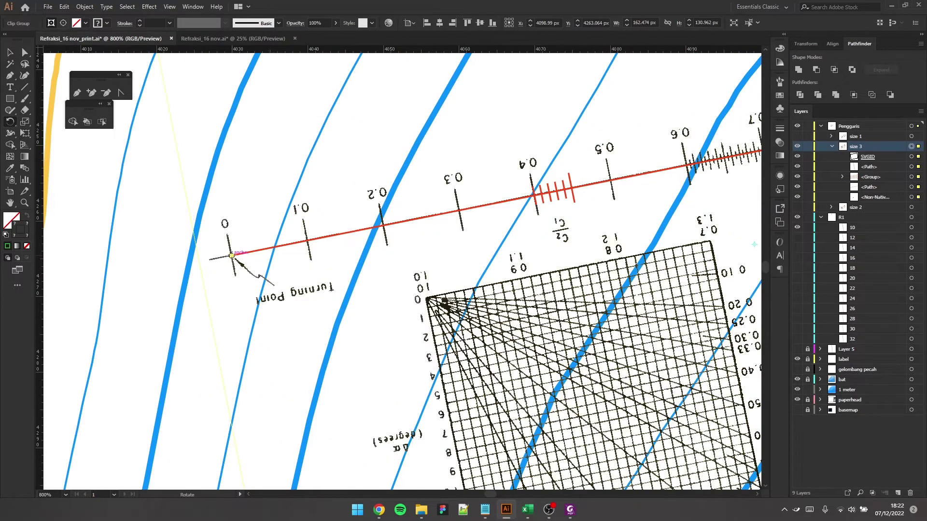
{"action": "scroll", "coordinate": [272, 276], "scroll_direction": "down", "scroll_amount": 3}
{"action": "scroll", "coordinate": [275, 275], "scroll_direction": "right", "scroll_amount": 2}
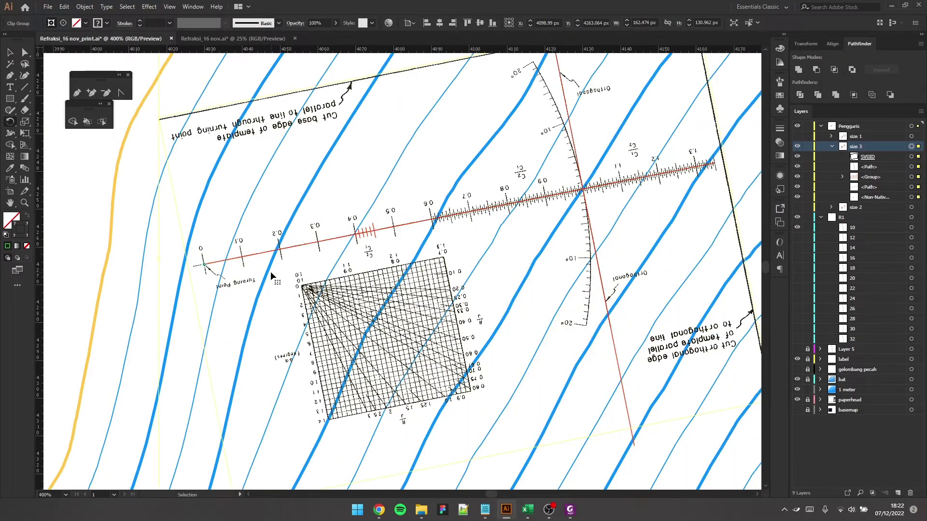
{"action": "key", "text": "alt+Tab"}
{"action": "left_click", "coordinate": [309, 354]}
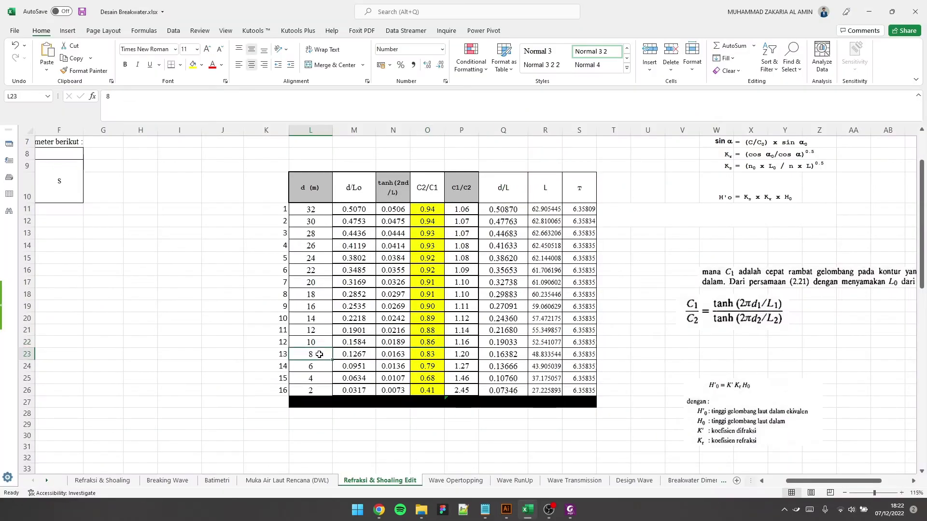
{"action": "left_click", "coordinate": [419, 356]}
{"action": "key", "text": "alt+Tab"}
Step: Try to rotate the size 3 template slightly about its turning point for the 8 m depth
{"action": "scroll", "coordinate": [584, 186], "scroll_direction": "up", "scroll_amount": 1}
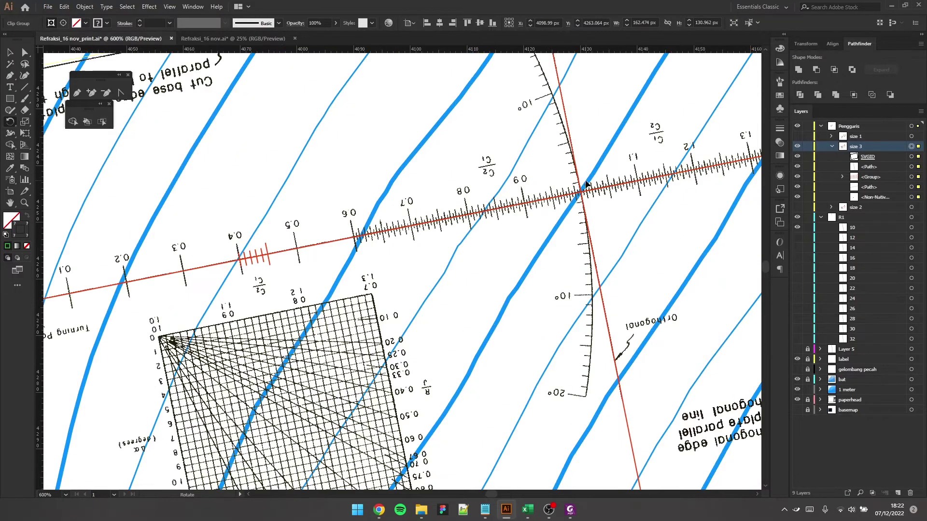
{"action": "scroll", "coordinate": [550, 205], "scroll_direction": "up", "scroll_amount": 1}
{"action": "scroll", "coordinate": [543, 216], "scroll_direction": "up", "scroll_amount": 1}
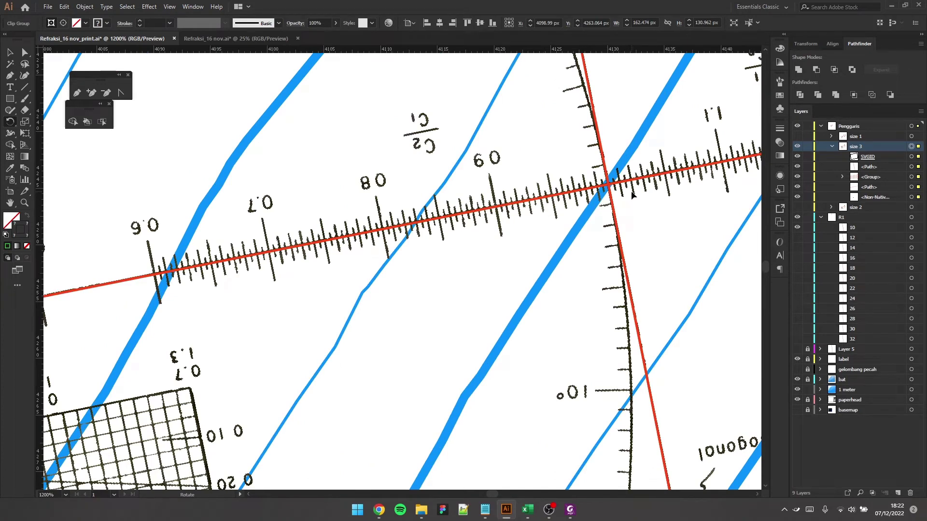
{"action": "left_click_drag", "start_coordinate": [633, 193], "coordinate": [629, 188]}
{"action": "scroll", "coordinate": [708, 223], "scroll_direction": "down", "scroll_amount": 2}
{"action": "scroll", "coordinate": [531, 216], "scroll_direction": "down", "scroll_amount": 2}
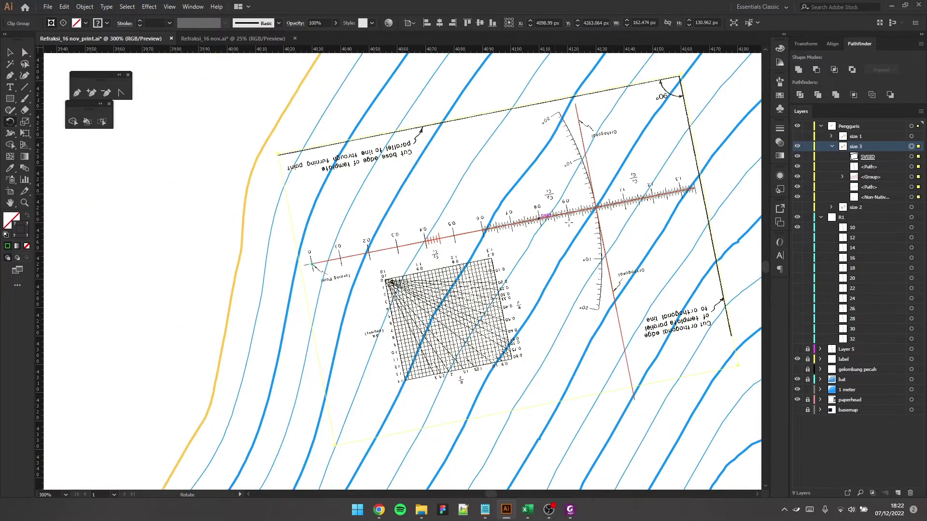
{"action": "scroll", "coordinate": [647, 203], "scroll_direction": "up", "scroll_amount": 3}
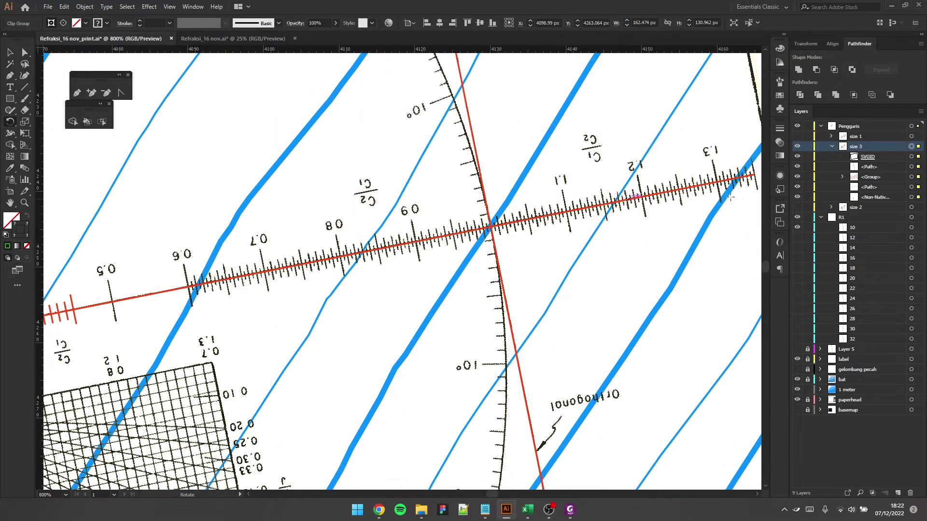
{"action": "scroll", "coordinate": [489, 207], "scroll_direction": "up", "scroll_amount": 1}
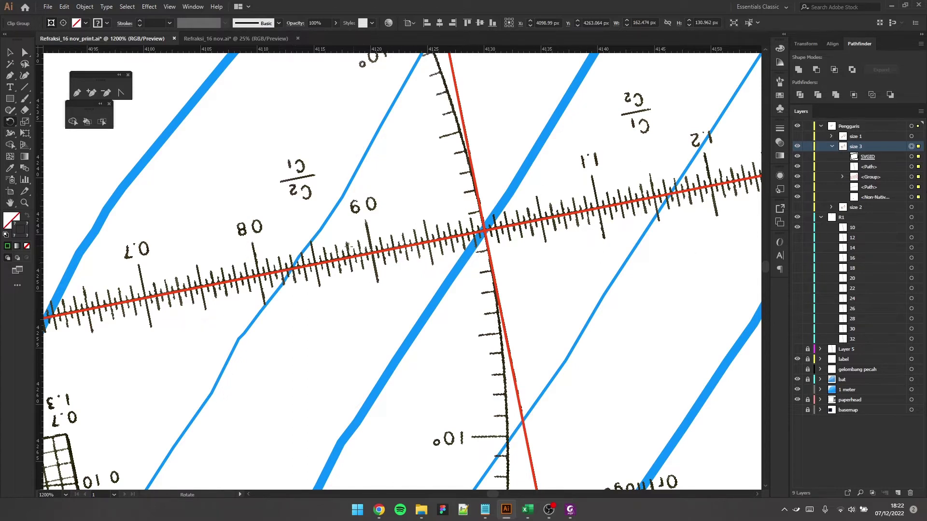
Step: Copy the template's orthogonal line in place into the R1 layer and name the copy 8
{"action": "left_click", "coordinate": [911, 167]}
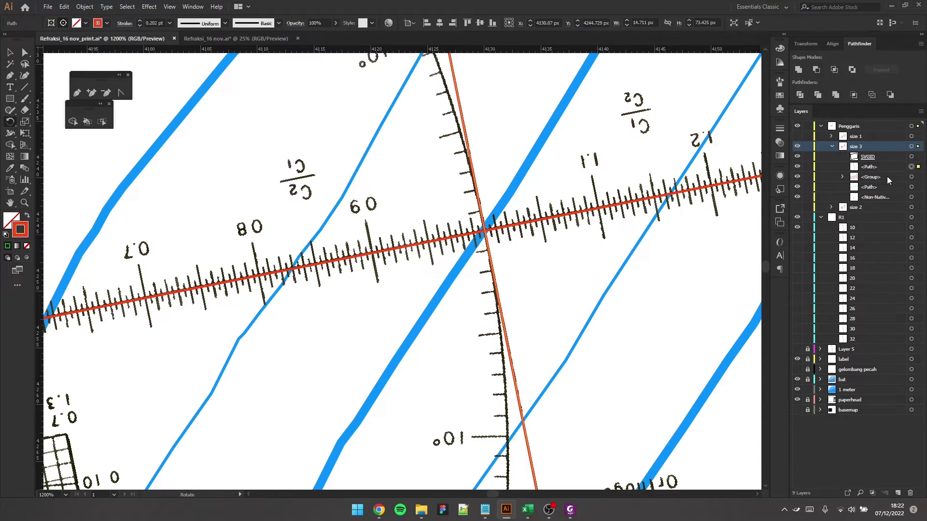
{"action": "left_click", "coordinate": [909, 217]}
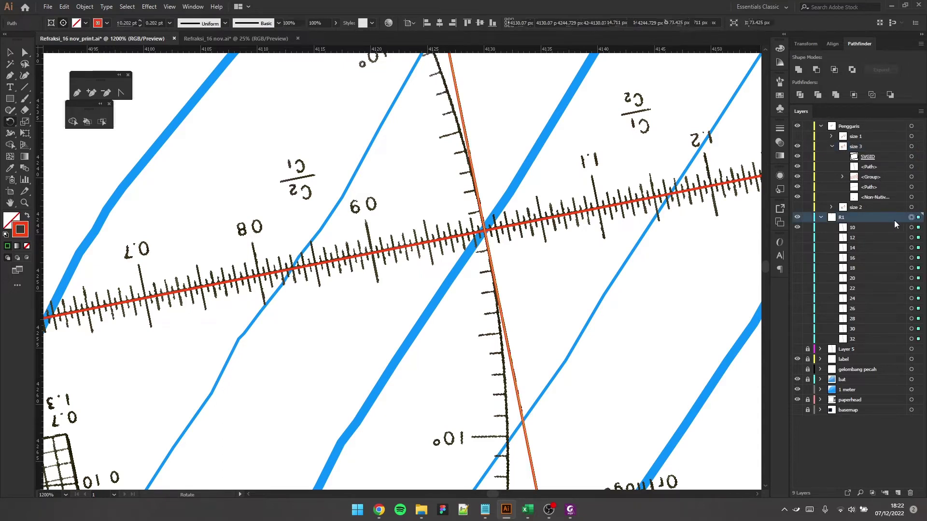
{"action": "key", "text": "ctrl+f"}
{"action": "double_click", "coordinate": [859, 227]}
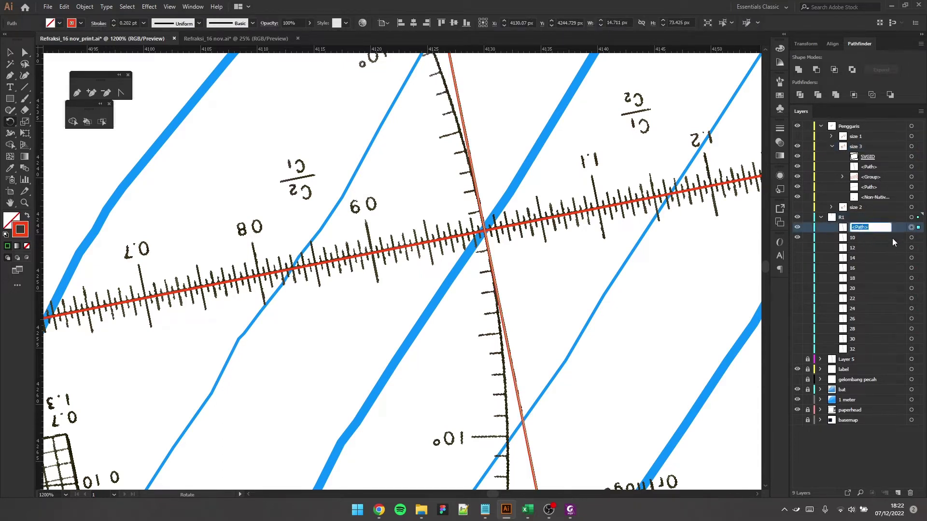
{"action": "type", "text": "8"}
Step: Select the whole size 3 template, check the C2/C1 table in Excel, and move the template toward the next thick contour
{"action": "left_click", "coordinate": [910, 146]}
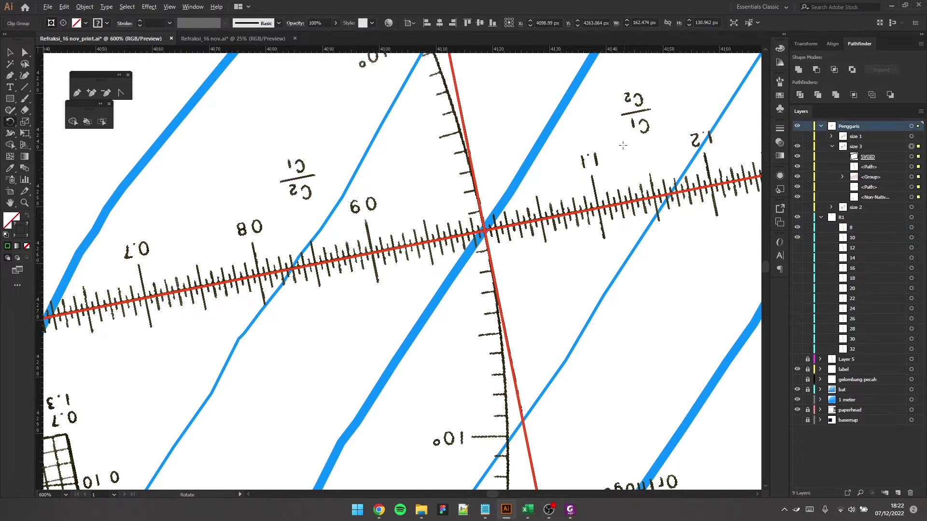
{"action": "scroll", "coordinate": [622, 123], "scroll_direction": "down", "scroll_amount": 2}
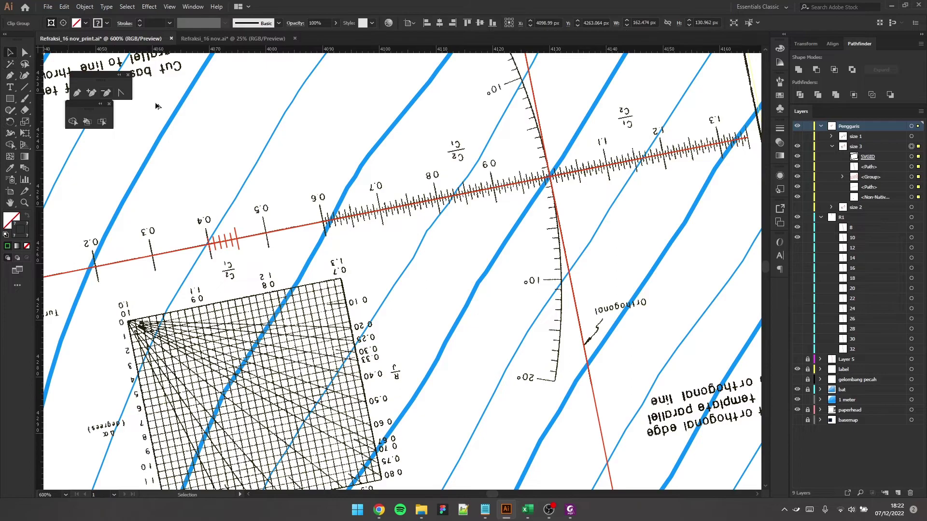
{"action": "key", "text": "alt+Tab"}
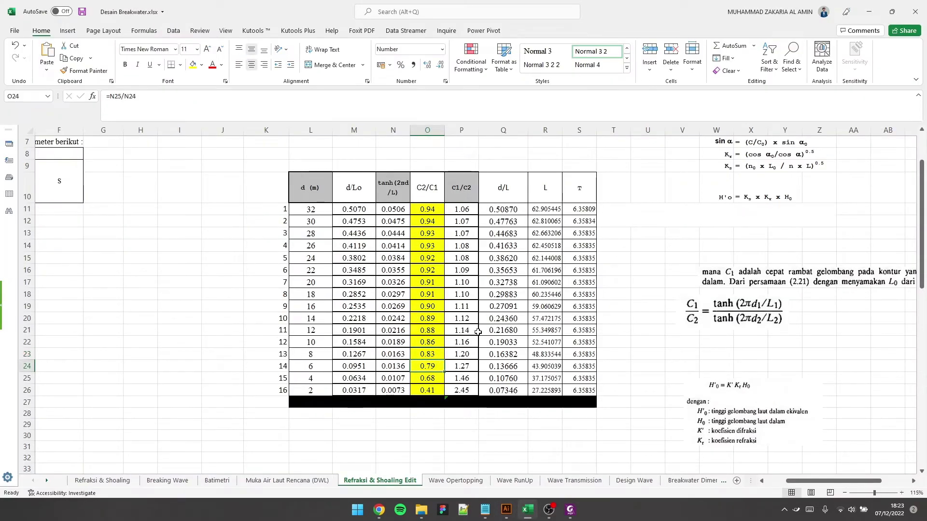
{"action": "key", "text": "alt+Tab"}
{"action": "scroll", "coordinate": [502, 265], "scroll_direction": "up", "scroll_amount": 2}
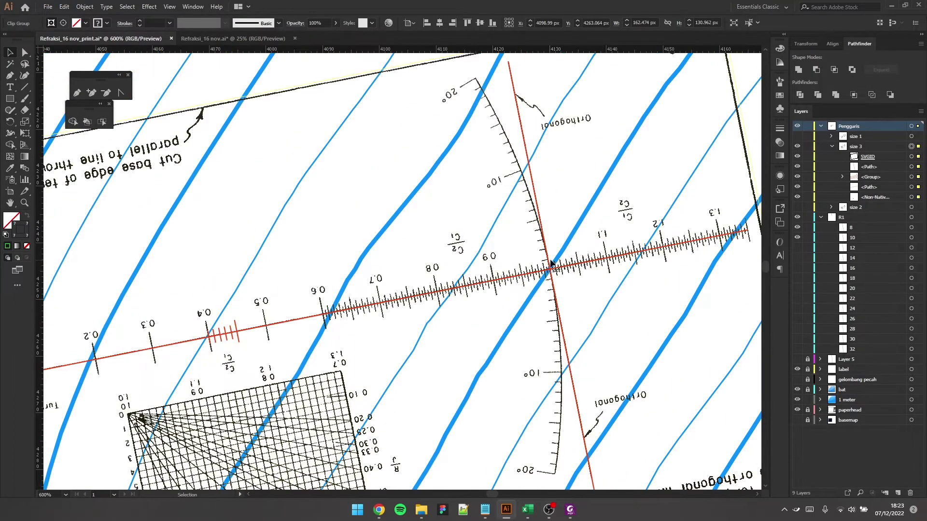
{"action": "scroll", "coordinate": [513, 180], "scroll_direction": "down", "scroll_amount": 3}
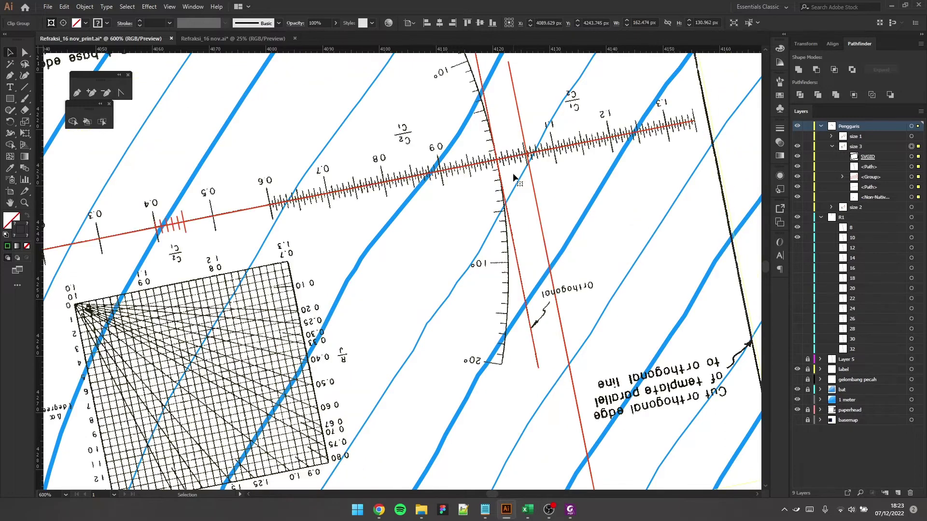
{"action": "scroll", "coordinate": [535, 167], "scroll_direction": "up", "scroll_amount": 2}
{"action": "scroll", "coordinate": [514, 222], "scroll_direction": "up", "scroll_amount": 1}
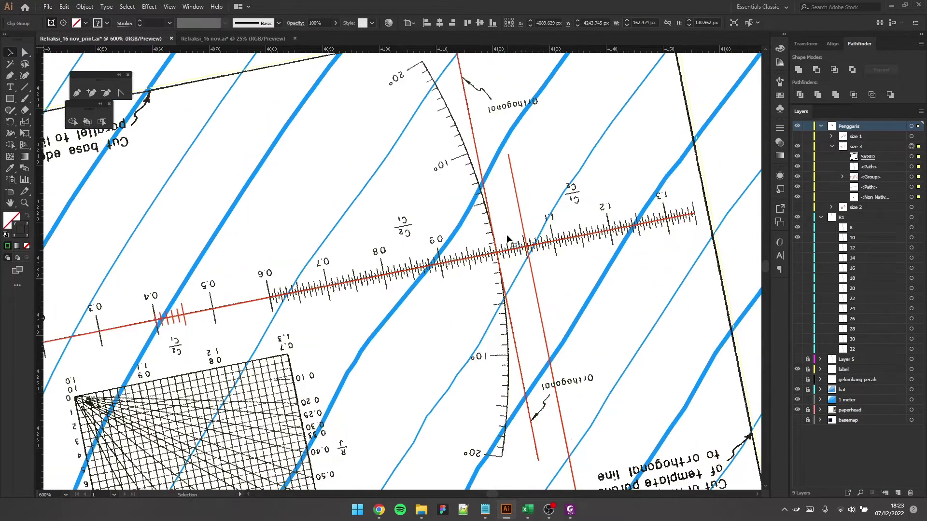
{"action": "left_click_drag", "start_coordinate": [499, 254], "coordinate": [402, 218]}
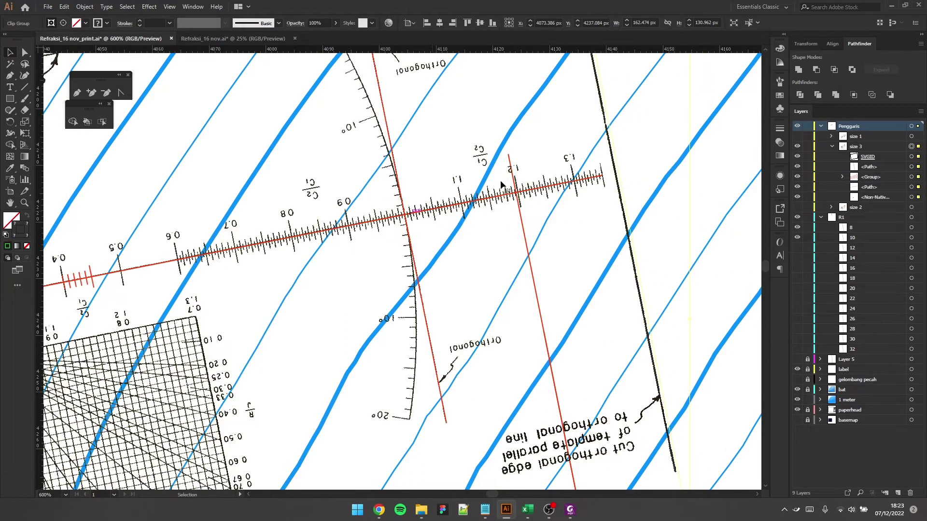
Step: Hide ray 10 in the R1 layer and extend ray 8's upper end beyond the template's scale line
{"action": "left_click", "coordinate": [797, 237]}
{"action": "left_click", "coordinate": [910, 227]}
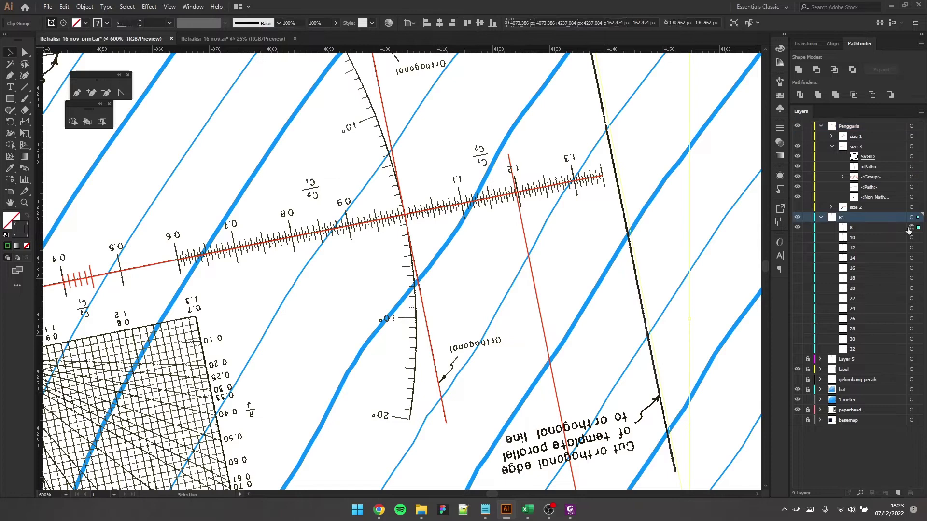
{"action": "left_click_drag", "start_coordinate": [507, 152], "coordinate": [520, 78]}
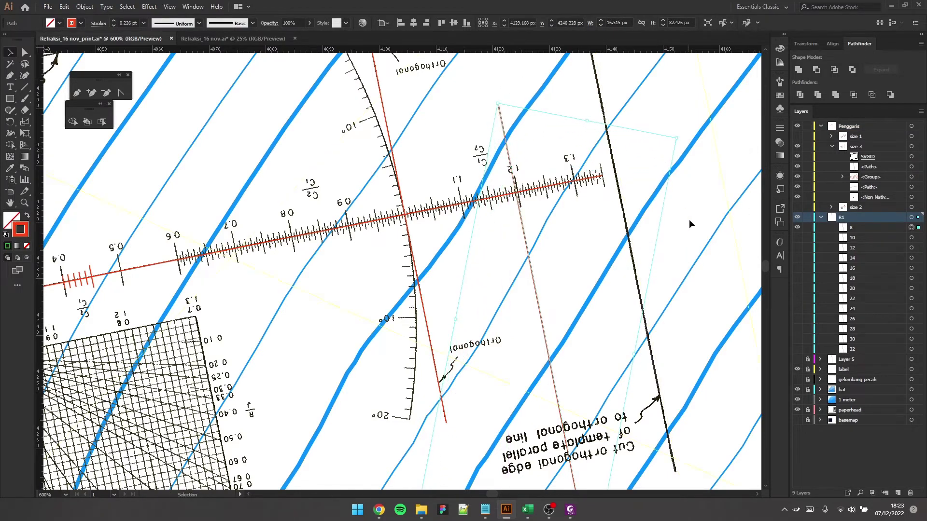
Step: Move the size 3 template along ray 8 so its scale crossing sits on the next thick contour
{"action": "left_click", "coordinate": [406, 218]}
{"action": "left_click_drag", "start_coordinate": [407, 218], "coordinate": [459, 196]}
{"action": "scroll", "coordinate": [483, 176], "scroll_direction": "up", "scroll_amount": 2}
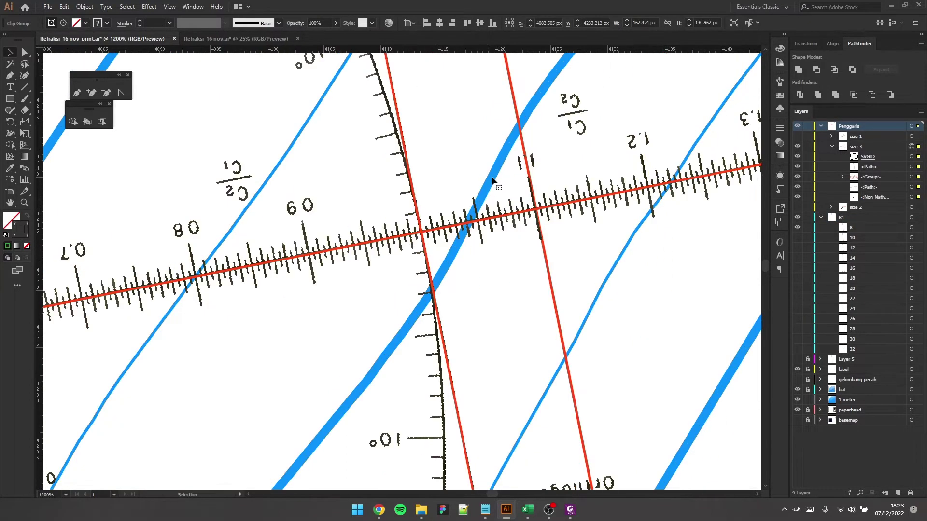
{"action": "left_click_drag", "start_coordinate": [482, 235], "coordinate": [529, 177]}
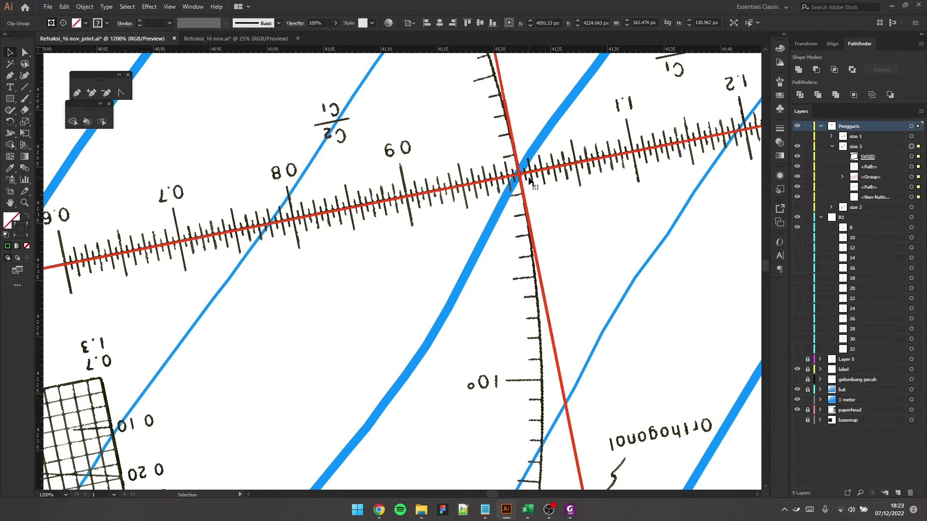
{"action": "scroll", "coordinate": [528, 179], "scroll_direction": "up", "scroll_amount": 2}
{"action": "left_click_drag", "start_coordinate": [515, 168], "coordinate": [522, 166]}
{"action": "scroll", "coordinate": [519, 165], "scroll_direction": "down", "scroll_amount": 1}
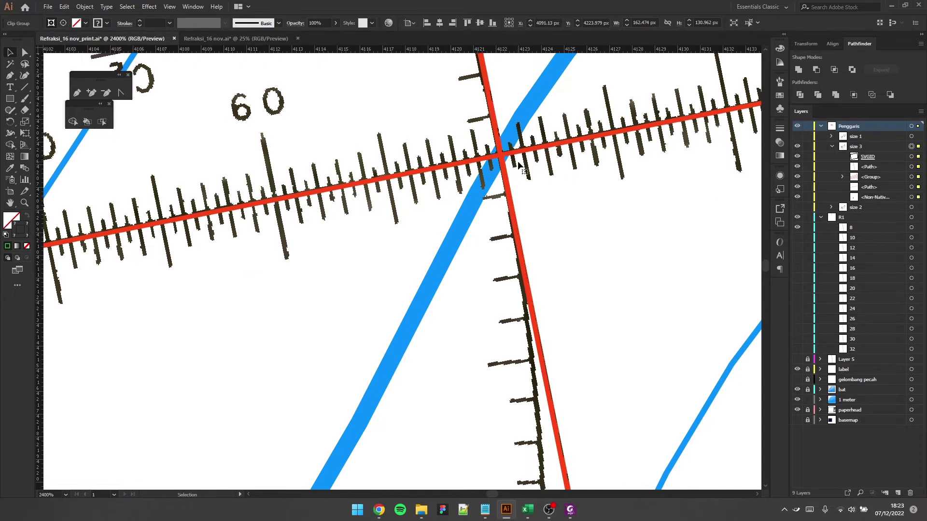
Step: Rotate the size 3 template slightly about its turning point for the 6 m depth
{"action": "scroll", "coordinate": [544, 172], "scroll_direction": "down", "scroll_amount": 1}
{"action": "scroll", "coordinate": [544, 171], "scroll_direction": "down", "scroll_amount": 3}
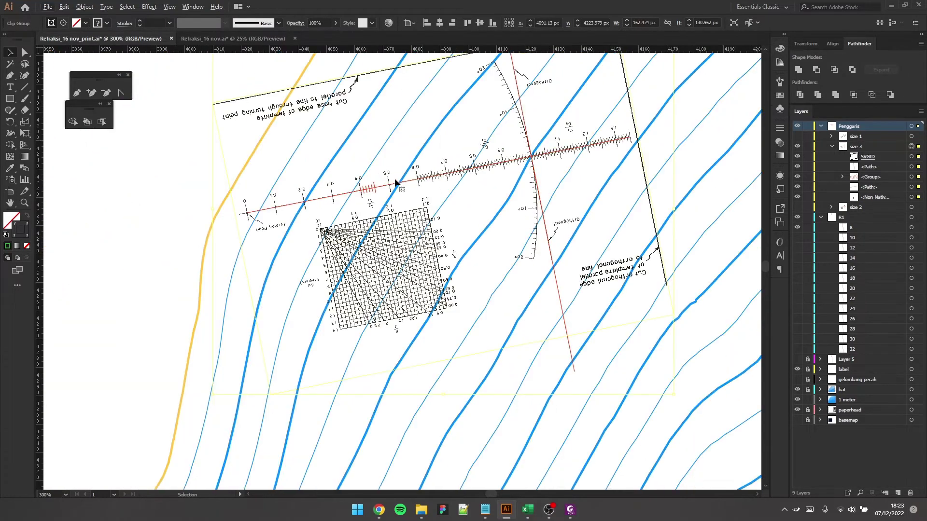
{"action": "left_click", "coordinate": [10, 121]}
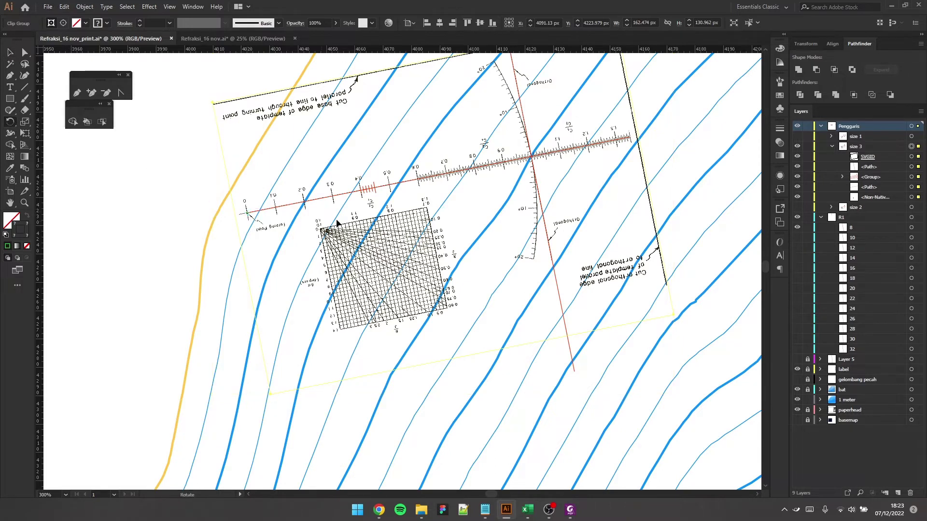
{"action": "scroll", "coordinate": [571, 147], "scroll_direction": "up", "scroll_amount": 3}
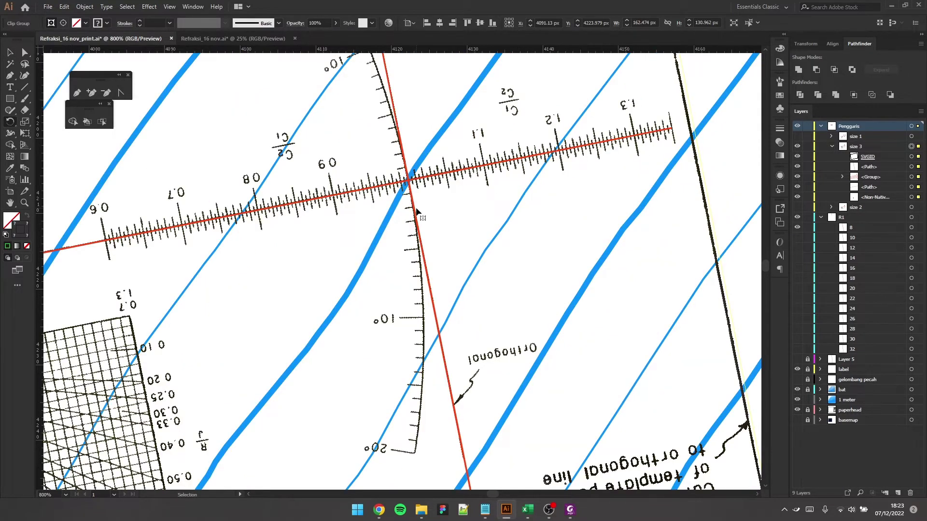
{"action": "scroll", "coordinate": [440, 203], "scroll_direction": "left", "scroll_amount": 4}
{"action": "scroll", "coordinate": [439, 190], "scroll_direction": "up", "scroll_amount": 2}
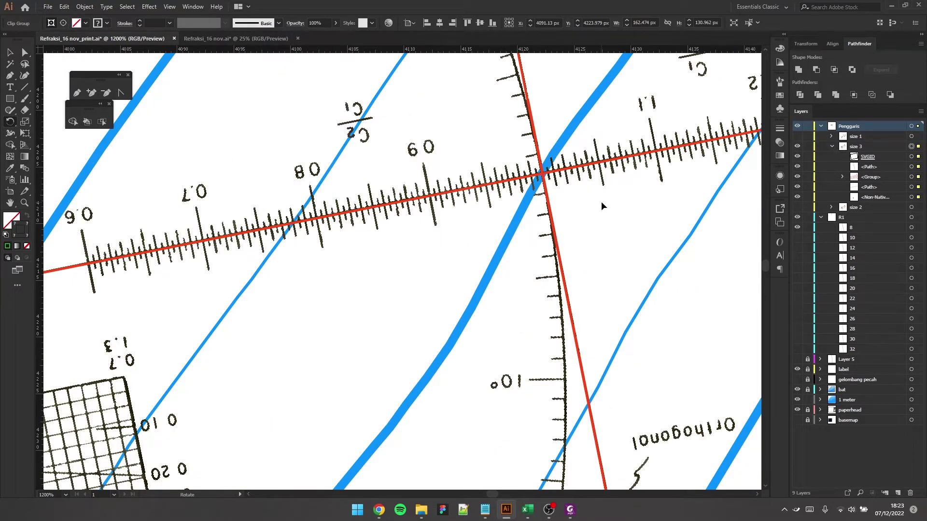
{"action": "left_click_drag", "start_coordinate": [602, 198], "coordinate": [603, 192]}
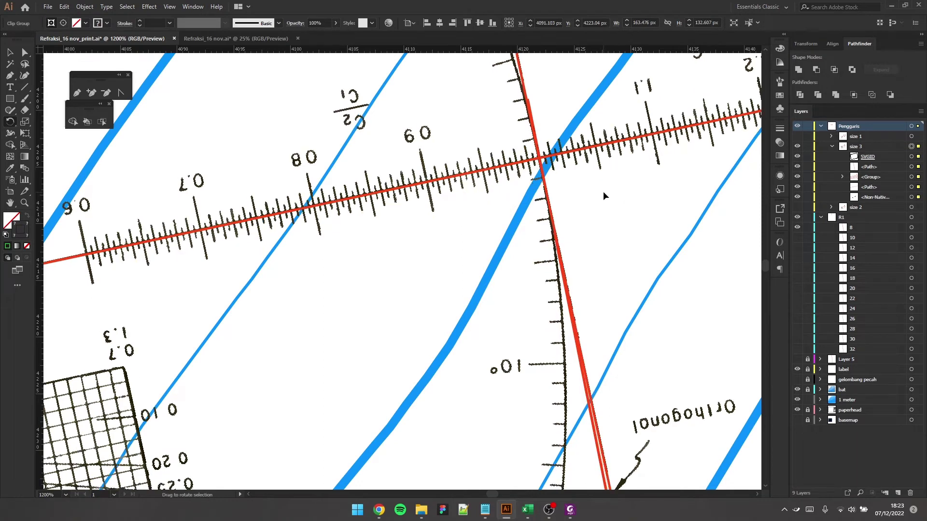
Step: Copy the template's orthogonal line in place into the R1 layer and name the copy 6
{"action": "left_click", "coordinate": [911, 167]}
{"action": "left_click", "coordinate": [890, 218]}
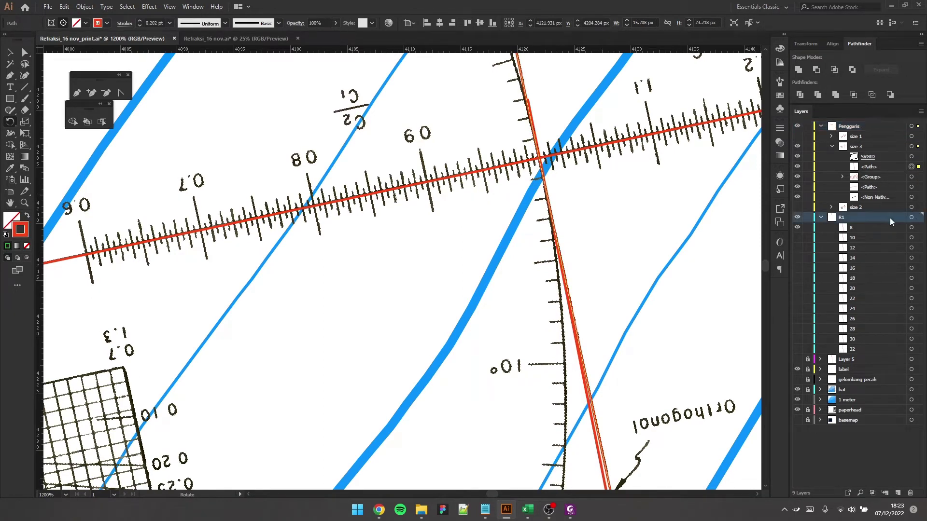
{"action": "key", "text": "ctrl+f"}
{"action": "double_click", "coordinate": [864, 227]}
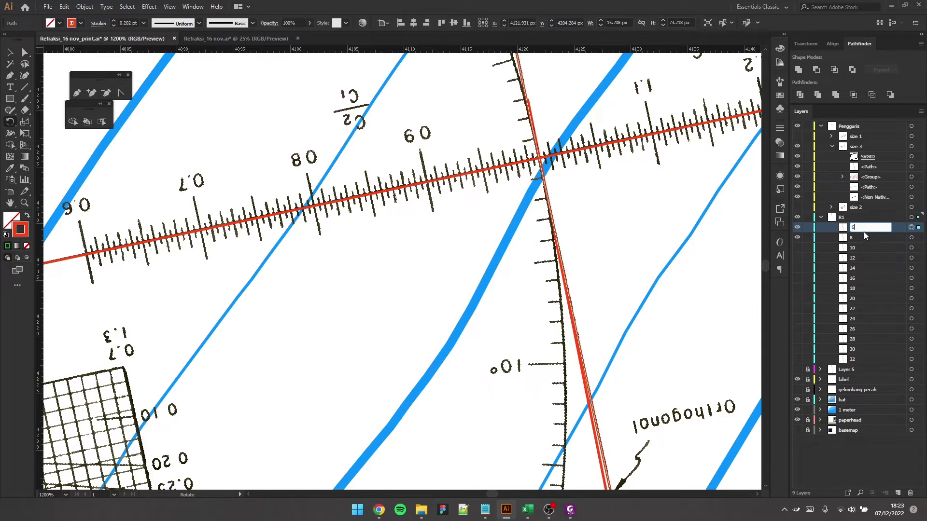
Step: Look up the C2/C1 ratio for the 4 m depth in Excel and return to the size 3 template in Illustrator
{"action": "scroll", "coordinate": [536, 182], "scroll_direction": "down", "scroll_amount": 1}
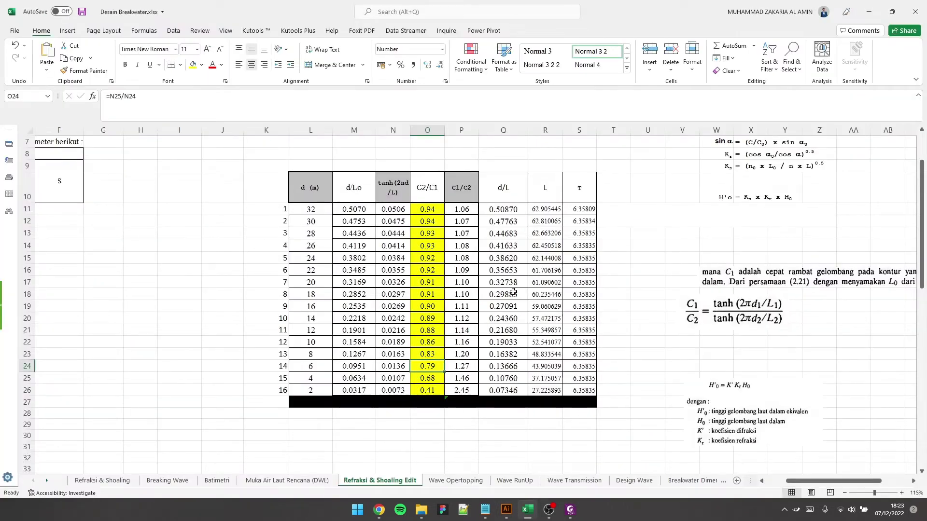
{"action": "left_click", "coordinate": [435, 380]}
{"action": "key", "text": "alt+Tab"}
{"action": "scroll", "coordinate": [505, 333], "scroll_direction": "left", "scroll_amount": 2}
{"action": "key", "text": "r"}
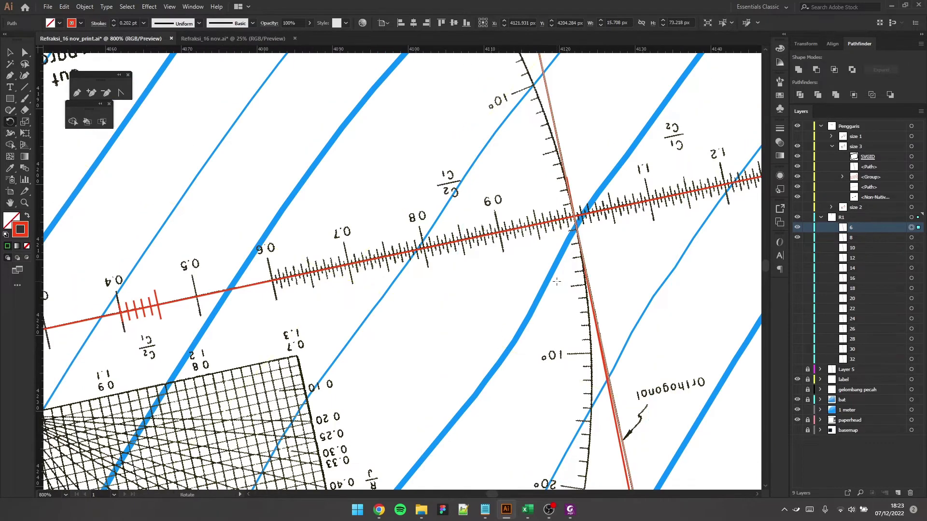
{"action": "scroll", "coordinate": [555, 281], "scroll_direction": "down", "scroll_amount": 1, "text": "alt"}
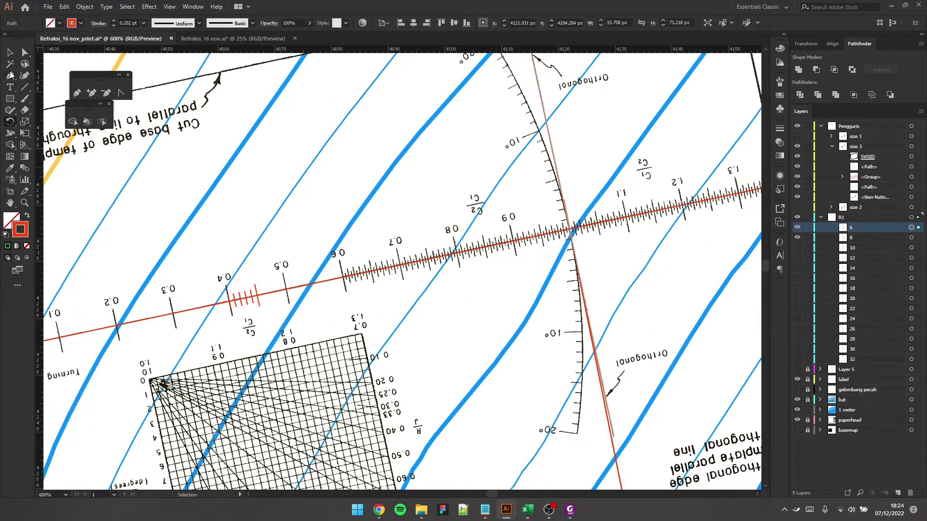
{"action": "left_click", "coordinate": [10, 57]}
{"action": "scroll", "coordinate": [482, 285], "scroll_direction": "down", "scroll_amount": 1, "text": "alt"}
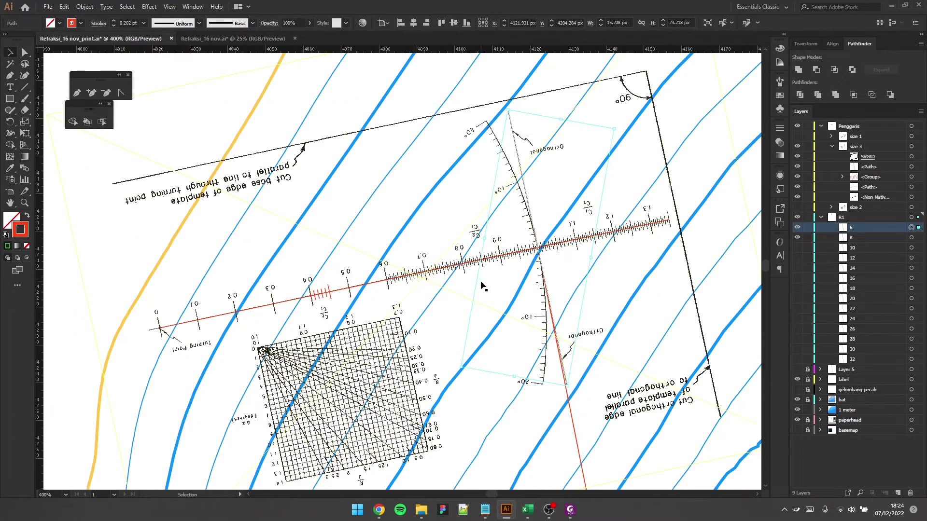
{"action": "scroll", "coordinate": [500, 292], "scroll_direction": "up", "scroll_amount": 1}
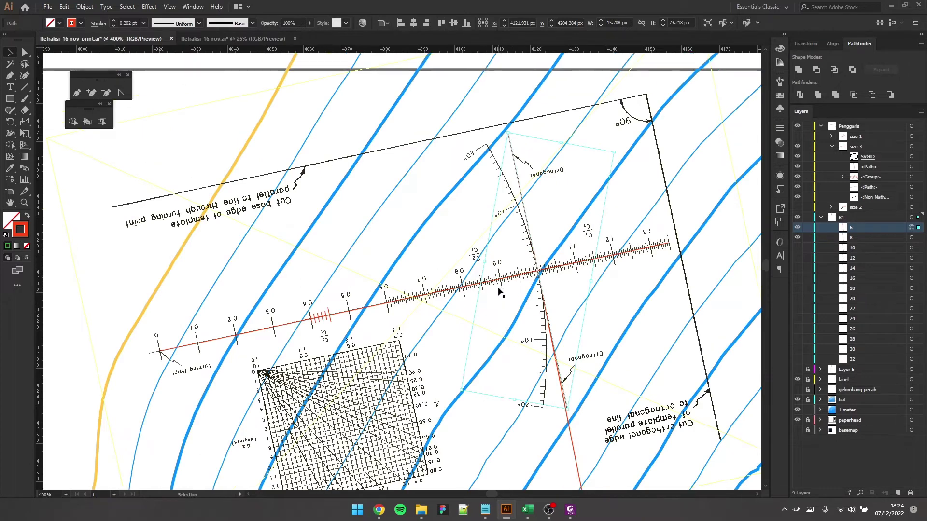
{"action": "left_click", "coordinate": [911, 147]}
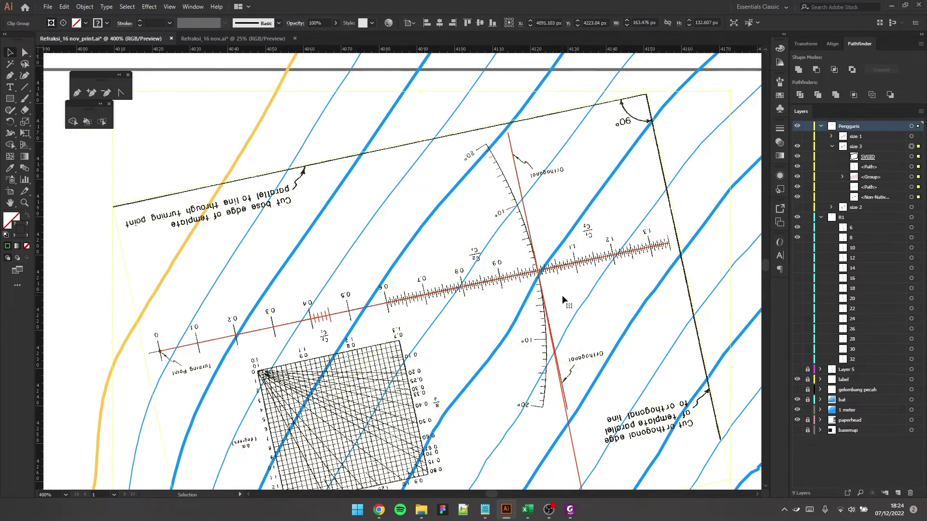
Step: Show only ray 6 in the R1 layer and extend its upper end past the template's upper edge
{"action": "left_click", "coordinate": [911, 228]}
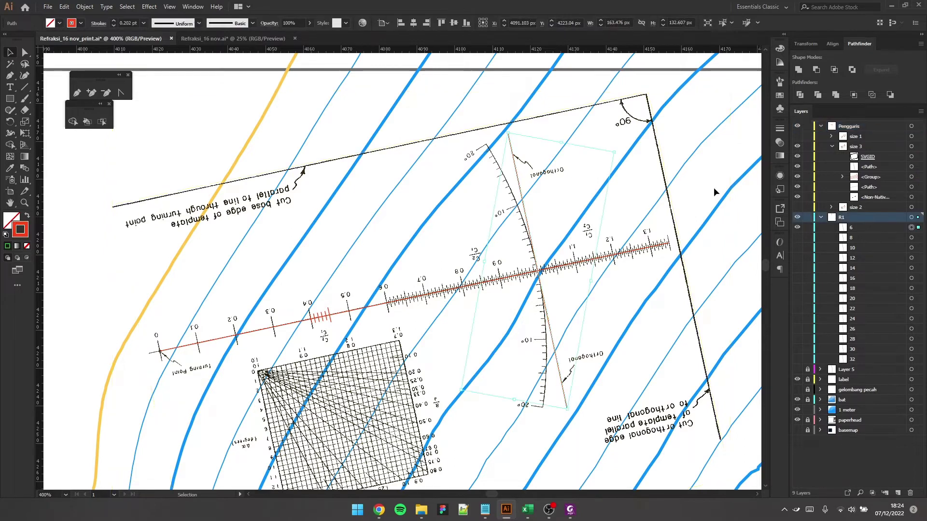
{"action": "left_click_drag", "start_coordinate": [508, 133], "coordinate": [497, 86]}
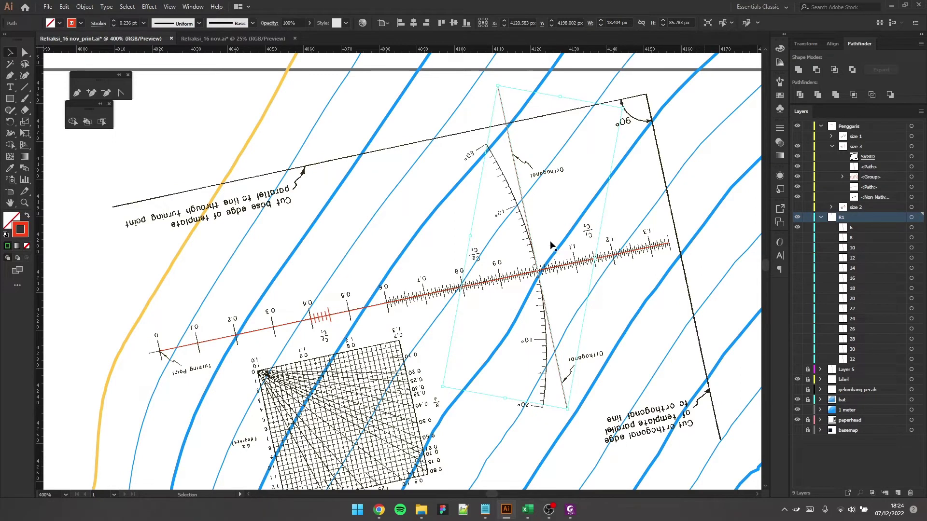
{"action": "left_click", "coordinate": [651, 240]}
Step: Move the whole size 3 template along ray 6 until its scale crossing sits on the next thick contour
{"action": "left_click", "coordinate": [911, 146]}
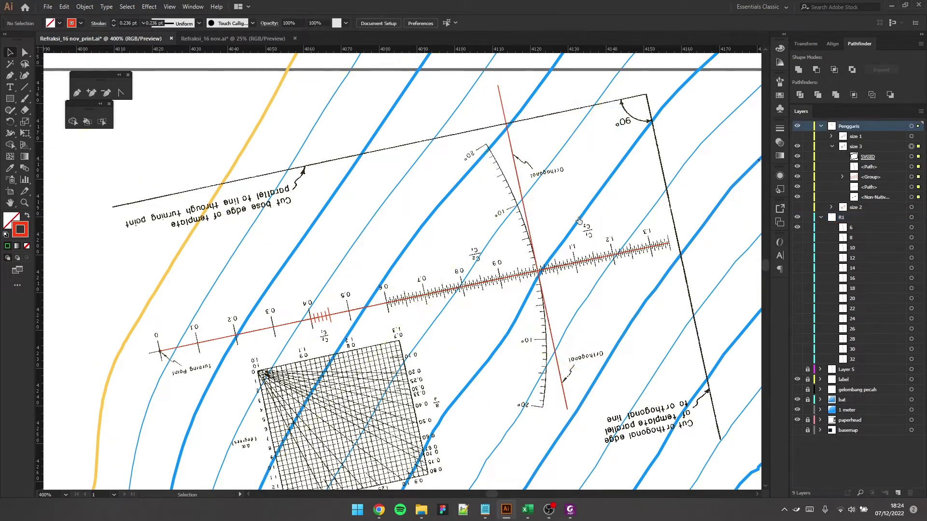
{"action": "left_click_drag", "start_coordinate": [550, 269], "coordinate": [525, 147]}
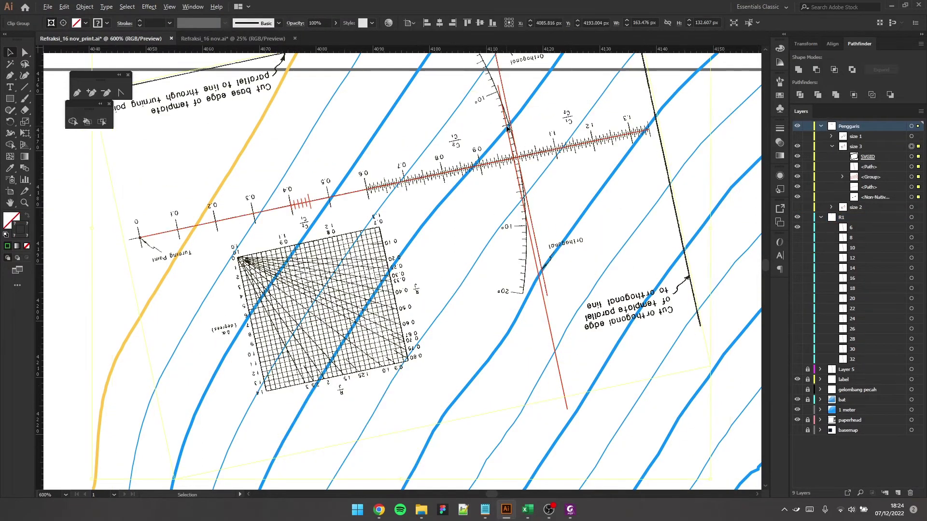
{"action": "scroll", "coordinate": [507, 155], "scroll_direction": "up", "scroll_amount": 1}
{"action": "scroll", "coordinate": [503, 181], "scroll_direction": "up", "scroll_amount": 3}
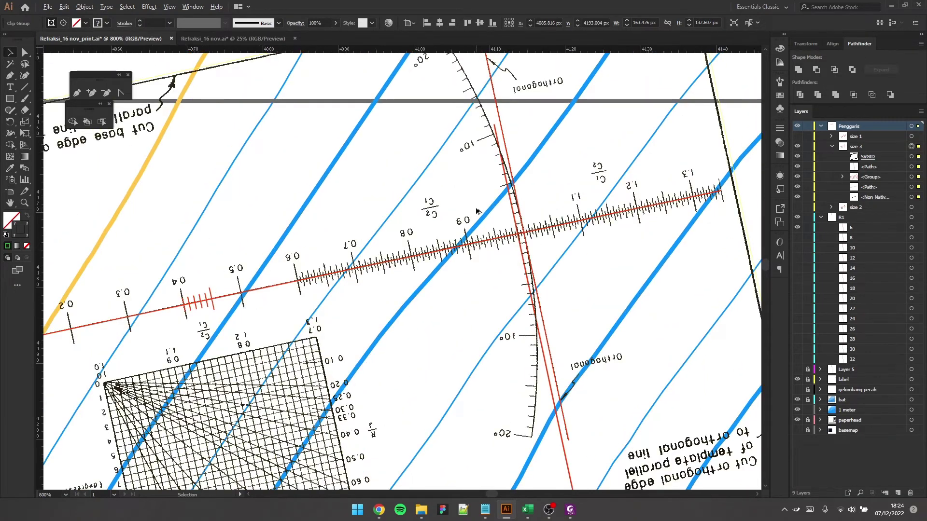
{"action": "scroll", "coordinate": [485, 219], "scroll_direction": "up", "scroll_amount": 1}
{"action": "left_click_drag", "start_coordinate": [517, 236], "coordinate": [513, 198]}
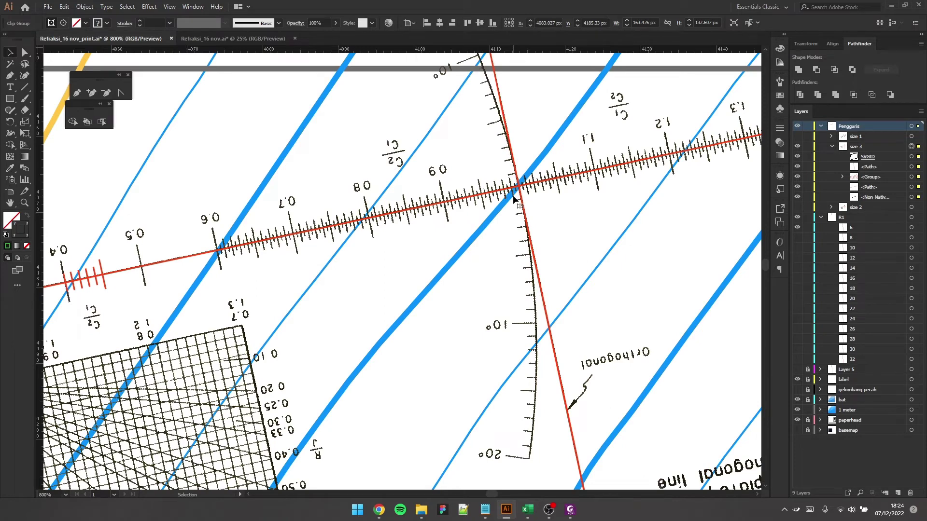
Step: Hide the size 3 template and show the size 1 template instead
{"action": "left_click", "coordinate": [798, 145]}
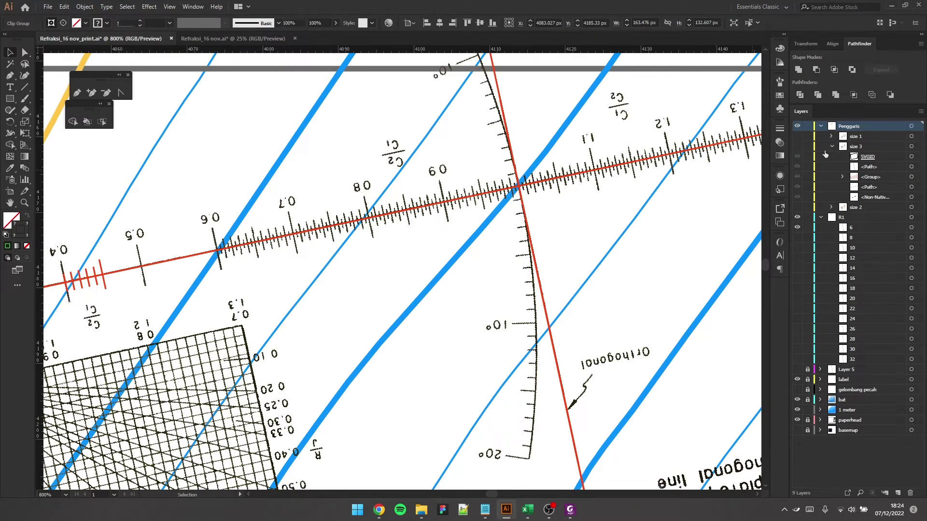
{"action": "left_click", "coordinate": [831, 146]}
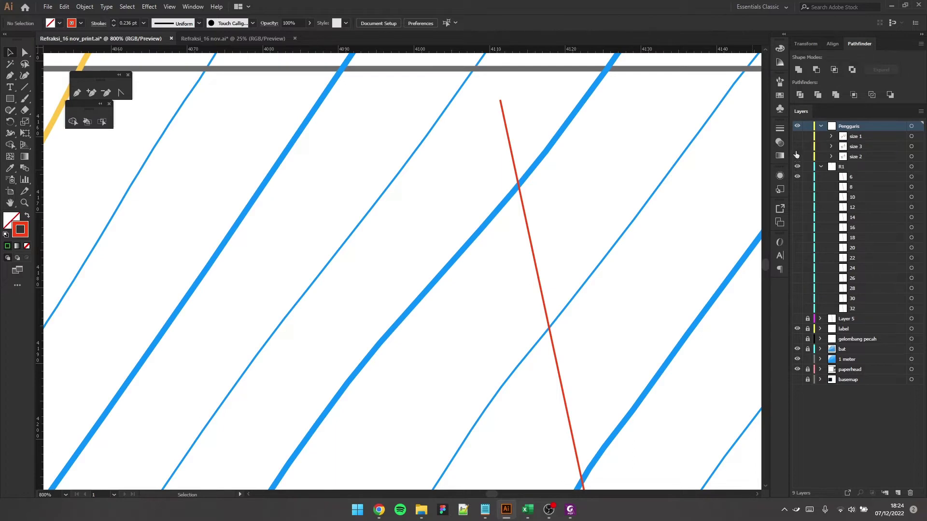
{"action": "left_click", "coordinate": [798, 136]}
Step: Move the size 1 template so its scale crossing sits where ray 6 meets the thick contour, and activate the Rotate tool
{"action": "scroll", "coordinate": [521, 205], "scroll_direction": "up", "scroll_amount": 2}
{"action": "left_click_drag", "start_coordinate": [402, 80], "coordinate": [356, 222]}
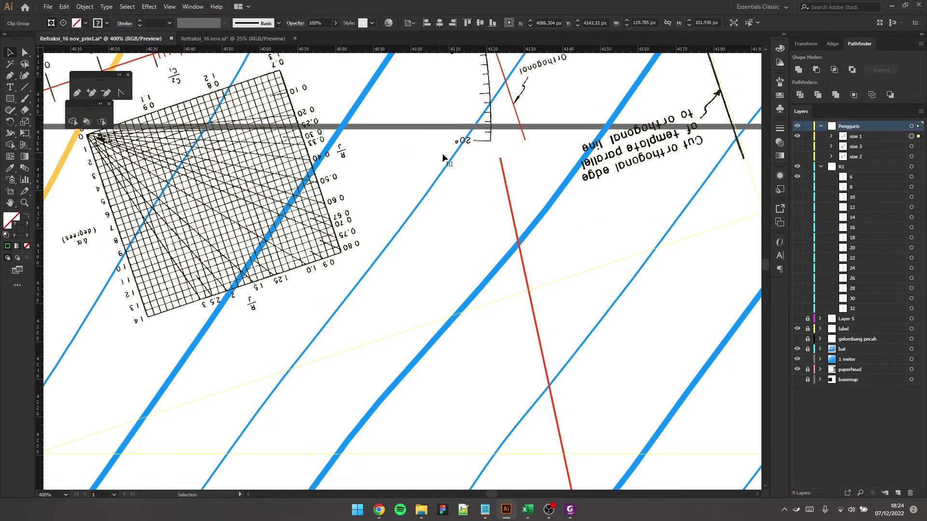
{"action": "scroll", "coordinate": [420, 173], "scroll_direction": "down", "scroll_amount": 2}
{"action": "left_click_drag", "start_coordinate": [441, 153], "coordinate": [502, 185]}
{"action": "scroll", "coordinate": [453, 229], "scroll_direction": "up", "scroll_amount": 4}
{"action": "scroll", "coordinate": [495, 229], "scroll_direction": "down", "scroll_amount": 2}
{"action": "scroll", "coordinate": [512, 224], "scroll_direction": "up", "scroll_amount": 2}
{"action": "scroll", "coordinate": [505, 190], "scroll_direction": "down", "scroll_amount": 2}
{"action": "scroll", "coordinate": [503, 188], "scroll_direction": "up", "scroll_amount": 2}
{"action": "key", "text": "r"}
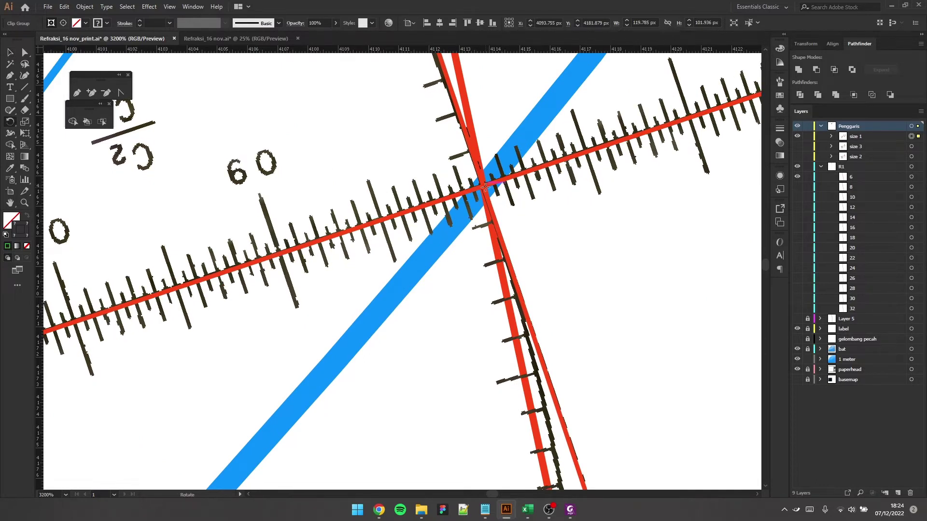
Step: Rotate the size 1 template clockwise about its scale crossing until its orthogonal line coincides with ray 6
{"action": "left_click_drag", "start_coordinate": [676, 228], "coordinate": [682, 250]}
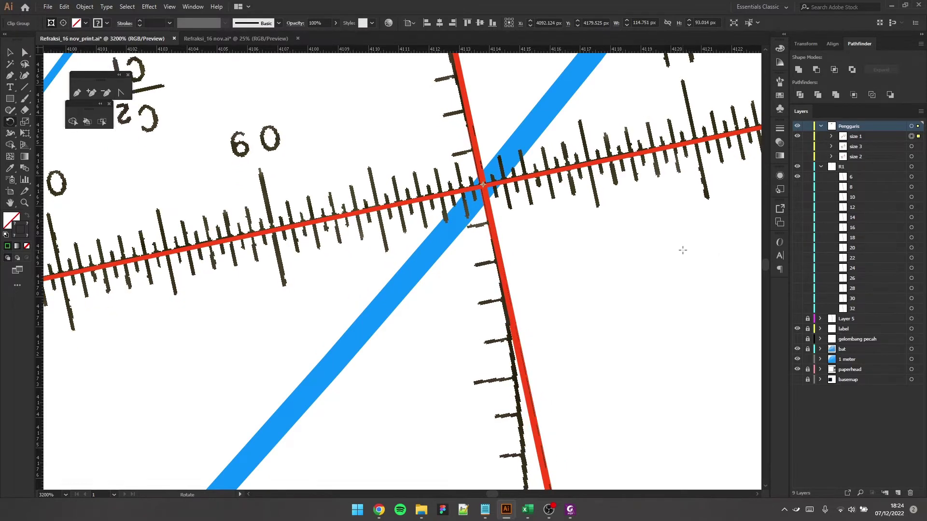
{"action": "scroll", "coordinate": [648, 253], "scroll_direction": "down", "scroll_amount": 2}
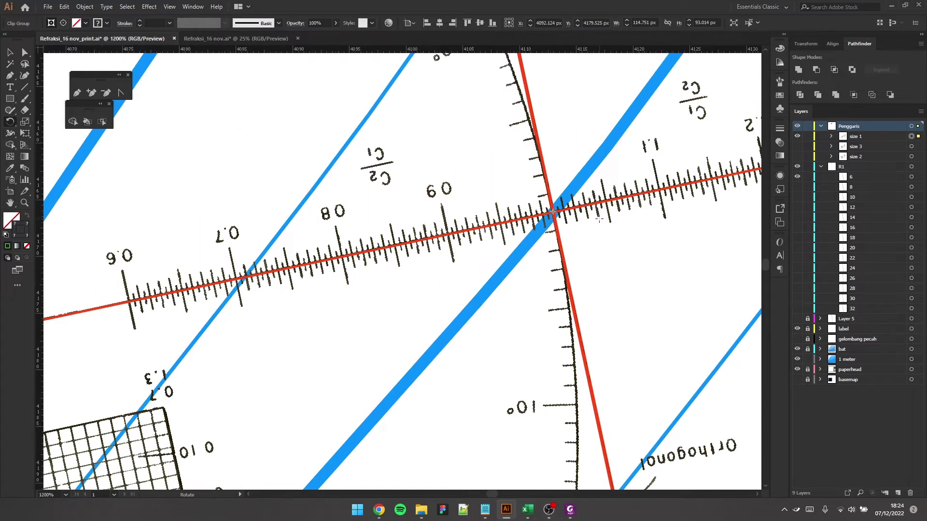
{"action": "scroll", "coordinate": [564, 233], "scroll_direction": "down", "scroll_amount": 1}
{"action": "scroll", "coordinate": [564, 233], "scroll_direction": "left", "scroll_amount": 1}
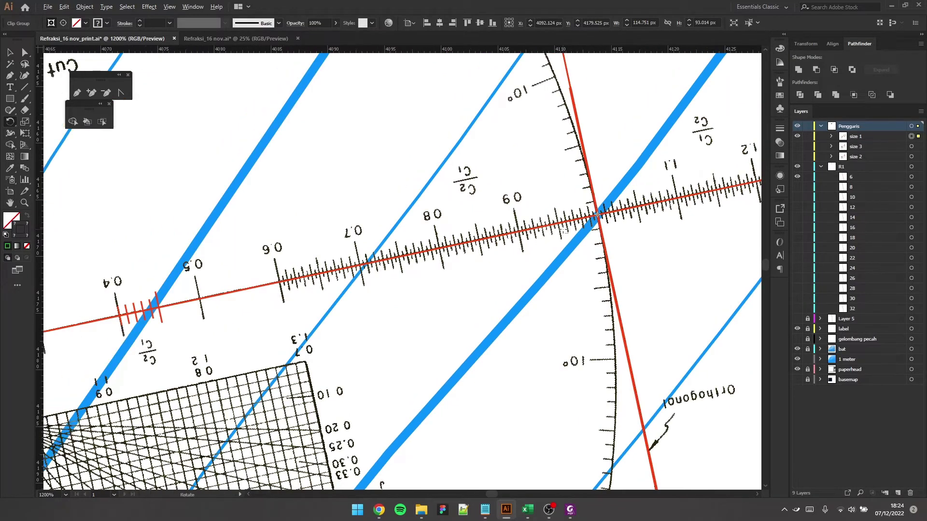
{"action": "scroll", "coordinate": [369, 260], "scroll_direction": "left", "scroll_amount": 2}
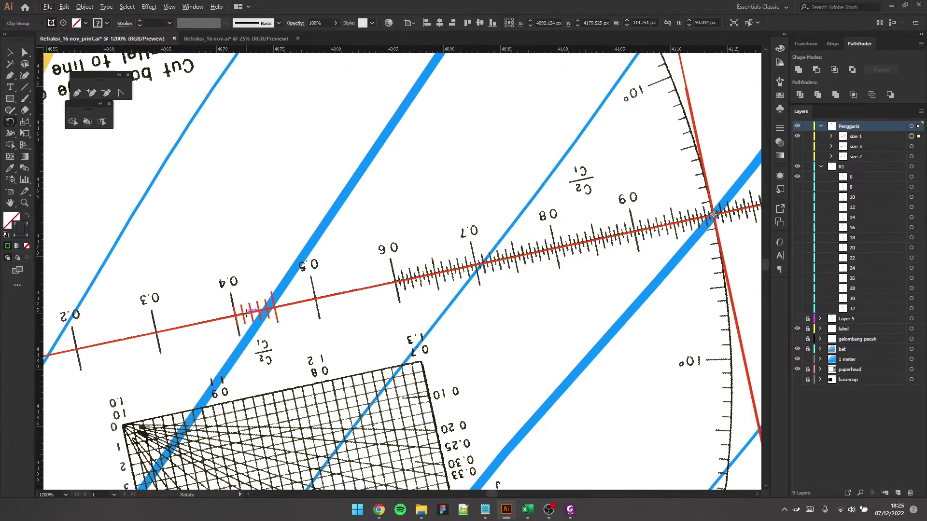
{"action": "scroll", "coordinate": [233, 319], "scroll_direction": "down", "scroll_amount": 1}
{"action": "scroll", "coordinate": [160, 331], "scroll_direction": "left", "scroll_amount": 3}
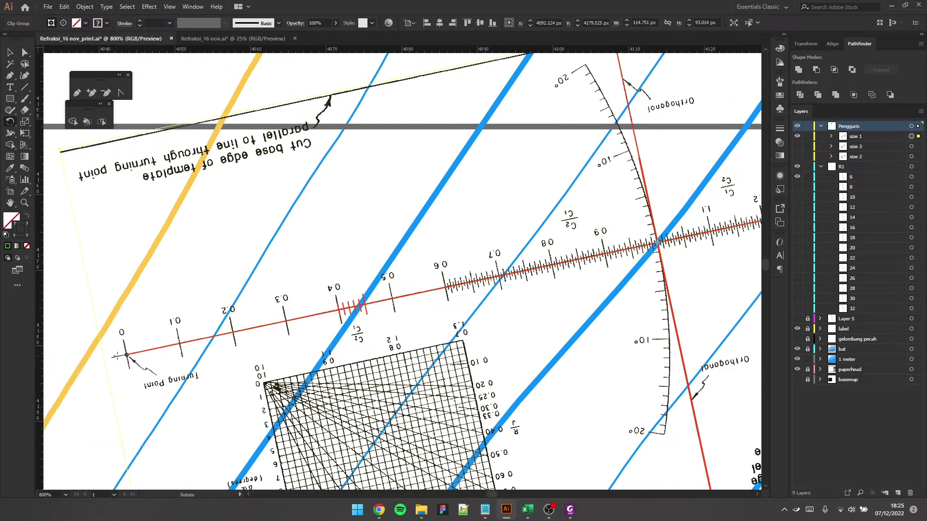
Step: Switch to Excel to look up the velocity ratios for the 4 m depth, and return to Illustrator to examine the template's scale
{"action": "key", "text": "alt+Tab"}
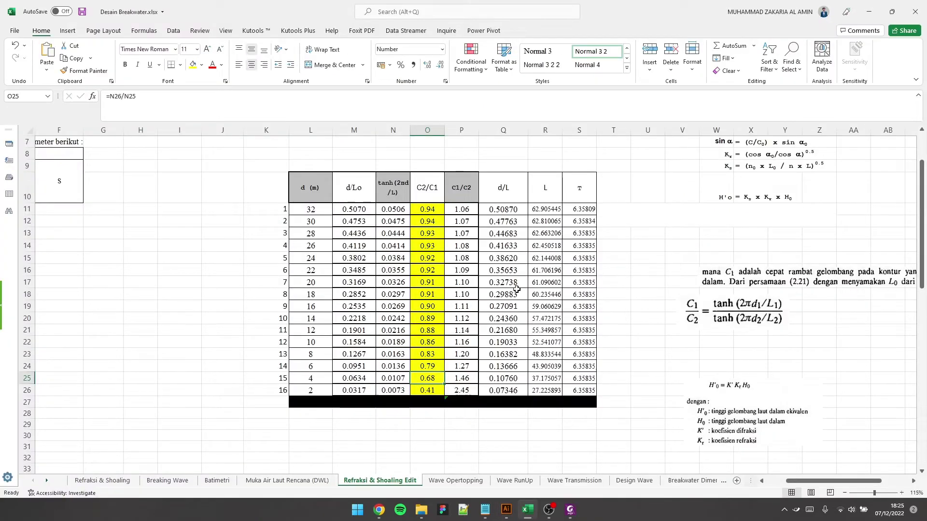
{"action": "key", "text": "alt+Tab"}
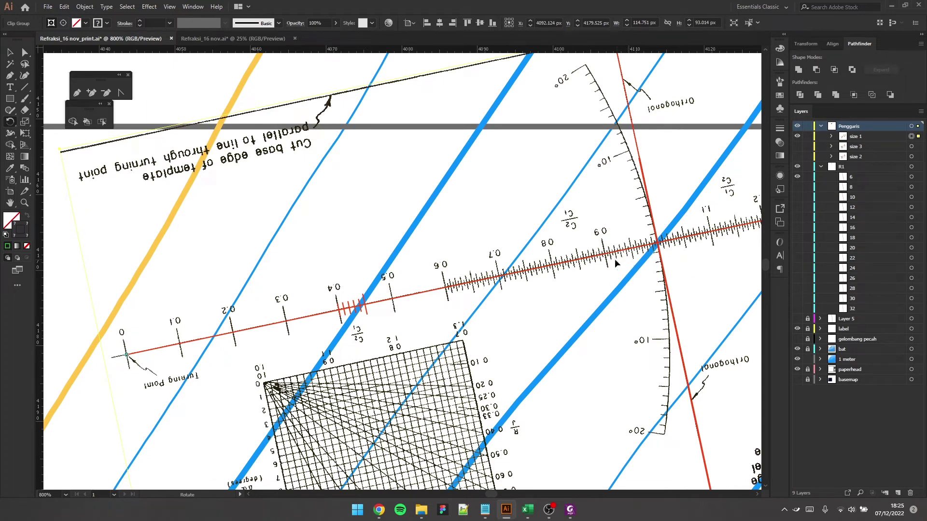
{"action": "scroll", "coordinate": [514, 281], "scroll_direction": "up", "scroll_amount": 1}
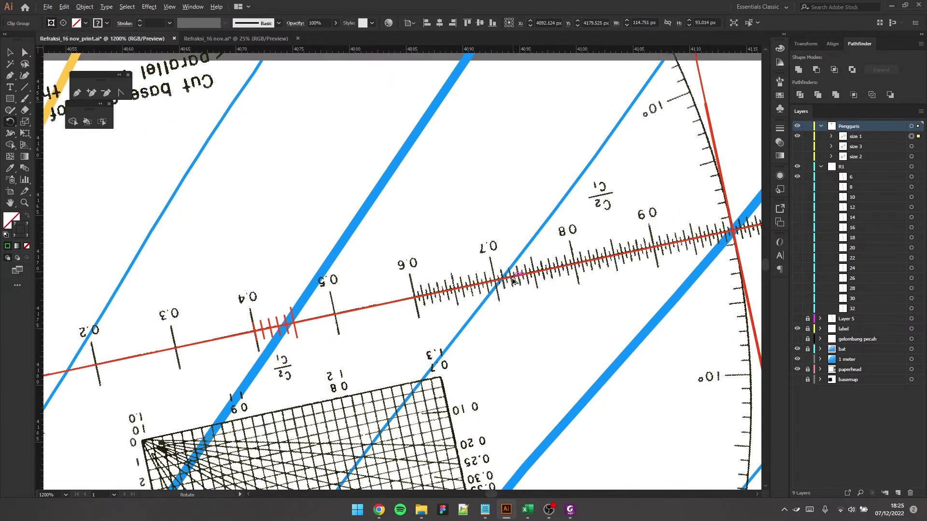
{"action": "scroll", "coordinate": [441, 281], "scroll_direction": "down", "scroll_amount": 2}
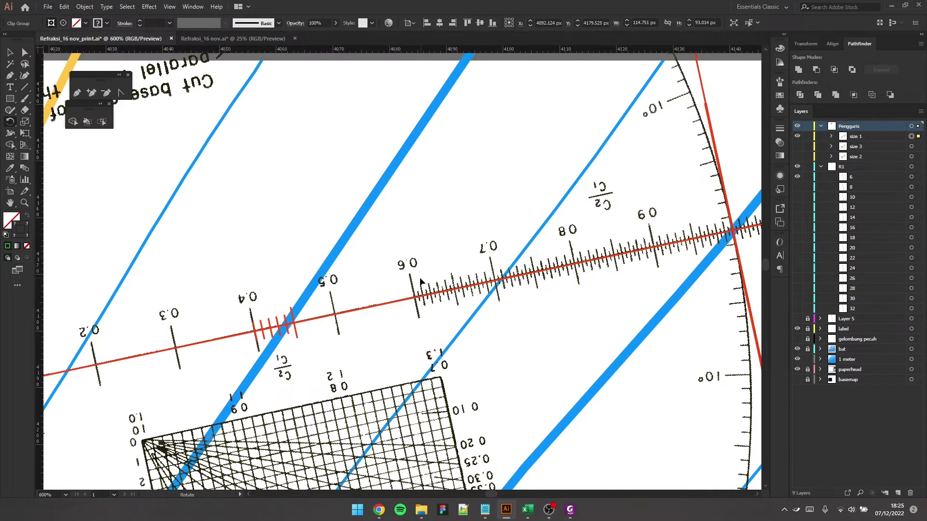
Step: Scale the size 1 template down proportionally to about 86.7 × 70.3 px
{"action": "left_click", "coordinate": [10, 52]}
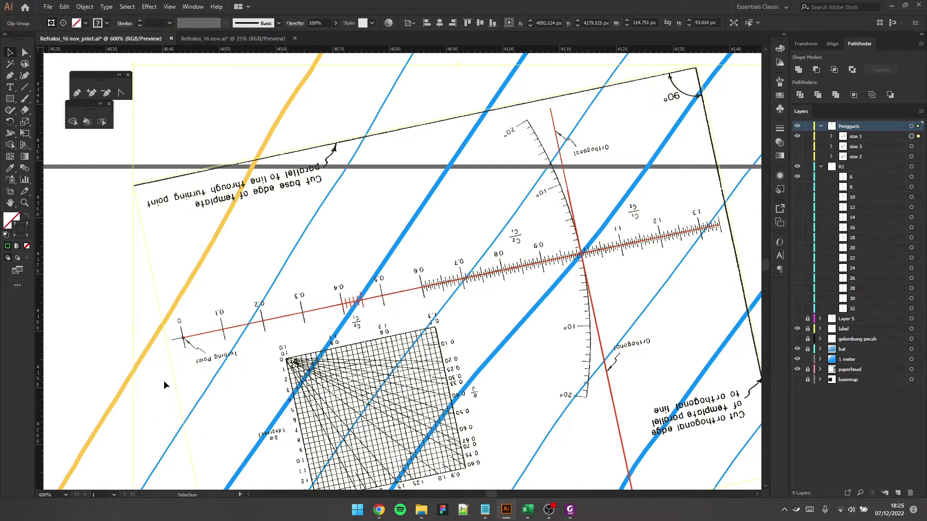
{"action": "scroll", "coordinate": [279, 325], "scroll_direction": "down", "scroll_amount": 3}
{"action": "scroll", "coordinate": [131, 417], "scroll_direction": "down", "scroll_amount": 2}
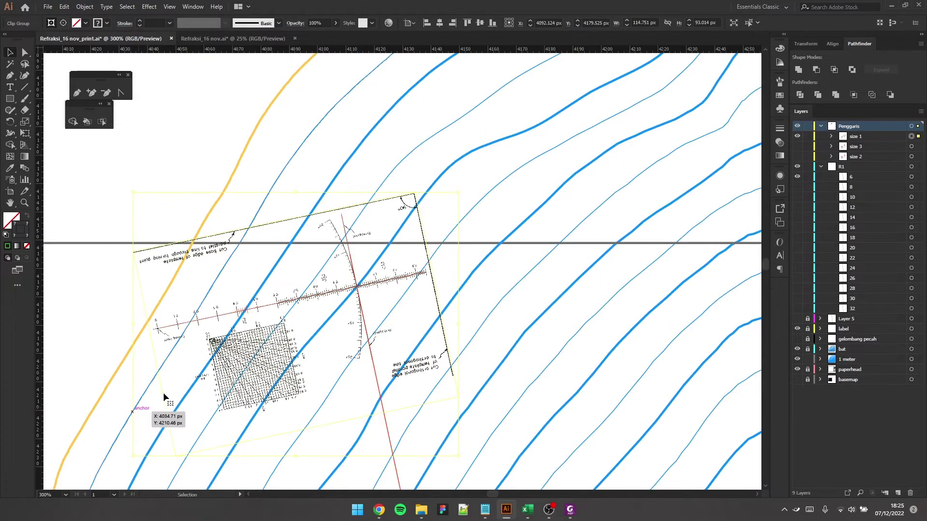
{"action": "scroll", "coordinate": [144, 429], "scroll_direction": "down", "scroll_amount": 1}
{"action": "left_click_drag", "start_coordinate": [135, 436], "coordinate": [190, 404]}
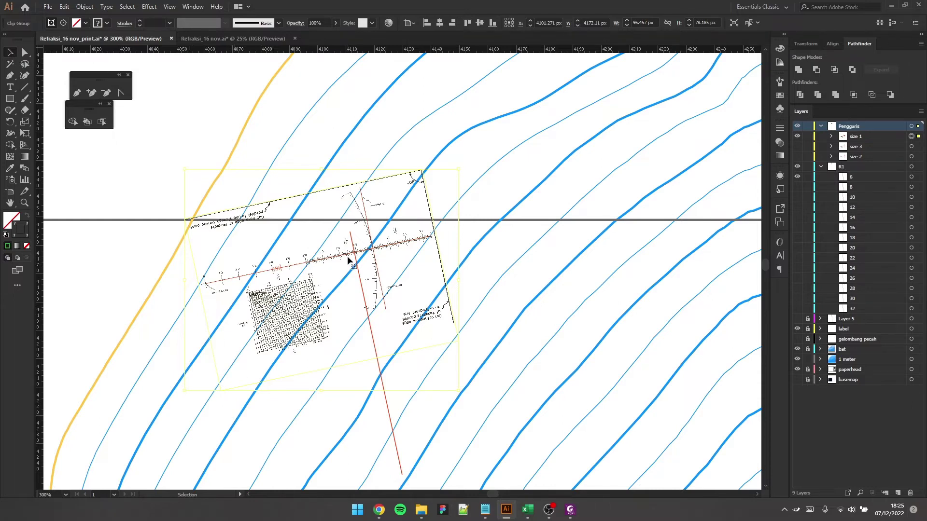
{"action": "scroll", "coordinate": [314, 278], "scroll_direction": "up", "scroll_amount": 2}
{"action": "scroll", "coordinate": [206, 274], "scroll_direction": "left", "scroll_amount": 2}
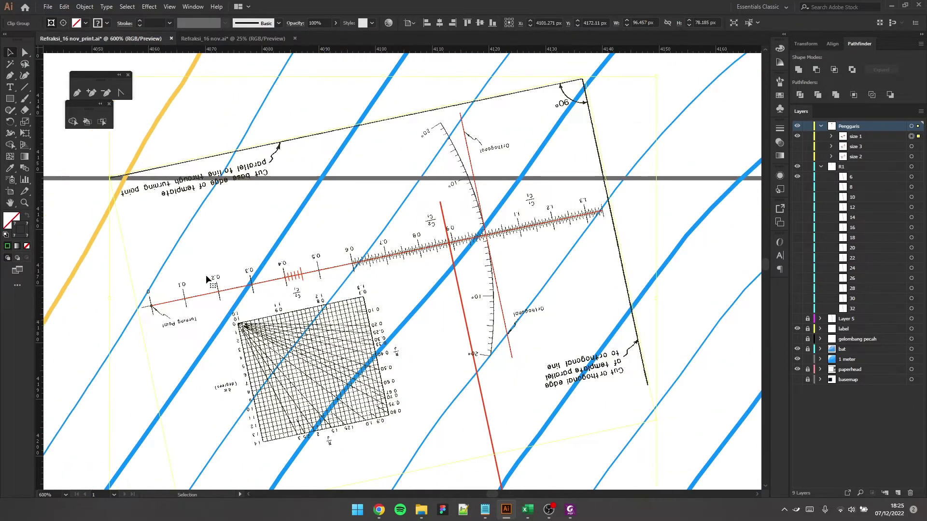
{"action": "scroll", "coordinate": [136, 390], "scroll_direction": "down", "scroll_amount": 3}
{"action": "left_click_drag", "start_coordinate": [108, 450], "coordinate": [165, 406]}
Step: Move the size 1 template so its scale crossing sits where ray 6 meets the thick contour
{"action": "left_click_drag", "start_coordinate": [473, 174], "coordinate": [445, 235]}
{"action": "scroll", "coordinate": [460, 189], "scroll_direction": "up", "scroll_amount": 4}
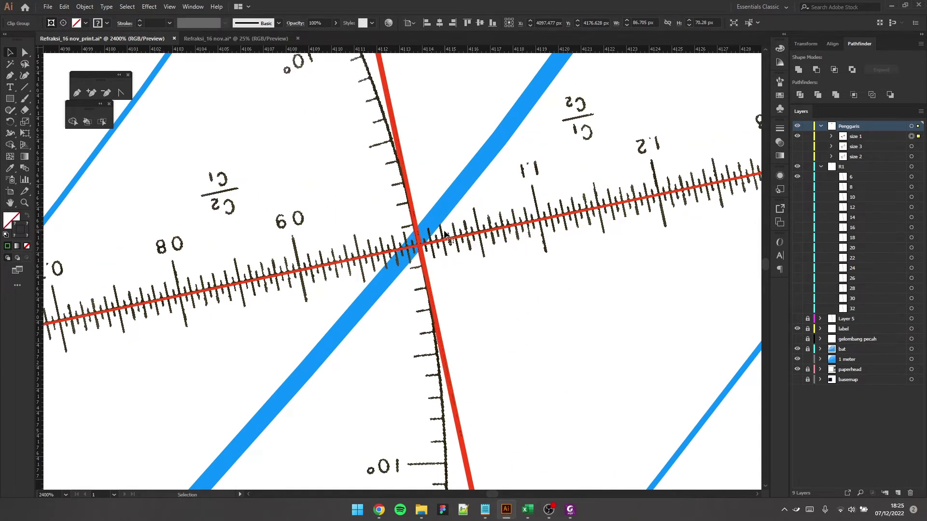
{"action": "scroll", "coordinate": [445, 235], "scroll_direction": "down", "scroll_amount": 4}
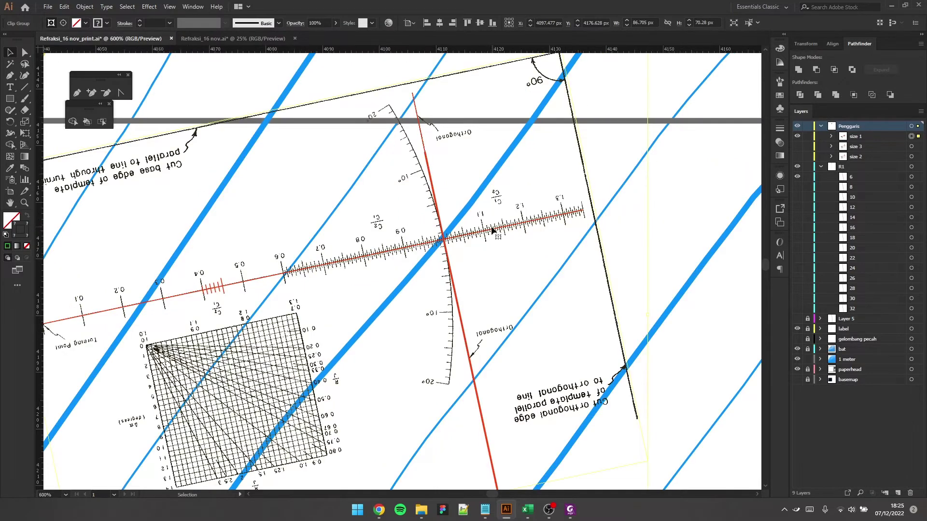
{"action": "scroll", "coordinate": [380, 277], "scroll_direction": "left", "scroll_amount": 2}
{"action": "scroll", "coordinate": [365, 277], "scroll_direction": "up", "scroll_amount": 1}
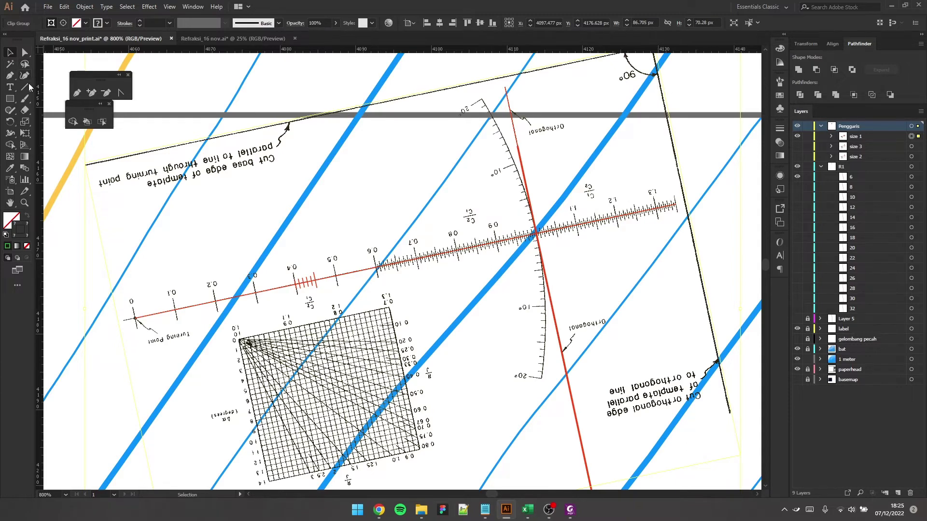
Step: Recheck the ratio in Excel and rotate the size 1 template counterclockwise about its turning point until the thick contour crosses its scale at about 1.1
{"action": "left_click", "coordinate": [13, 121]}
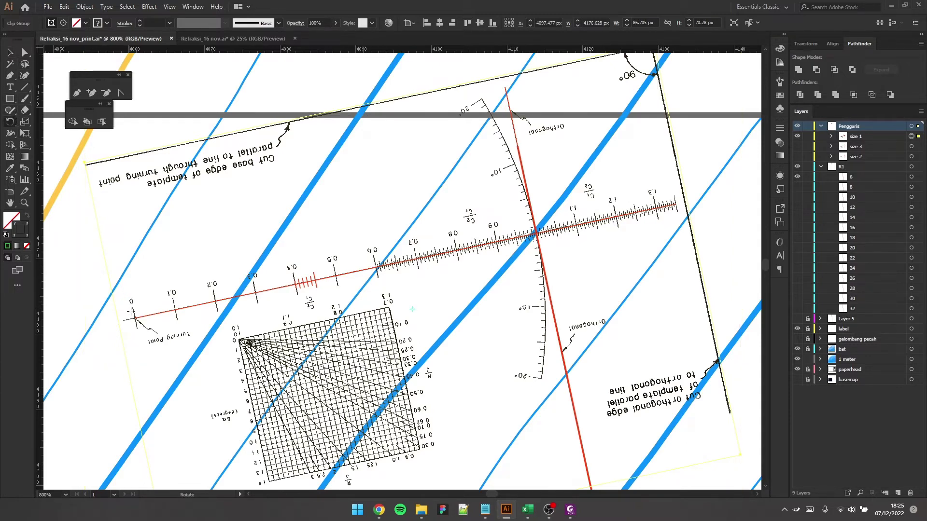
{"action": "left_click", "coordinate": [135, 318]}
{"action": "scroll", "coordinate": [599, 260], "scroll_direction": "up", "scroll_amount": 2}
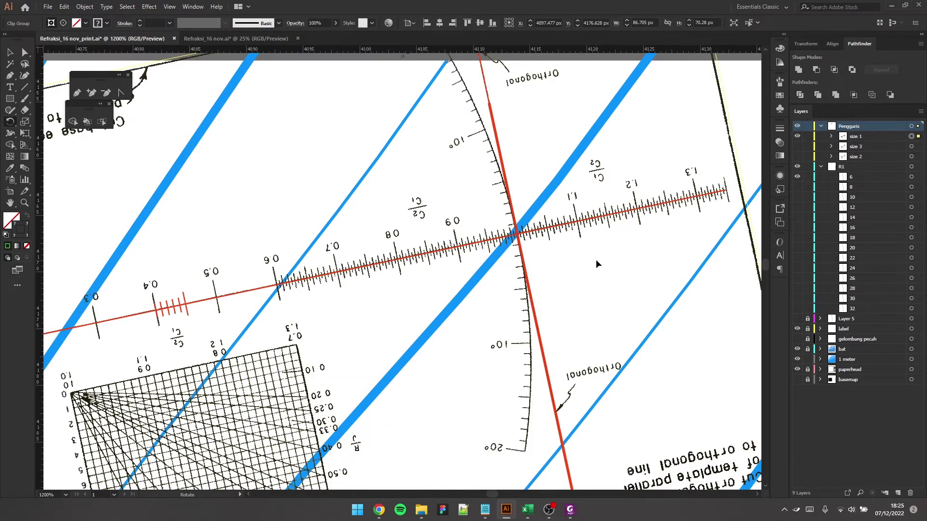
{"action": "key", "text": "alt+Tab"}
{"action": "key", "text": "alt+Tab"}
{"action": "left_click_drag", "start_coordinate": [579, 240], "coordinate": [571, 205]}
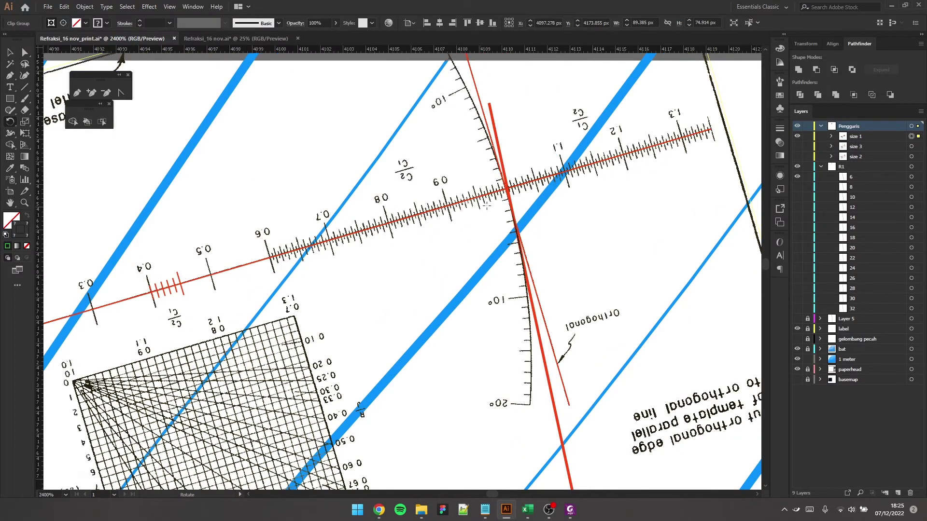
{"action": "scroll", "coordinate": [467, 230], "scroll_direction": "up", "scroll_amount": 2}
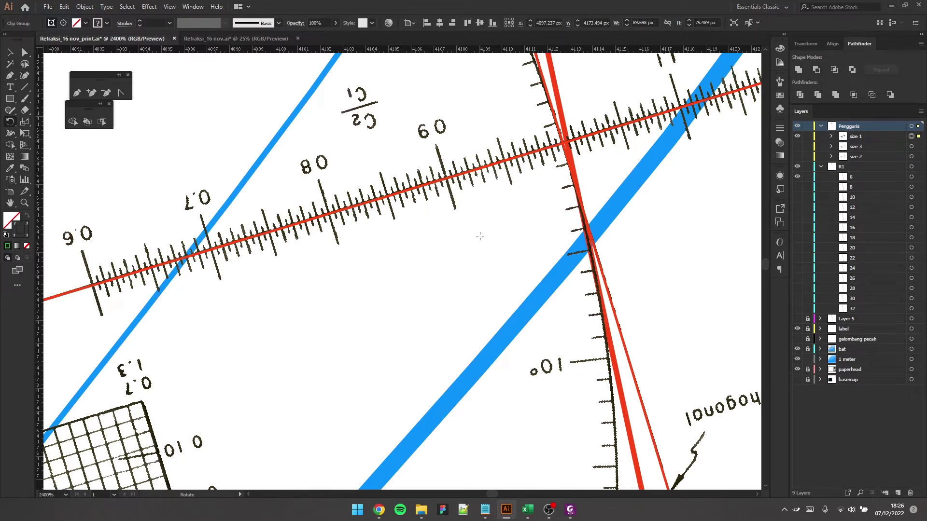
Step: Copy the size 1 template's orthogonal line in place into the R1 layer, name it 4, and hide ray 6
{"action": "left_click", "coordinate": [831, 136]}
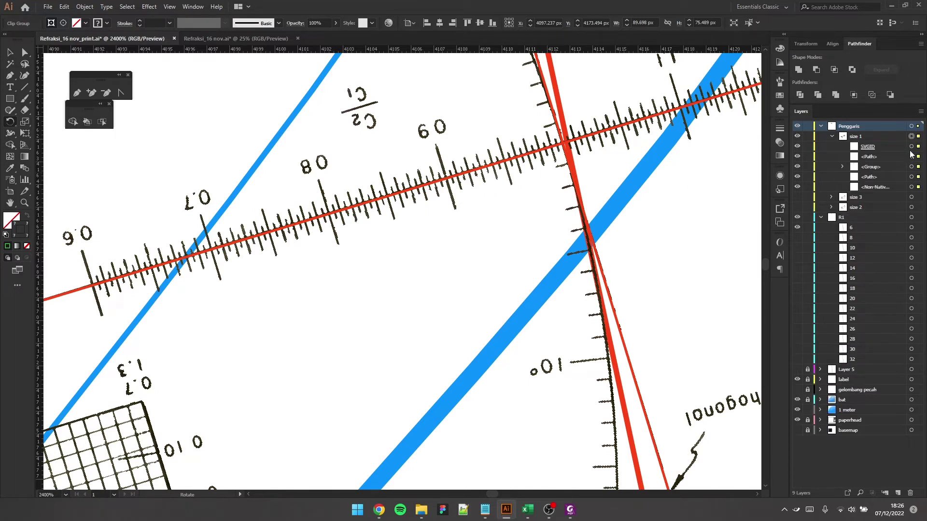
{"action": "left_click", "coordinate": [912, 156]}
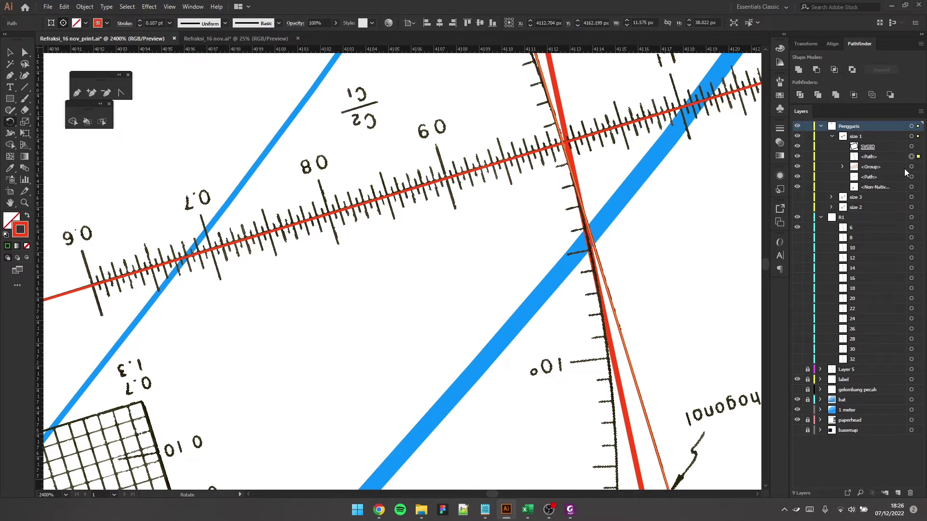
{"action": "left_click", "coordinate": [858, 220]}
{"action": "key", "text": "ctrl+f"}
{"action": "double_click", "coordinate": [864, 227]}
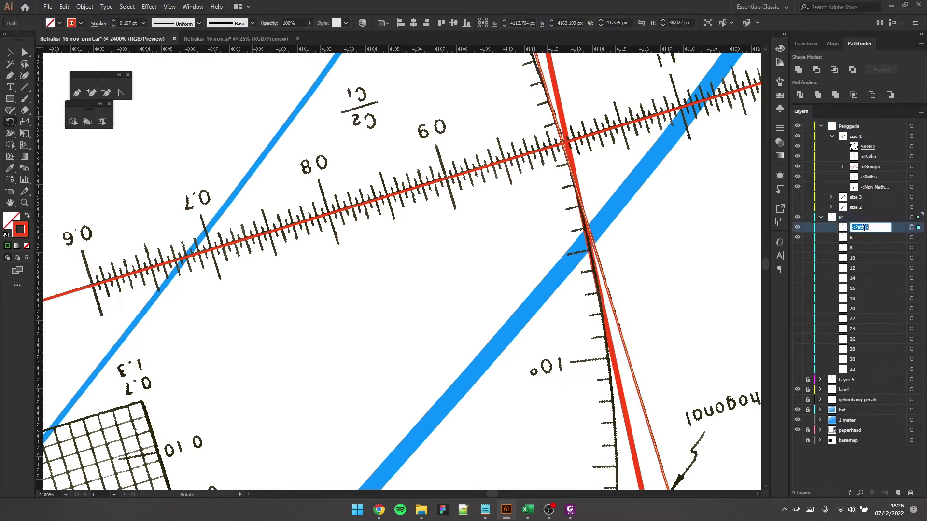
{"action": "type", "text": "4"}
{"action": "key", "text": "Return"}
Step: Extend ray 4's upper end past the template's upper edge and across the next thick contour
{"action": "key", "text": "v"}
{"action": "scroll", "coordinate": [560, 243], "scroll_direction": "down", "scroll_amount": 3}
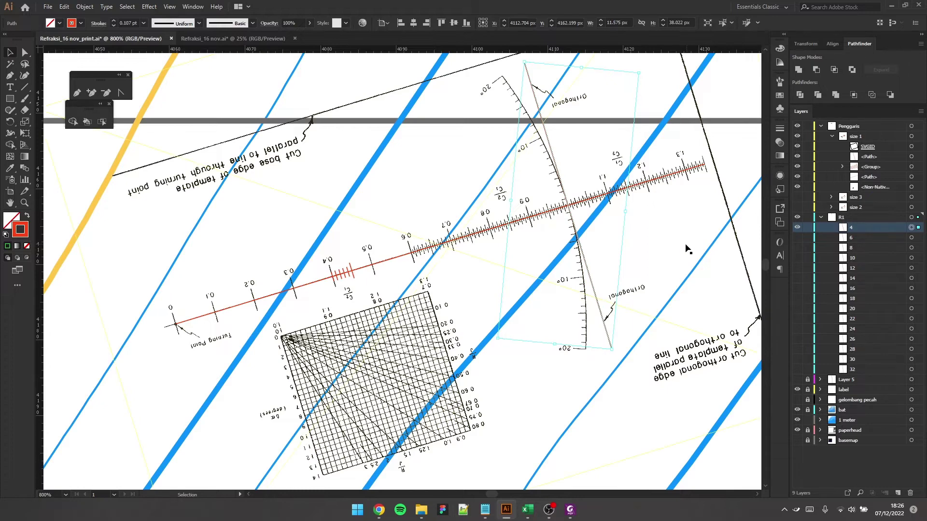
{"action": "scroll", "coordinate": [743, 261], "scroll_direction": "up", "scroll_amount": 2}
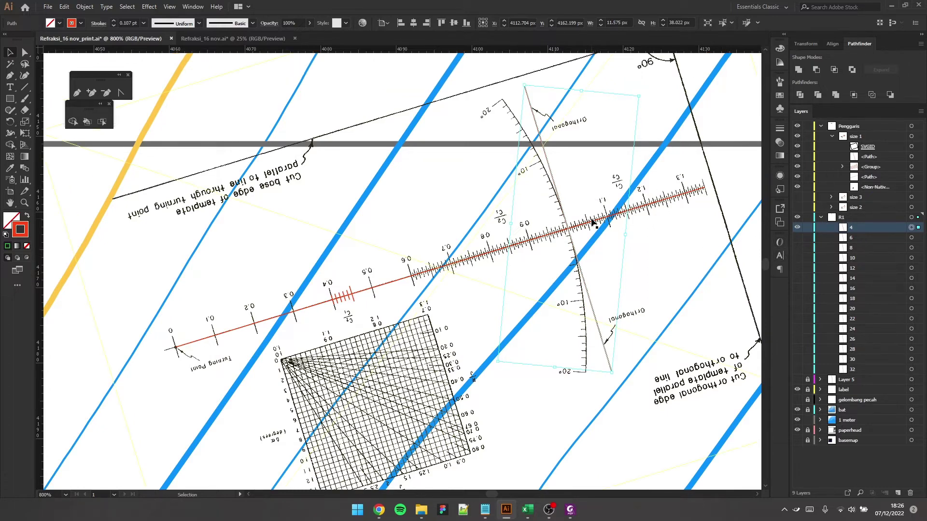
{"action": "scroll", "coordinate": [585, 232], "scroll_direction": "up", "scroll_amount": 3}
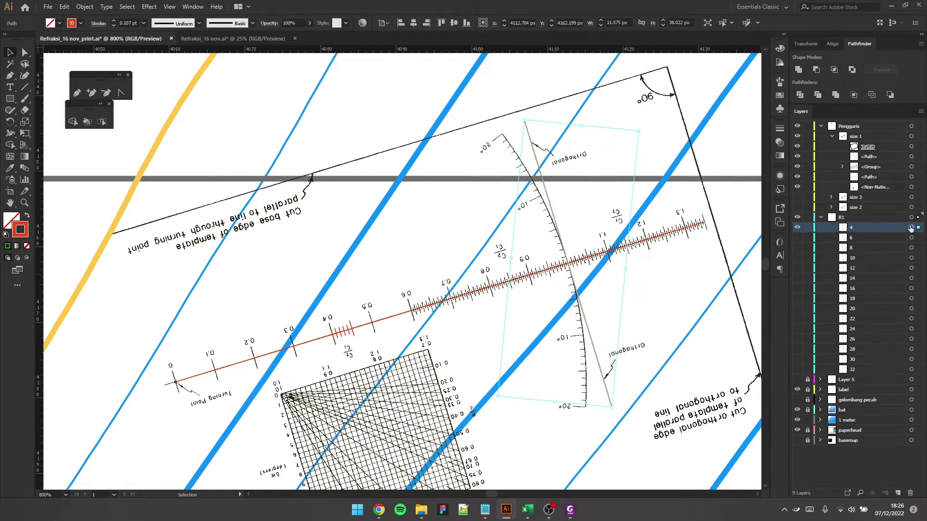
{"action": "scroll", "coordinate": [610, 242], "scroll_direction": "up", "scroll_amount": 7}
{"action": "left_click_drag", "start_coordinate": [525, 200], "coordinate": [456, 66]}
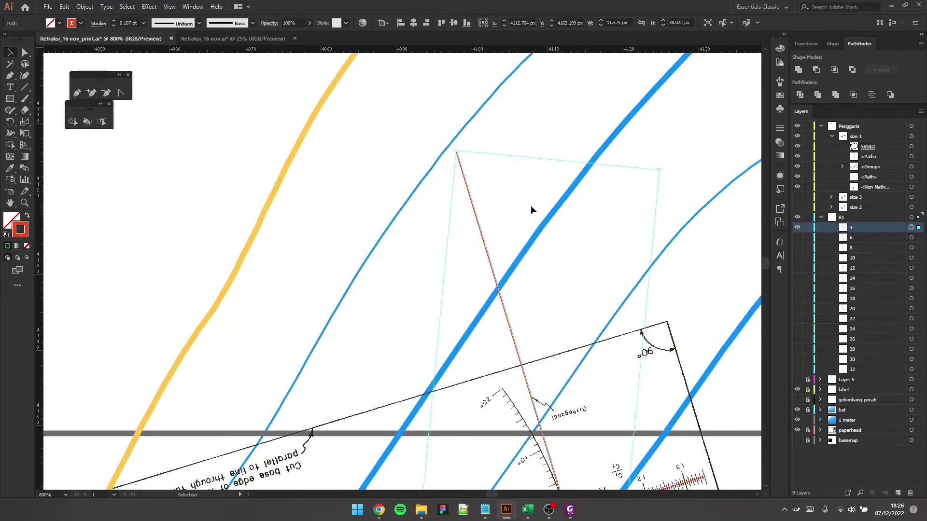
{"action": "left_click", "coordinate": [580, 269]}
Step: Move the whole size 1 template along ray 4 until its scale crossing sits on the next thick contour
{"action": "left_click", "coordinate": [911, 137]}
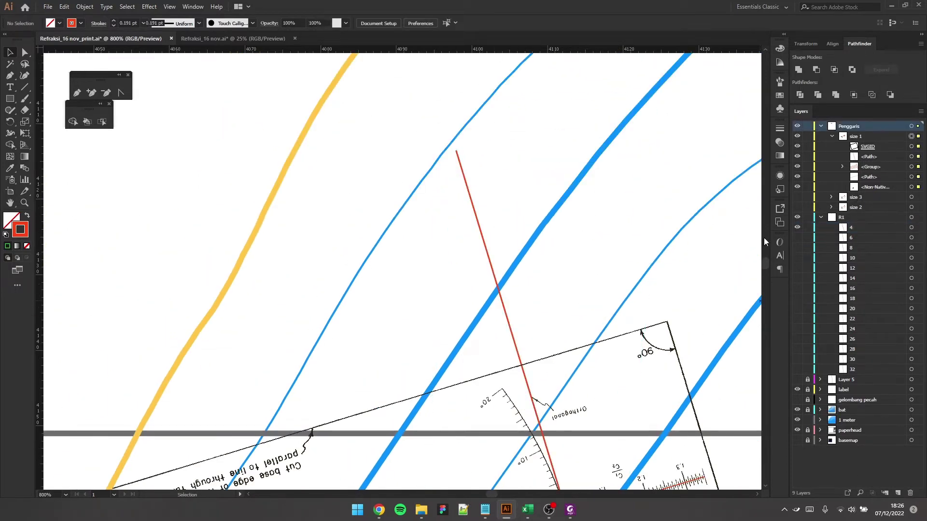
{"action": "left_click_drag", "start_coordinate": [568, 418], "coordinate": [549, 289]}
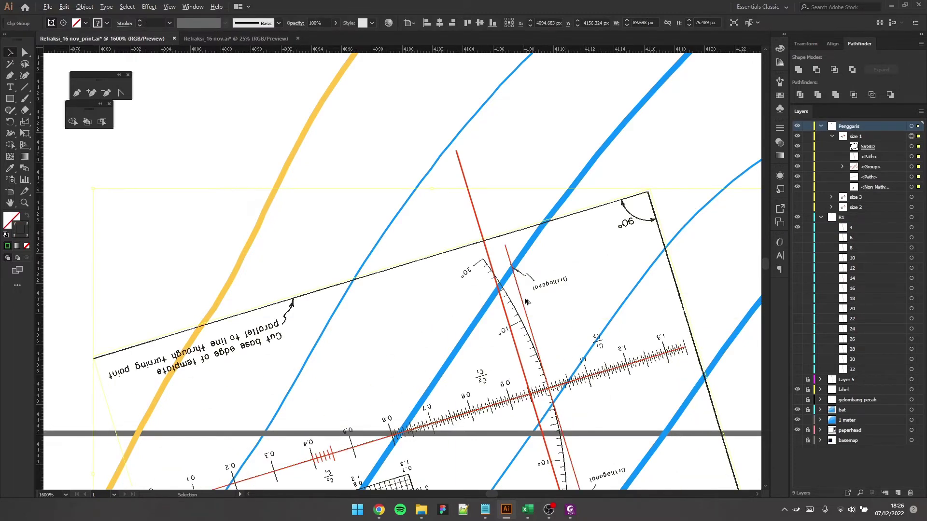
{"action": "key", "text": "ctrl+="}
{"action": "left_click_drag", "start_coordinate": [483, 280], "coordinate": [495, 312]}
{"action": "scroll", "coordinate": [462, 285], "scroll_direction": "up", "scroll_amount": 2}
{"action": "mouse_move", "coordinate": [466, 270]}
{"action": "left_mouse_down"}
{"action": "mouse_move", "coordinate": [475, 261]}
{"action": "mouse_move", "coordinate": [467, 260]}
{"action": "left_mouse_up"}
Step: Shrink the size 1 template in stages to about 66 px wide, keeping it close to the thick contour on ray 4
{"action": "scroll", "coordinate": [467, 258], "scroll_direction": "down", "scroll_amount": 4}
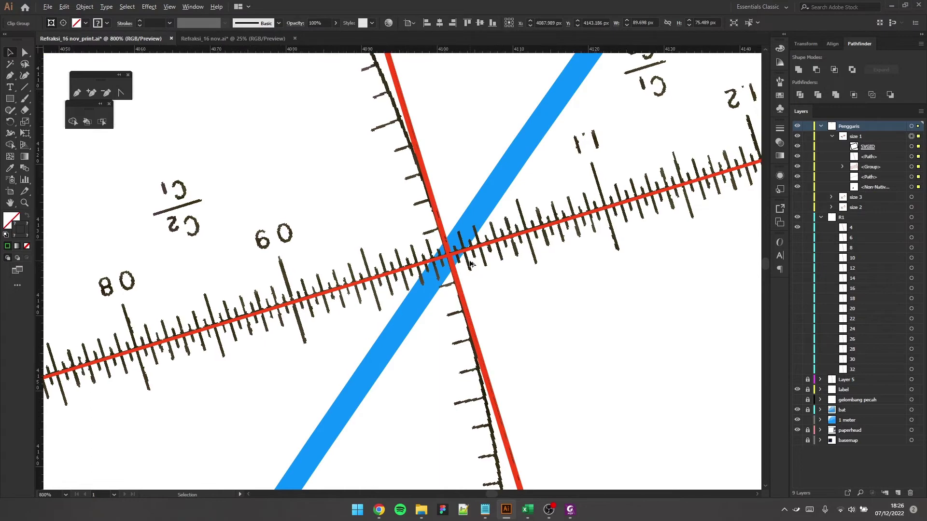
{"action": "scroll", "coordinate": [494, 256], "scroll_direction": "down", "scroll_amount": 1}
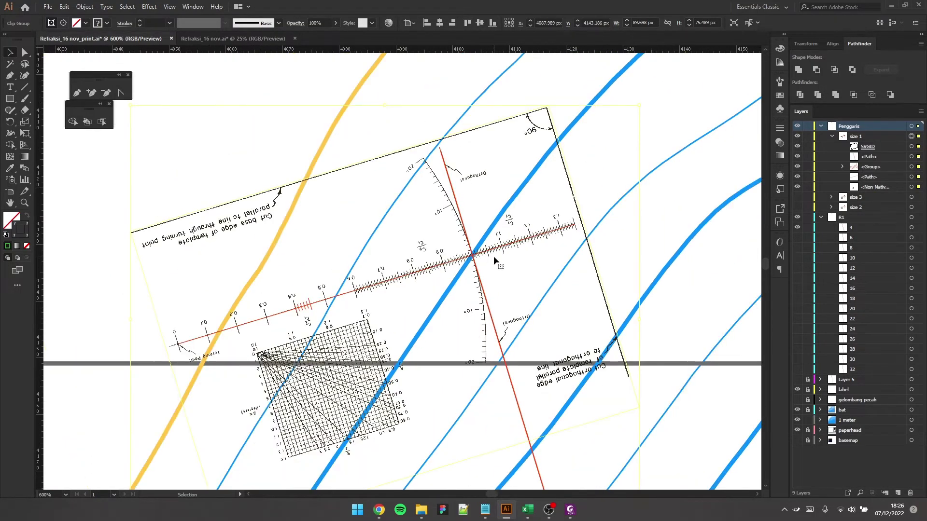
{"action": "scroll", "coordinate": [173, 362], "scroll_direction": "down", "scroll_amount": 2}
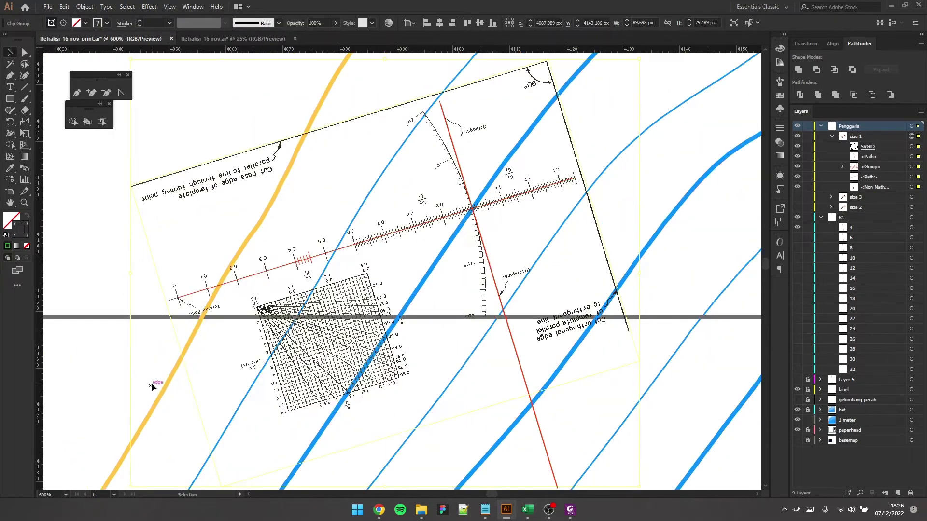
{"action": "scroll", "coordinate": [152, 385], "scroll_direction": "down", "scroll_amount": 3}
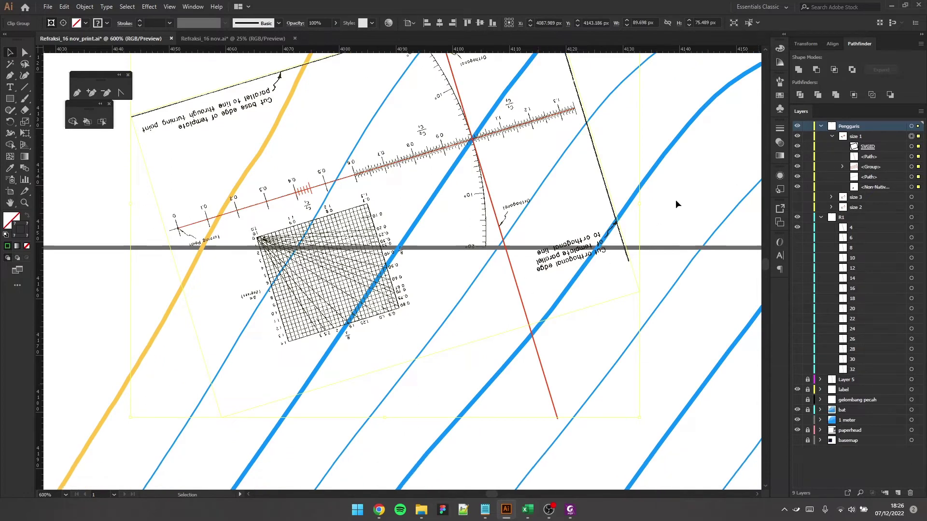
{"action": "left_click_drag", "start_coordinate": [131, 418], "coordinate": [207, 372]}
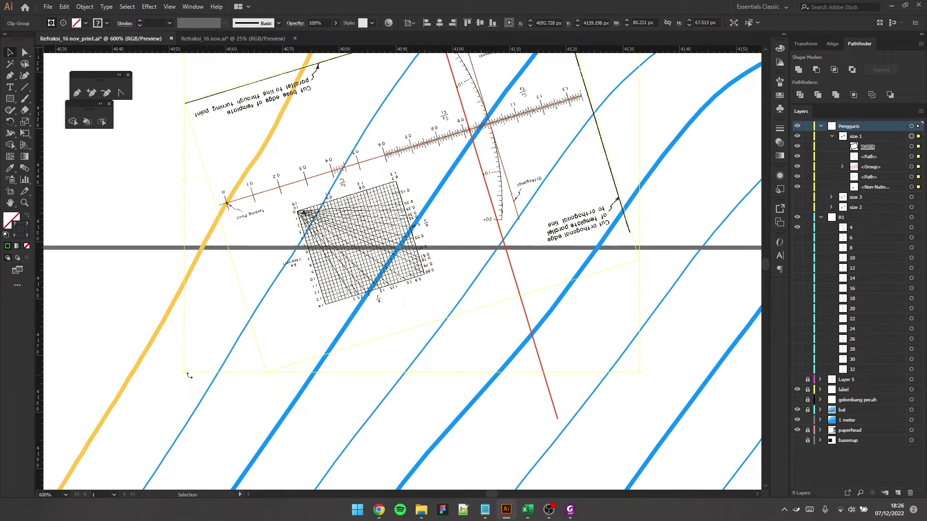
{"action": "left_click_drag", "start_coordinate": [184, 373], "coordinate": [230, 333]}
{"action": "left_click_drag", "start_coordinate": [504, 133], "coordinate": [481, 194]}
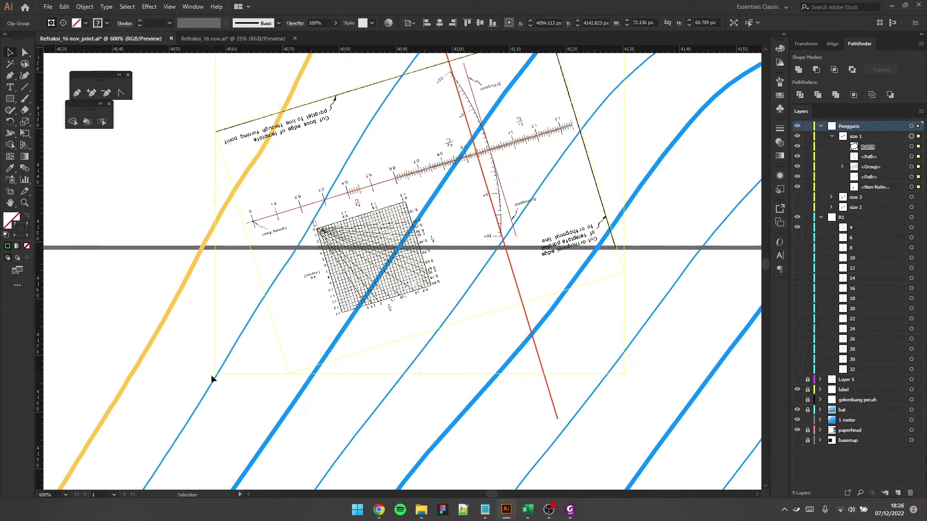
{"action": "left_click_drag", "start_coordinate": [215, 373], "coordinate": [249, 344]}
{"action": "scroll", "coordinate": [433, 166], "scroll_direction": "up", "scroll_amount": 3}
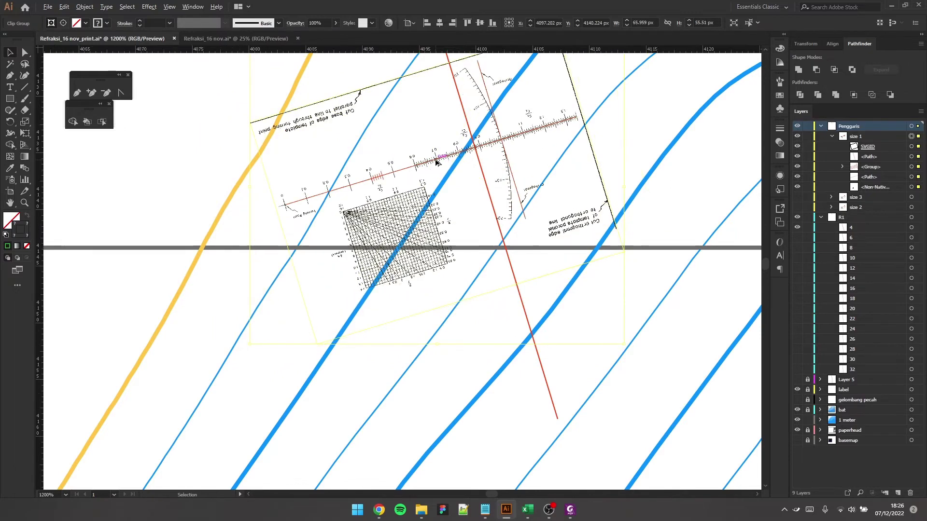
Step: Enlarge the size 1 template to 67.4 px wide and realign its scale crossing with the point where ray 4 meets the thick contour
{"action": "mouse_move", "coordinate": [544, 134]}
{"action": "left_mouse_down"}
{"action": "mouse_move", "coordinate": [506, 157]}
{"action": "mouse_move", "coordinate": [539, 153]}
{"action": "mouse_move", "coordinate": [540, 118]}
{"action": "left_mouse_up"}
{"action": "scroll", "coordinate": [539, 117], "scroll_direction": "down", "scroll_amount": 1}
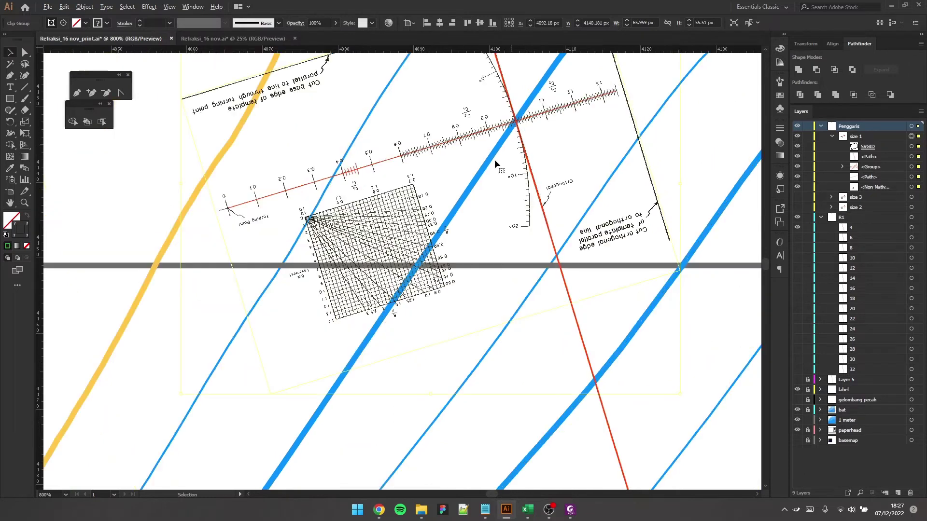
{"action": "mouse_move", "coordinate": [179, 397]}
{"action": "left_mouse_down"}
{"action": "mouse_move", "coordinate": [155, 413]}
{"action": "mouse_move", "coordinate": [170, 403]}
{"action": "left_mouse_up"}
{"action": "scroll", "coordinate": [517, 126], "scroll_direction": "up", "scroll_amount": 4}
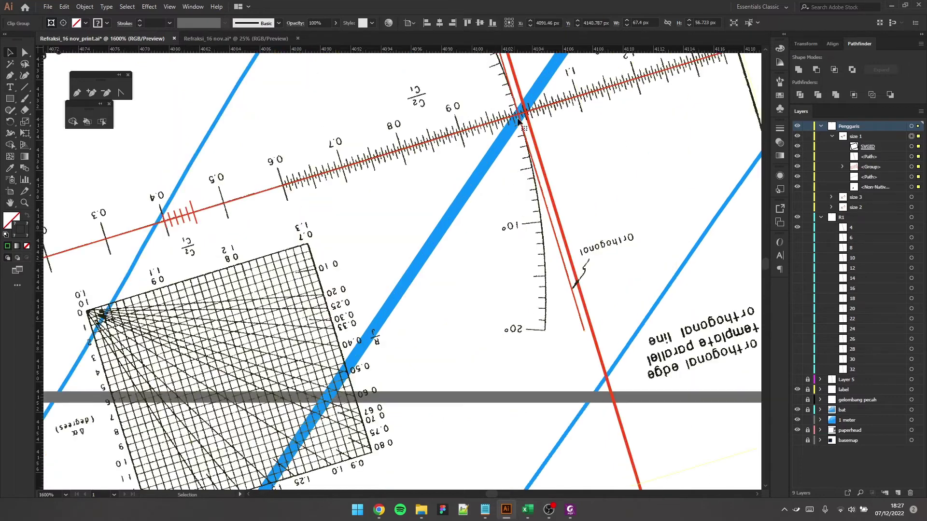
{"action": "mouse_move", "coordinate": [497, 212]}
{"action": "left_mouse_down"}
{"action": "mouse_move", "coordinate": [511, 202]}
{"action": "mouse_move", "coordinate": [506, 223]}
{"action": "left_mouse_up"}
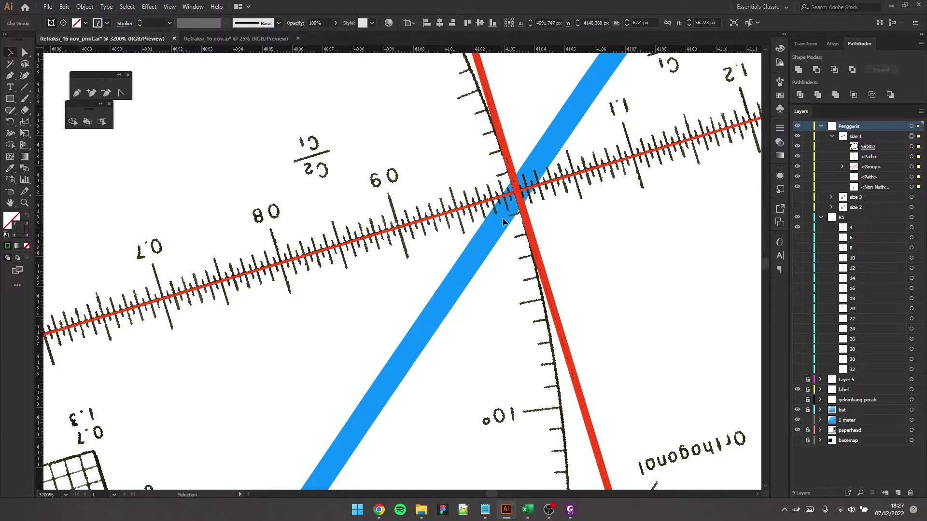
{"action": "left_click_drag", "start_coordinate": [496, 217], "coordinate": [495, 216]}
Step: Check the 2 m depth's C2/C1 ratio in Excel and rotate the template counterclockwise about its turning point until the thin contour crosses at about 0.41
{"action": "scroll", "coordinate": [495, 219], "scroll_direction": "down", "scroll_amount": 4, "text": "alt"}
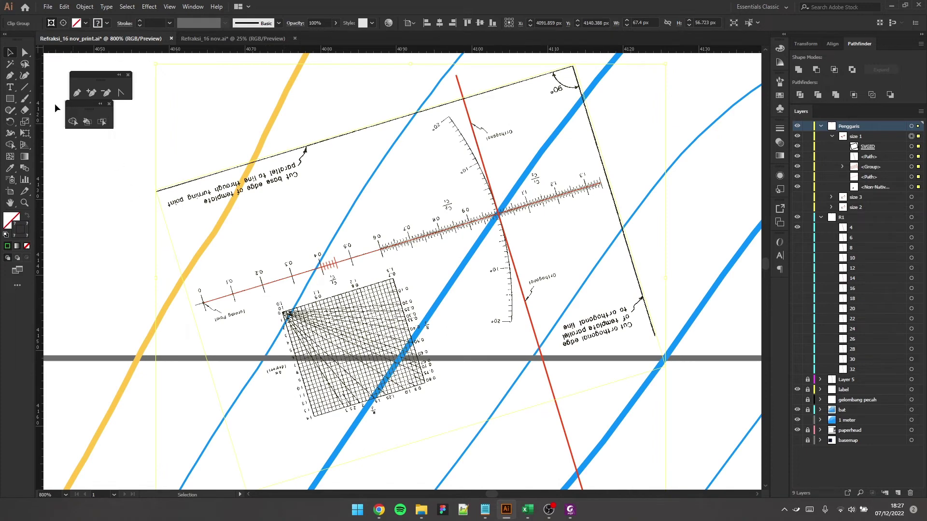
{"action": "left_click", "coordinate": [14, 120]}
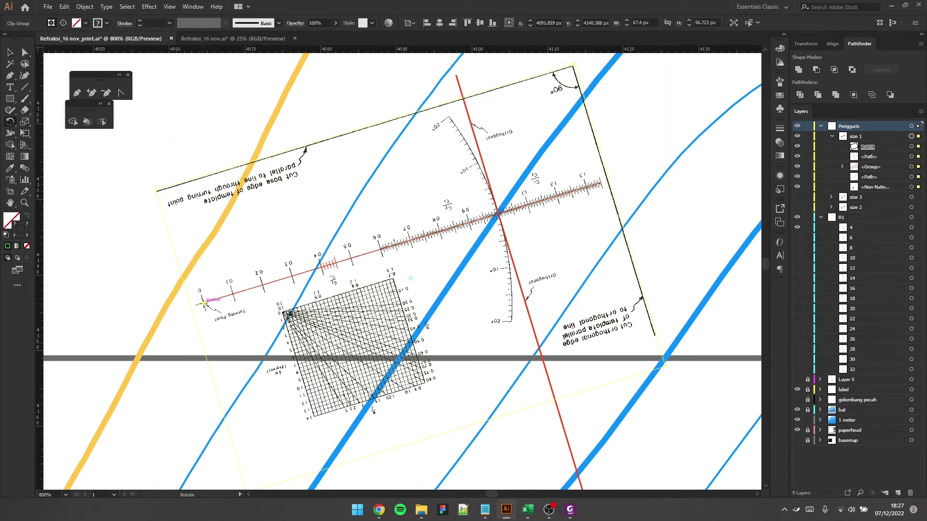
{"action": "scroll", "coordinate": [537, 240], "scroll_direction": "up", "scroll_amount": 1, "text": "alt"}
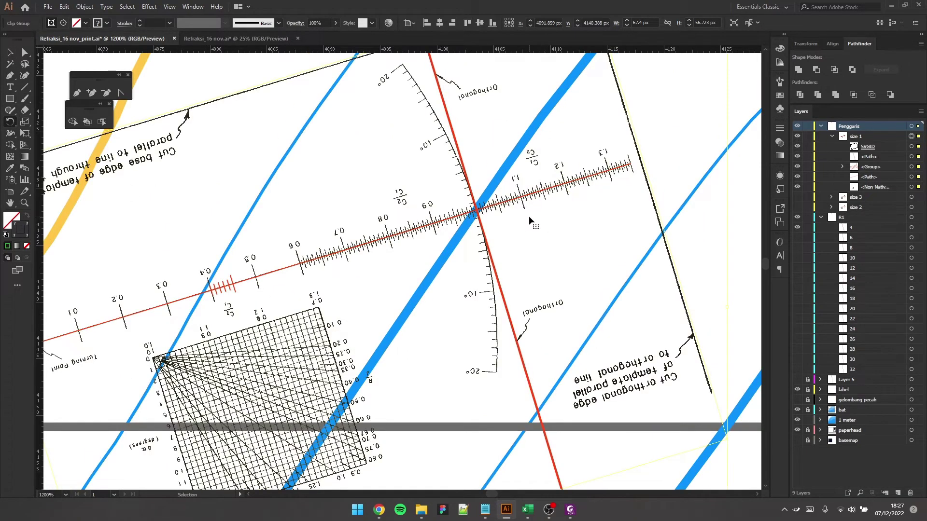
{"action": "scroll", "coordinate": [540, 214], "scroll_direction": "left", "scroll_amount": 3, "text": "ctrl"}
{"action": "key", "text": "alt+Tab"}
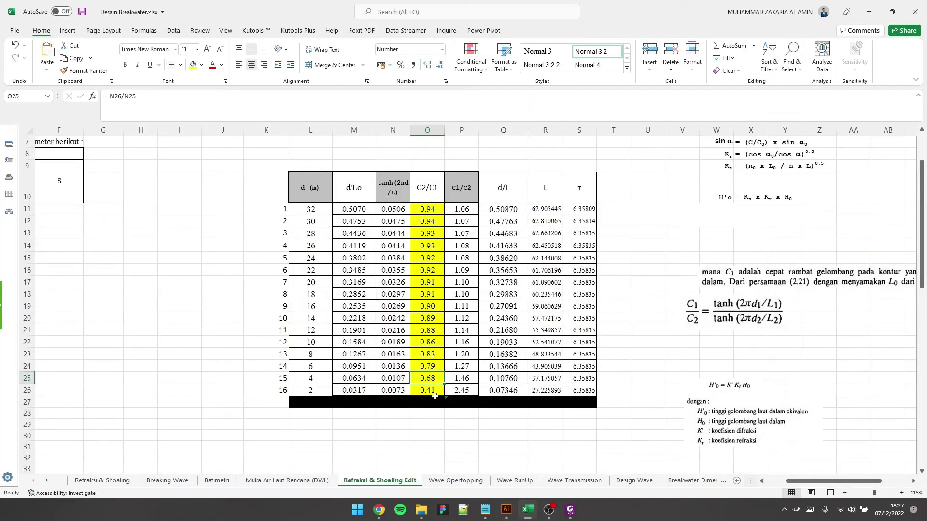
{"action": "key", "text": "alt+Tab"}
{"action": "left_click_drag", "start_coordinate": [634, 229], "coordinate": [590, 231]}
{"action": "scroll", "coordinate": [317, 321], "scroll_direction": "up", "scroll_amount": 3}
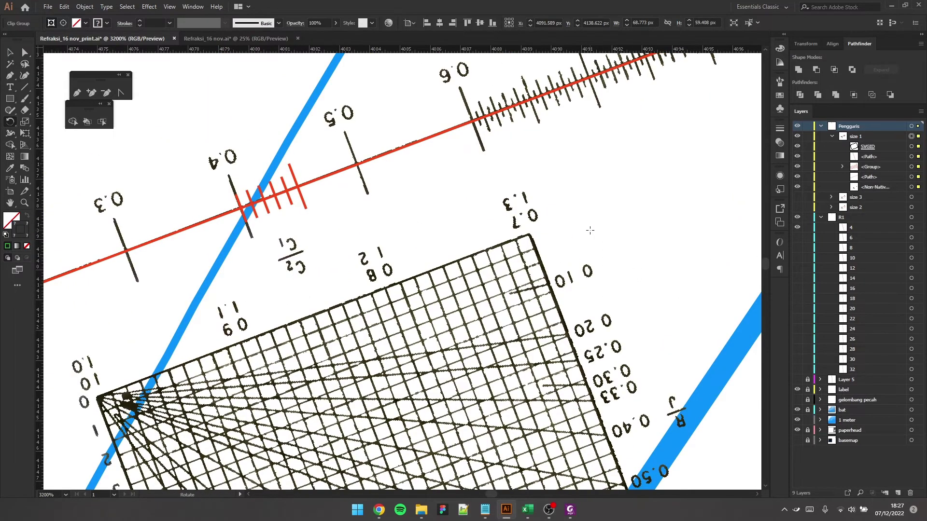
Step: Copy the size 1 template's orthogonal line in place into the R1 layer, name it 2, and hide the size 1 template
{"action": "left_click", "coordinate": [912, 157]}
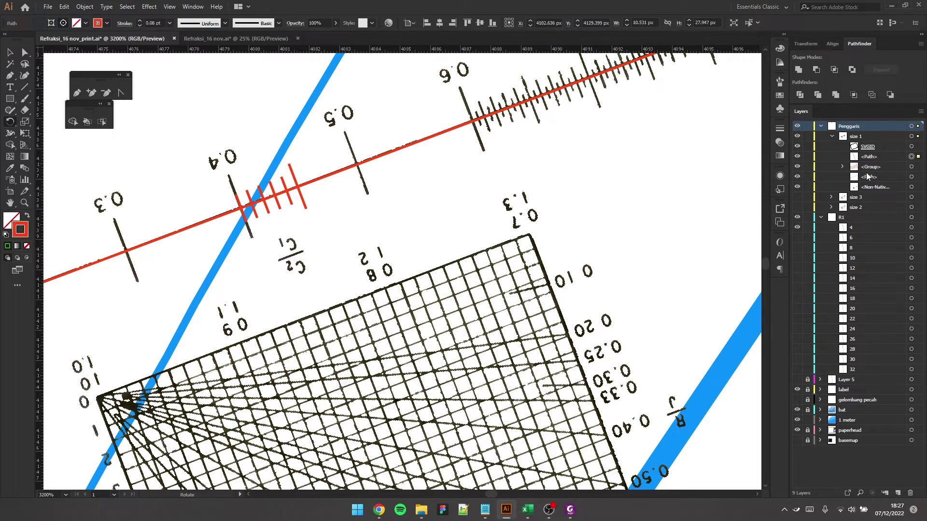
{"action": "left_click", "coordinate": [865, 215]}
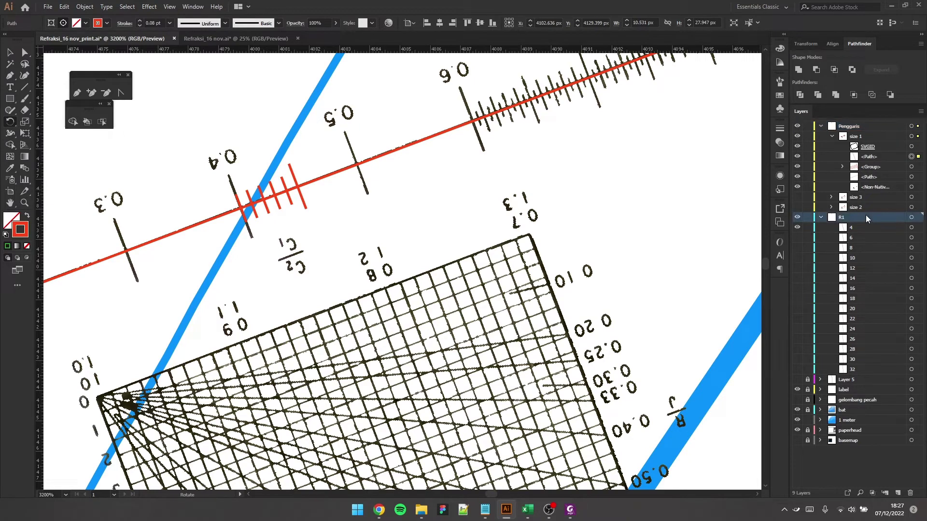
{"action": "key", "text": "ctrl+v"}
{"action": "double_click", "coordinate": [864, 227]}
{"action": "type", "text": "1"}
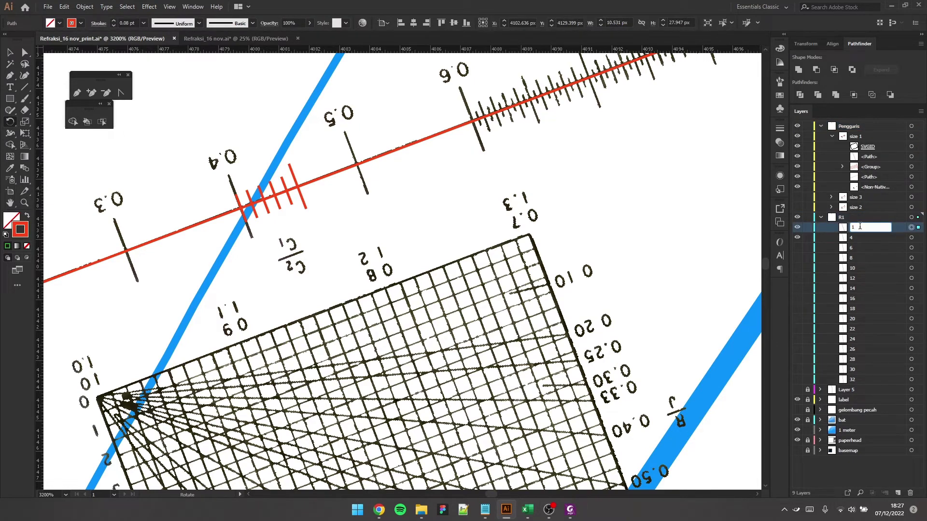
{"action": "left_click", "coordinate": [797, 137]}
Step: Set ray 2's stroke weight to 0.25 pt and deselect it
{"action": "scroll", "coordinate": [334, 231], "scroll_direction": "down", "scroll_amount": 5}
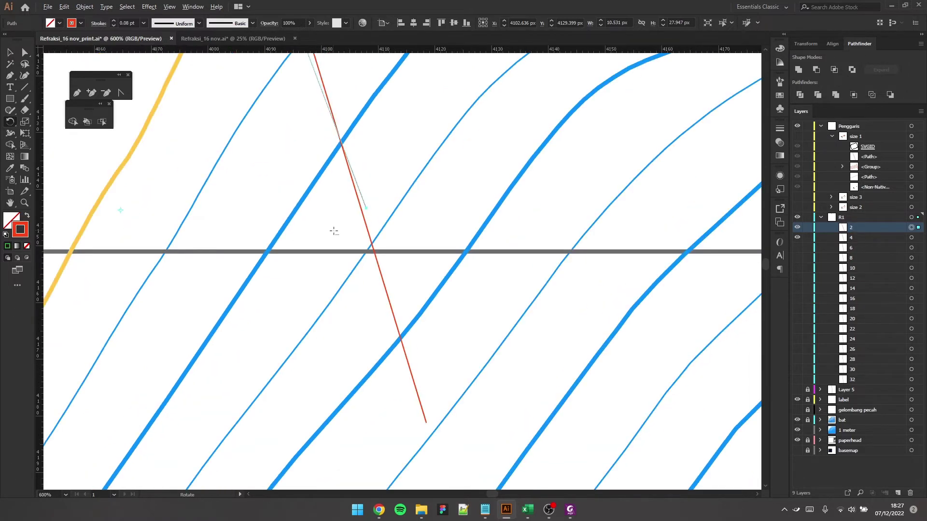
{"action": "scroll", "coordinate": [364, 252], "scroll_direction": "up", "scroll_amount": 2}
{"action": "left_click", "coordinate": [10, 51]}
{"action": "left_click", "coordinate": [145, 23]}
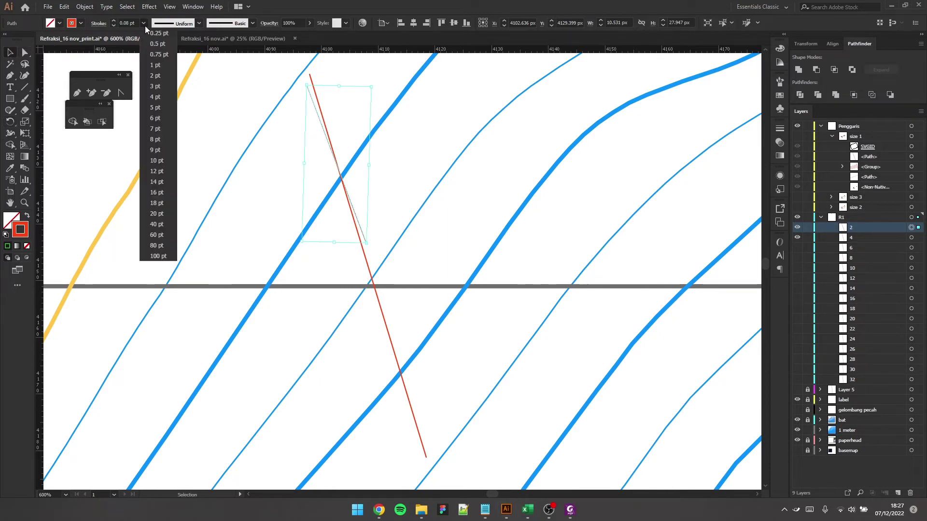
{"action": "left_click", "coordinate": [153, 49]}
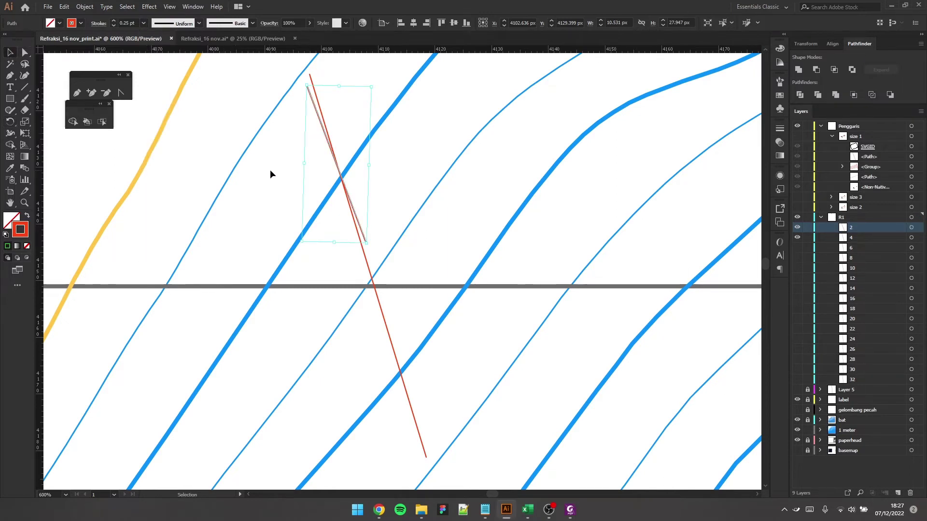
{"action": "left_click", "coordinate": [296, 144]}
Step: Extend ray 2's upper end across the next thin contour and past the yellow shoreline contour
{"action": "scroll", "coordinate": [300, 147], "scroll_direction": "up", "scroll_amount": 3}
{"action": "left_click", "coordinate": [311, 145]}
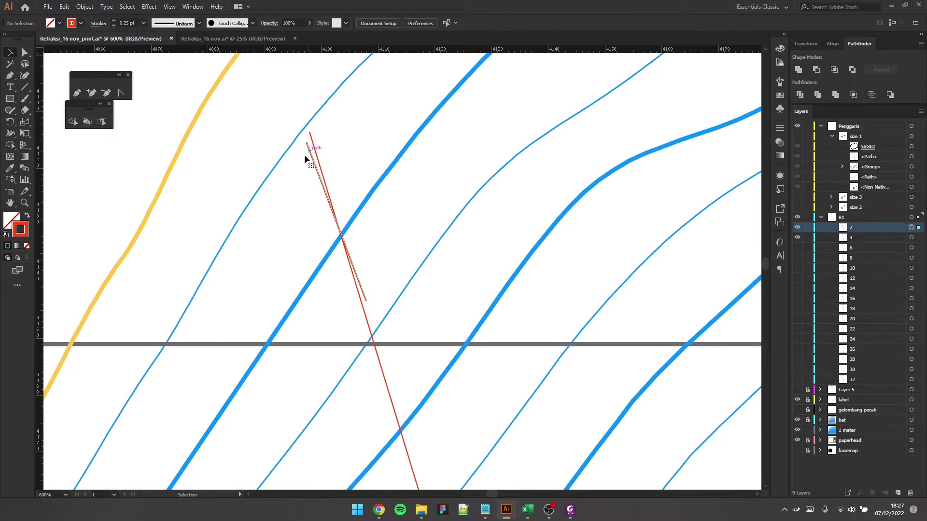
{"action": "scroll", "coordinate": [300, 160], "scroll_direction": "up", "scroll_amount": 2}
{"action": "left_click_drag", "start_coordinate": [308, 168], "coordinate": [228, 174]}
{"action": "left_click", "coordinate": [299, 98]}
{"action": "scroll", "coordinate": [381, 63], "scroll_direction": "down", "scroll_amount": 3, "text": "alt"}
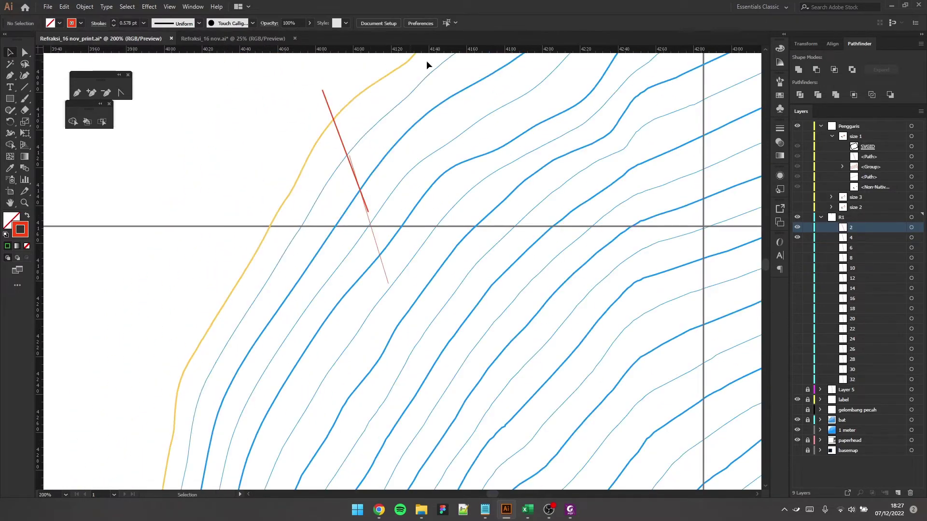
Step: Hide rays 2 and 4 in the R1 layer and show only rays 30 and 32 around their crossing
{"action": "scroll", "coordinate": [458, 106], "scroll_direction": "down", "scroll_amount": 1}
{"action": "left_click", "coordinate": [797, 229]}
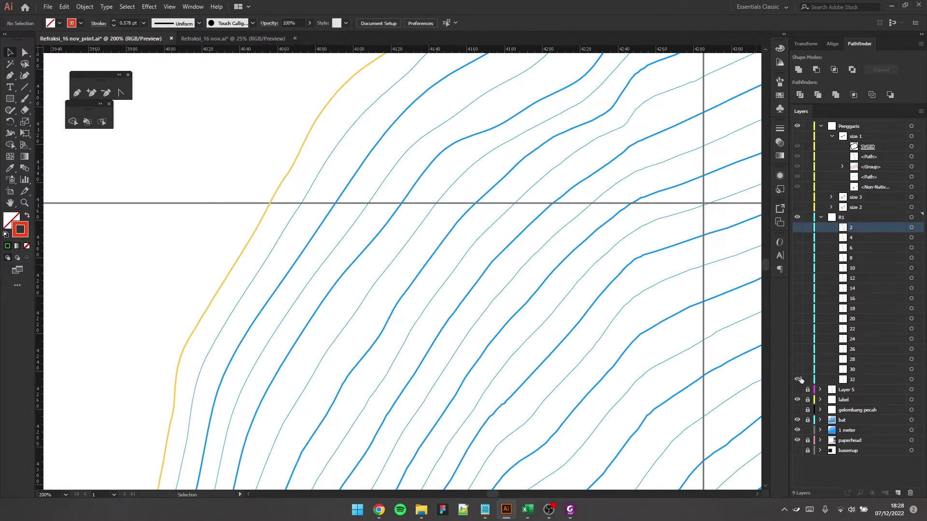
{"action": "scroll", "coordinate": [531, 260], "scroll_direction": "down", "scroll_amount": 3, "text": "alt"}
{"action": "scroll", "coordinate": [537, 255], "scroll_direction": "down", "scroll_amount": 2}
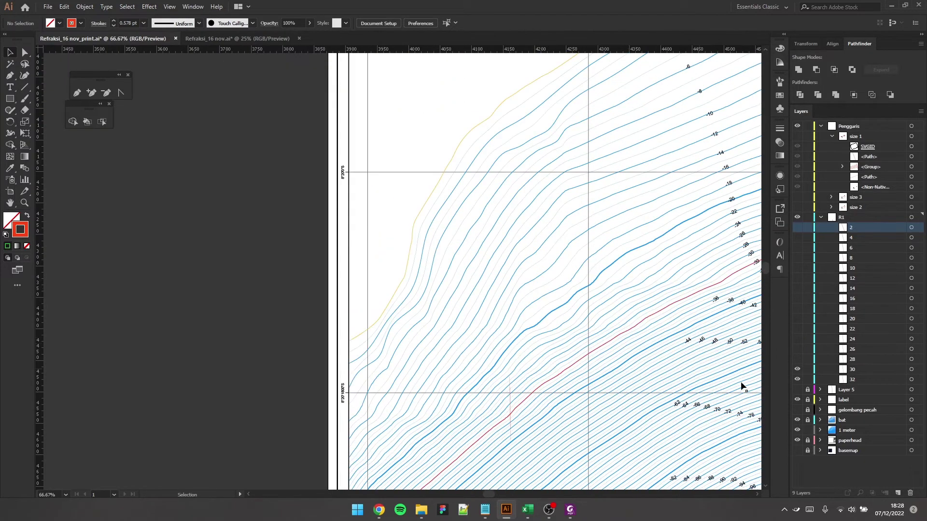
{"action": "scroll", "coordinate": [705, 375], "scroll_direction": "right", "scroll_amount": 3}
{"action": "scroll", "coordinate": [503, 367], "scroll_direction": "right", "scroll_amount": 2}
{"action": "scroll", "coordinate": [368, 321], "scroll_direction": "down", "scroll_amount": 2}
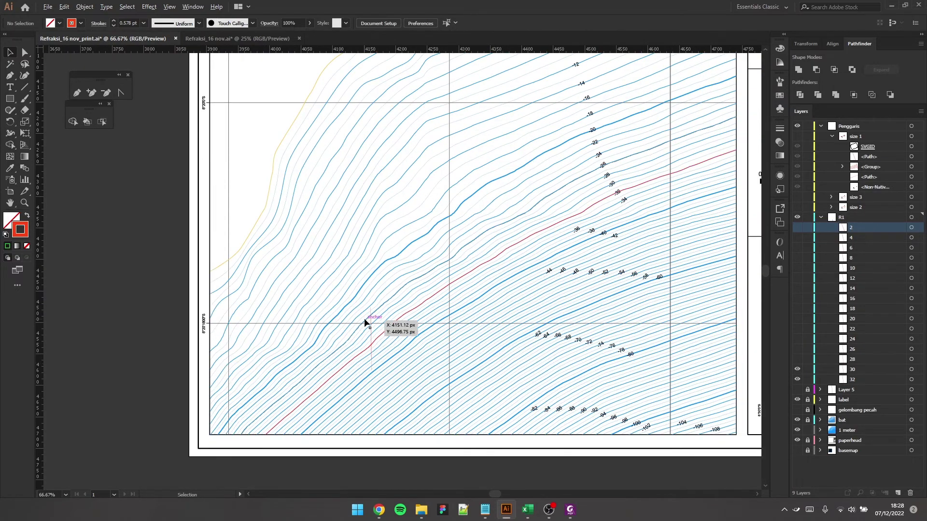
{"action": "scroll", "coordinate": [379, 320], "scroll_direction": "up", "scroll_amount": 3, "text": "alt"}
{"action": "scroll", "coordinate": [384, 340], "scroll_direction": "up", "scroll_amount": 3, "text": "alt"}
Step: Select rays 30 and 32 and remove ray 30's excess end below their crossing with the Shape Builder tool
{"action": "left_click_drag", "start_coordinate": [68, 107], "coordinate": [73, 121]}
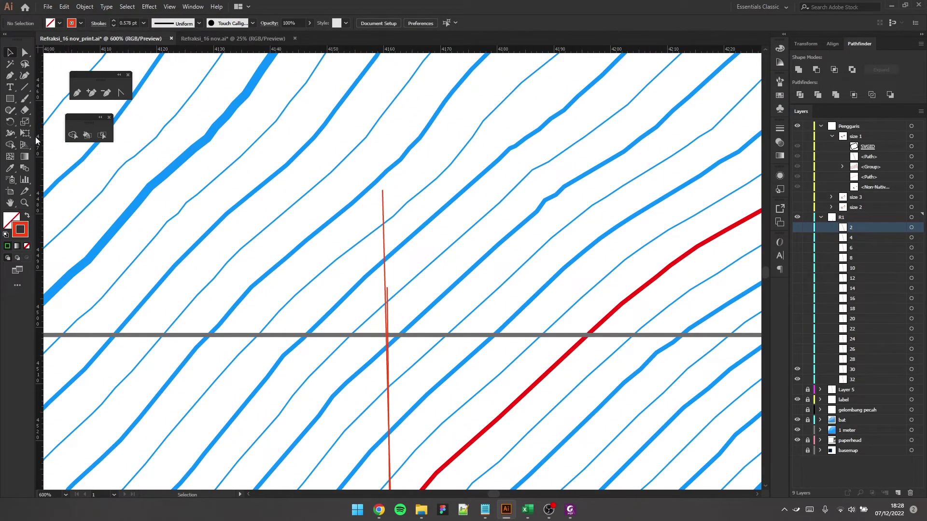
{"action": "left_click", "coordinate": [75, 137]}
{"action": "scroll", "coordinate": [467, 201], "scroll_direction": "down", "scroll_amount": 4}
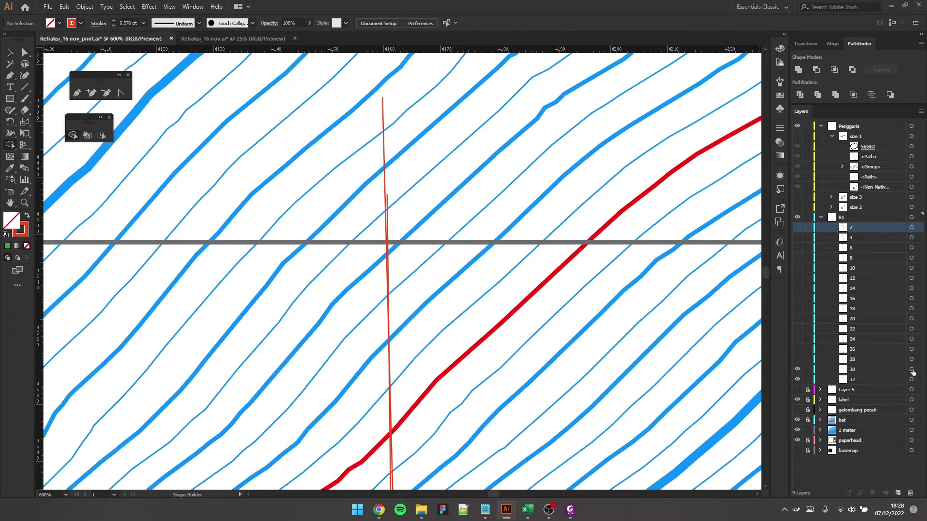
{"action": "left_click", "coordinate": [911, 369]}
{"action": "left_click", "coordinate": [911, 380], "text": "shift"}
{"action": "scroll", "coordinate": [440, 297], "scroll_direction": "down", "scroll_amount": 5}
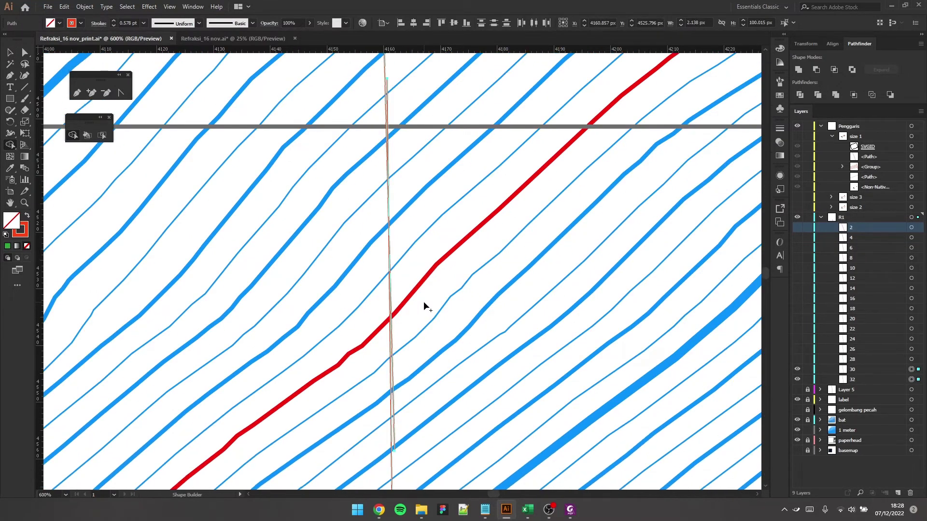
{"action": "scroll", "coordinate": [424, 304], "scroll_direction": "down", "scroll_amount": 3}
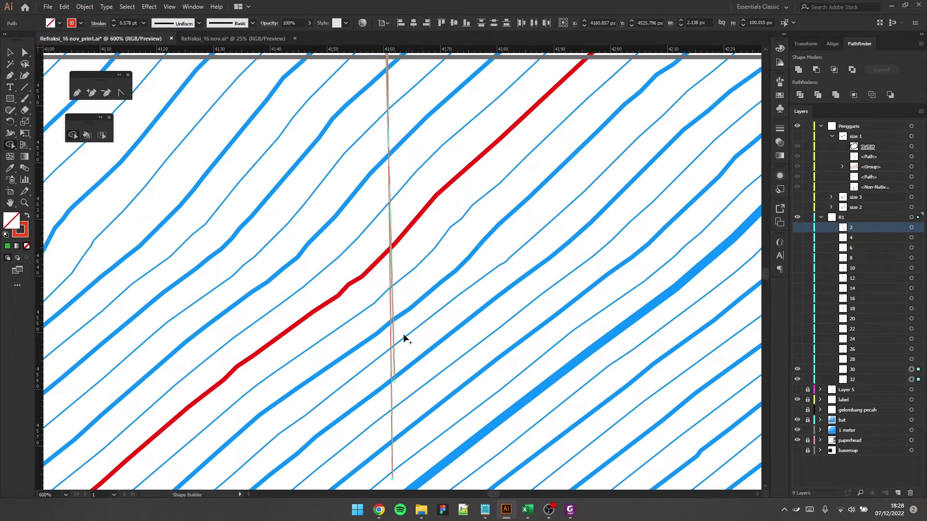
{"action": "scroll", "coordinate": [406, 311], "scroll_direction": "up", "scroll_amount": 2}
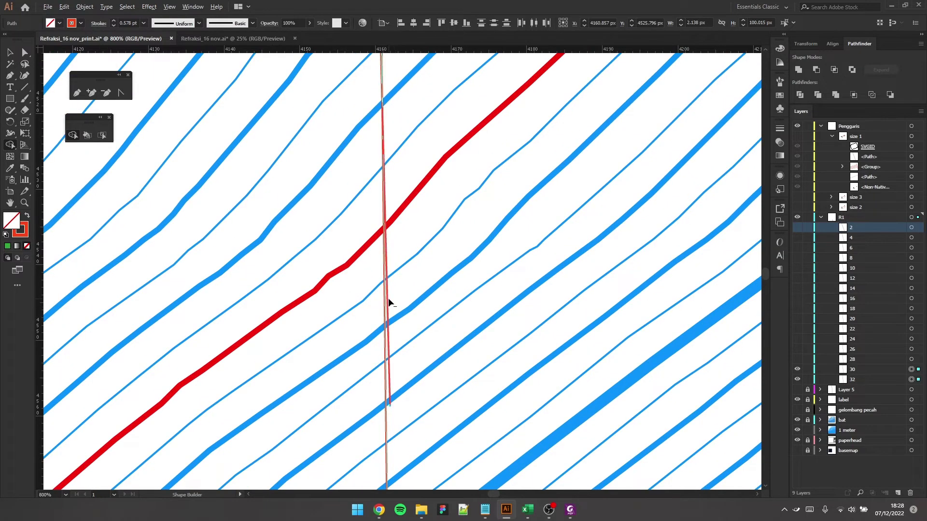
{"action": "scroll", "coordinate": [389, 304], "scroll_direction": "up", "scroll_amount": 3}
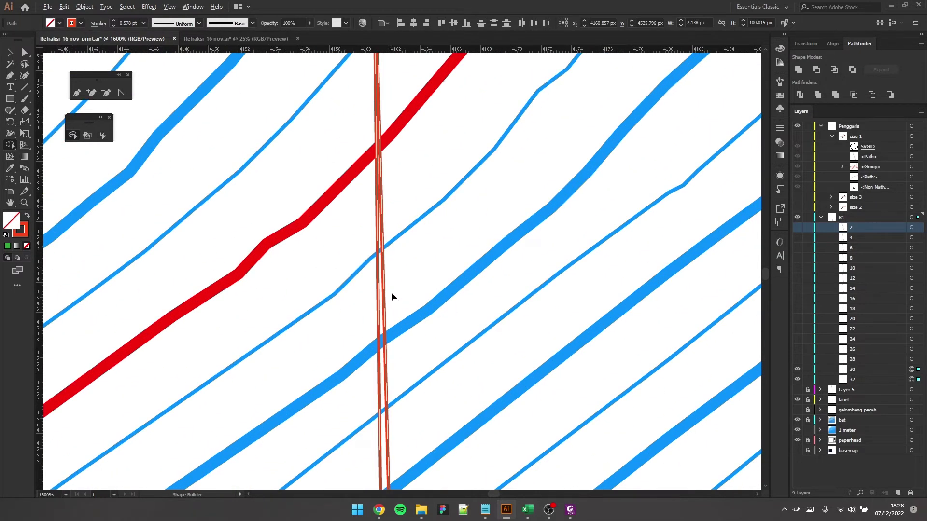
{"action": "left_click", "coordinate": [385, 304]}
Step: Remove ray 32's excess end above its crossing with ray 30 using the Shape Builder tool
{"action": "scroll", "coordinate": [403, 299], "scroll_direction": "up", "scroll_amount": 10}
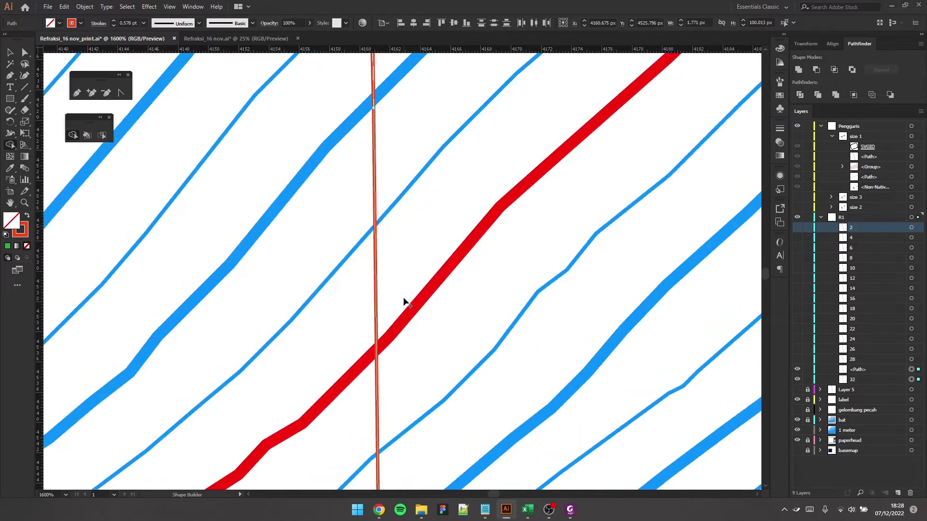
{"action": "scroll", "coordinate": [404, 296], "scroll_direction": "up", "scroll_amount": 10}
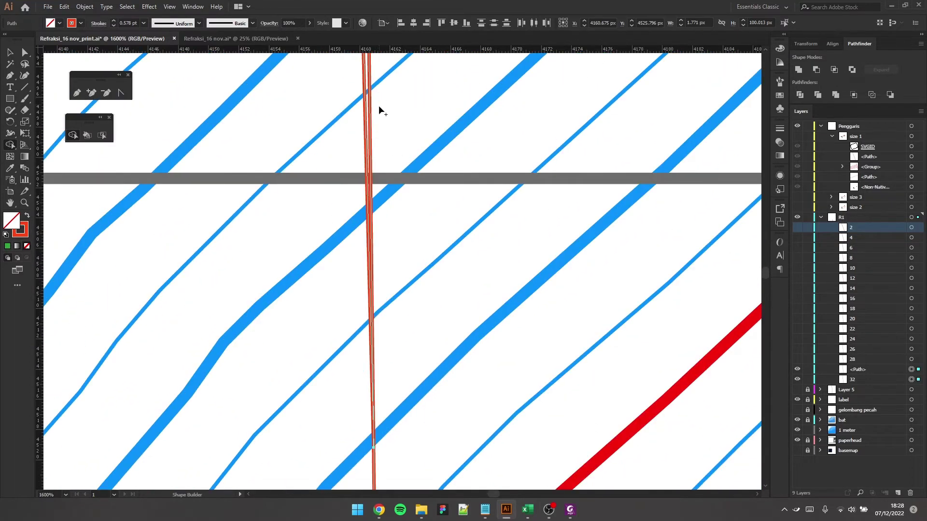
{"action": "left_click_drag", "start_coordinate": [406, 138], "coordinate": [408, 141]}
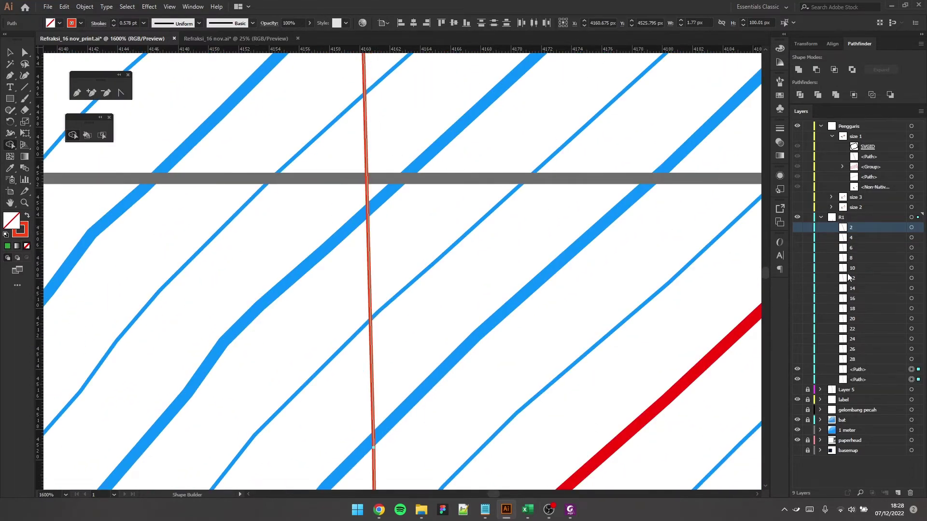
Step: Show and select rays 28 and 26 and try to trim their excess ends at the crossing with the Shape Builder tool
{"action": "left_click", "coordinate": [797, 359]}
{"action": "left_click", "coordinate": [800, 348]}
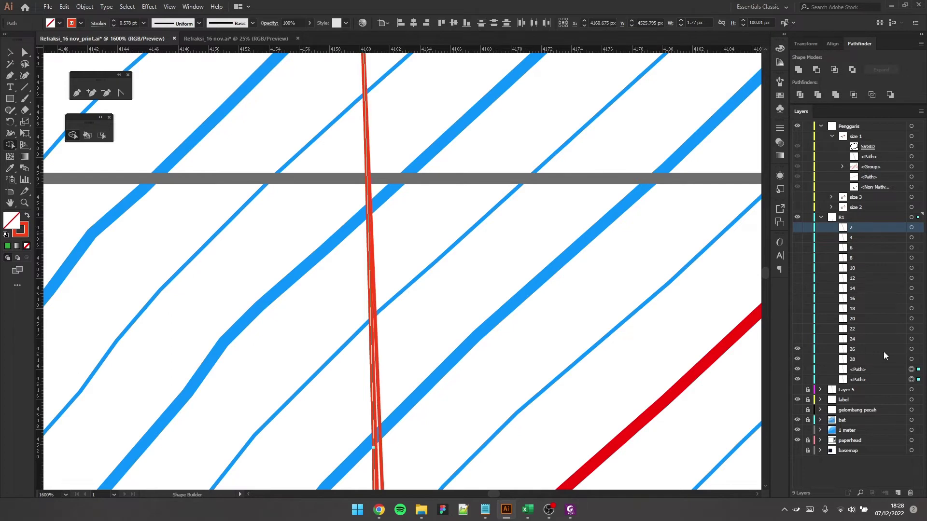
{"action": "left_click", "coordinate": [911, 359]}
{"action": "left_click", "coordinate": [911, 348], "text": "shift"}
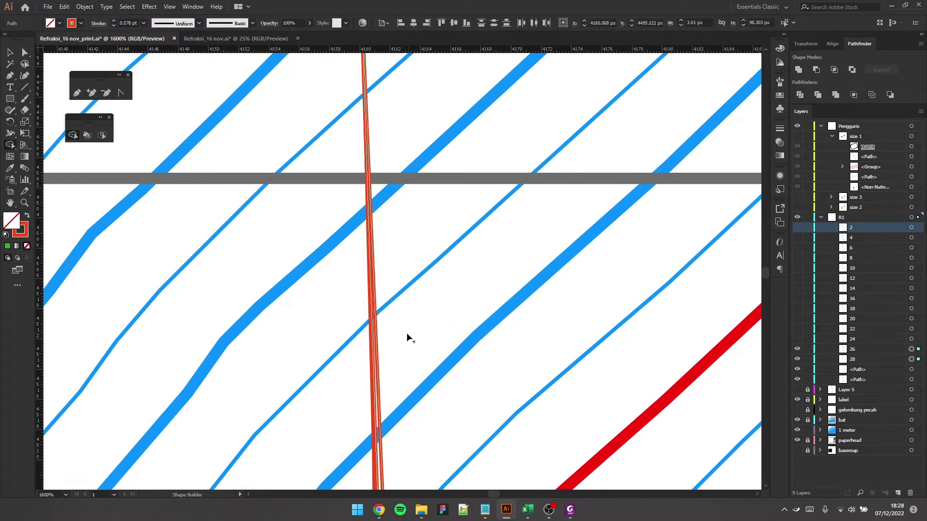
{"action": "left_click_drag", "start_coordinate": [376, 361], "coordinate": [377, 362]}
{"action": "scroll", "coordinate": [411, 343], "scroll_direction": "up", "scroll_amount": 8}
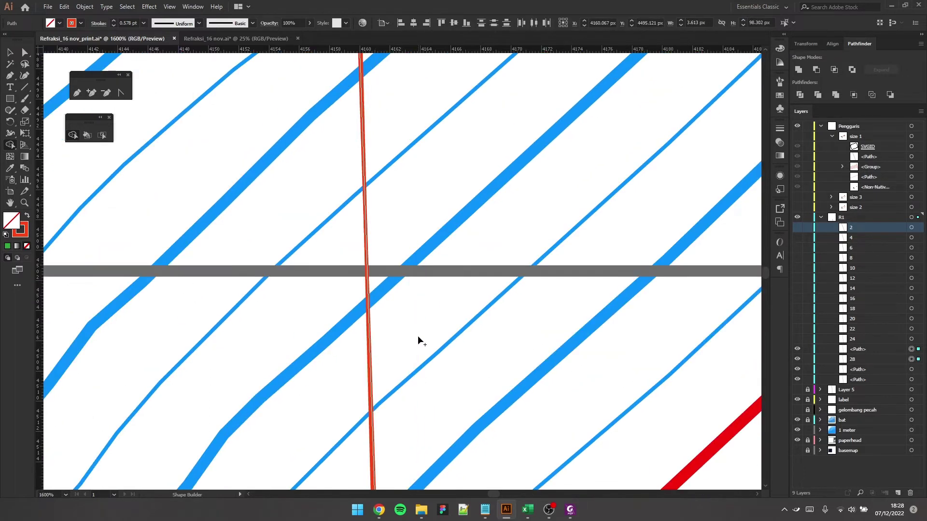
{"action": "scroll", "coordinate": [380, 264], "scroll_direction": "up", "scroll_amount": 2}
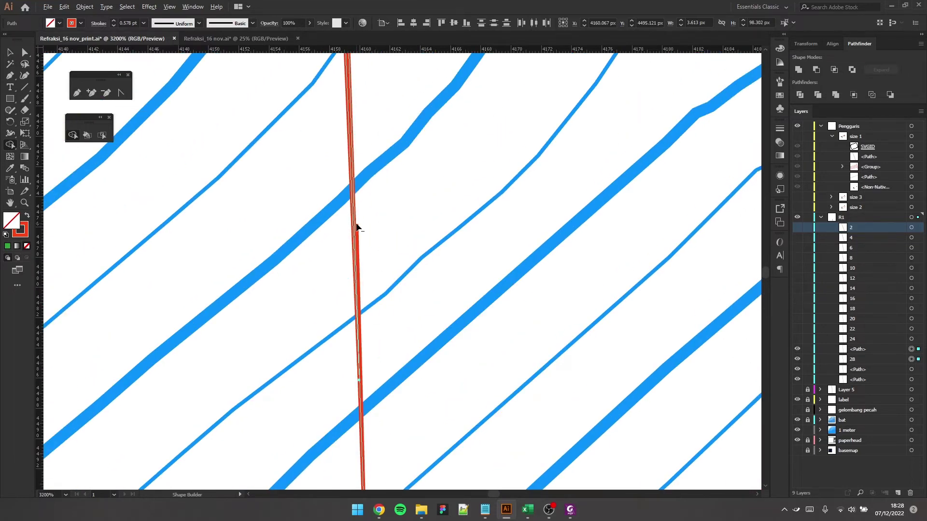
{"action": "scroll", "coordinate": [359, 220], "scroll_direction": "up", "scroll_amount": 1}
{"action": "left_click", "coordinate": [359, 223], "text": "alt"}
{"action": "scroll", "coordinate": [378, 235], "scroll_direction": "down", "scroll_amount": 2}
{"action": "key", "text": "v"}
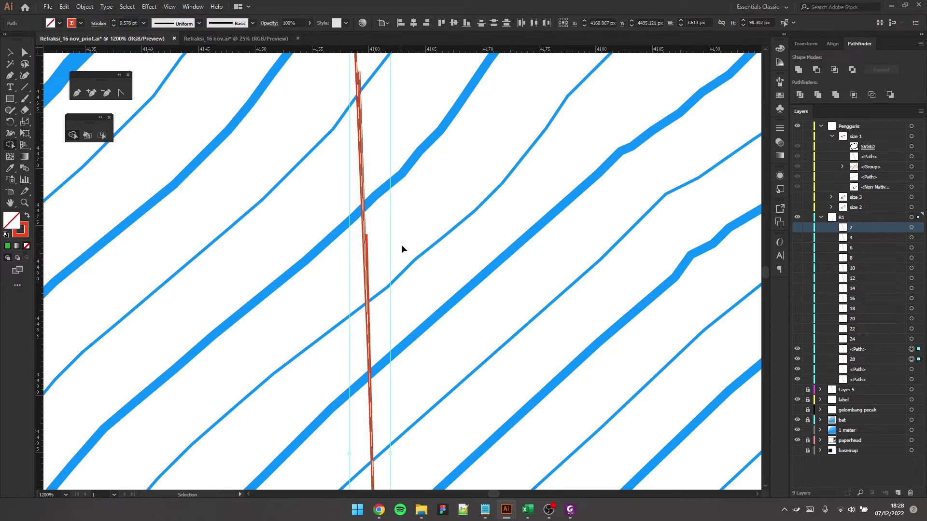
{"action": "key", "text": "ctrl+z"}
Step: Select ray 28 with the adjoining trimmed ray segment and remove both excess ends beyond their crossing with the Shape Builder tool
{"action": "key", "text": "shift+m"}
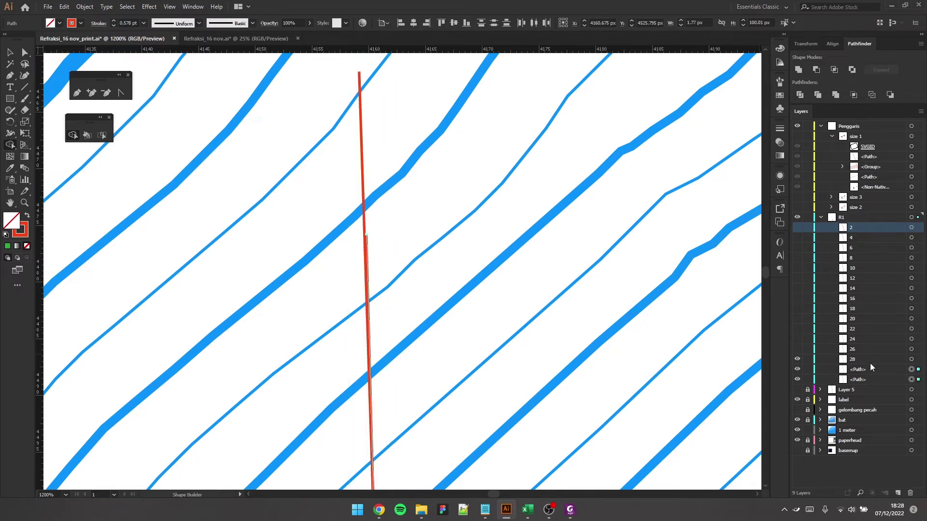
{"action": "left_click", "coordinate": [911, 359]}
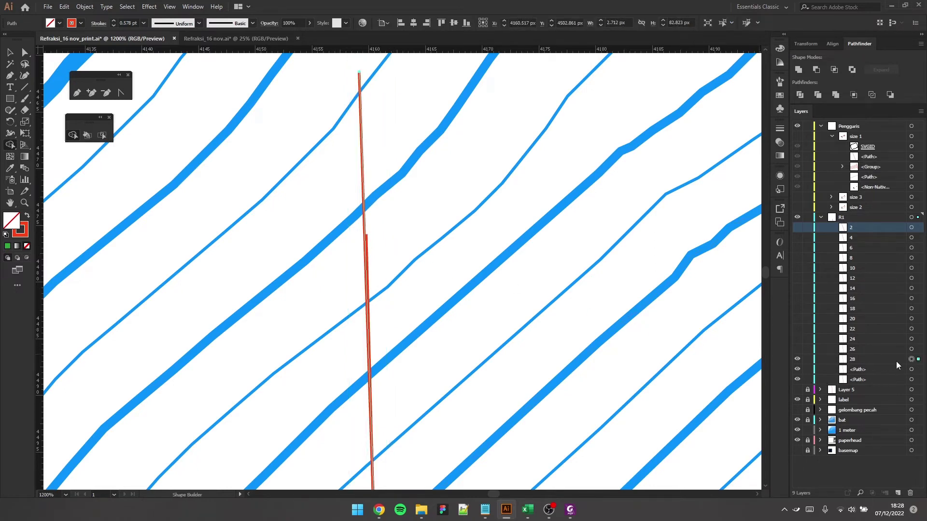
{"action": "left_click", "coordinate": [911, 370], "text": "shift"}
{"action": "scroll", "coordinate": [373, 243], "scroll_direction": "up", "scroll_amount": 3}
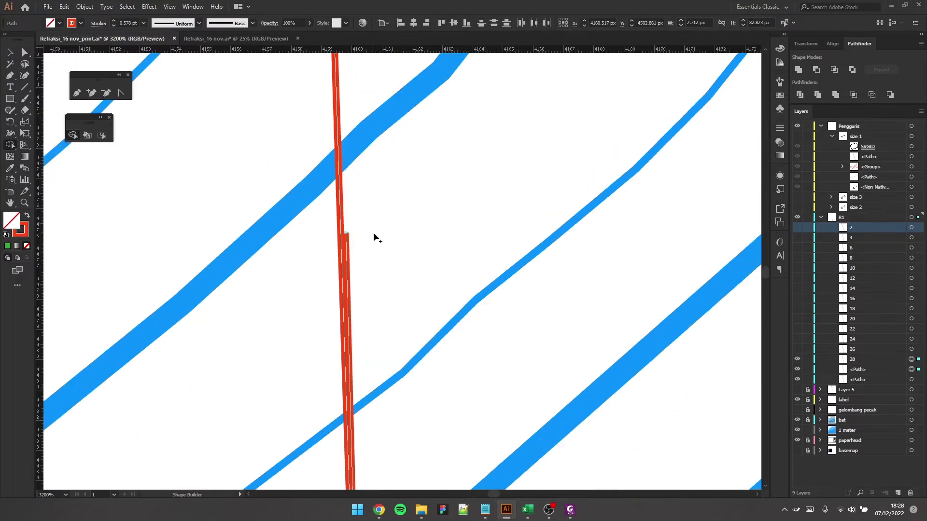
{"action": "scroll", "coordinate": [379, 265], "scroll_direction": "down", "scroll_amount": 4}
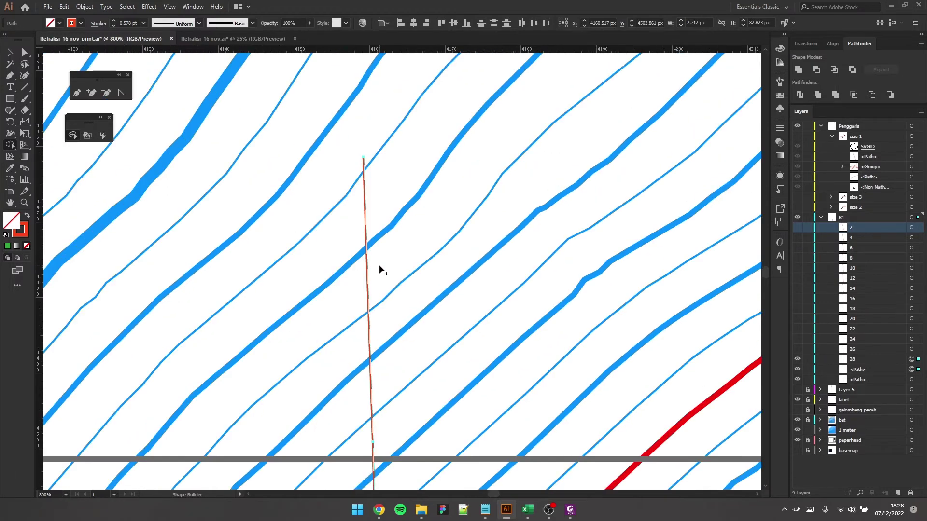
{"action": "scroll", "coordinate": [388, 390], "scroll_direction": "up", "scroll_amount": 4}
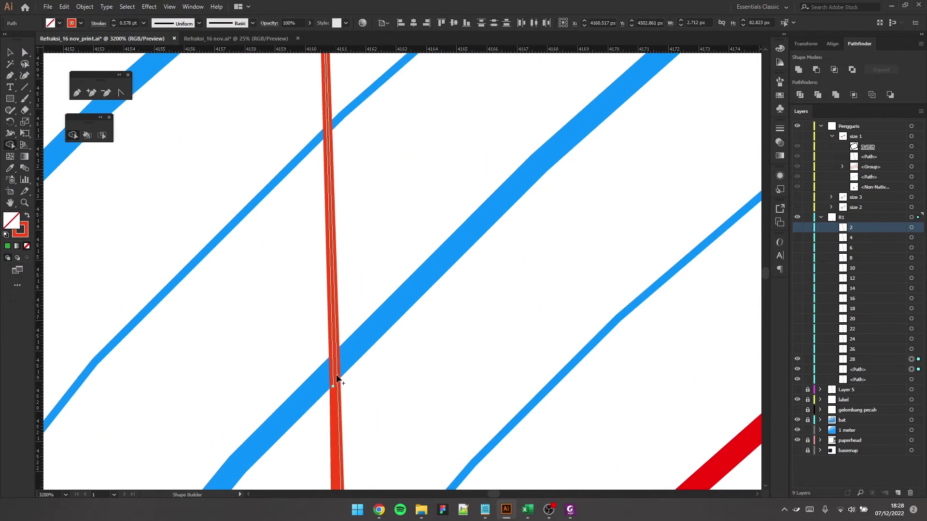
{"action": "scroll", "coordinate": [336, 374], "scroll_direction": "down", "scroll_amount": 10}
{"action": "scroll", "coordinate": [354, 329], "scroll_direction": "down", "scroll_amount": 6}
{"action": "scroll", "coordinate": [369, 276], "scroll_direction": "down", "scroll_amount": 1}
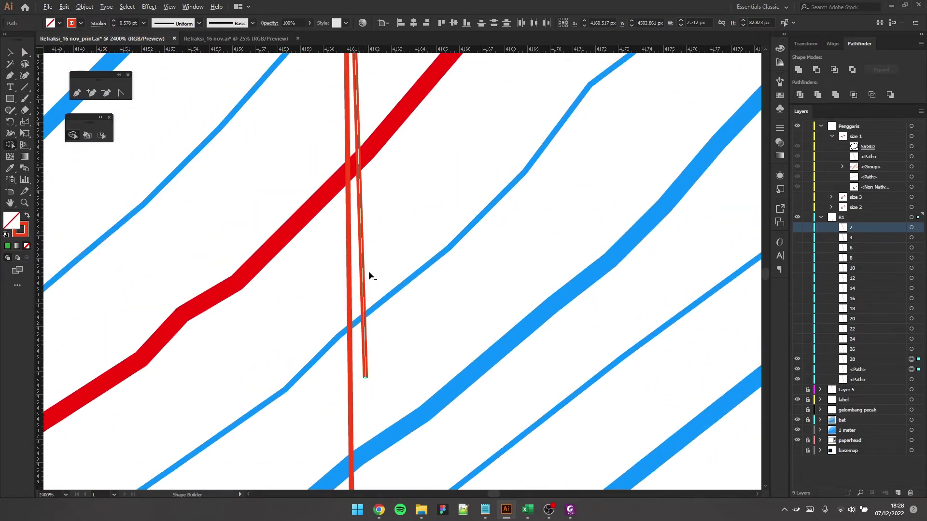
{"action": "left_click", "coordinate": [362, 296], "text": "alt"}
{"action": "scroll", "coordinate": [401, 269], "scroll_direction": "down", "scroll_amount": 6}
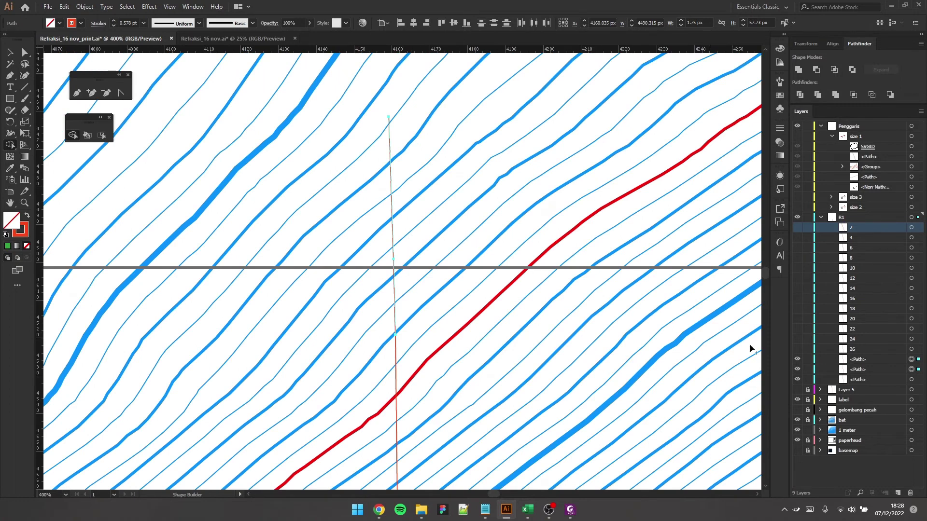
Step: Show ray 26, select it with the trimmed ray 28, and remove the excess ends beyond their crossing with Shape Builder
{"action": "key", "text": "ctrl+z"}
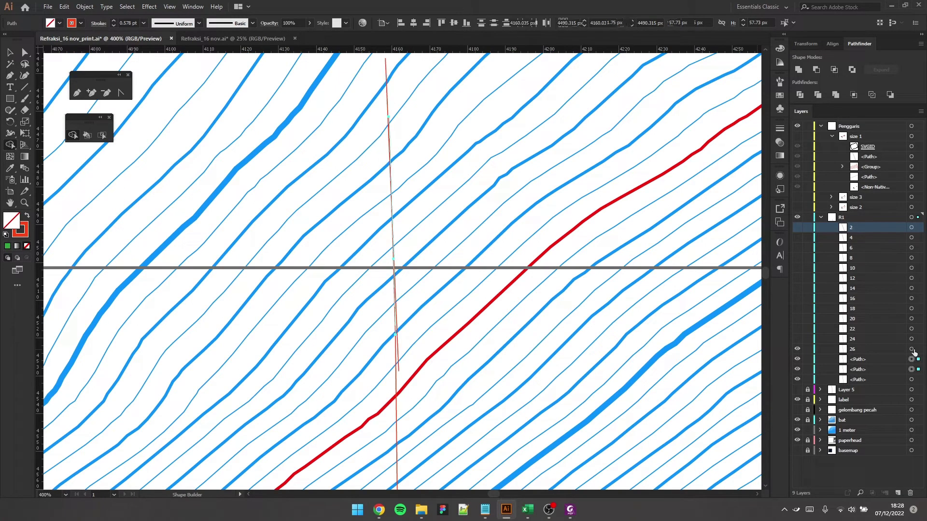
{"action": "scroll", "coordinate": [403, 210], "scroll_direction": "up", "scroll_amount": 8}
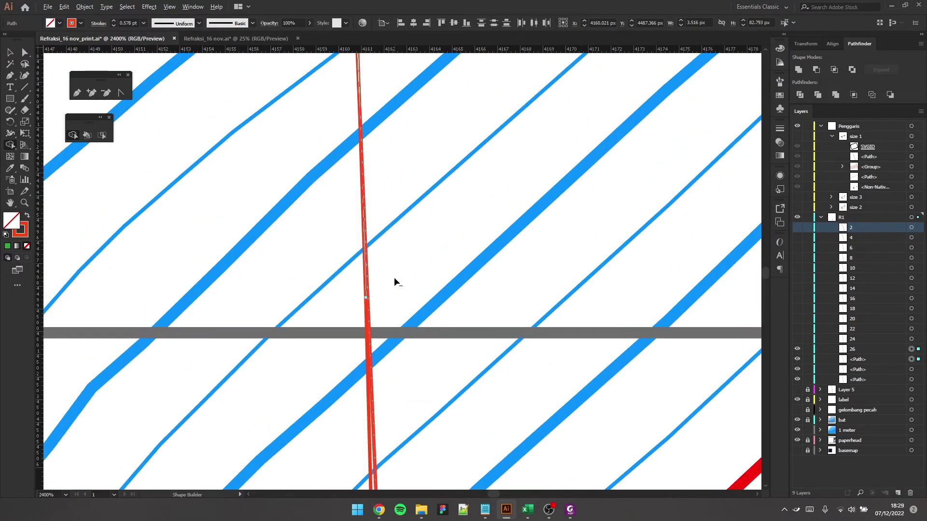
{"action": "scroll", "coordinate": [346, 289], "scroll_direction": "left", "scroll_amount": 3}
{"action": "scroll", "coordinate": [408, 331], "scroll_direction": "down", "scroll_amount": 5}
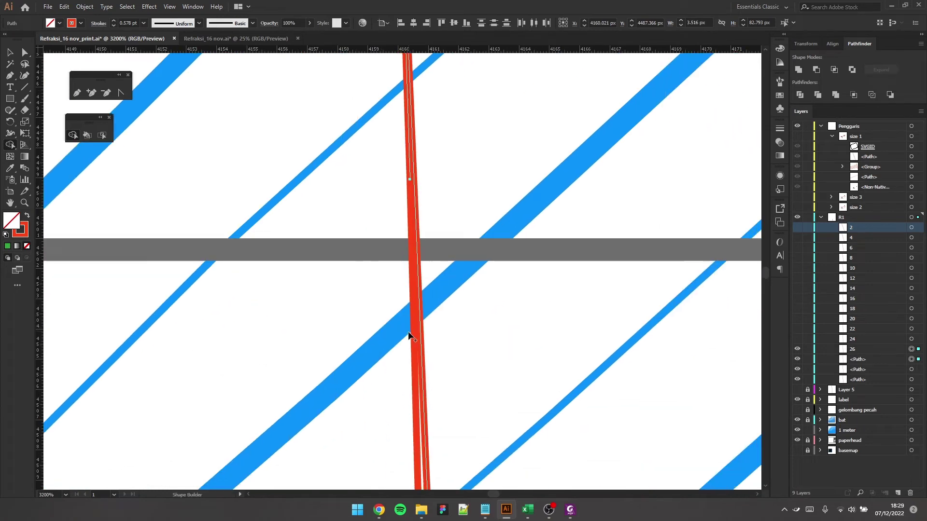
{"action": "key", "text": "shift+m"}
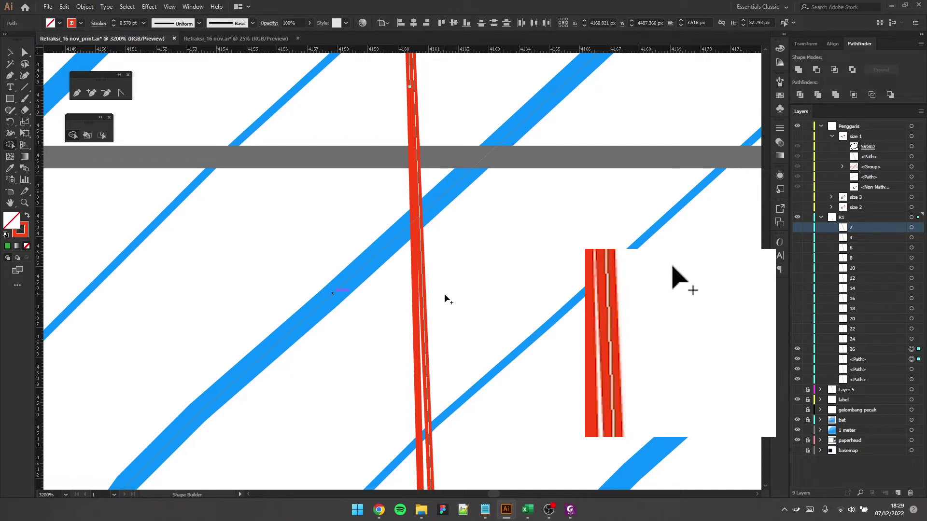
{"action": "left_click_drag", "start_coordinate": [441, 309], "coordinate": [431, 354]}
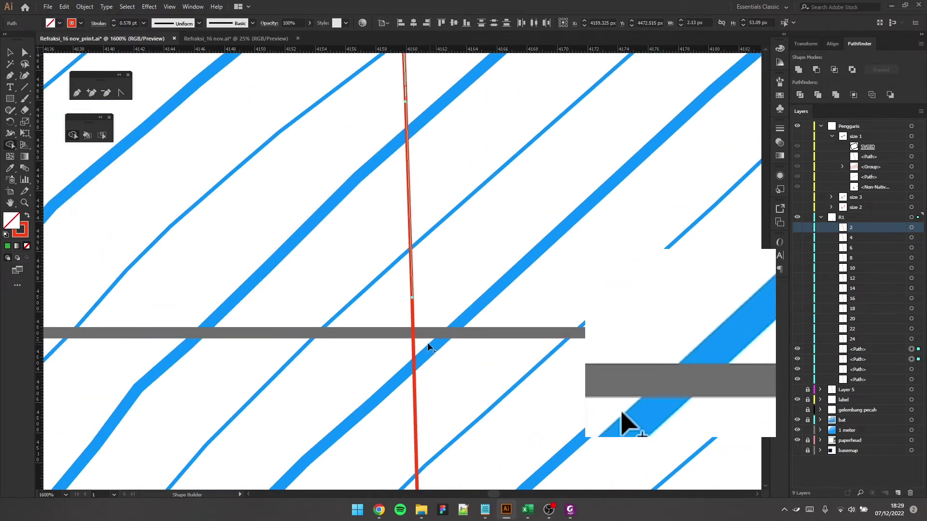
Step: Show rays 24 and 22 in turn and trim their overlapping ends against the neighbouring segments with Shape Builder
{"action": "key", "text": "ctrl+plus"}
{"action": "scroll", "coordinate": [404, 401], "scroll_direction": "down", "scroll_amount": 4}
{"action": "scroll", "coordinate": [476, 359], "scroll_direction": "up", "scroll_amount": 3}
{"action": "scroll", "coordinate": [466, 326], "scroll_direction": "down", "scroll_amount": 3}
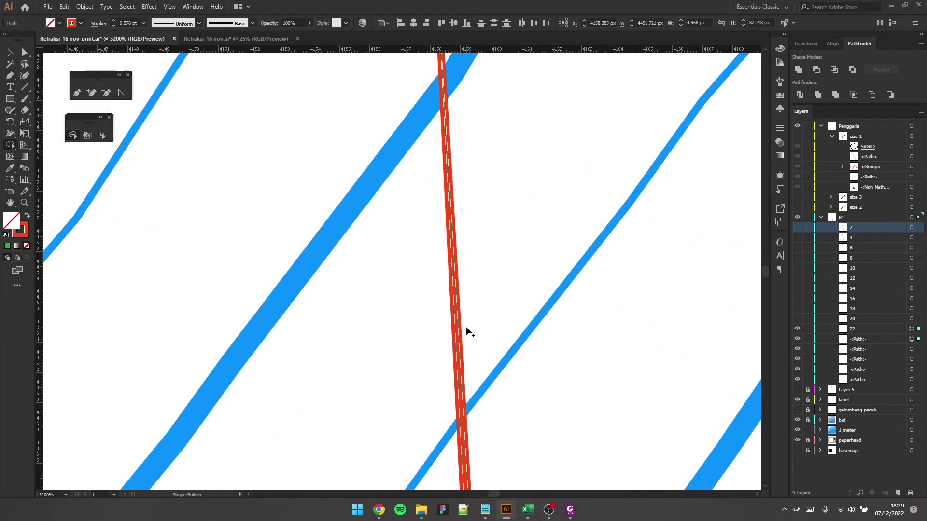
{"action": "scroll", "coordinate": [430, 190], "scroll_direction": "up", "scroll_amount": 2}
{"action": "scroll", "coordinate": [430, 190], "scroll_direction": "up", "scroll_amount": 3}
{"action": "scroll", "coordinate": [341, 187], "scroll_direction": "down", "scroll_amount": 1}
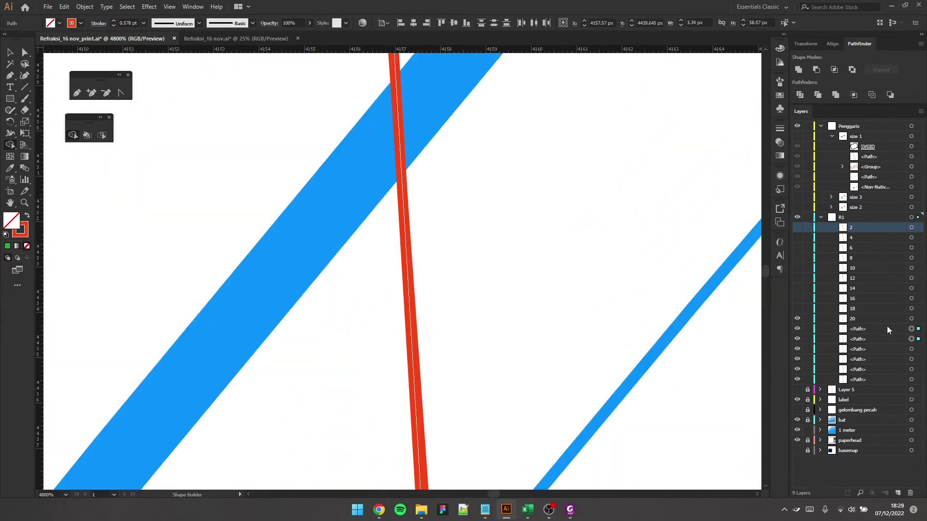
Step: Show rays 20, 18 and 16 in turn and trim their overlaps with the preceding segments using Shape Builder
{"action": "scroll", "coordinate": [379, 128], "scroll_direction": "down", "scroll_amount": 3}
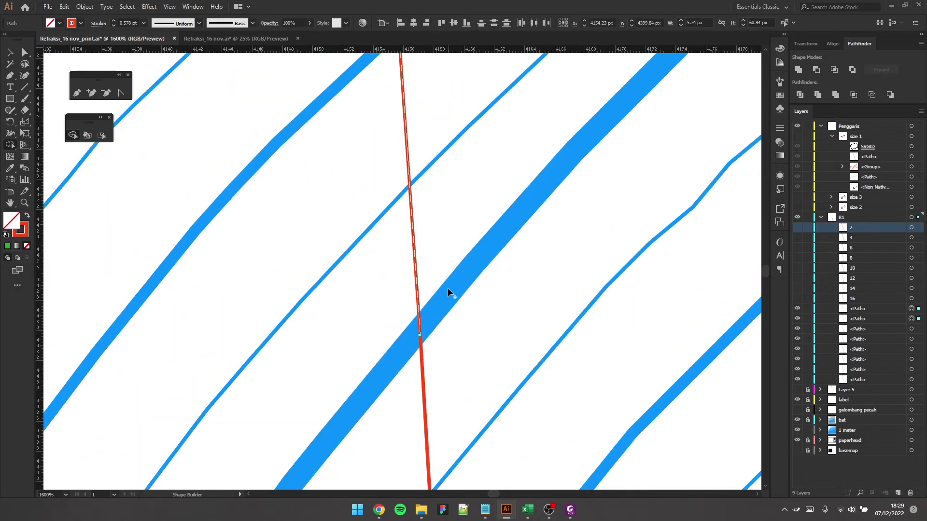
{"action": "scroll", "coordinate": [346, 155], "scroll_direction": "up", "scroll_amount": 3}
{"action": "left_click", "coordinate": [911, 299]}
{"action": "scroll", "coordinate": [433, 325], "scroll_direction": "down", "scroll_amount": 3}
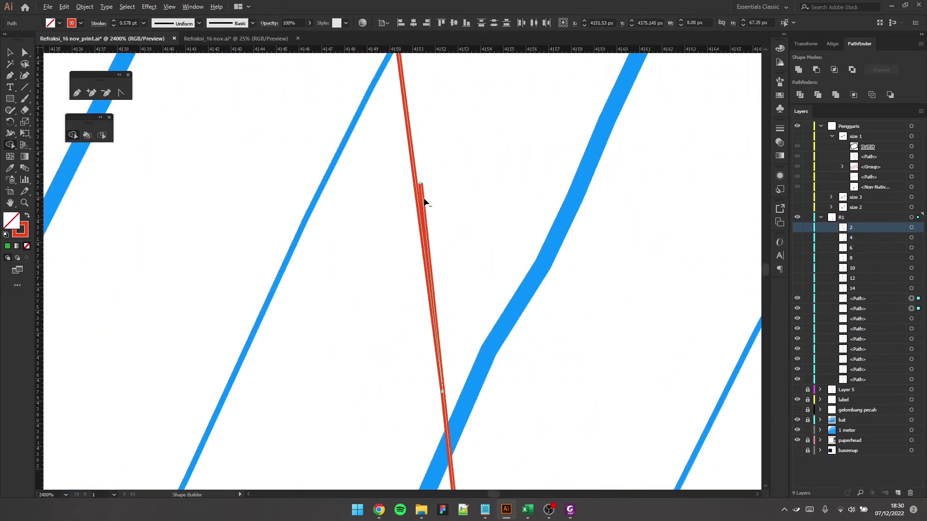
Step: Show rays 14 and 12 in turn and remove the excess ends beyond their crossings with the preceding segments
{"action": "scroll", "coordinate": [468, 274], "scroll_direction": "up", "scroll_amount": 3}
{"action": "scroll", "coordinate": [470, 275], "scroll_direction": "up", "scroll_amount": 1}
{"action": "scroll", "coordinate": [427, 256], "scroll_direction": "down", "scroll_amount": 3}
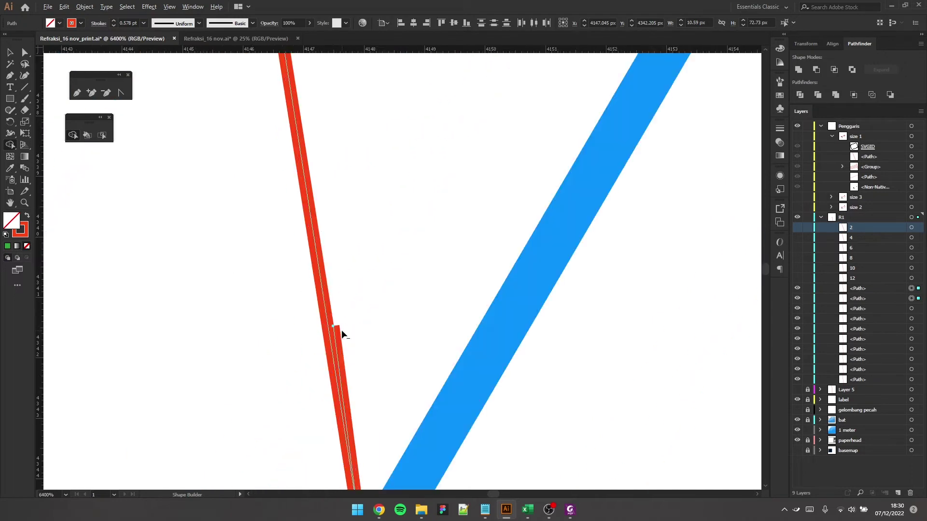
{"action": "left_click_drag", "start_coordinate": [393, 245], "coordinate": [354, 268]}
{"action": "scroll", "coordinate": [356, 227], "scroll_direction": "down", "scroll_amount": 3}
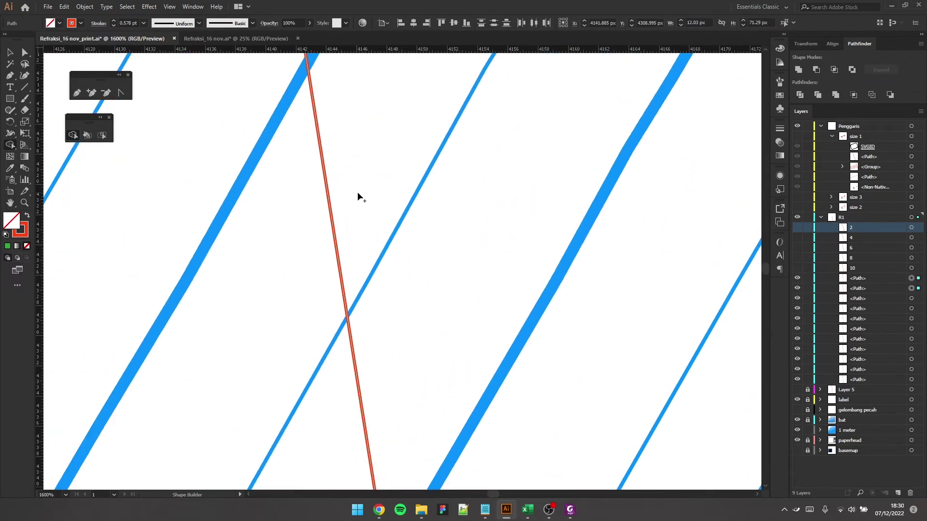
Step: Show ray 10, select it with the trimmed ray 12, and remove both excess ends beyond their crossing
{"action": "scroll", "coordinate": [359, 200], "scroll_direction": "up", "scroll_amount": 4}
{"action": "left_click", "coordinate": [330, 195]}
{"action": "scroll", "coordinate": [403, 244], "scroll_direction": "down", "scroll_amount": 4}
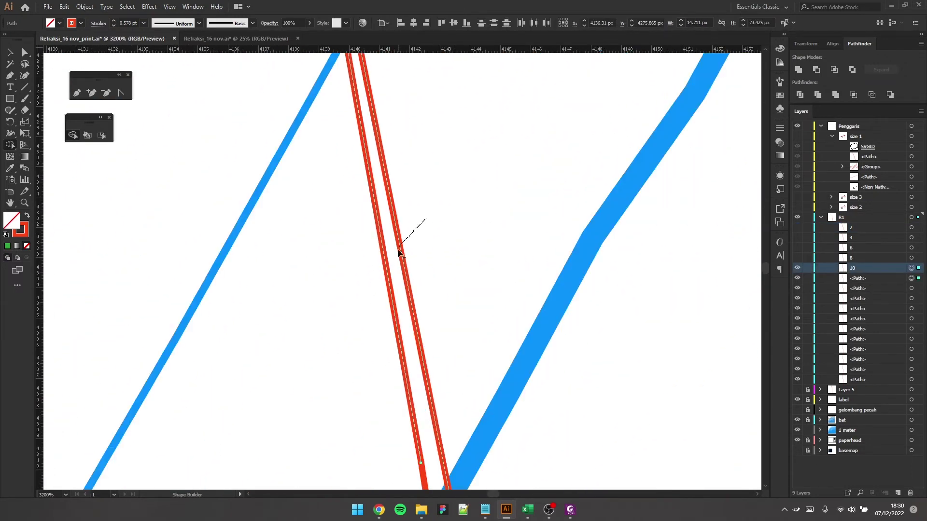
{"action": "scroll", "coordinate": [366, 202], "scroll_direction": "up", "scroll_amount": 4}
{"action": "left_click", "coordinate": [328, 71]}
{"action": "scroll", "coordinate": [527, 308], "scroll_direction": "down", "scroll_amount": 4}
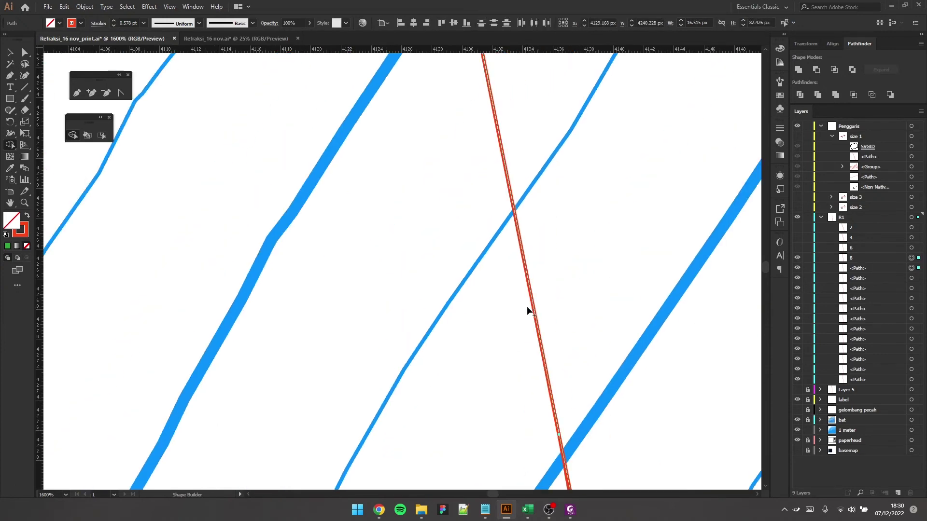
Step: Trim the overlapping ends of rays 8, 6, 4 and 2 at their crossings with the neighbouring segments using Shape Builder
{"action": "scroll", "coordinate": [445, 303], "scroll_direction": "right", "scroll_amount": 1}
{"action": "scroll", "coordinate": [445, 302], "scroll_direction": "down", "scroll_amount": 2}
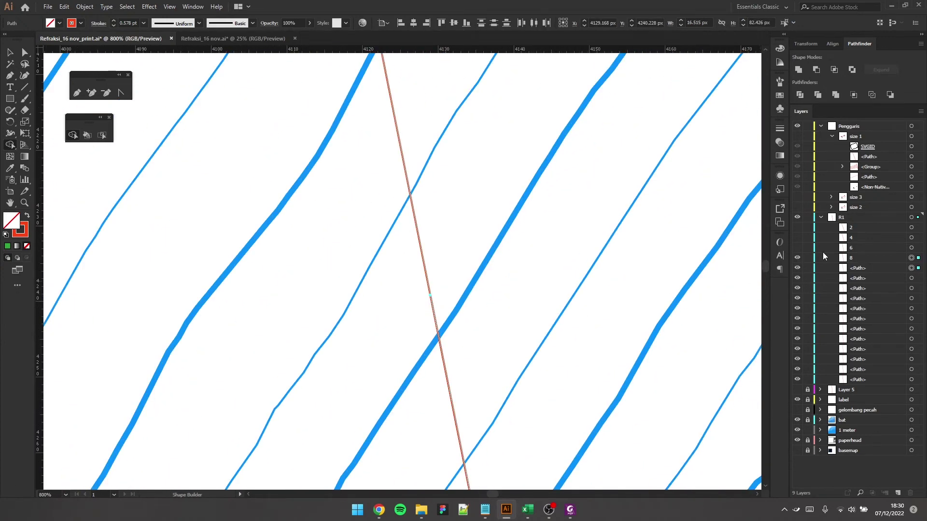
{"action": "left_click", "coordinate": [427, 265]}
{"action": "scroll", "coordinate": [431, 275], "scroll_direction": "up", "scroll_amount": 2}
{"action": "scroll", "coordinate": [359, 120], "scroll_direction": "up", "scroll_amount": 3}
{"action": "left_click", "coordinate": [360, 120]}
{"action": "scroll", "coordinate": [635, 278], "scroll_direction": "down", "scroll_amount": 3}
{"action": "scroll", "coordinate": [634, 278], "scroll_direction": "up", "scroll_amount": 2}
{"action": "scroll", "coordinate": [606, 242], "scroll_direction": "down", "scroll_amount": 2}
{"action": "left_click", "coordinate": [554, 283]}
{"action": "scroll", "coordinate": [554, 283], "scroll_direction": "up", "scroll_amount": 3}
{"action": "left_click", "coordinate": [454, 253]}
{"action": "scroll", "coordinate": [462, 184], "scroll_direction": "down", "scroll_amount": 4}
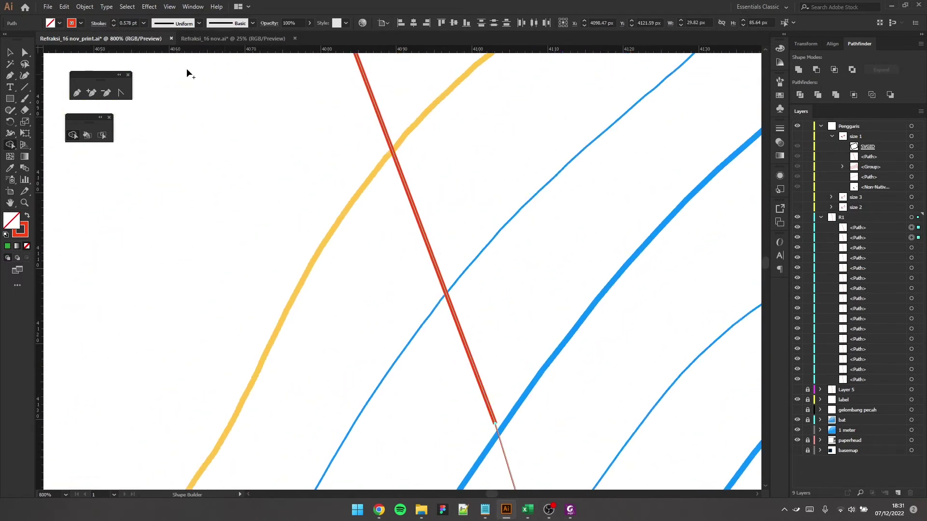
Step: Select all trimmed segments in the R1 layer and join them into a single path
{"action": "key", "text": "v"}
{"action": "left_click", "coordinate": [346, 159]}
{"action": "scroll", "coordinate": [308, 160], "scroll_direction": "down", "scroll_amount": 5}
{"action": "scroll", "coordinate": [247, 197], "scroll_direction": "up", "scroll_amount": 2}
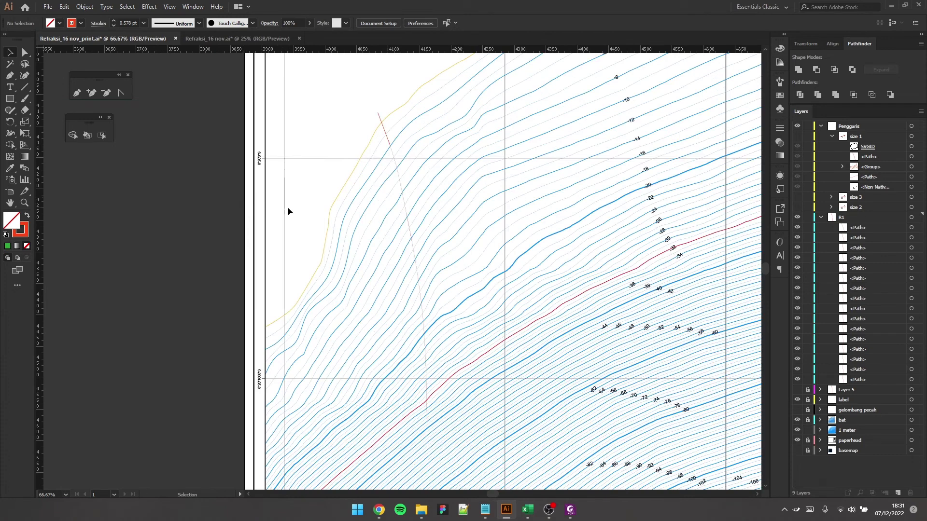
{"action": "left_click", "coordinate": [912, 218]}
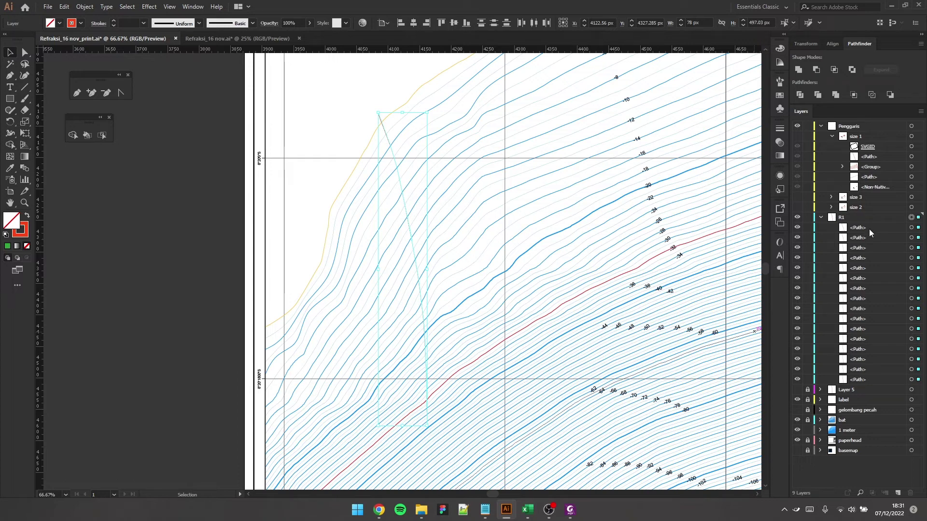
{"action": "key", "text": "ctrl+j"}
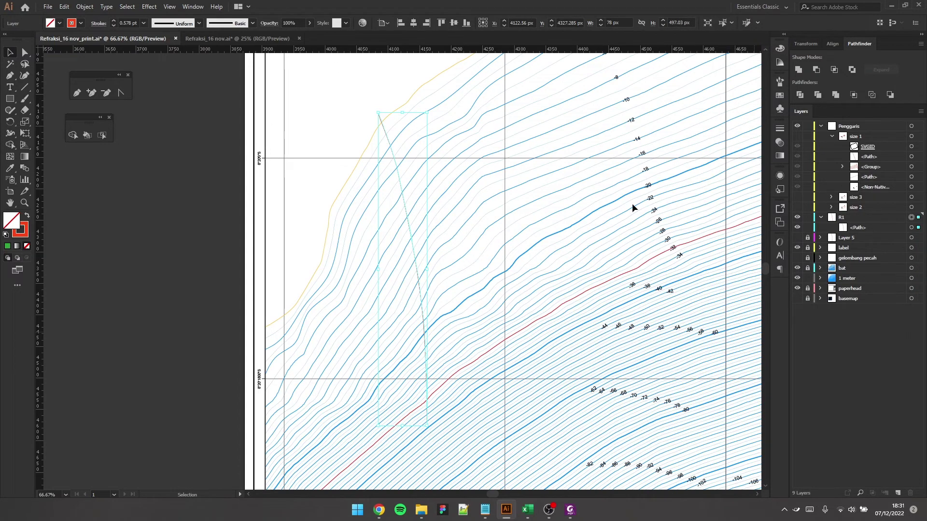
Step: Set the joined R1 ray's stroke weight to 2 pt, deselect it and check the ray along its length
{"action": "scroll", "coordinate": [430, 244], "scroll_direction": "up", "scroll_amount": 2}
{"action": "left_click", "coordinate": [143, 23]}
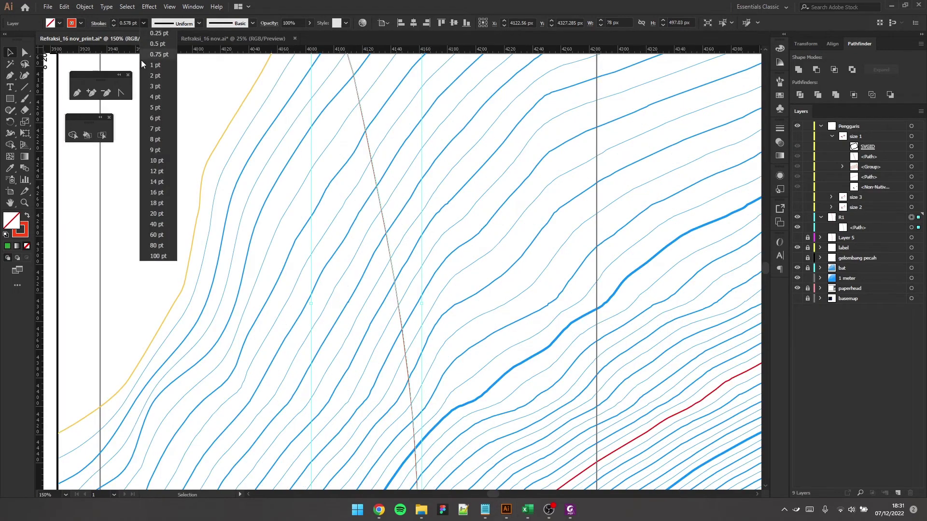
{"action": "left_click", "coordinate": [155, 77]}
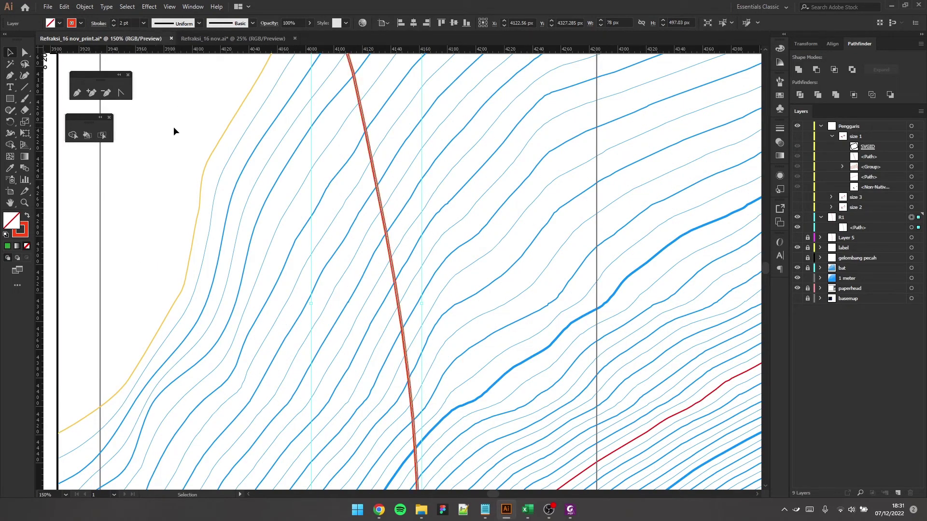
{"action": "left_click", "coordinate": [173, 127]}
{"action": "scroll", "coordinate": [384, 181], "scroll_direction": "down", "scroll_amount": 2}
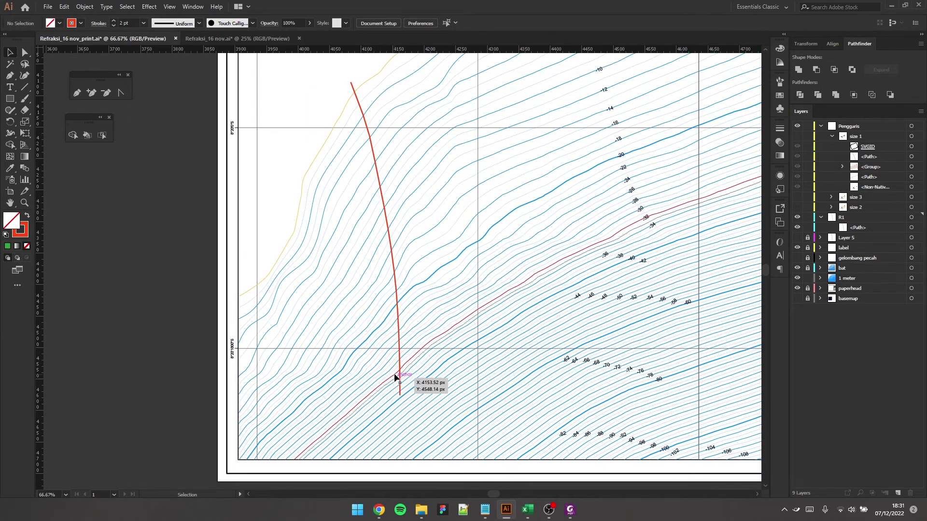
{"action": "scroll", "coordinate": [387, 275], "scroll_direction": "up", "scroll_amount": 2}
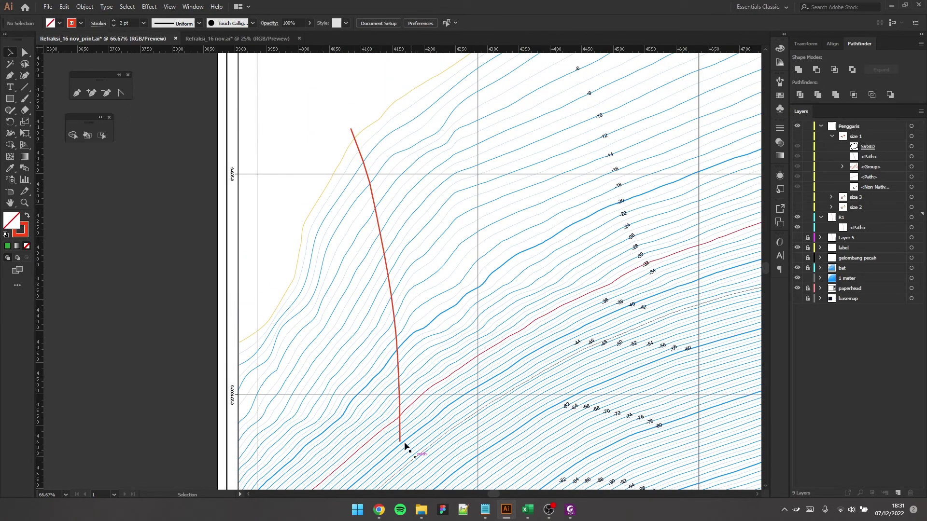
{"action": "scroll", "coordinate": [350, 120], "scroll_direction": "up", "scroll_amount": 2}
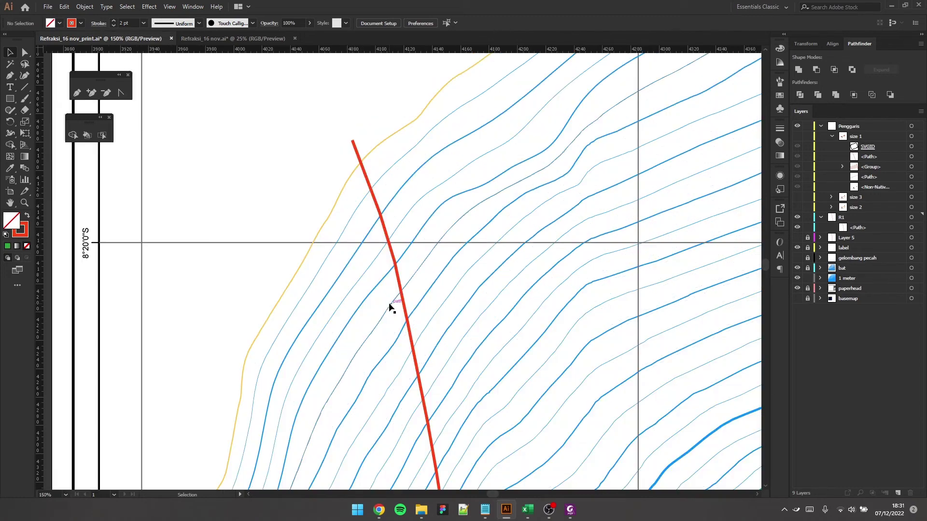
Step: Examine the joined R1 ray from the shoreline to deep water and its placement on the complete map sheet
{"action": "scroll", "coordinate": [392, 268], "scroll_direction": "up", "scroll_amount": 1}
{"action": "scroll", "coordinate": [352, 128], "scroll_direction": "down", "scroll_amount": 1}
{"action": "scroll", "coordinate": [343, 234], "scroll_direction": "down", "scroll_amount": 3}
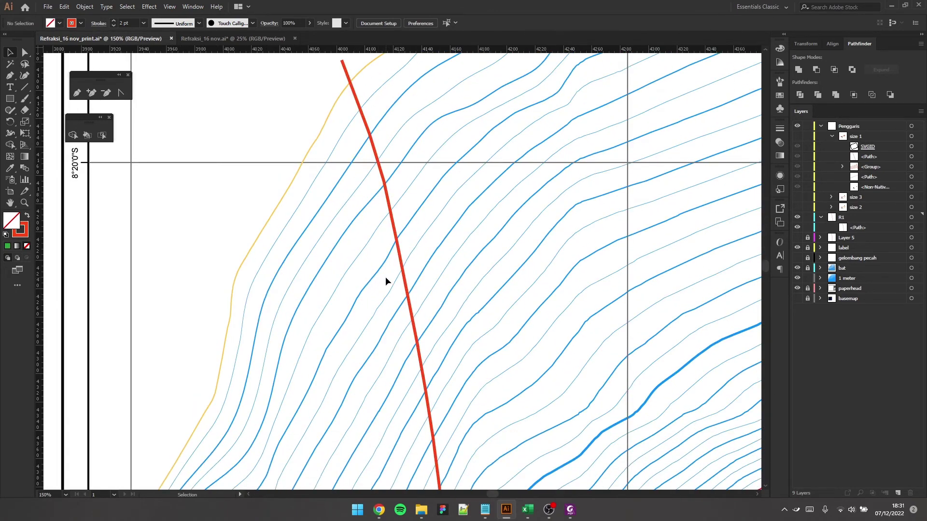
{"action": "scroll", "coordinate": [385, 275], "scroll_direction": "down", "scroll_amount": 2}
{"action": "scroll", "coordinate": [456, 352], "scroll_direction": "right", "scroll_amount": 1}
{"action": "scroll", "coordinate": [456, 352], "scroll_direction": "down", "scroll_amount": 1}
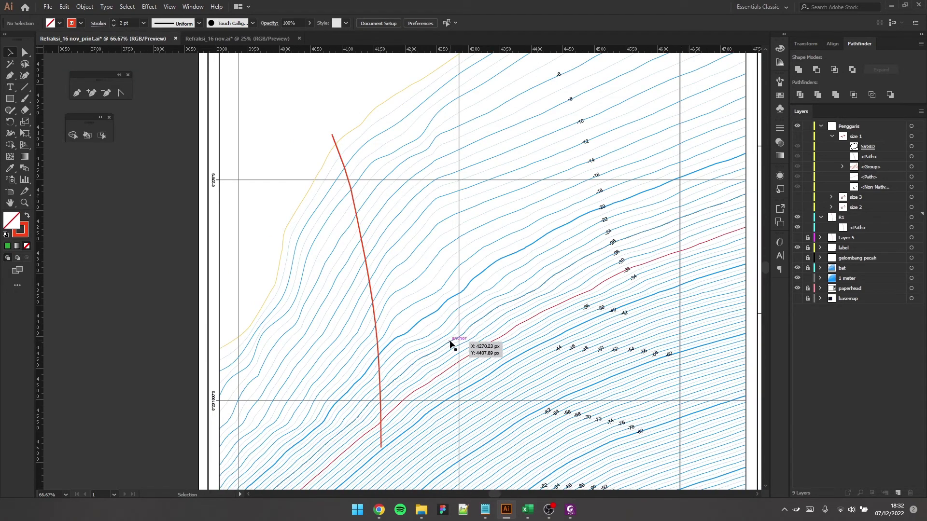
{"action": "scroll", "coordinate": [414, 285], "scroll_direction": "right", "scroll_amount": 1}
{"action": "key", "text": "v"}
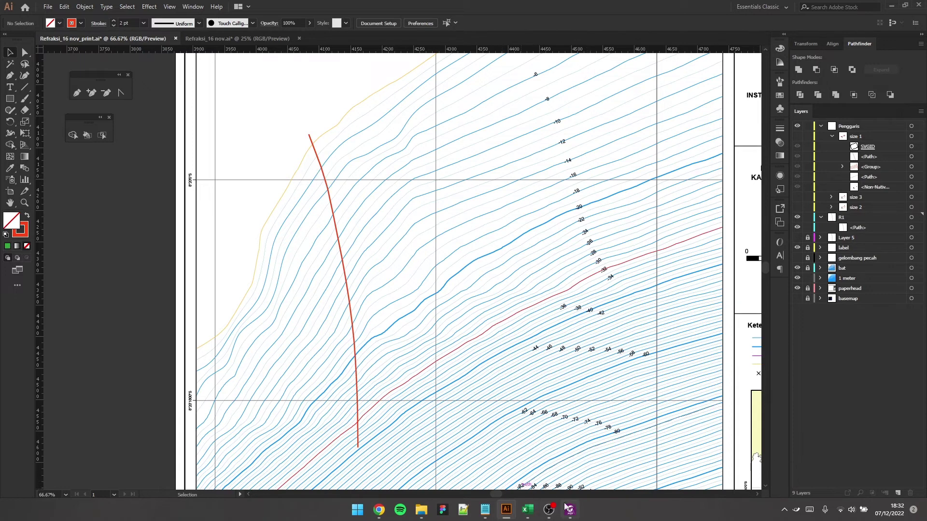
{"action": "mouse_move", "coordinate": [553, 512]}
{"action": "scroll", "coordinate": [531, 282], "scroll_direction": "right", "scroll_amount": 2}
{"action": "scroll", "coordinate": [304, 271], "scroll_direction": "down", "scroll_amount": 1}
{"action": "scroll", "coordinate": [583, 286], "scroll_direction": "down", "scroll_amount": 2}
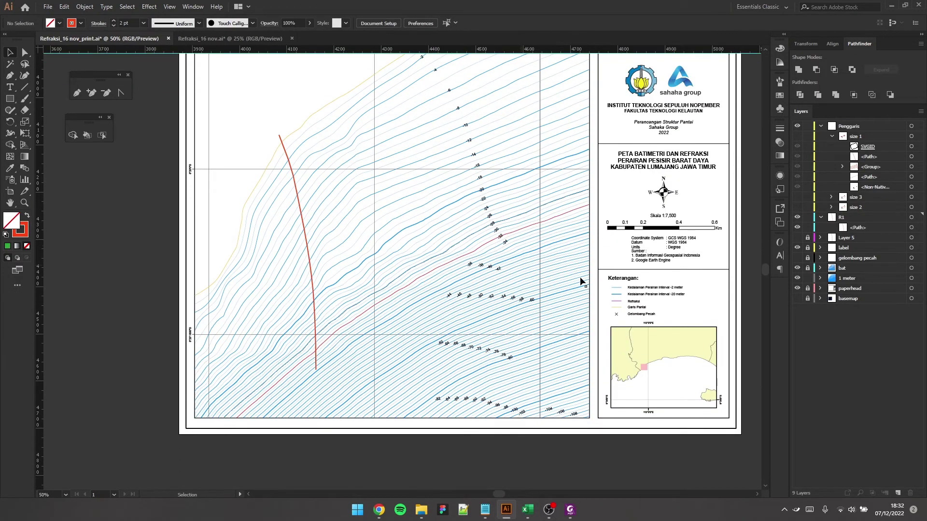
{"action": "scroll", "coordinate": [425, 235], "scroll_direction": "right", "scroll_amount": 1}
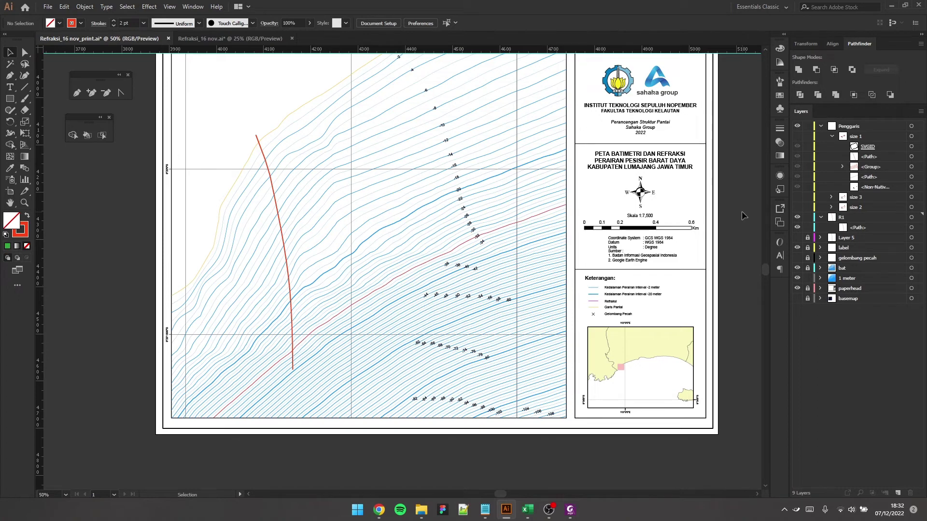
{"action": "scroll", "coordinate": [534, 212], "scroll_direction": "up", "scroll_amount": 2}
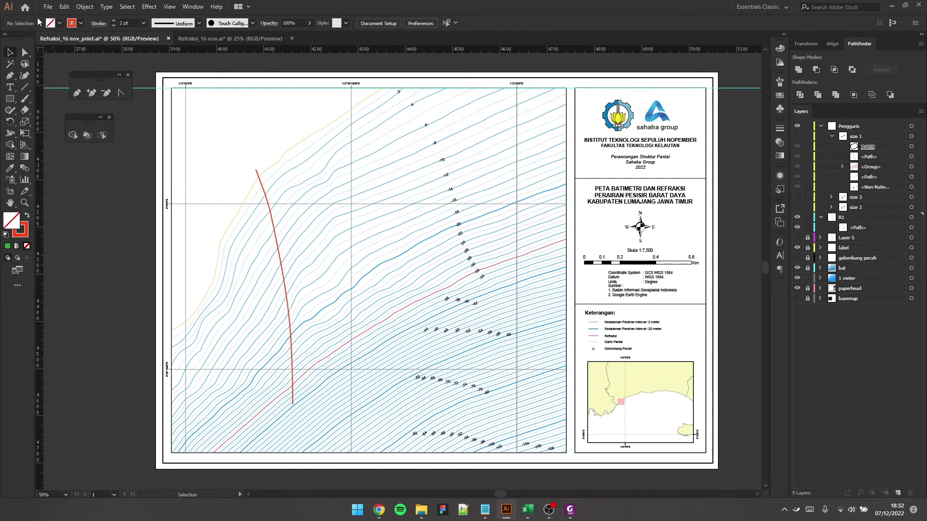
Step: Export the map as the AutoCAD drawing Refraksi_16 nov_print.dwg in the SMST 5 folder, using AutoCAD version 2010/2011/2012 and Maximum Editability
{"action": "left_click", "coordinate": [48, 7]}
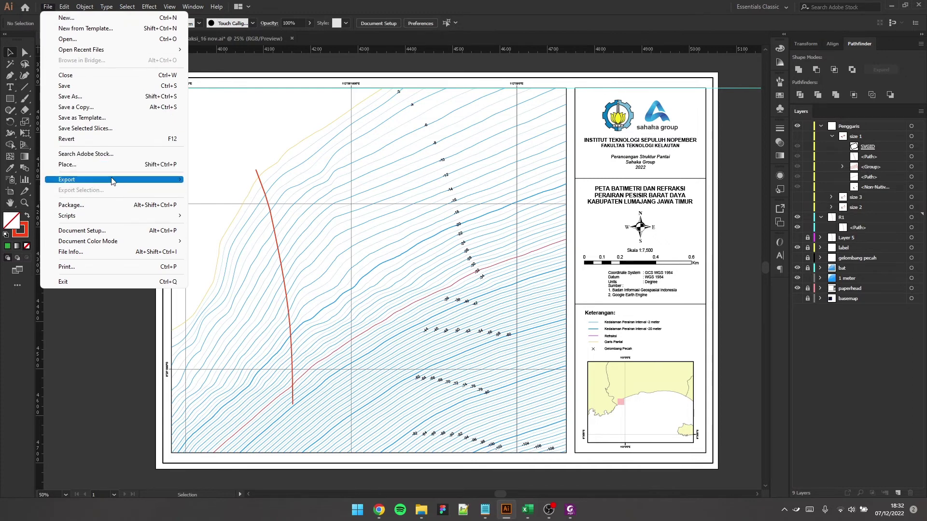
{"action": "mouse_move", "coordinate": [101, 179]}
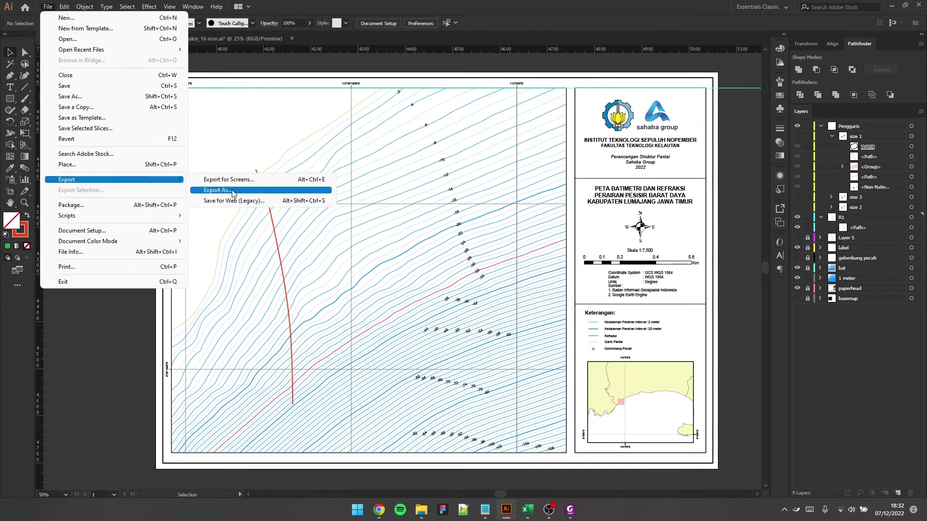
{"action": "left_click", "coordinate": [259, 190]}
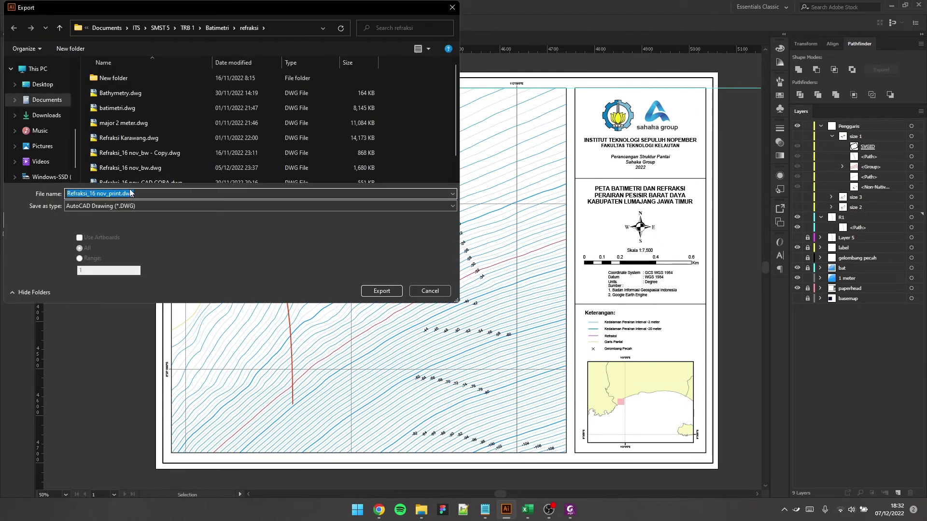
{"action": "left_click", "coordinate": [160, 27]}
{"action": "left_click", "coordinate": [111, 206]}
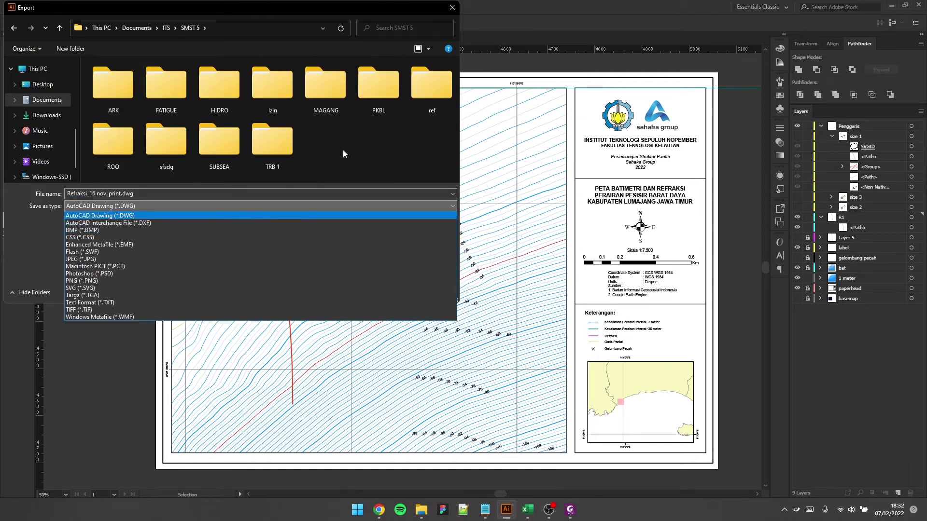
{"action": "key", "text": "Return"}
{"action": "key", "text": "Return"}
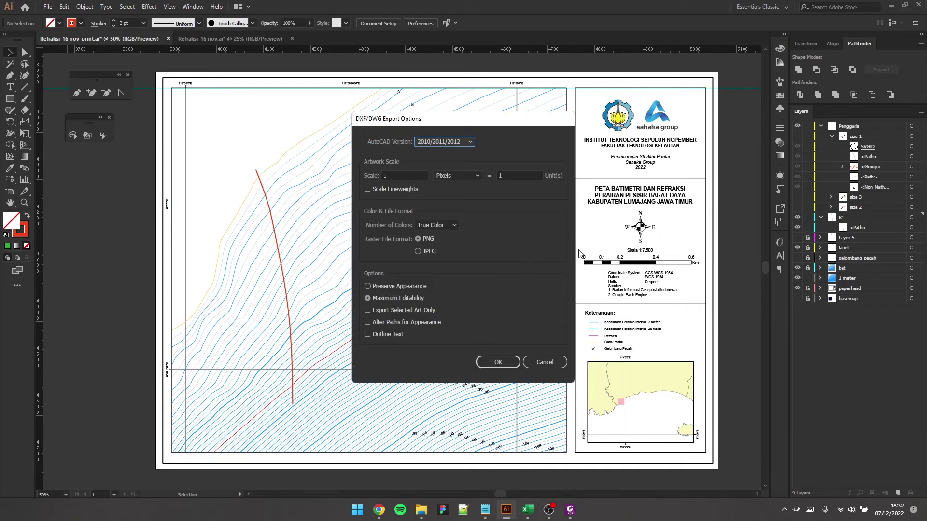
{"action": "left_click", "coordinate": [507, 363]}
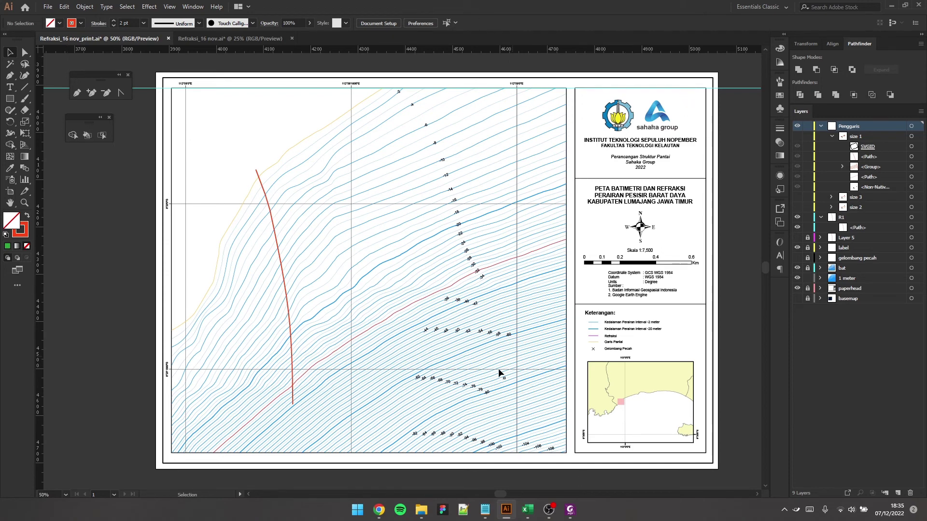
{"action": "mouse_move", "coordinate": [423, 508]}
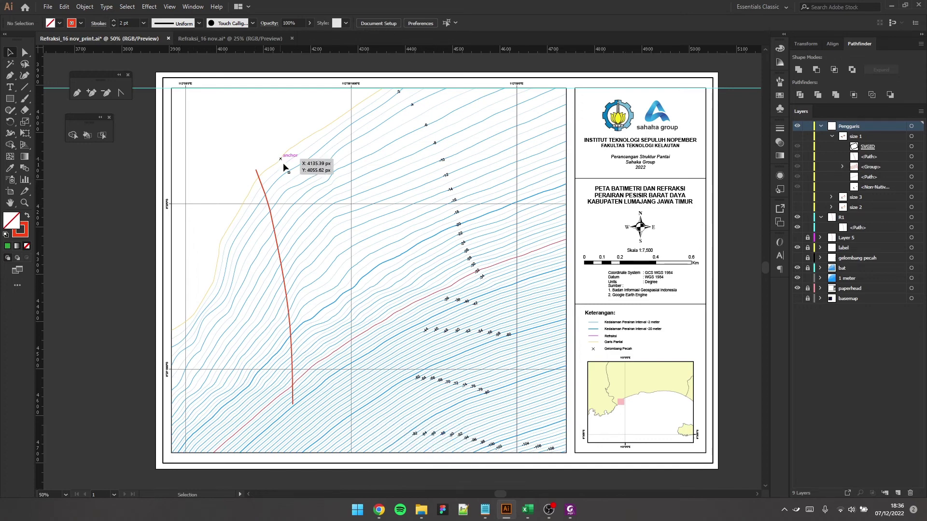
{"action": "scroll", "coordinate": [298, 195], "scroll_direction": "left", "scroll_amount": 1}
{"action": "scroll", "coordinate": [299, 195], "scroll_direction": "up", "scroll_amount": 4}
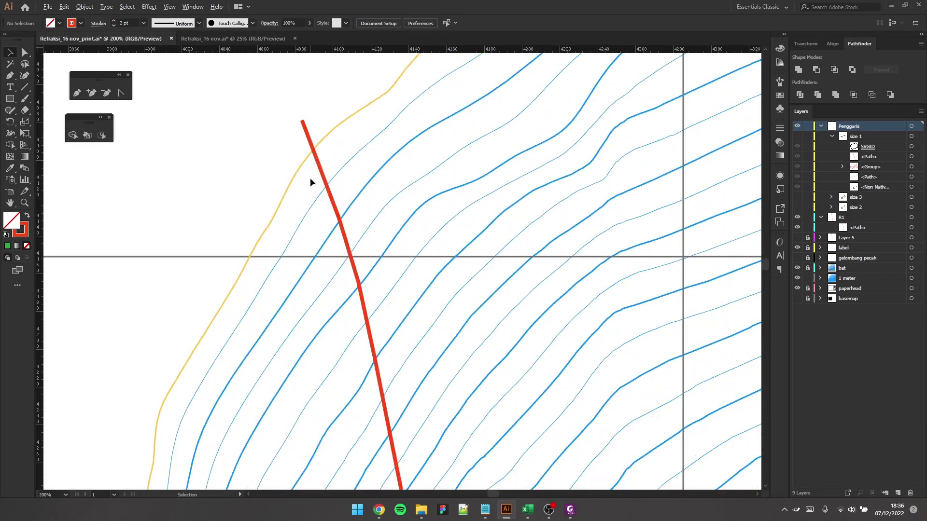
{"action": "scroll", "coordinate": [351, 260], "scroll_direction": "down", "scroll_amount": 1}
{"action": "scroll", "coordinate": [355, 265], "scroll_direction": "down", "scroll_amount": 2}
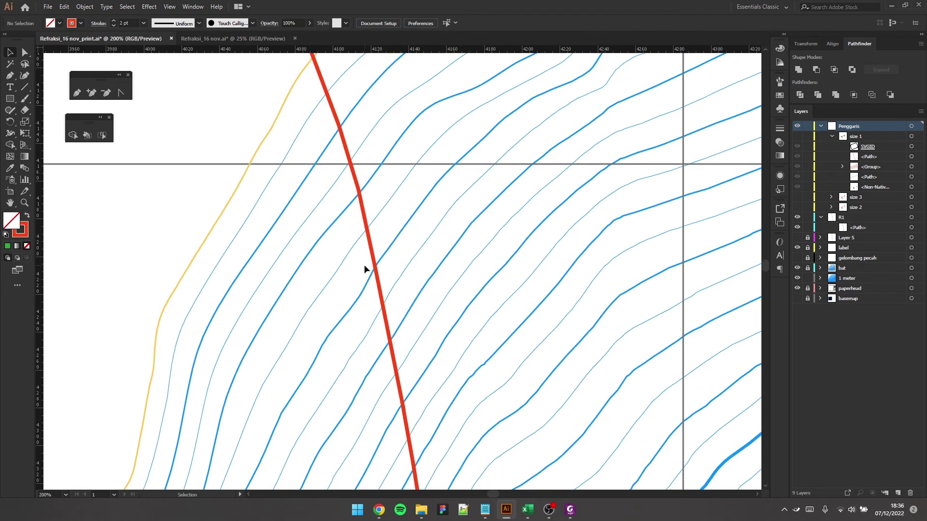
{"action": "scroll", "coordinate": [306, 122], "scroll_direction": "up", "scroll_amount": 2}
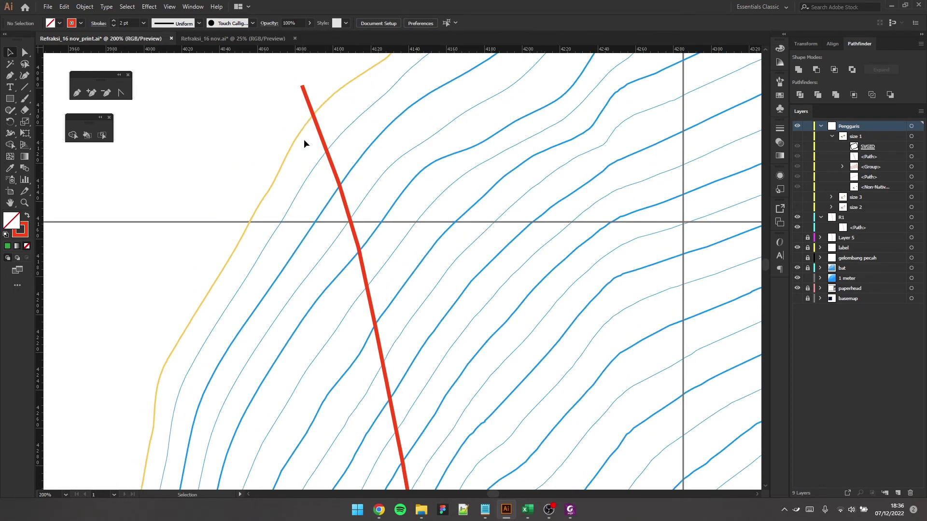
Step: Collapse the first ruler sublayer and rename size 2, size 3 and size 1 as size A, size B and size C
{"action": "left_click", "coordinate": [832, 138]}
{"action": "left_click", "coordinate": [864, 156]}
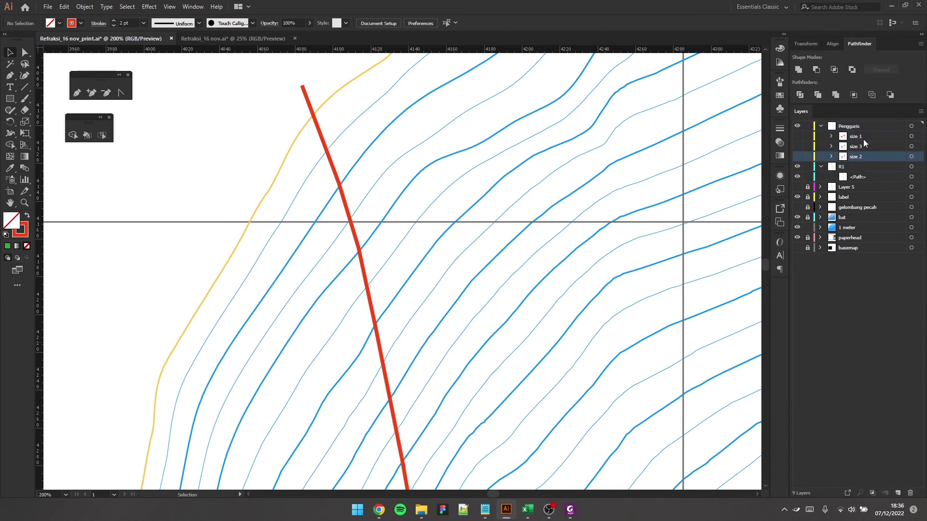
{"action": "double_click", "coordinate": [862, 156]}
{"action": "key", "text": "BackSpace"}
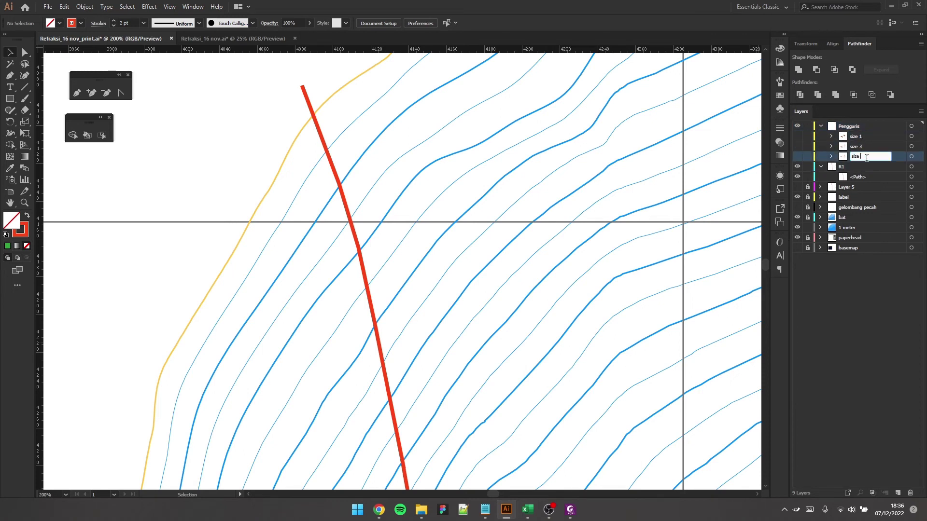
{"action": "type", "text": "A"}
{"action": "double_click", "coordinate": [867, 147]}
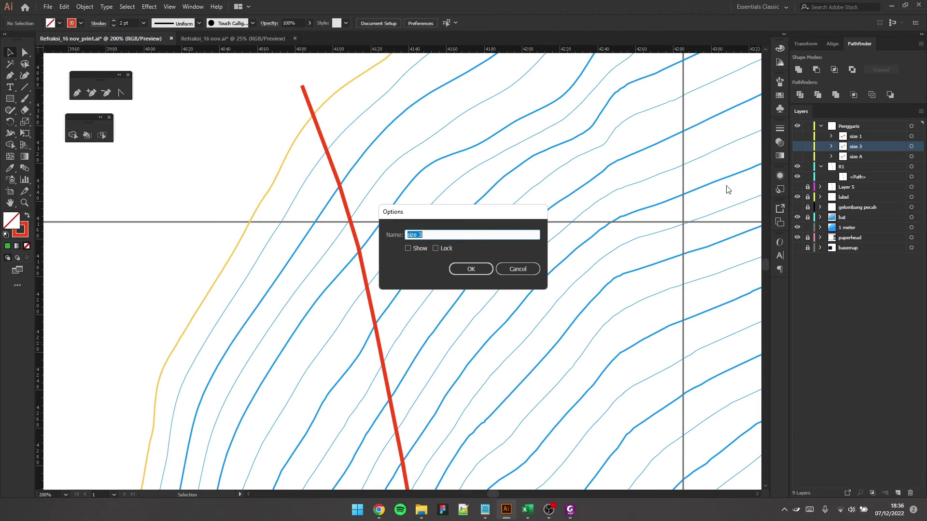
{"action": "left_click", "coordinate": [498, 236]}
{"action": "left_click", "coordinate": [471, 269]}
{"action": "double_click", "coordinate": [859, 136]}
{"action": "type", "text": "size C"}
{"action": "key", "text": "Return"}
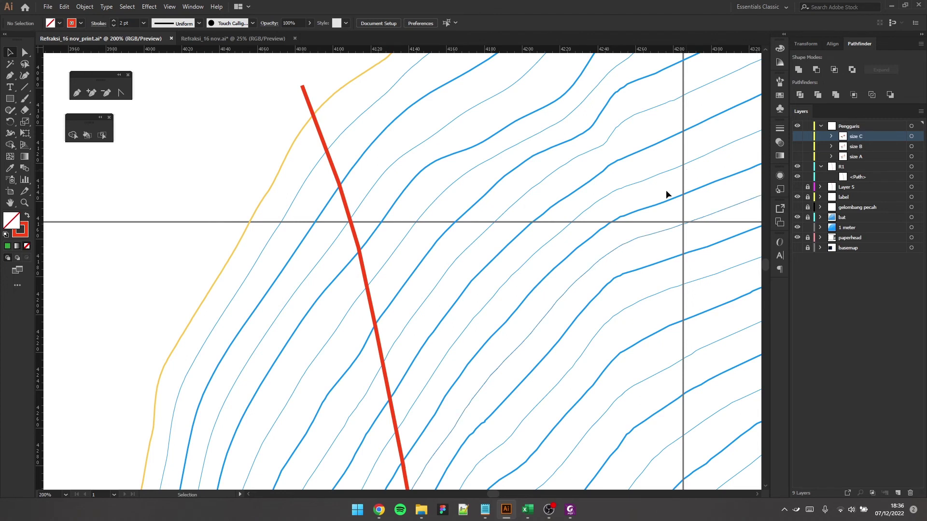
Step: Switch to File Explorer and open the exported Refraksi_16 nov_print.dwg from the SMST 5 folder in AutoCAD
{"action": "scroll", "coordinate": [428, 485], "scroll_direction": "down", "scroll_amount": 1}
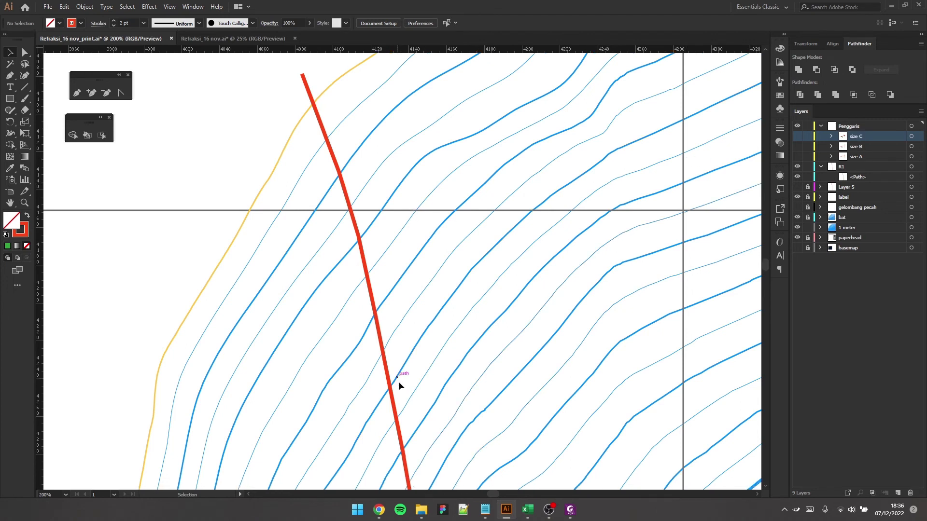
{"action": "left_click", "coordinate": [420, 510]}
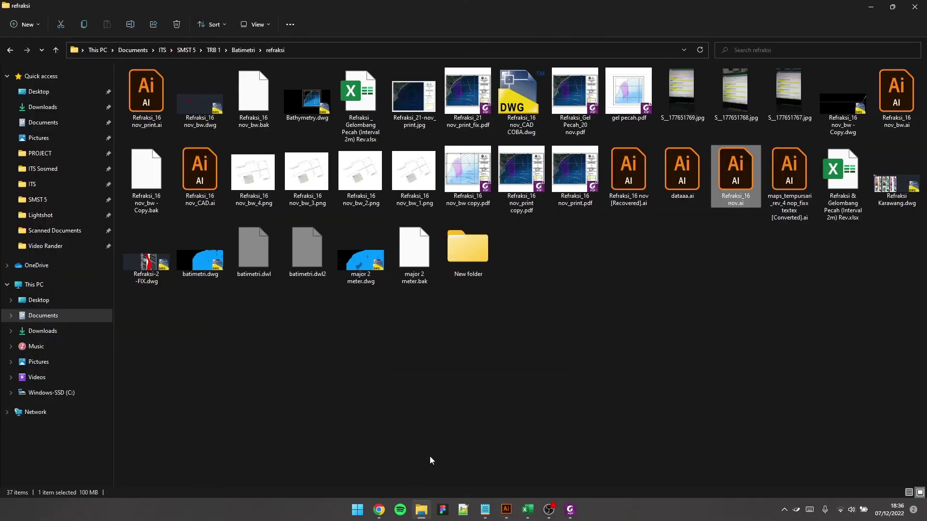
{"action": "left_click", "coordinate": [180, 49]}
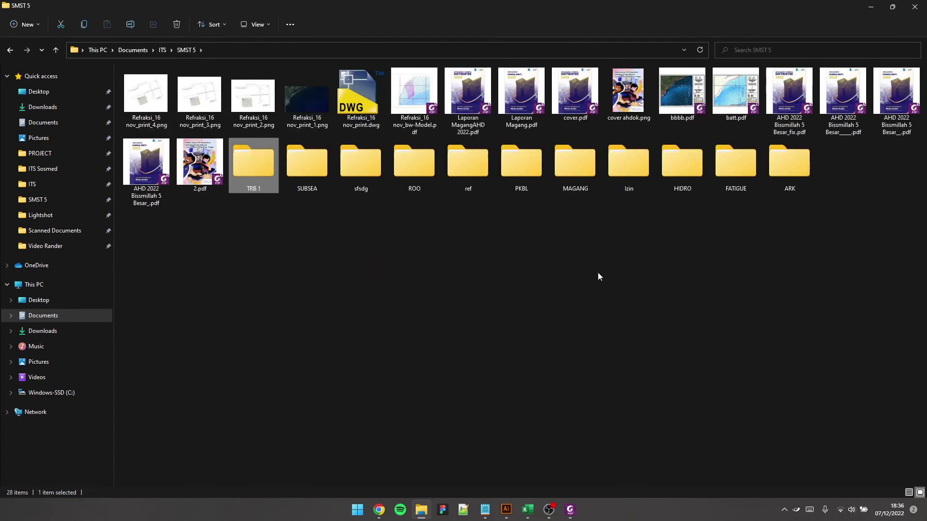
{"action": "left_click", "coordinate": [374, 267]}
{"action": "left_click", "coordinate": [365, 120]}
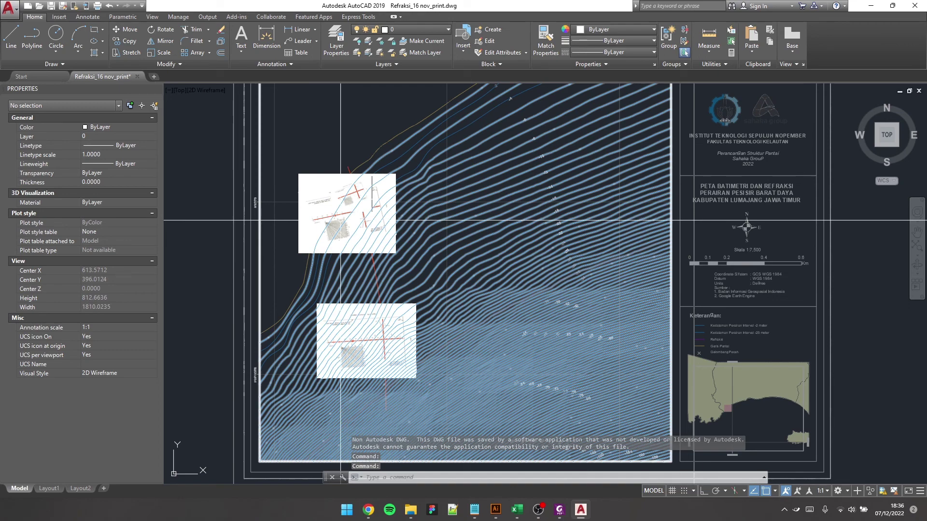
Step: Explode the two overlapping ruler graphics that cover the upper end of the ray
{"action": "left_click", "coordinate": [317, 200]}
{"action": "key", "text": "Escape"}
{"action": "type", "text": "EXPLODE"}
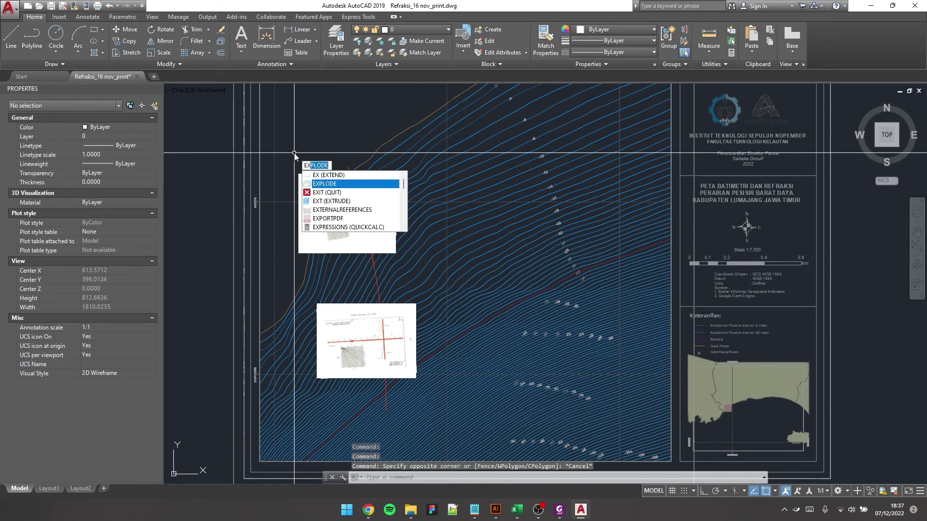
{"action": "key", "text": "Return"}
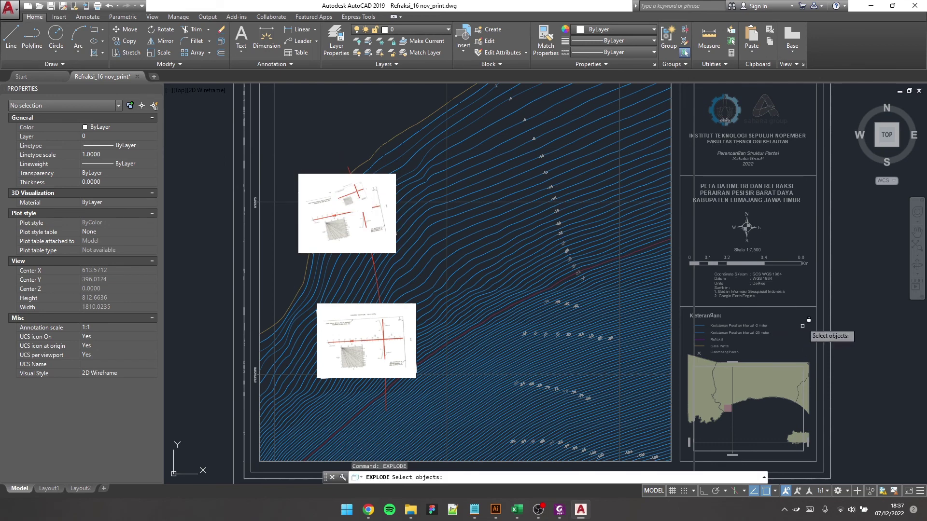
{"action": "left_click", "coordinate": [327, 148]}
{"action": "left_click", "coordinate": [306, 198]}
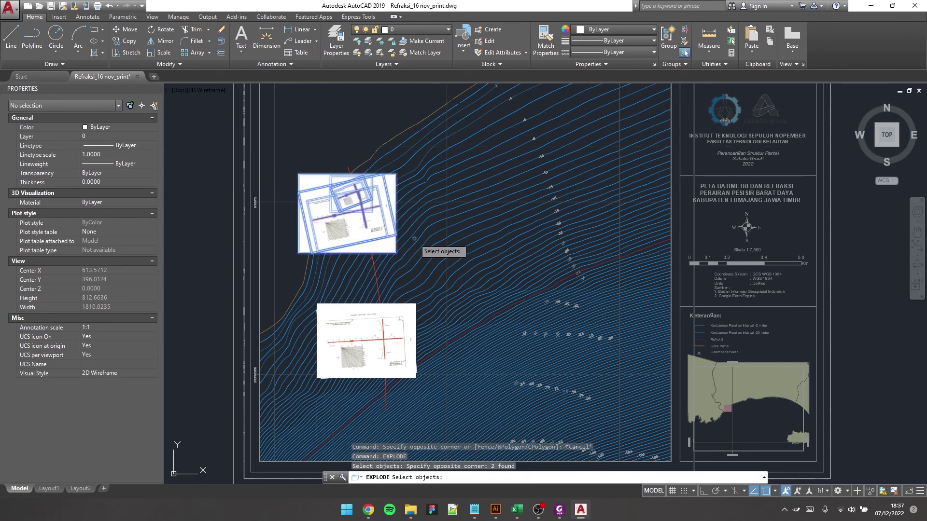
{"action": "key", "text": "Return"}
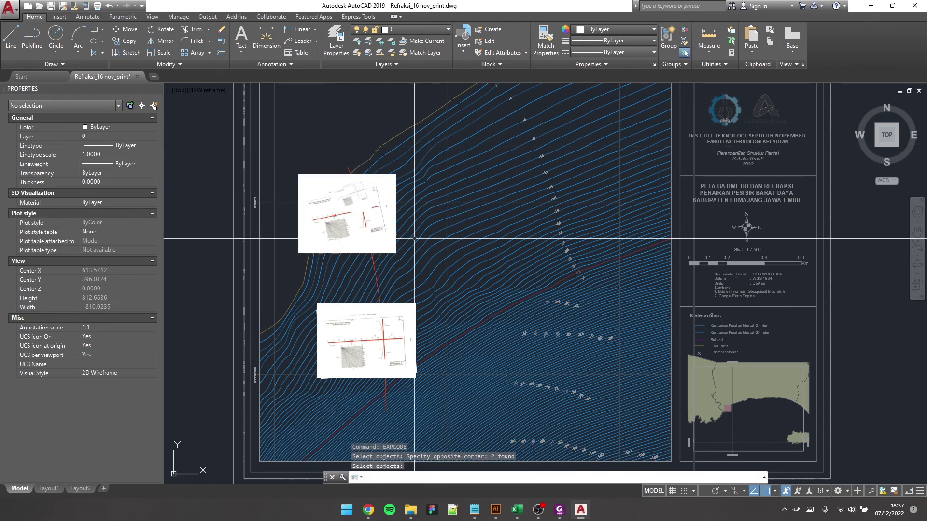
Step: Erase the exploded rulers' white backgrounds and the rectangular outline around the upper part of the ray
{"action": "left_click", "coordinate": [341, 187]}
{"action": "left_click", "coordinate": [308, 159]}
{"action": "key", "text": "Delete"}
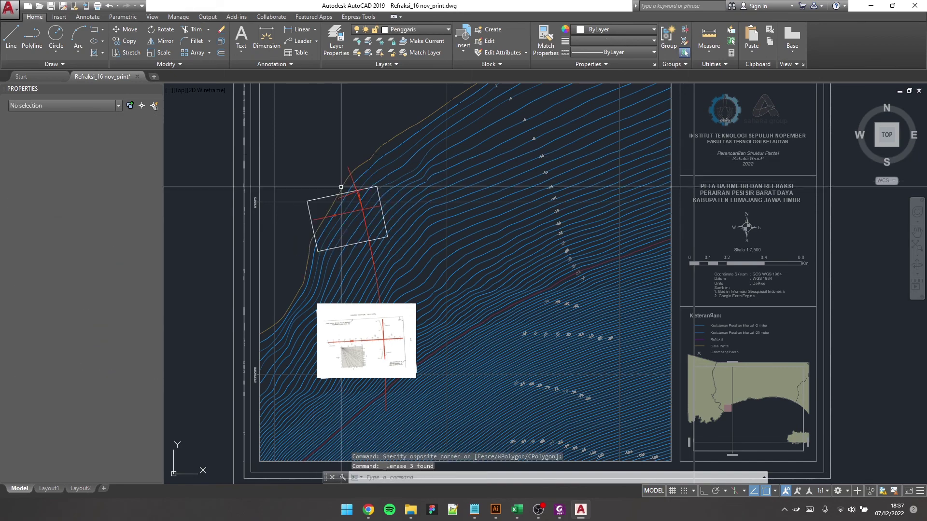
{"action": "scroll", "coordinate": [340, 186], "scroll_direction": "up", "scroll_amount": 5}
{"action": "left_click", "coordinate": [381, 172]}
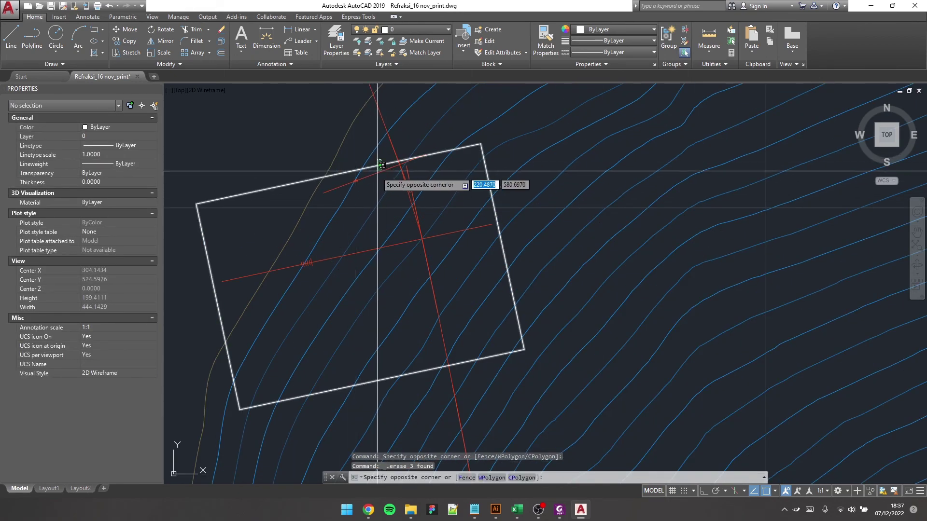
{"action": "left_click", "coordinate": [169, 192]}
{"action": "key", "text": "Delete"}
Step: Erase the ruler's two long red axis lines, the one along the ray and the one crossing it
{"action": "scroll", "coordinate": [420, 164], "scroll_direction": "up", "scroll_amount": 5}
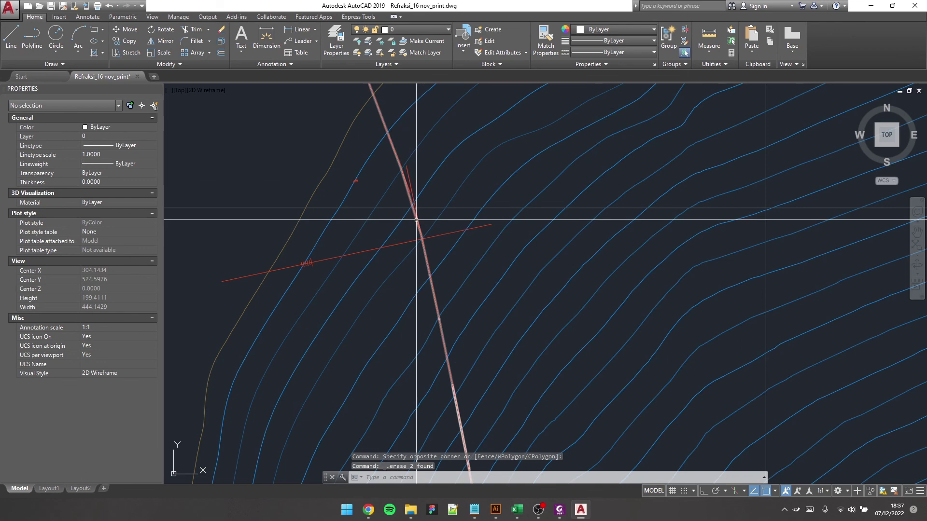
{"action": "left_click", "coordinate": [420, 172]}
{"action": "left_click", "coordinate": [411, 175]}
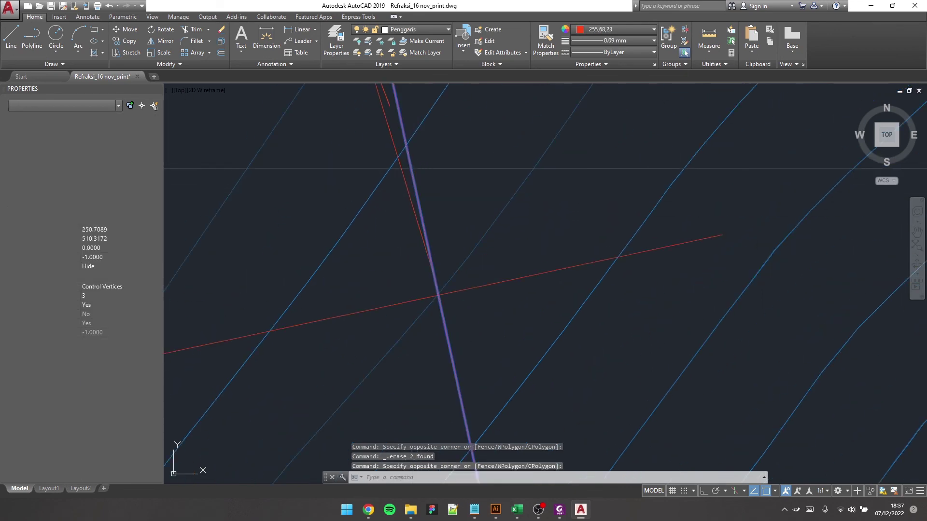
{"action": "key", "text": "Delete"}
{"action": "left_click", "coordinate": [498, 267]}
{"action": "left_click", "coordinate": [490, 296]}
{"action": "key", "text": "Delete"}
Step: Erase the leftover short ruler line beside the upper ray and the small group of red tick marks near the shoreline
{"action": "scroll", "coordinate": [420, 203], "scroll_direction": "up", "scroll_amount": 3}
{"action": "left_click", "coordinate": [392, 248]}
{"action": "left_click", "coordinate": [378, 262]}
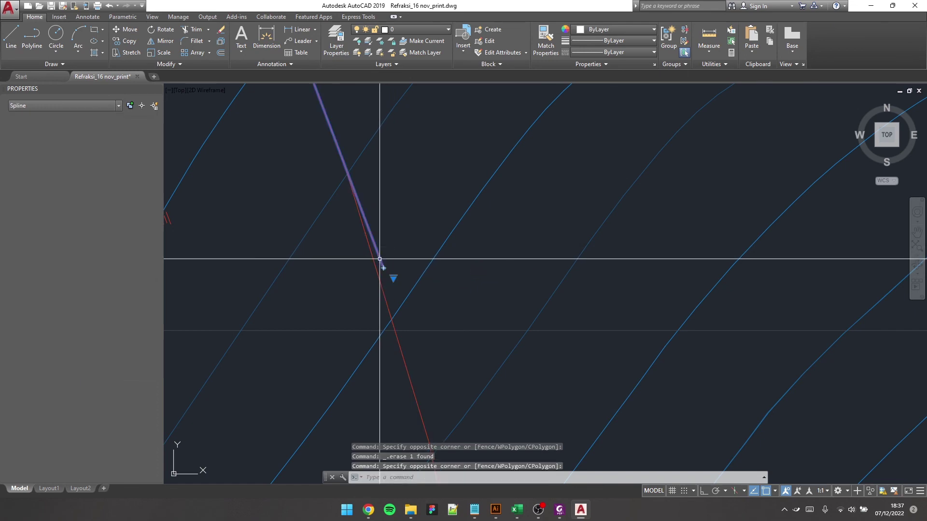
{"action": "key", "text": "Delete"}
{"action": "scroll", "coordinate": [244, 227], "scroll_direction": "down", "scroll_amount": 2}
{"action": "left_click", "coordinate": [244, 227]}
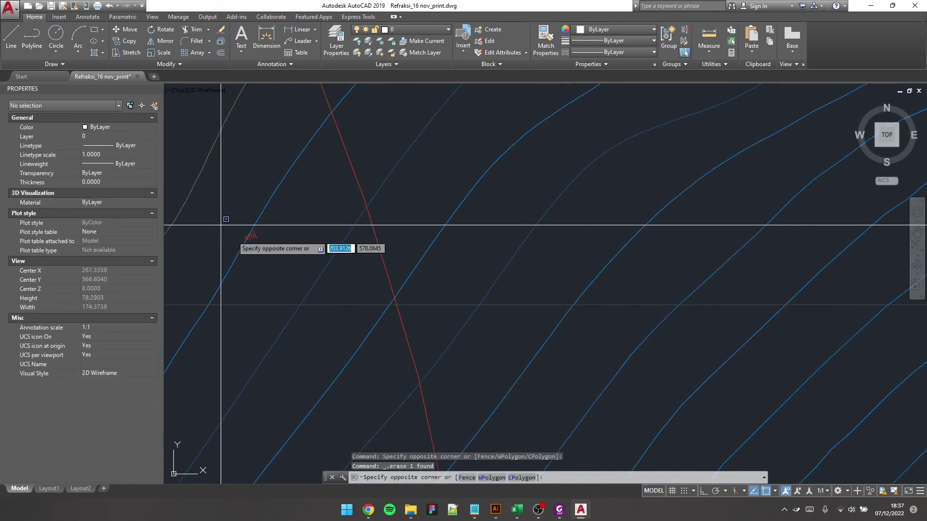
{"action": "left_click", "coordinate": [274, 258]}
{"action": "key", "text": "Delete"}
{"action": "scroll", "coordinate": [310, 269], "scroll_direction": "down", "scroll_amount": 2}
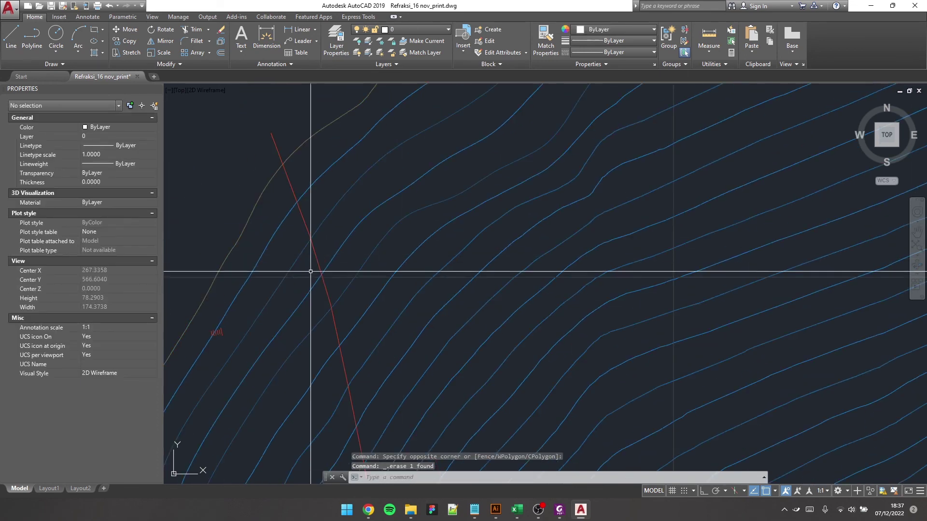
Step: Erase the remaining cluster of short red tick marks beside the shoreline, to the west of the ray
{"action": "left_click", "coordinate": [223, 195]}
{"action": "left_click", "coordinate": [308, 248]}
{"action": "key", "text": "Delete"}
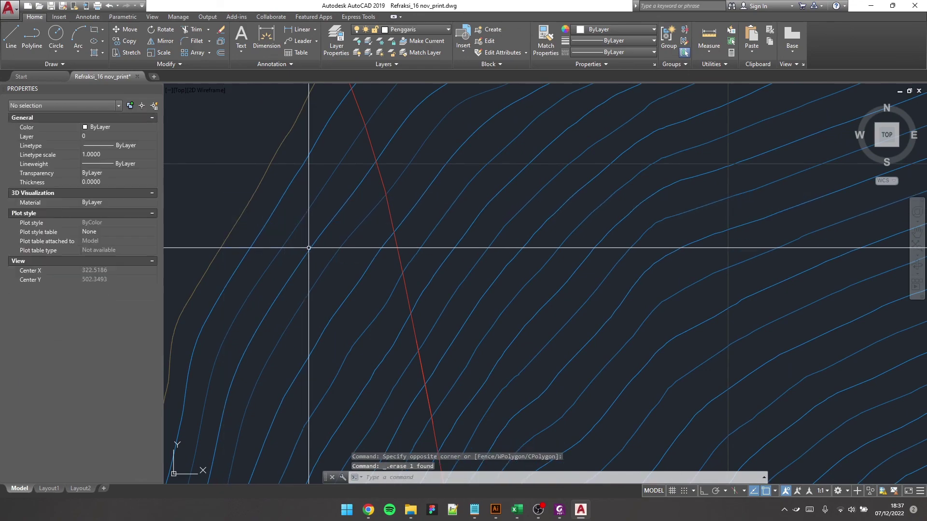
Step: Erase the ruler graphic with the white background that covers the lower part of the ray, leaving the depth contours selected out
{"action": "scroll", "coordinate": [309, 248], "scroll_direction": "down", "scroll_amount": 5}
{"action": "scroll", "coordinate": [394, 264], "scroll_direction": "up", "scroll_amount": 5}
{"action": "left_click", "coordinate": [390, 273]}
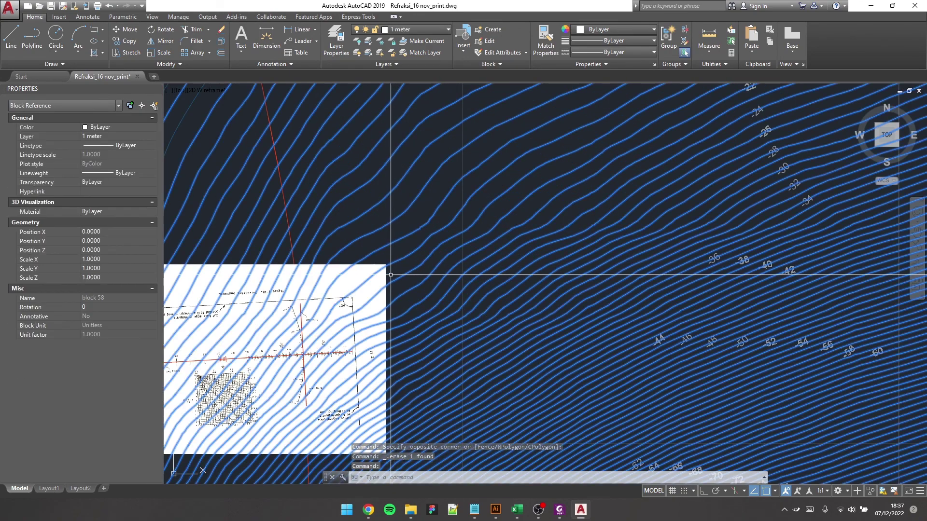
{"action": "key", "text": "Escape"}
{"action": "left_click", "coordinate": [390, 273]}
{"action": "left_click", "coordinate": [382, 277]}
{"action": "key", "text": "Delete"}
{"action": "scroll", "coordinate": [399, 282], "scroll_direction": "down", "scroll_amount": 5}
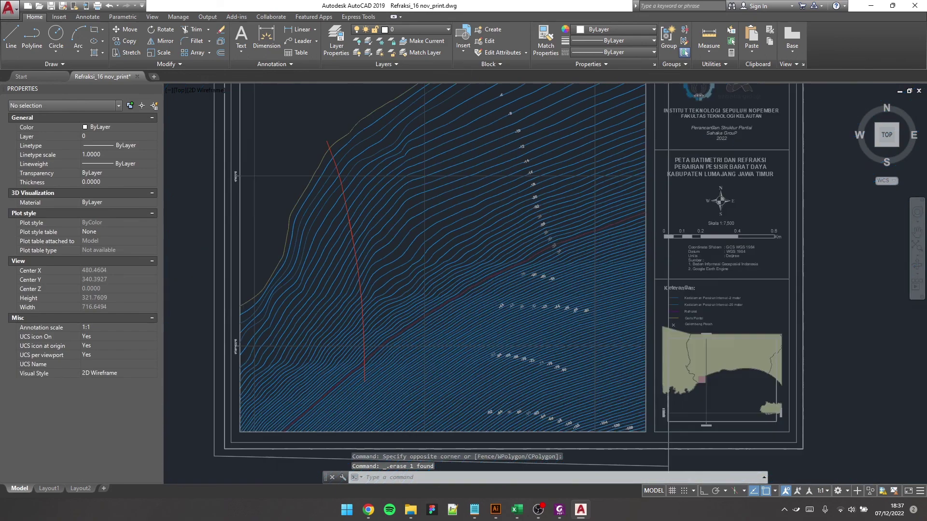
Step: Try to erase the stray vertical and slanted lines that meet below the map frame near the inset map
{"action": "scroll", "coordinate": [507, 393], "scroll_direction": "up", "scroll_amount": 3}
{"action": "scroll", "coordinate": [621, 433], "scroll_direction": "up", "scroll_amount": 2}
{"action": "left_click", "coordinate": [628, 430]}
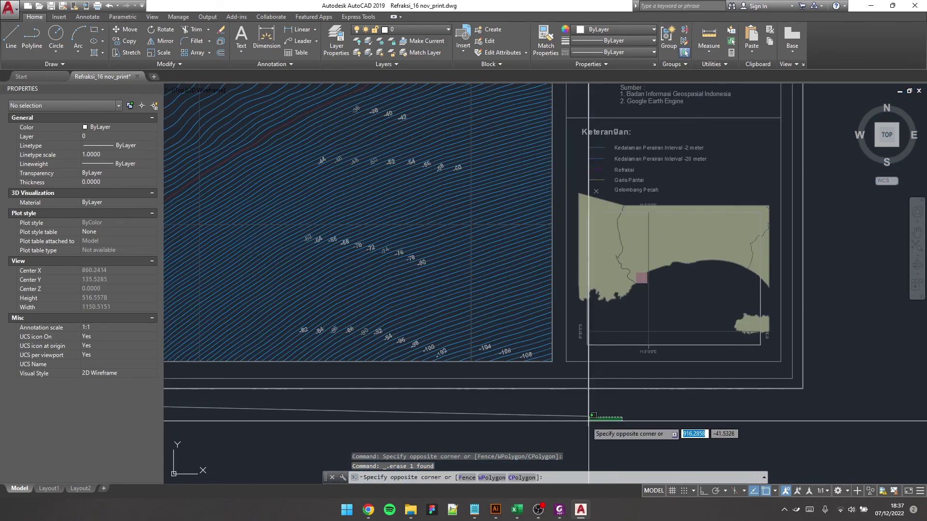
{"action": "left_click", "coordinate": [555, 418]}
{"action": "key", "text": "Delete"}
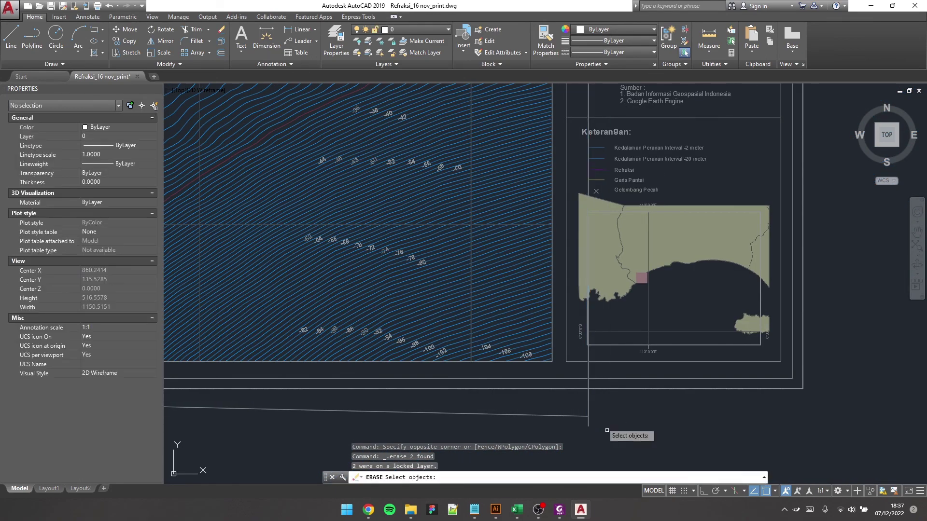
{"action": "left_click", "coordinate": [602, 404]}
{"action": "left_click", "coordinate": [559, 437]}
{"action": "key", "text": "Escape"}
{"action": "scroll", "coordinate": [533, 207], "scroll_direction": "down", "scroll_amount": 5}
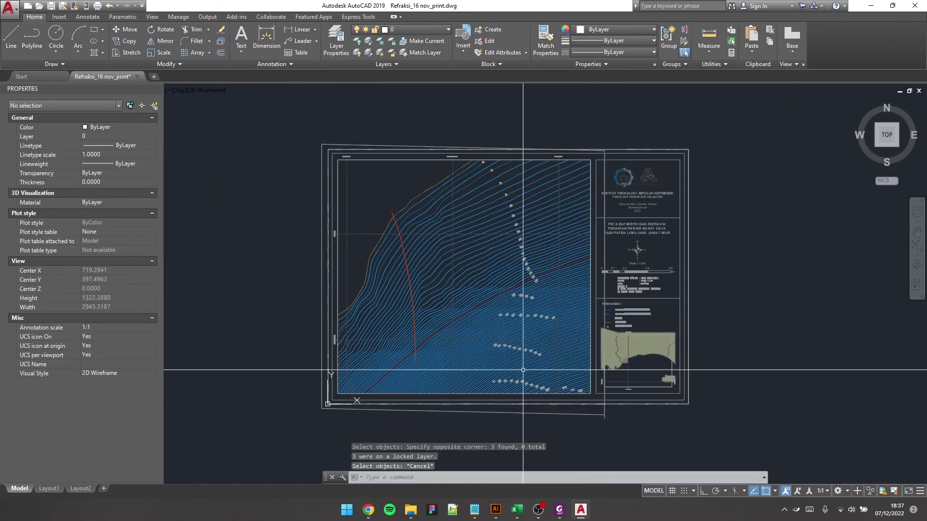
Step: Examine the cleaned ray along its full length and the surrounding map sheet for leftover ruler graphics
{"action": "scroll", "coordinate": [548, 207], "scroll_direction": "up", "scroll_amount": 8}
{"action": "scroll", "coordinate": [387, 260], "scroll_direction": "up", "scroll_amount": 8}
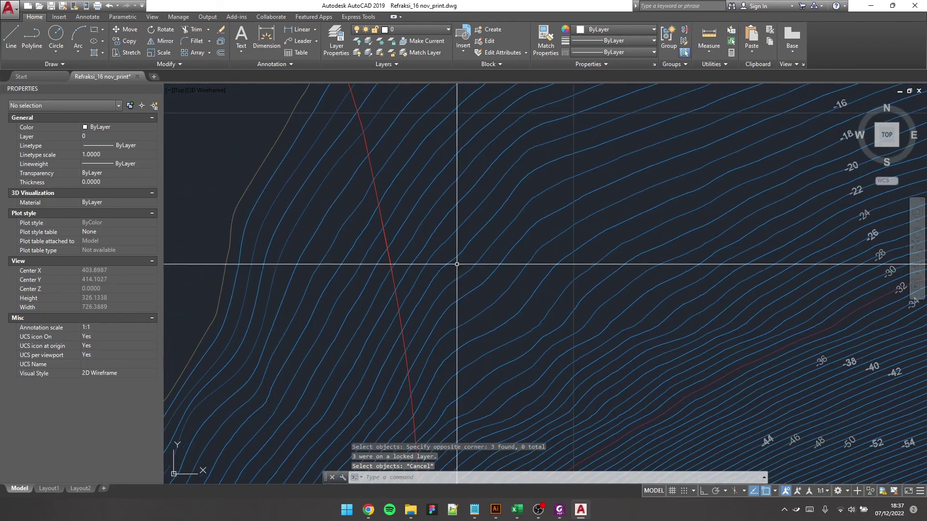
{"action": "left_click", "coordinate": [364, 183]}
{"action": "scroll", "coordinate": [355, 184], "scroll_direction": "up", "scroll_amount": 3}
{"action": "scroll", "coordinate": [386, 208], "scroll_direction": "down", "scroll_amount": 6}
{"action": "key", "text": "Escape"}
{"action": "scroll", "coordinate": [524, 219], "scroll_direction": "down", "scroll_amount": 8}
{"action": "scroll", "coordinate": [463, 203], "scroll_direction": "up", "scroll_amount": 6}
{"action": "scroll", "coordinate": [458, 210], "scroll_direction": "down", "scroll_amount": 3}
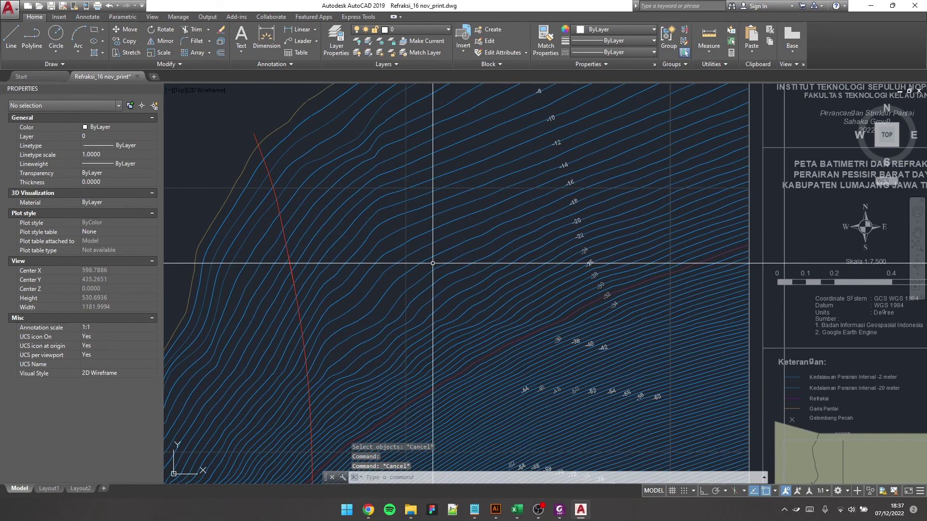
{"action": "scroll", "coordinate": [749, 130], "scroll_direction": "up", "scroll_amount": 3}
{"action": "scroll", "coordinate": [627, 193], "scroll_direction": "down", "scroll_amount": 5}
{"action": "scroll", "coordinate": [488, 356], "scroll_direction": "up", "scroll_amount": 2}
{"action": "scroll", "coordinate": [531, 372], "scroll_direction": "down", "scroll_amount": 1}
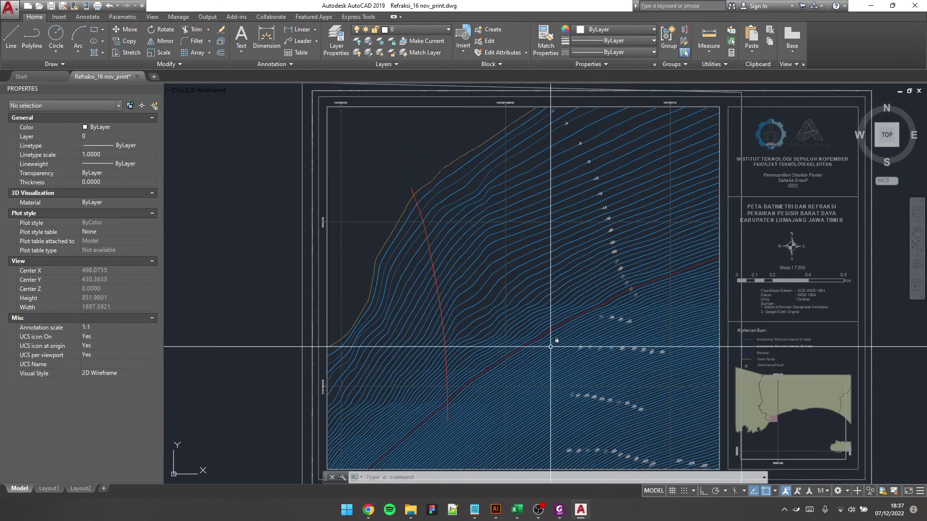
{"action": "scroll", "coordinate": [482, 357], "scroll_direction": "up", "scroll_amount": 2}
{"action": "scroll", "coordinate": [469, 294], "scroll_direction": "down", "scroll_amount": 1}
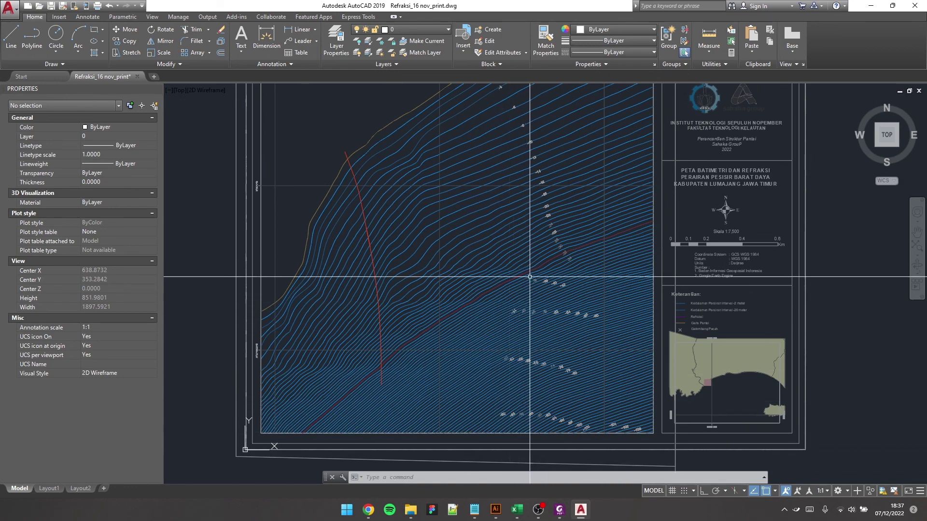
{"action": "scroll", "coordinate": [531, 337], "scroll_direction": "down", "scroll_amount": 1}
{"action": "scroll", "coordinate": [598, 232], "scroll_direction": "up", "scroll_amount": 1}
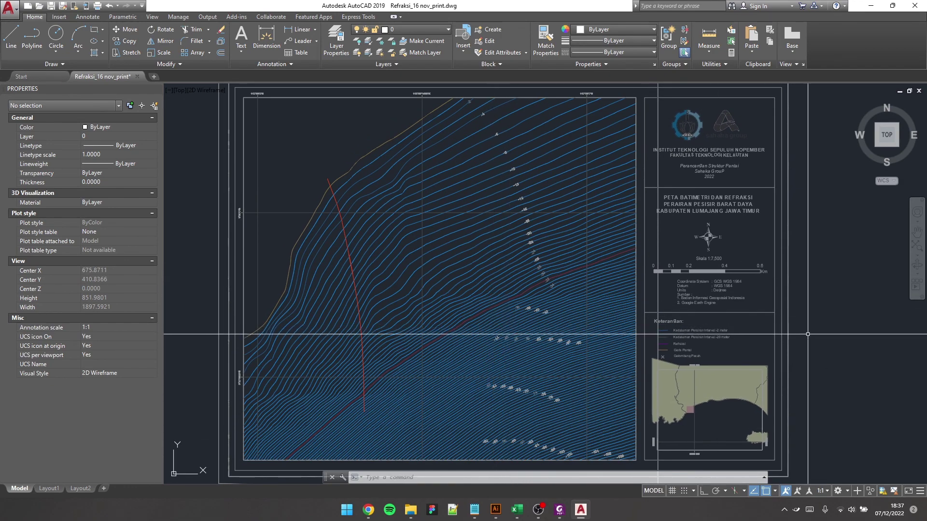